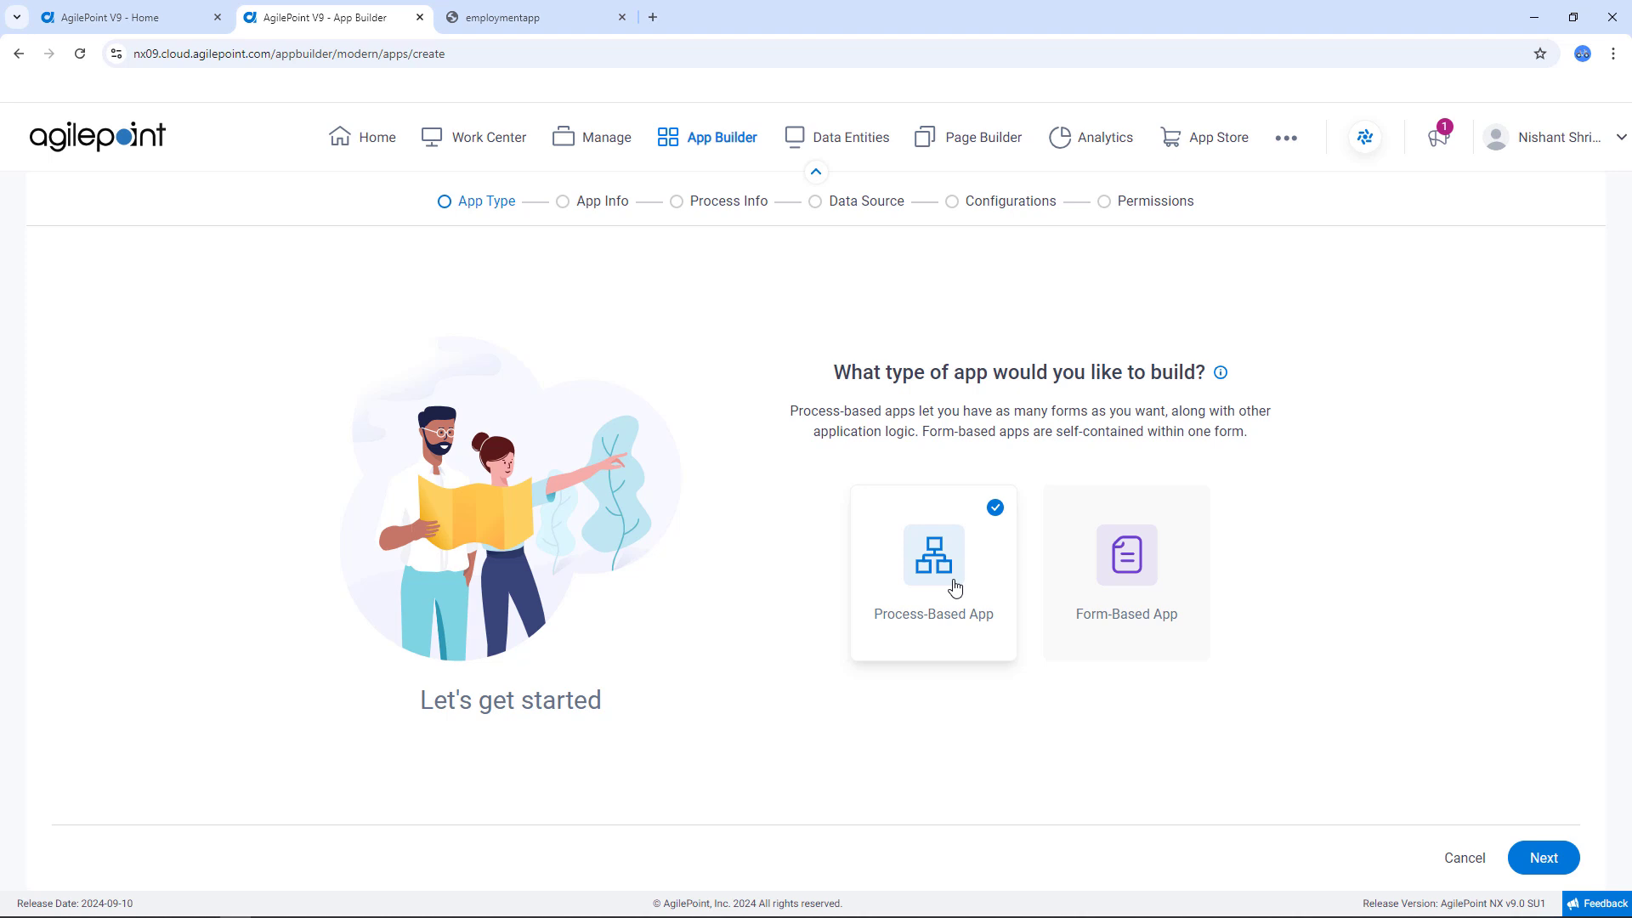
Start a process-based app named Job Interview LD in the Administration category
click(1545, 858)
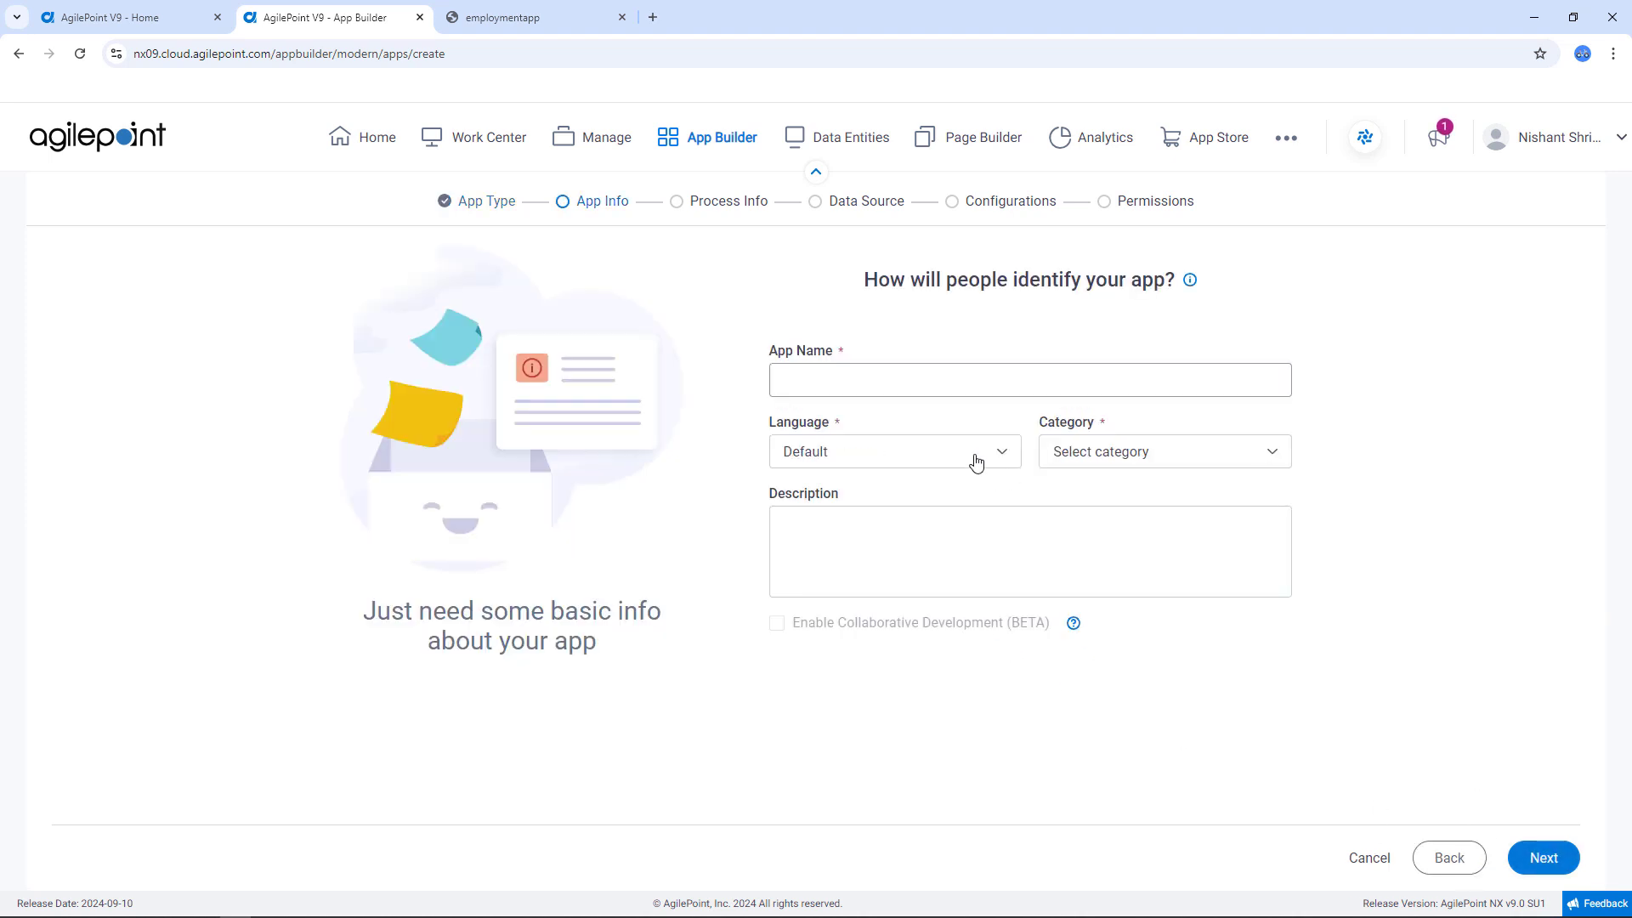
click(850, 375)
text(Job Interview LD)
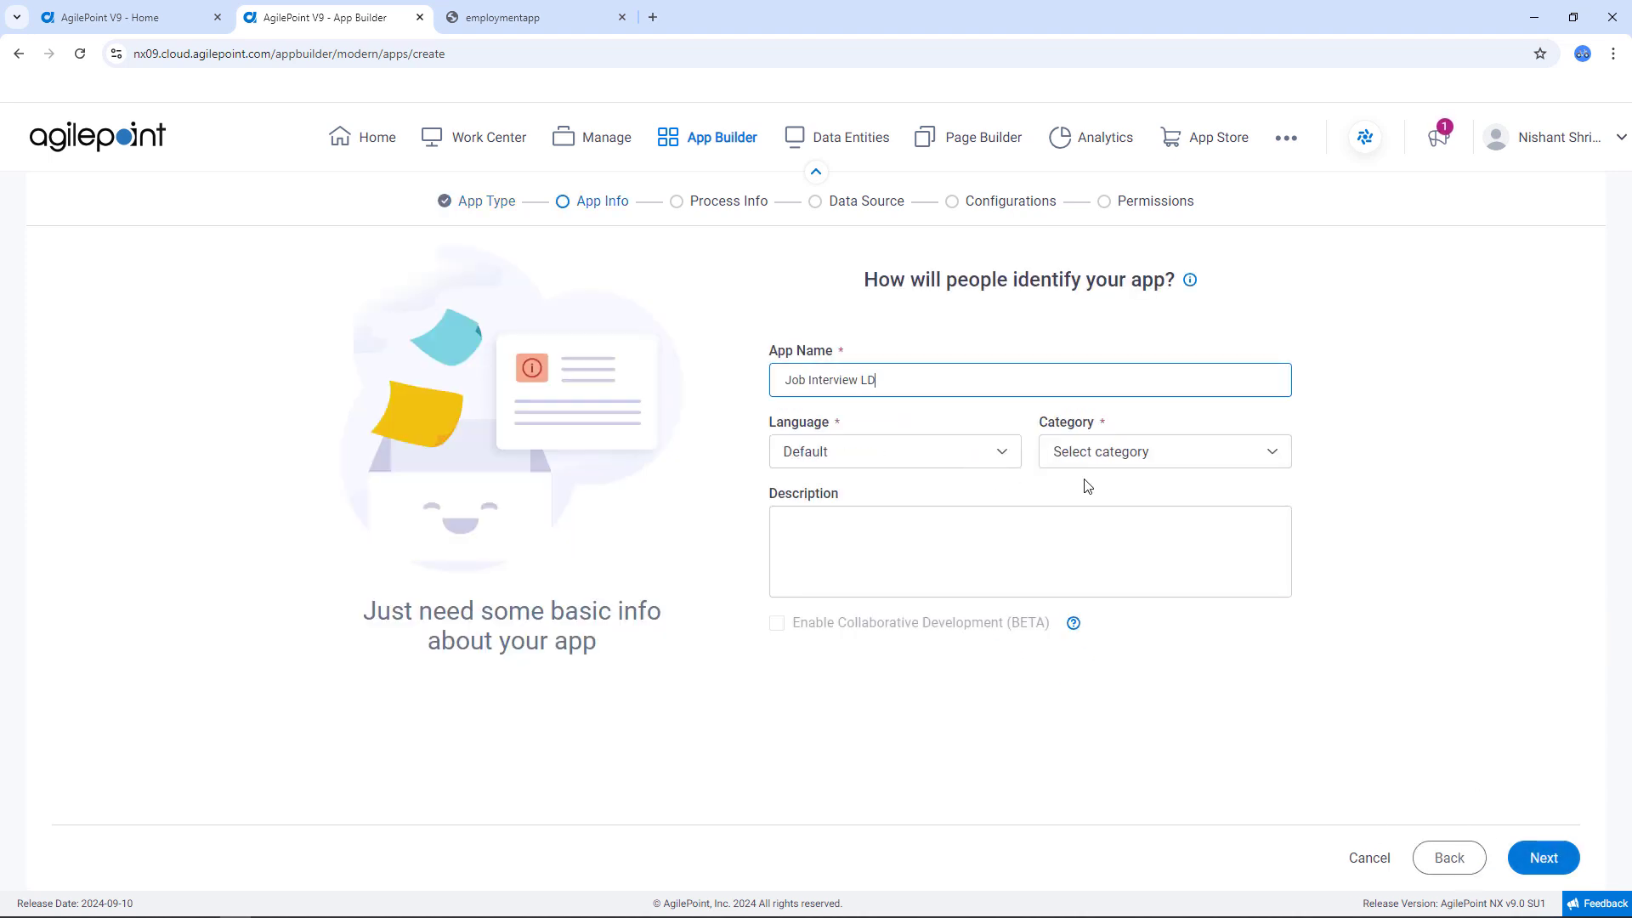
click(1173, 464)
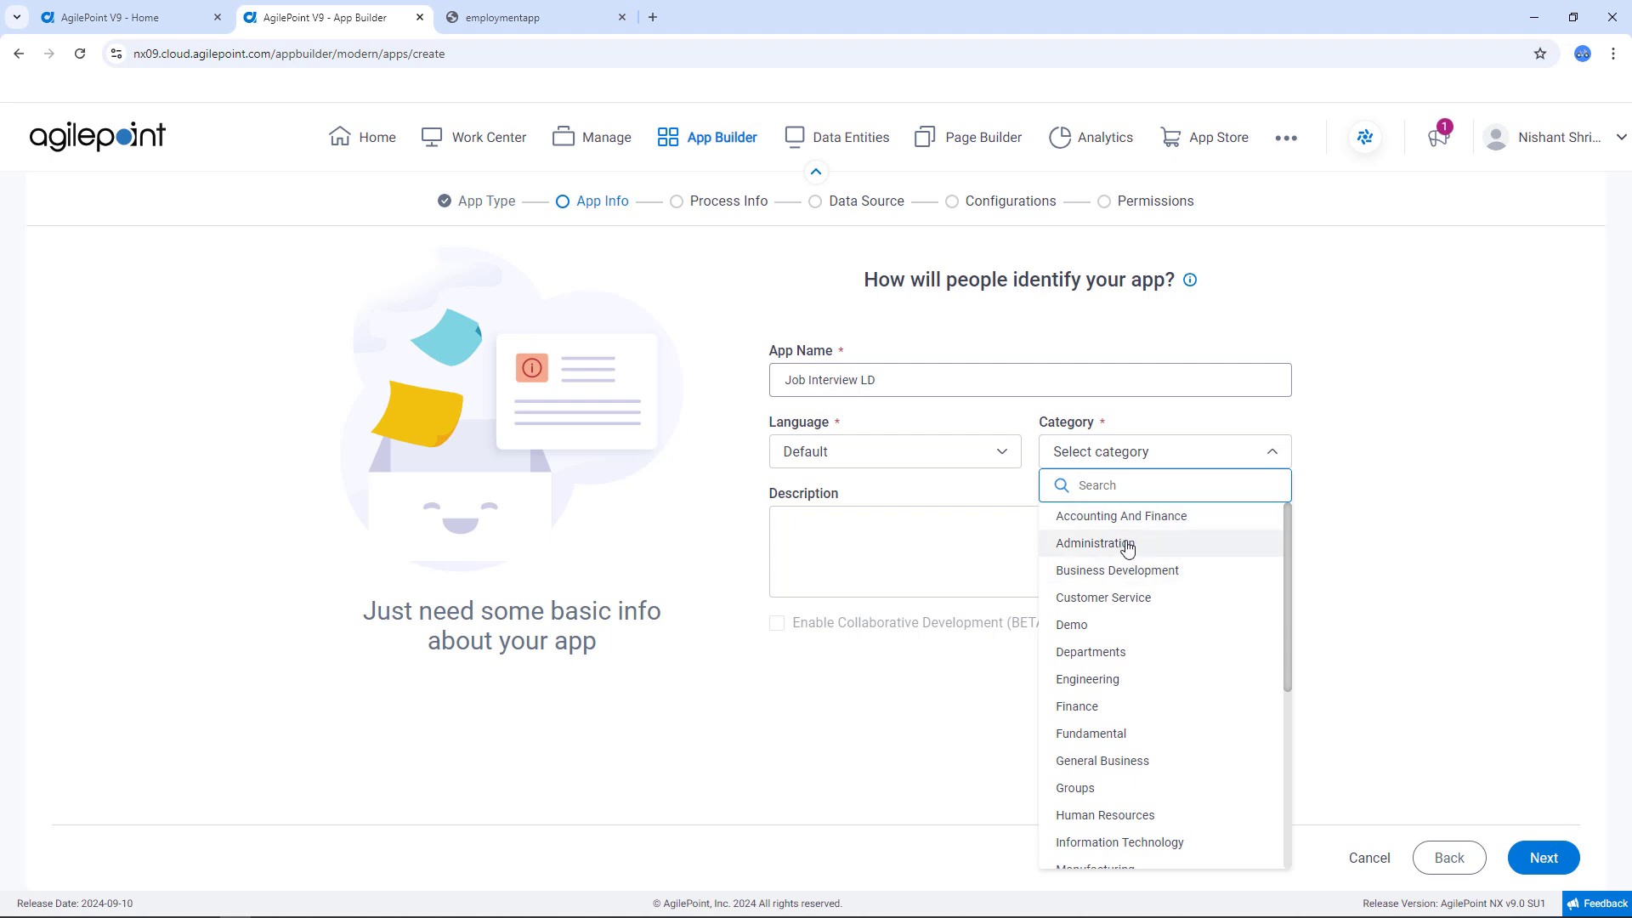
click(1127, 546)
click(1569, 866)
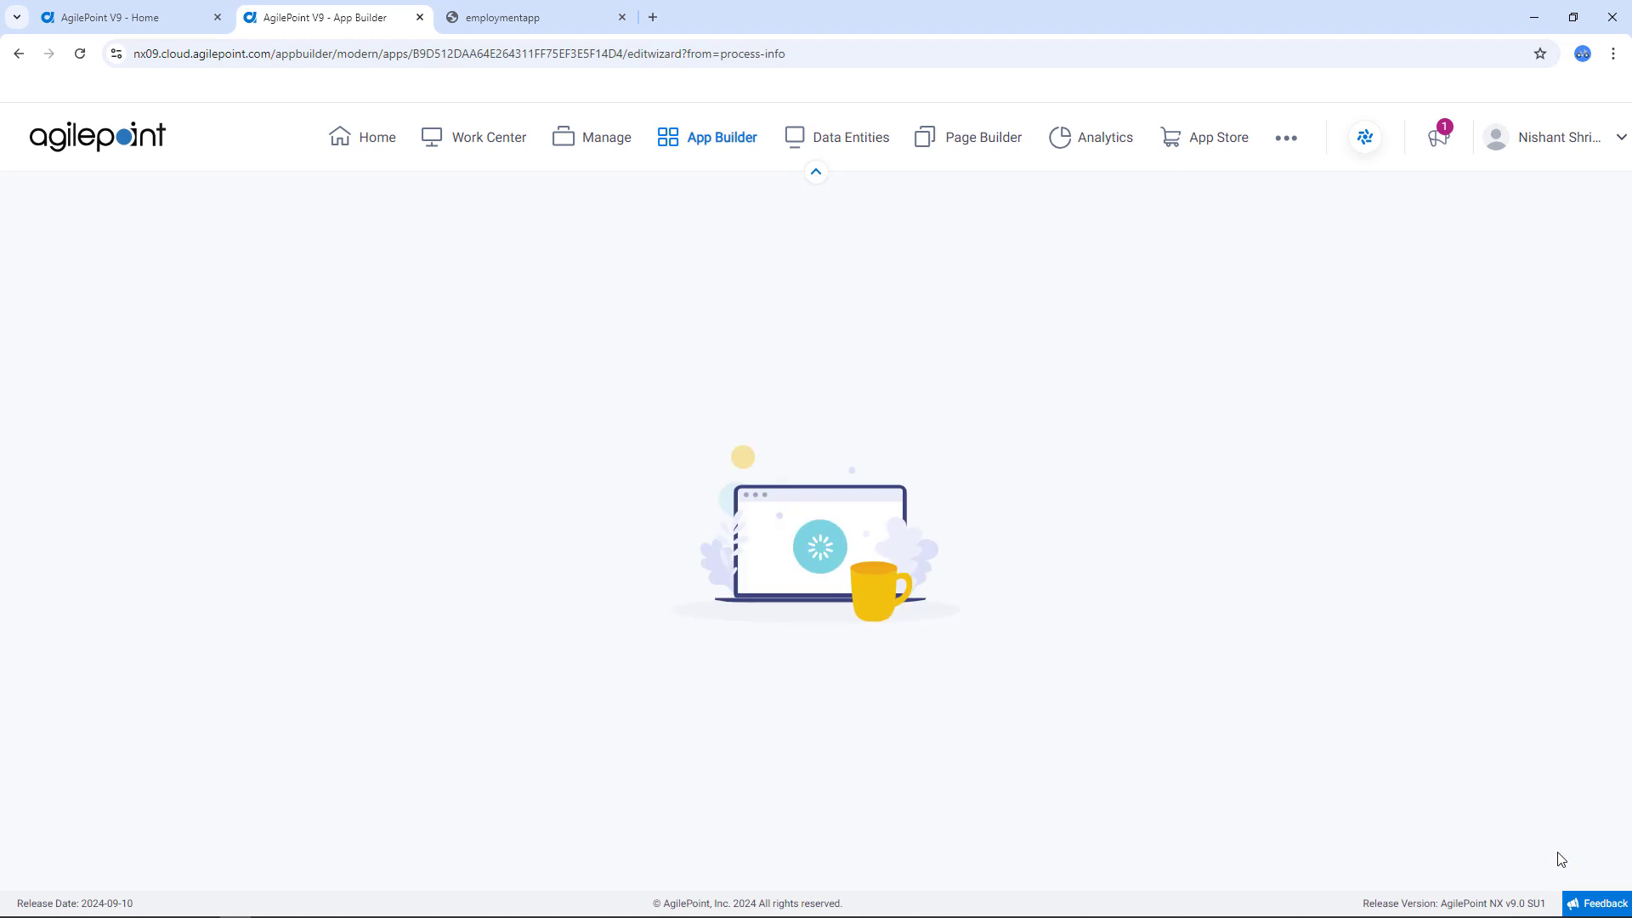
Set up the process model as Job Interview LD, triggered by eForms, with 2 swimlanes
click(782, 403)
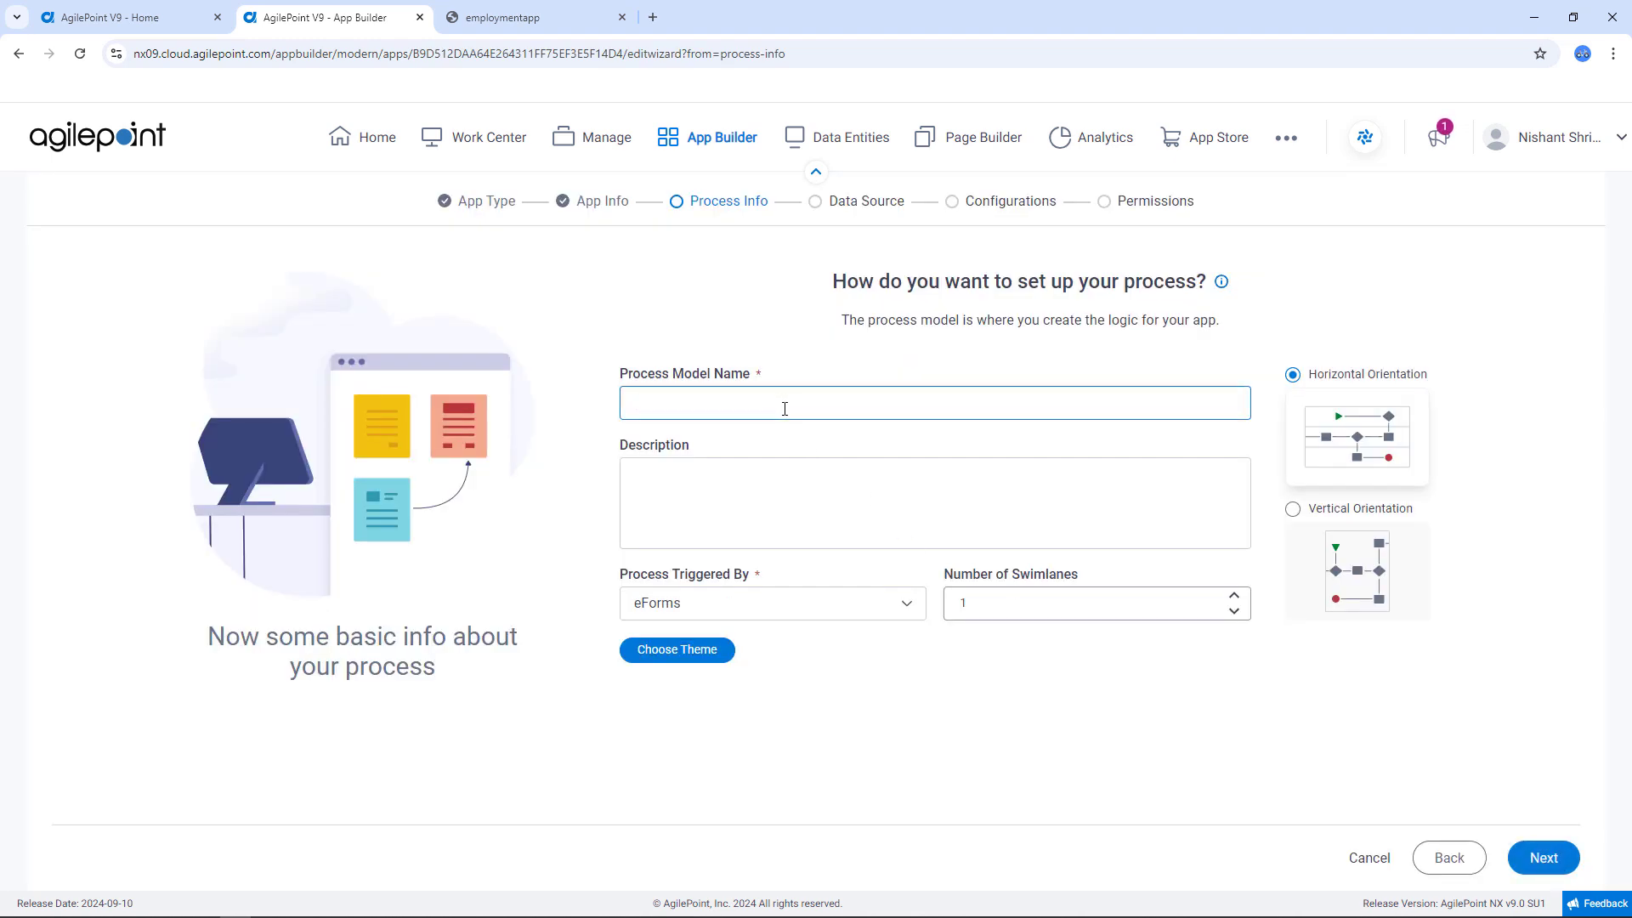
text(Job Interview L2)
click(817, 620)
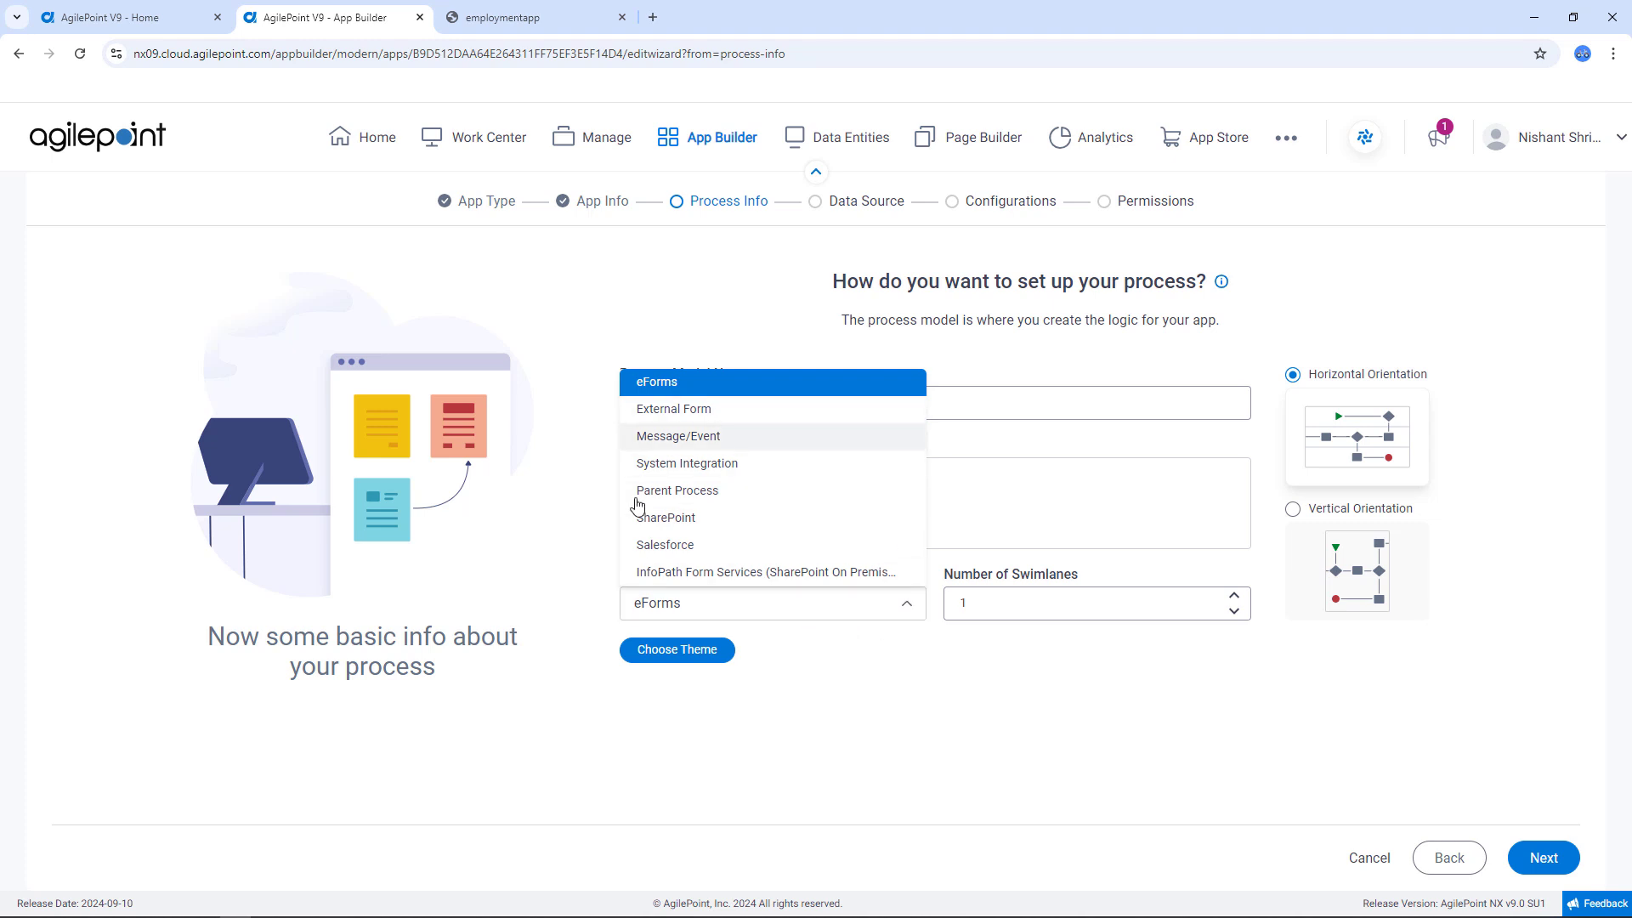
click(713, 383)
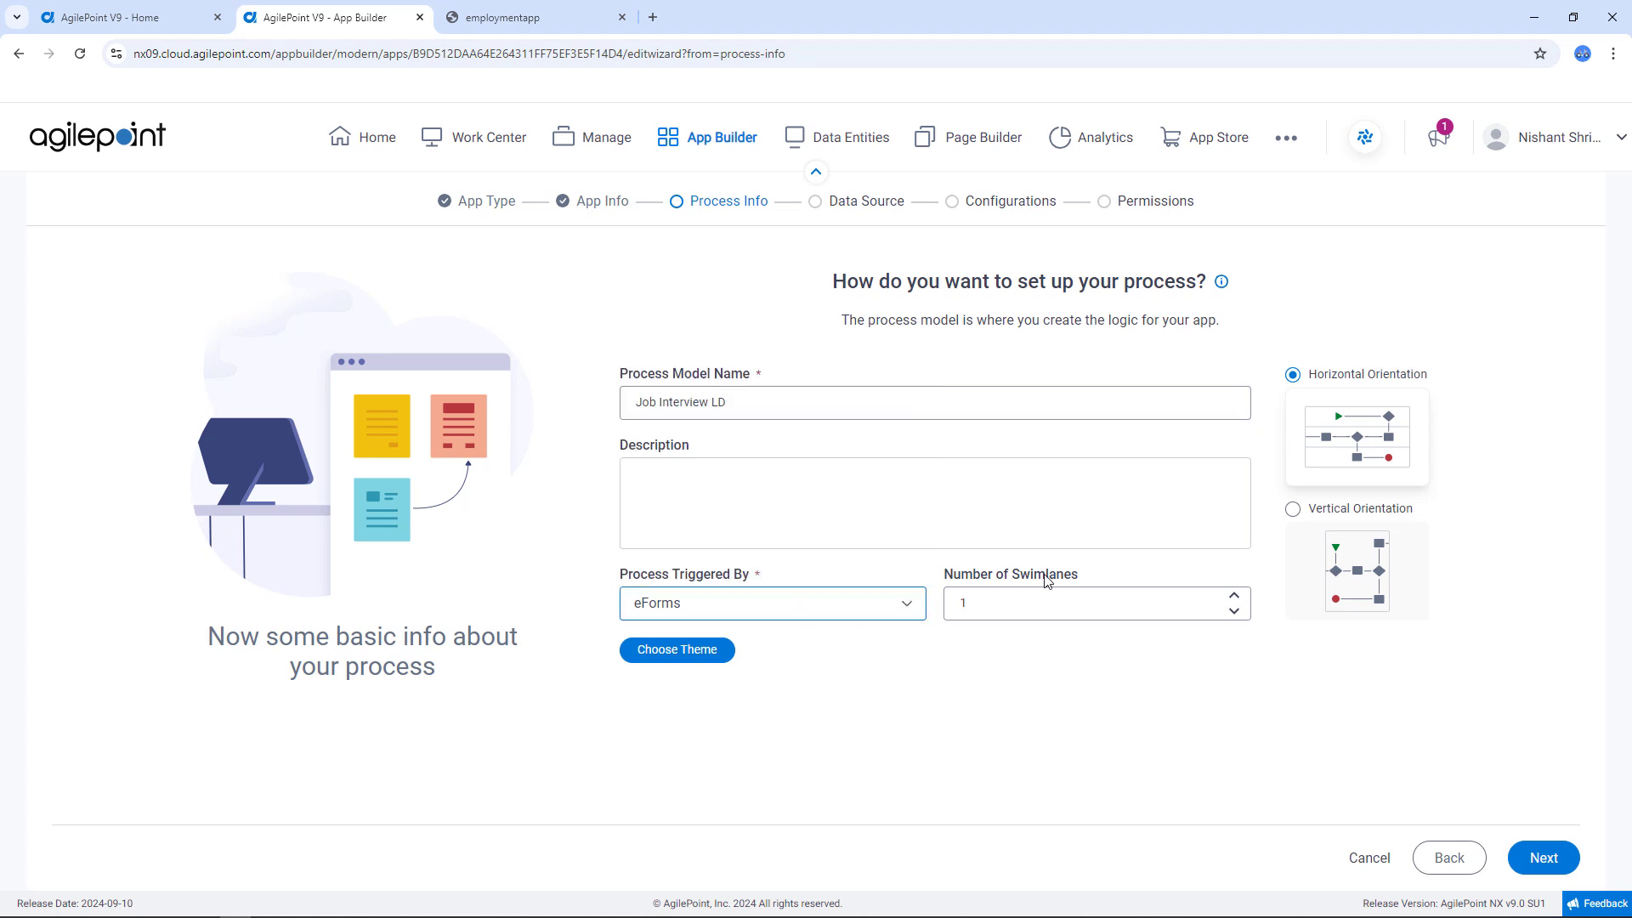
click(1232, 598)
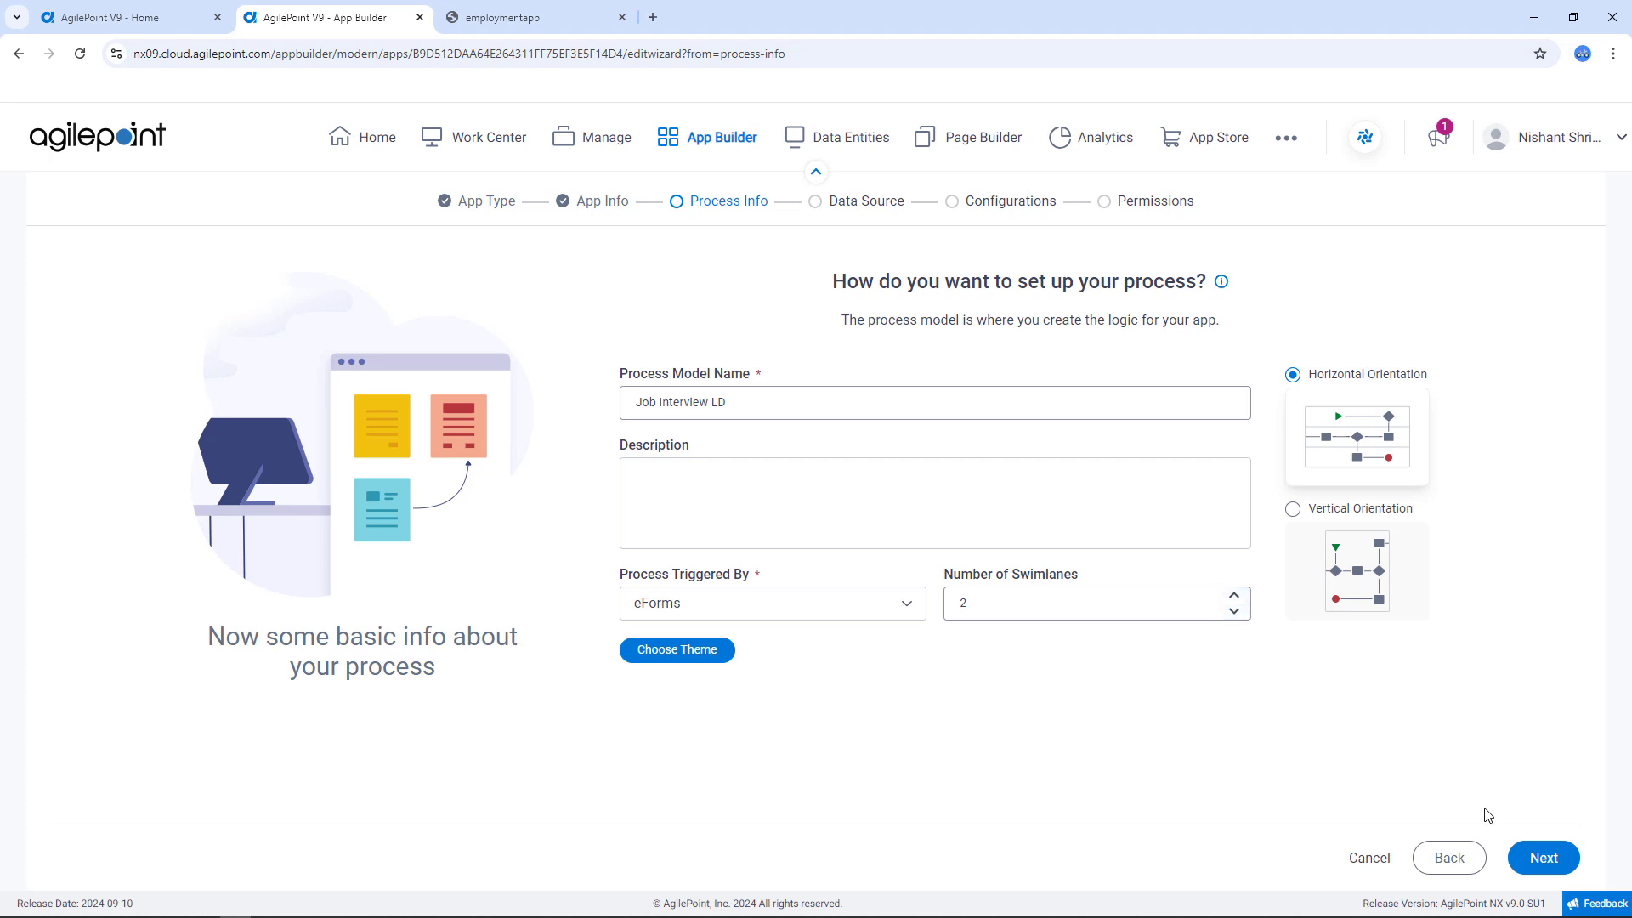
click(1530, 856)
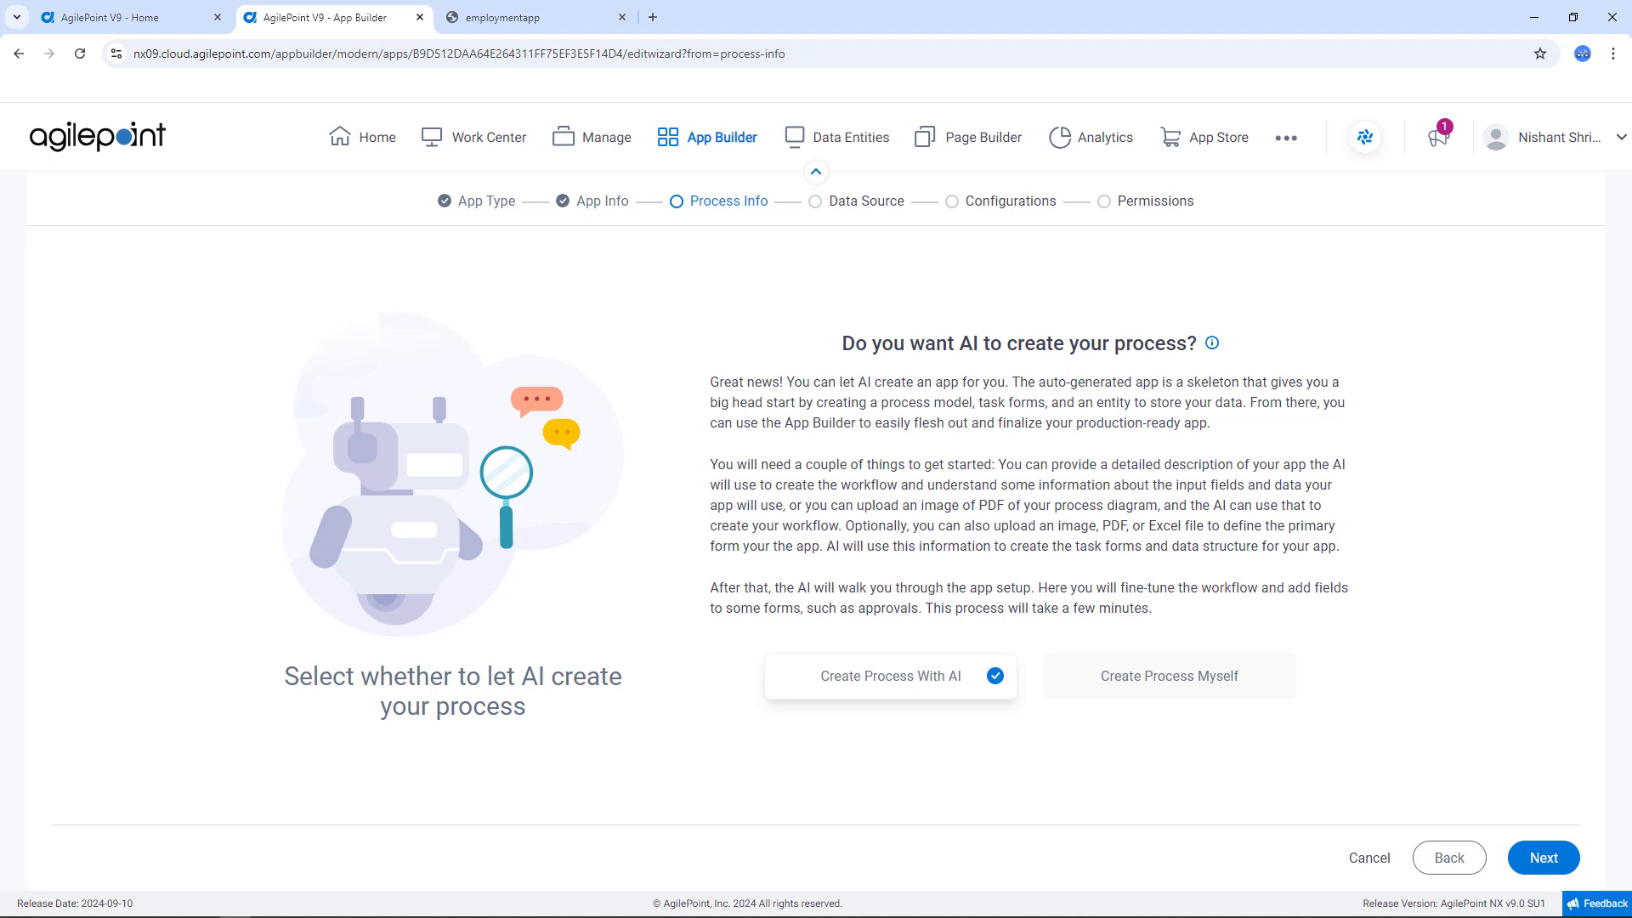
Have AI decide the process layout from the description "I want to build an employee interview app"
click(455, 917)
click(1554, 877)
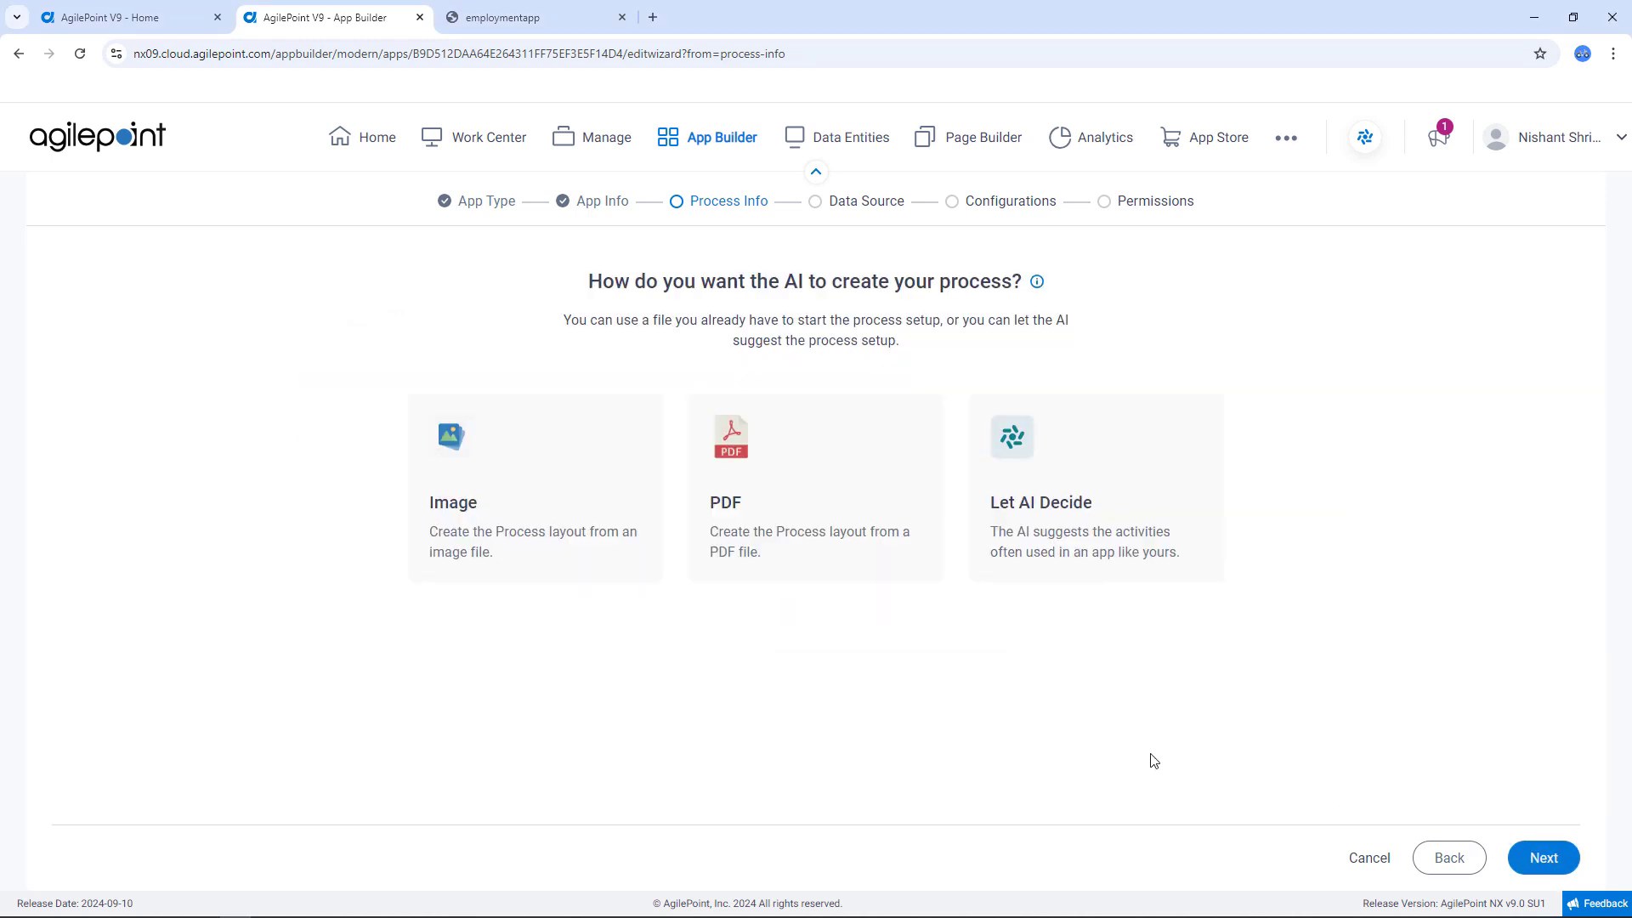
click(1058, 519)
click(1538, 854)
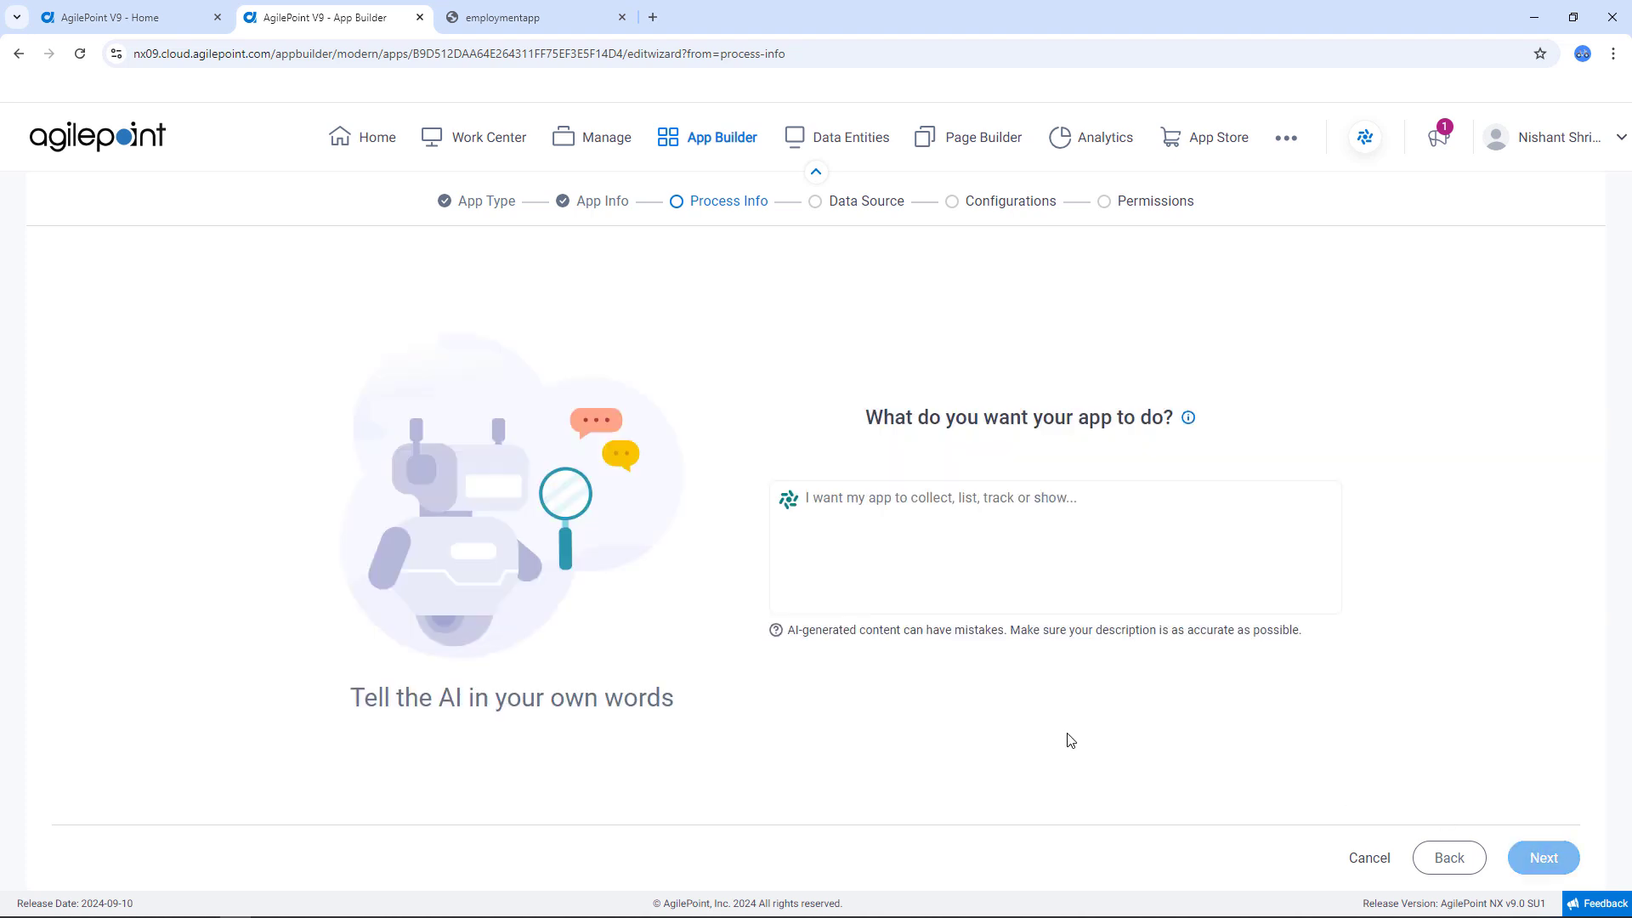
click(1009, 518)
text(I want to build an employee interview app)
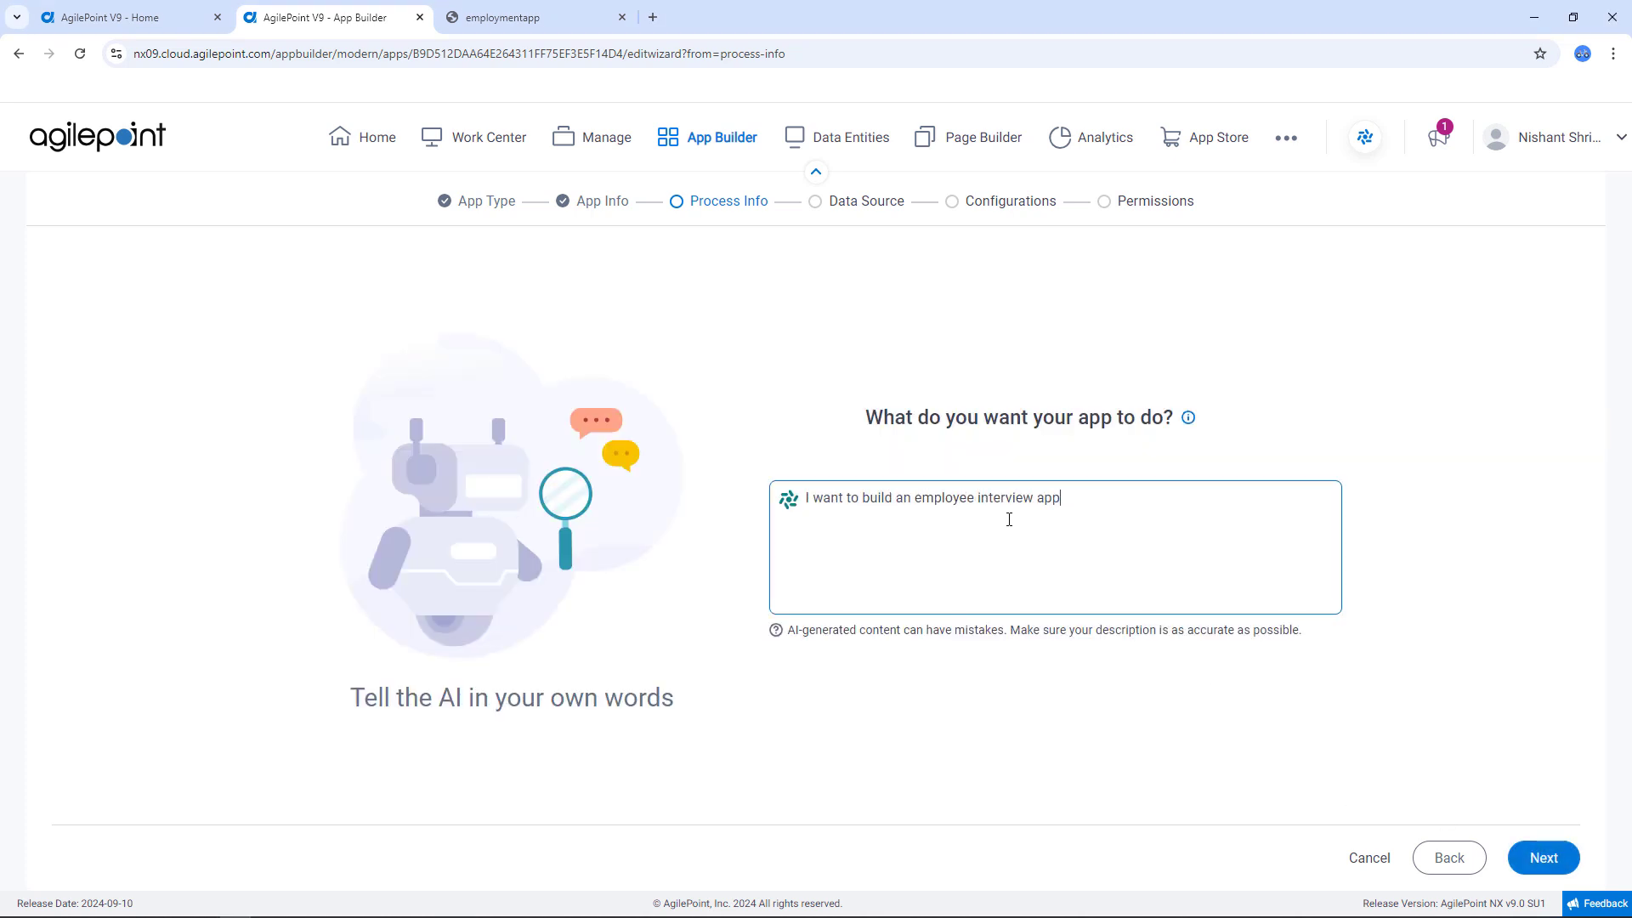
click(1544, 859)
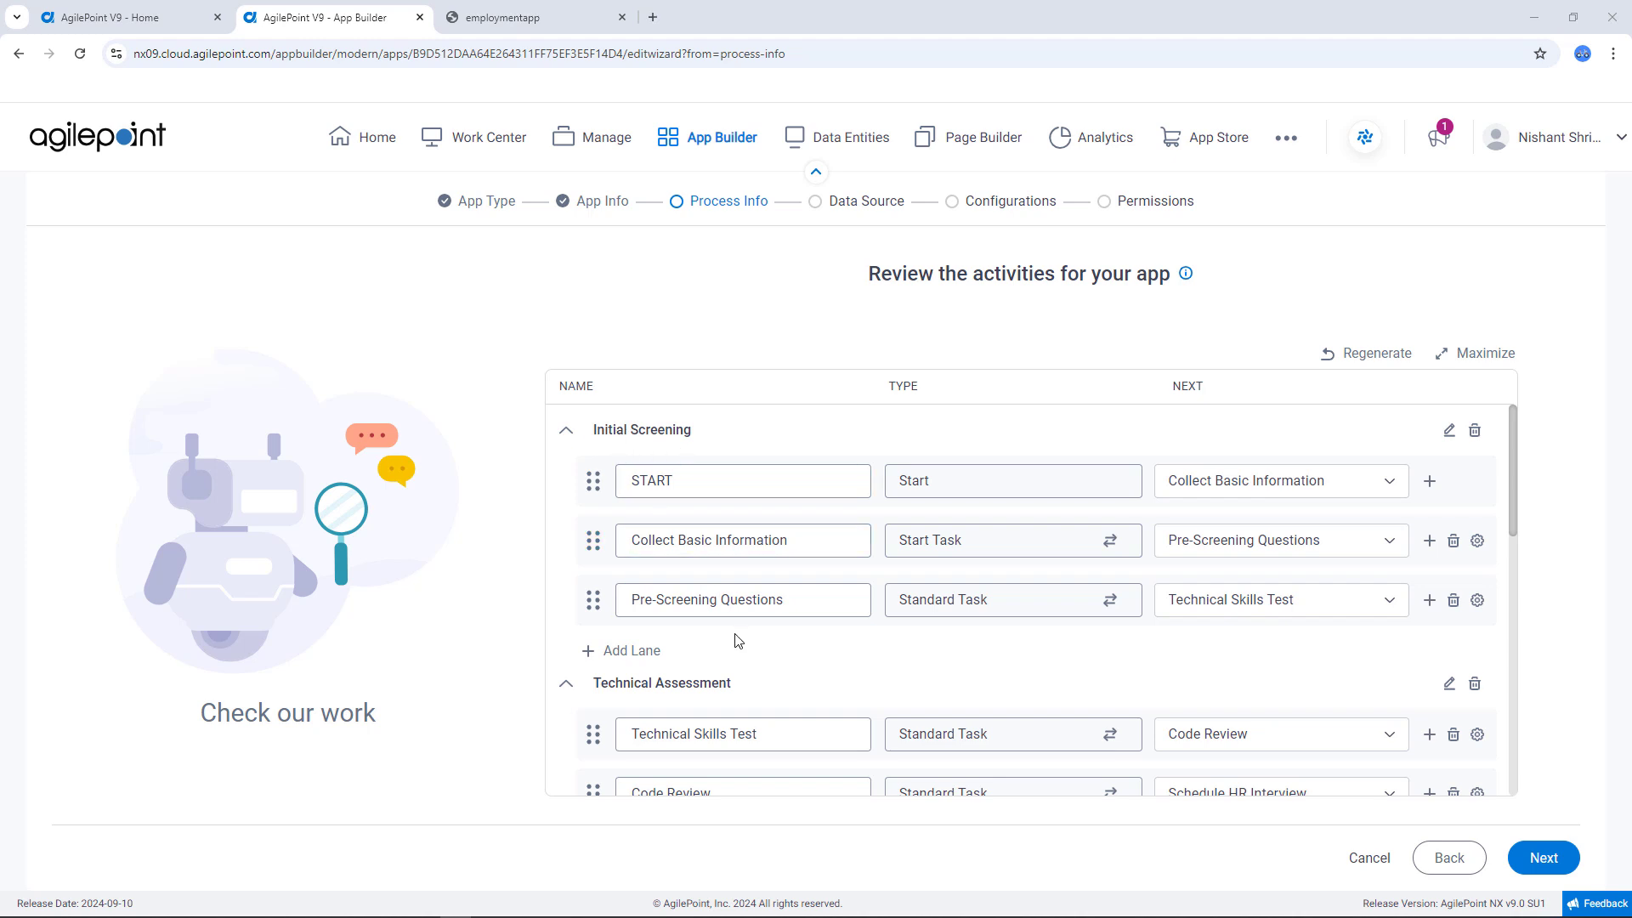
Examine the generated lanes and activities, the START activity's next-activity choices, and the Initial Screening lane's name field
scroll(738, 640, down, 1)
scroll(738, 640, down, 2)
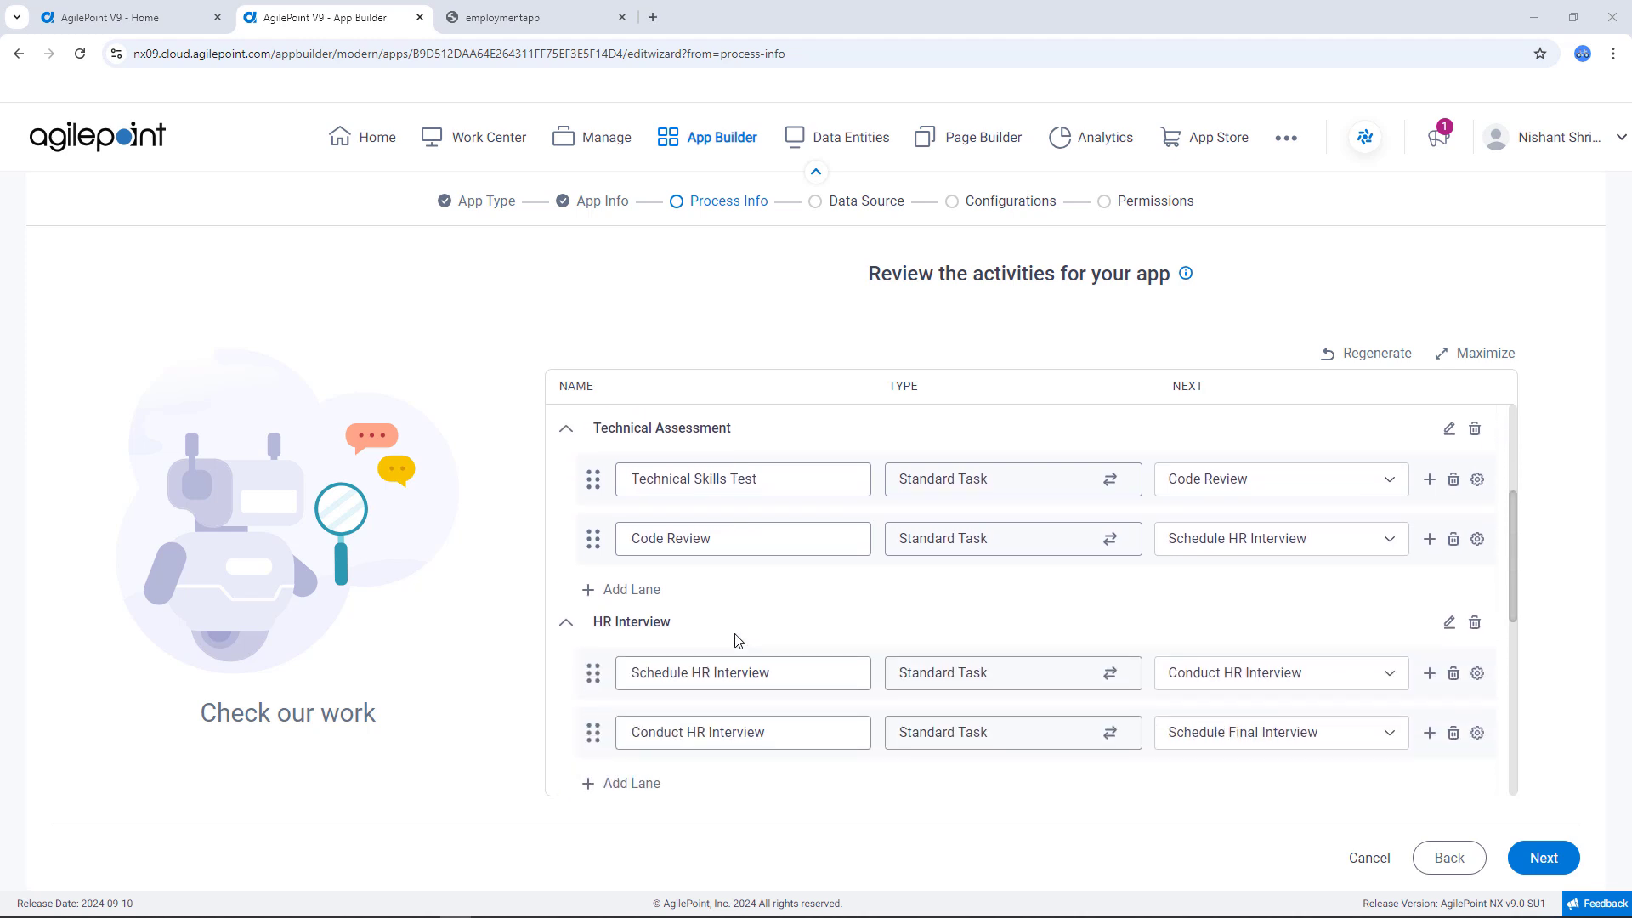
scroll(738, 640, down, 3)
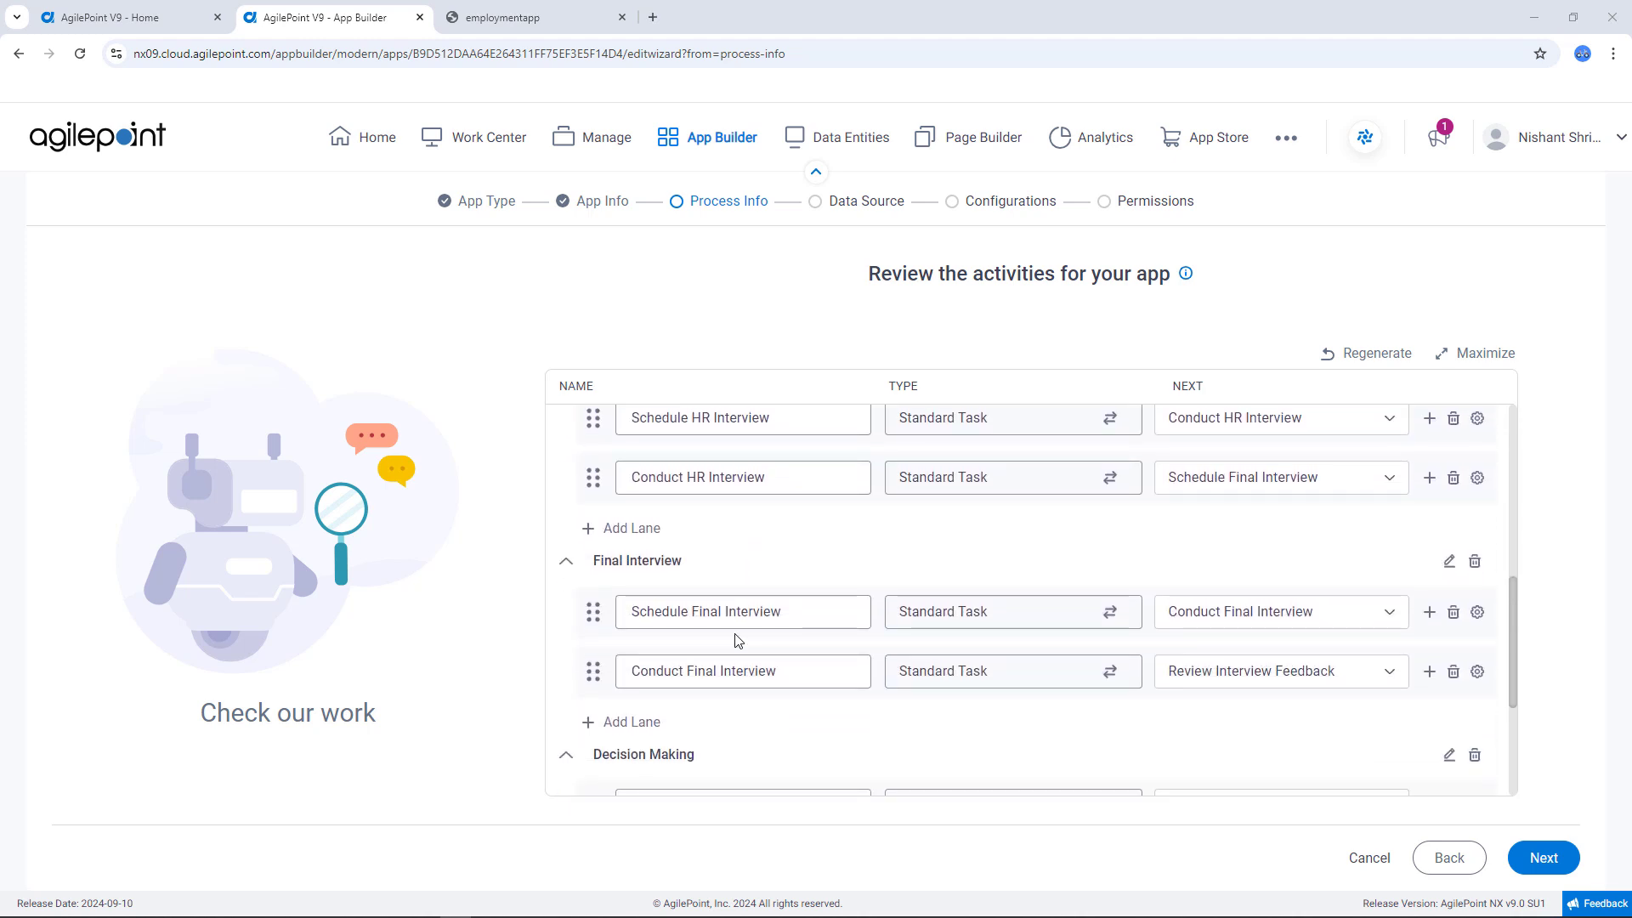
scroll(736, 639, up, 5)
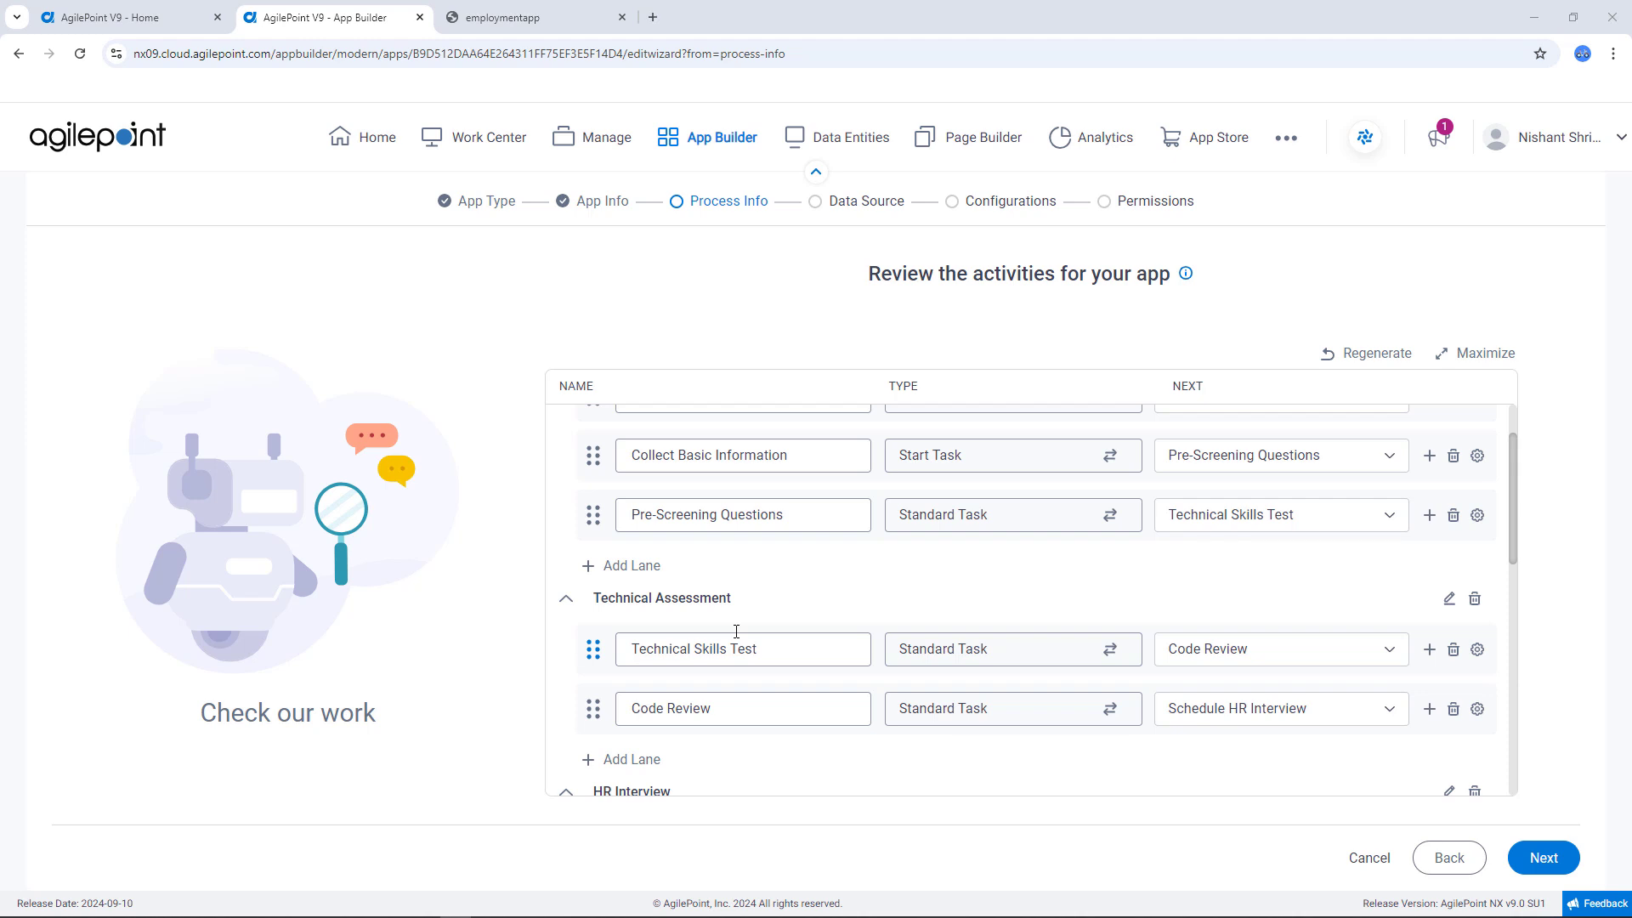
scroll(868, 544, up, 1)
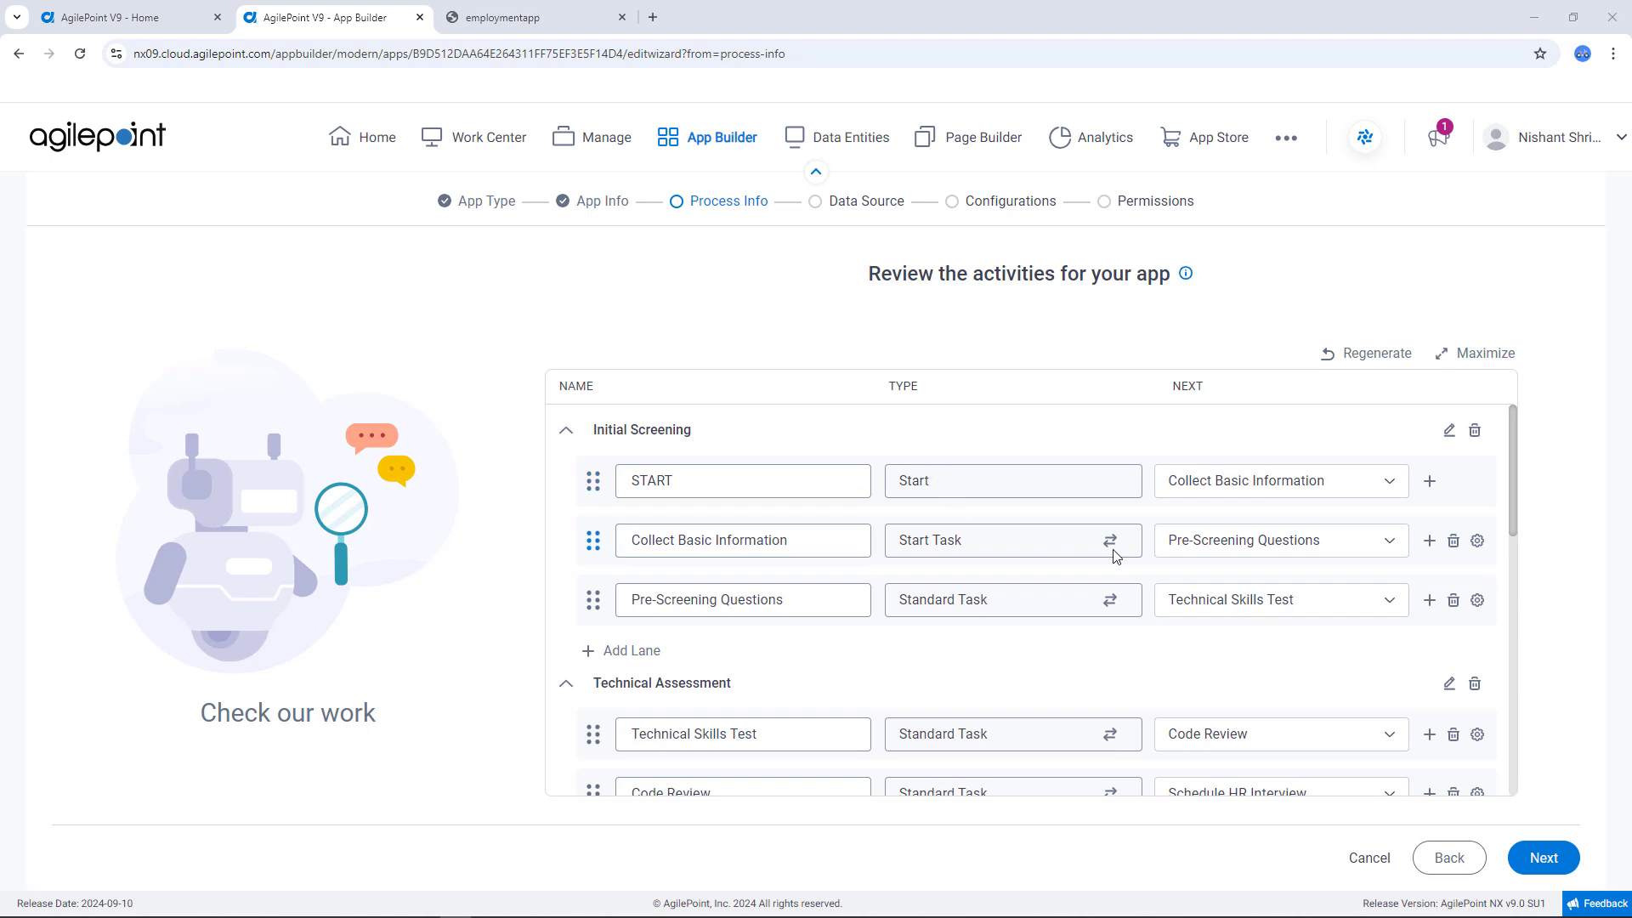
click(1256, 483)
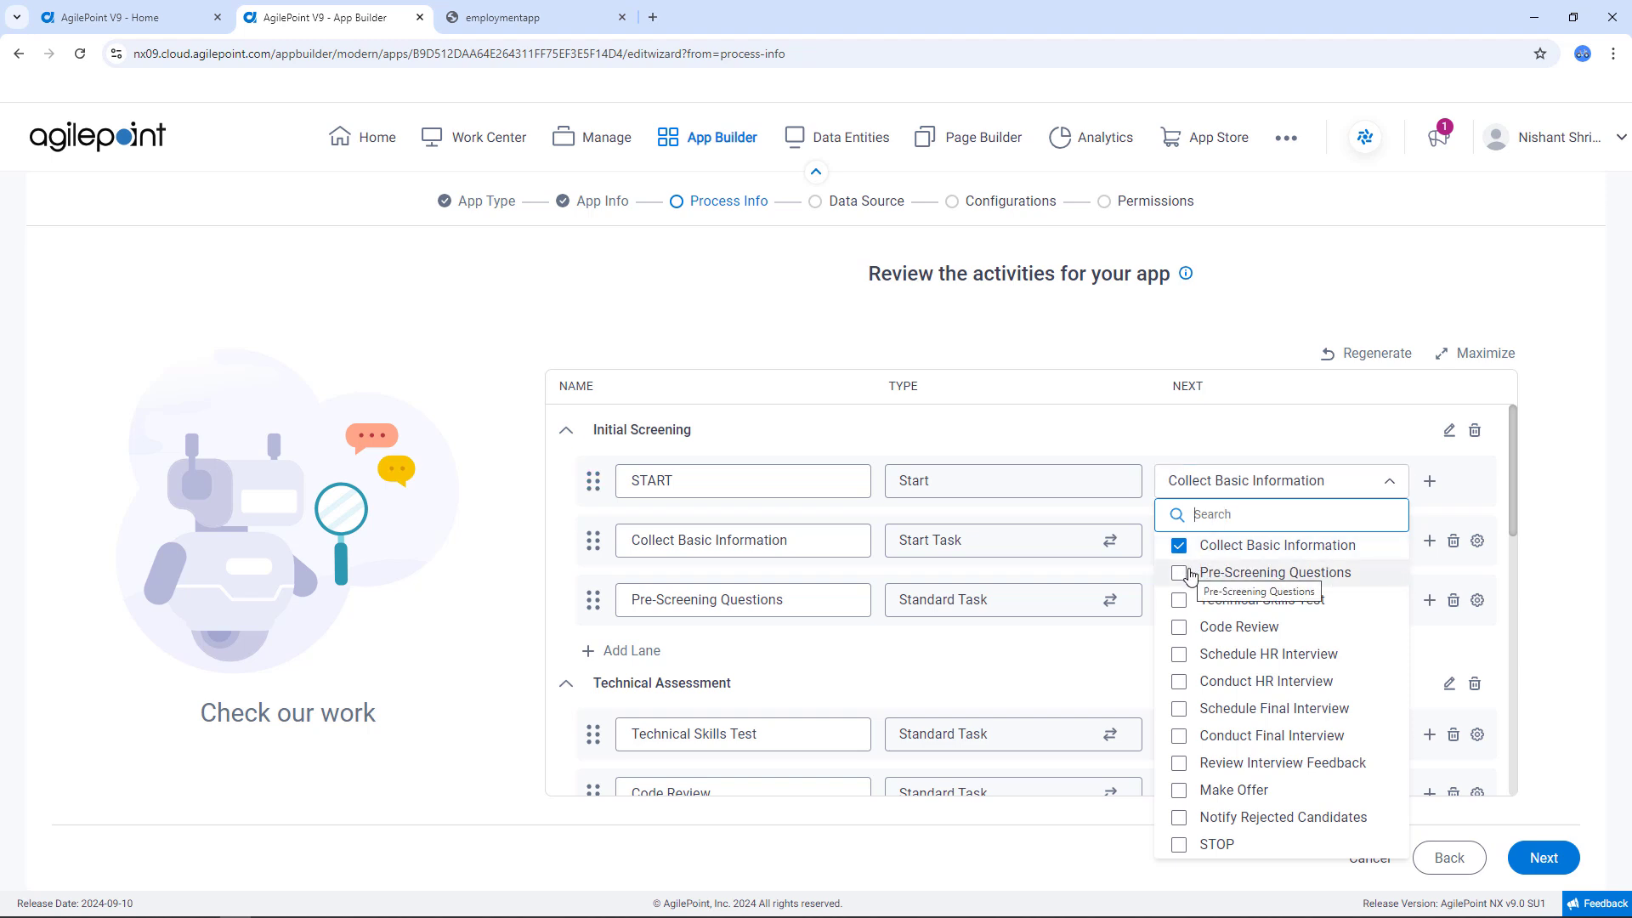
click(1264, 451)
click(1262, 450)
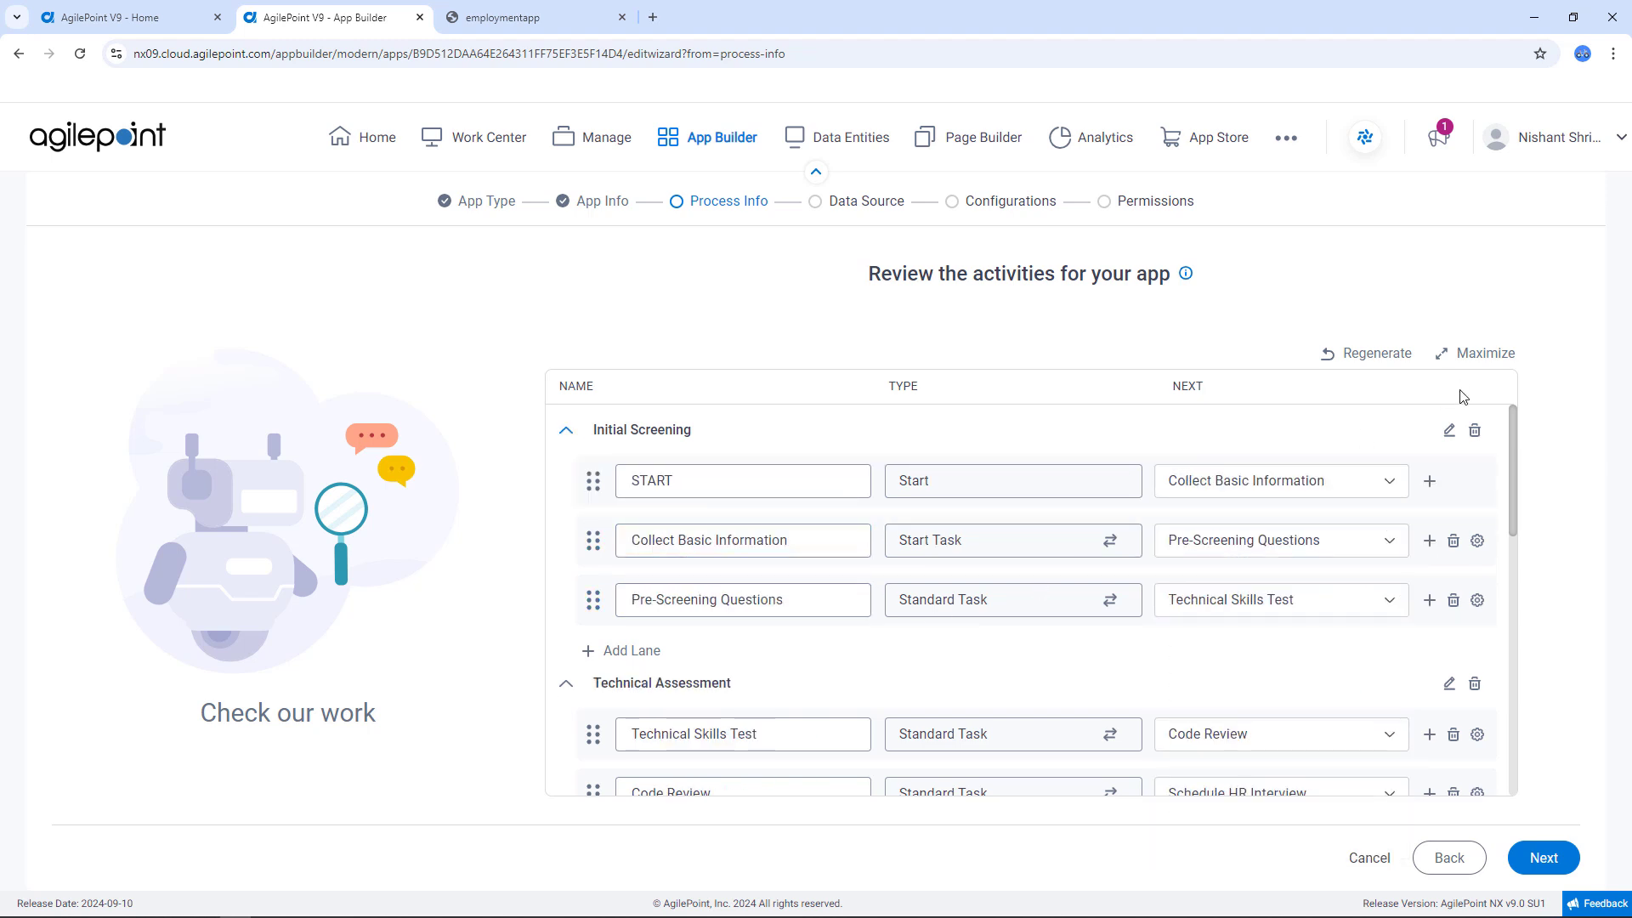
click(1450, 431)
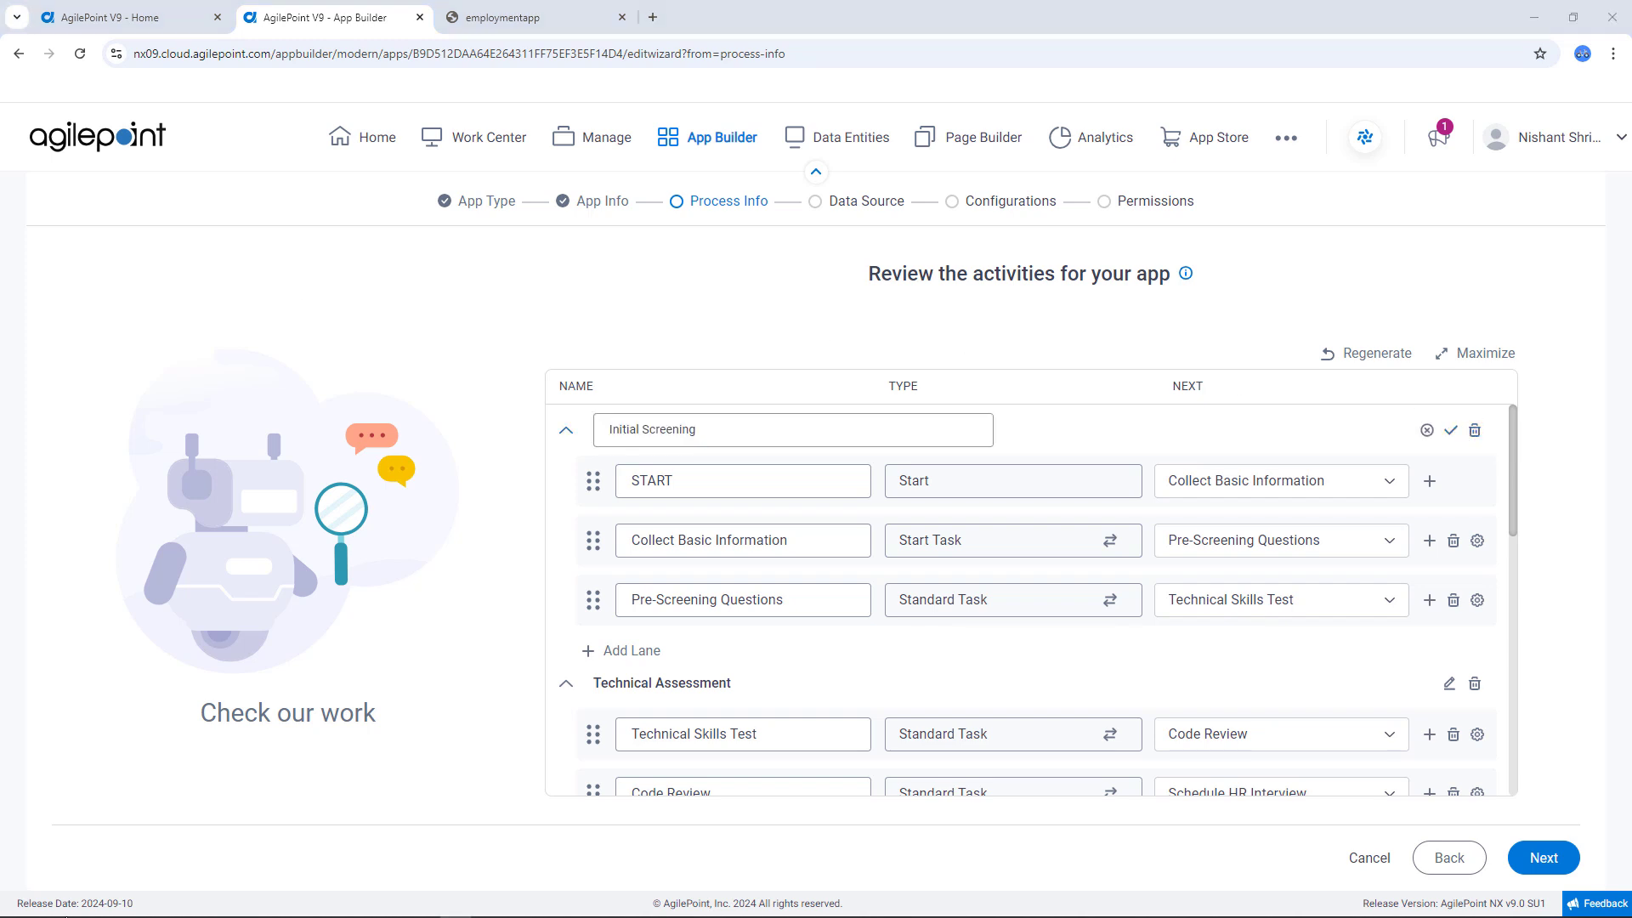
Add a Create Record activity from the Data Entities connector after Collect Basic Information
click(1430, 543)
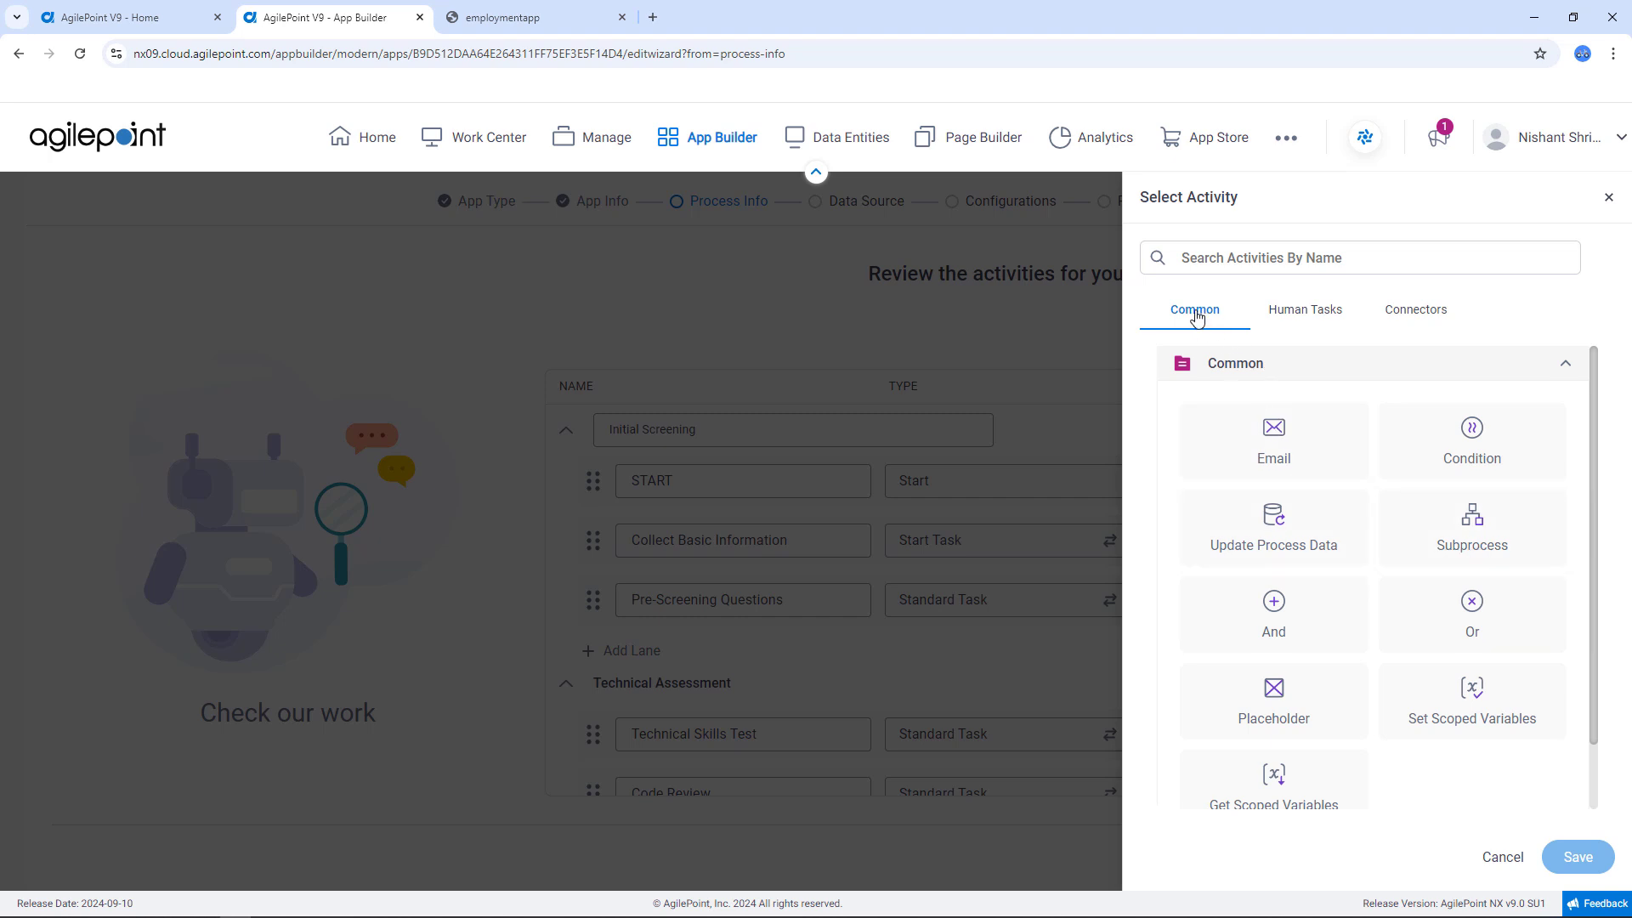
click(1316, 314)
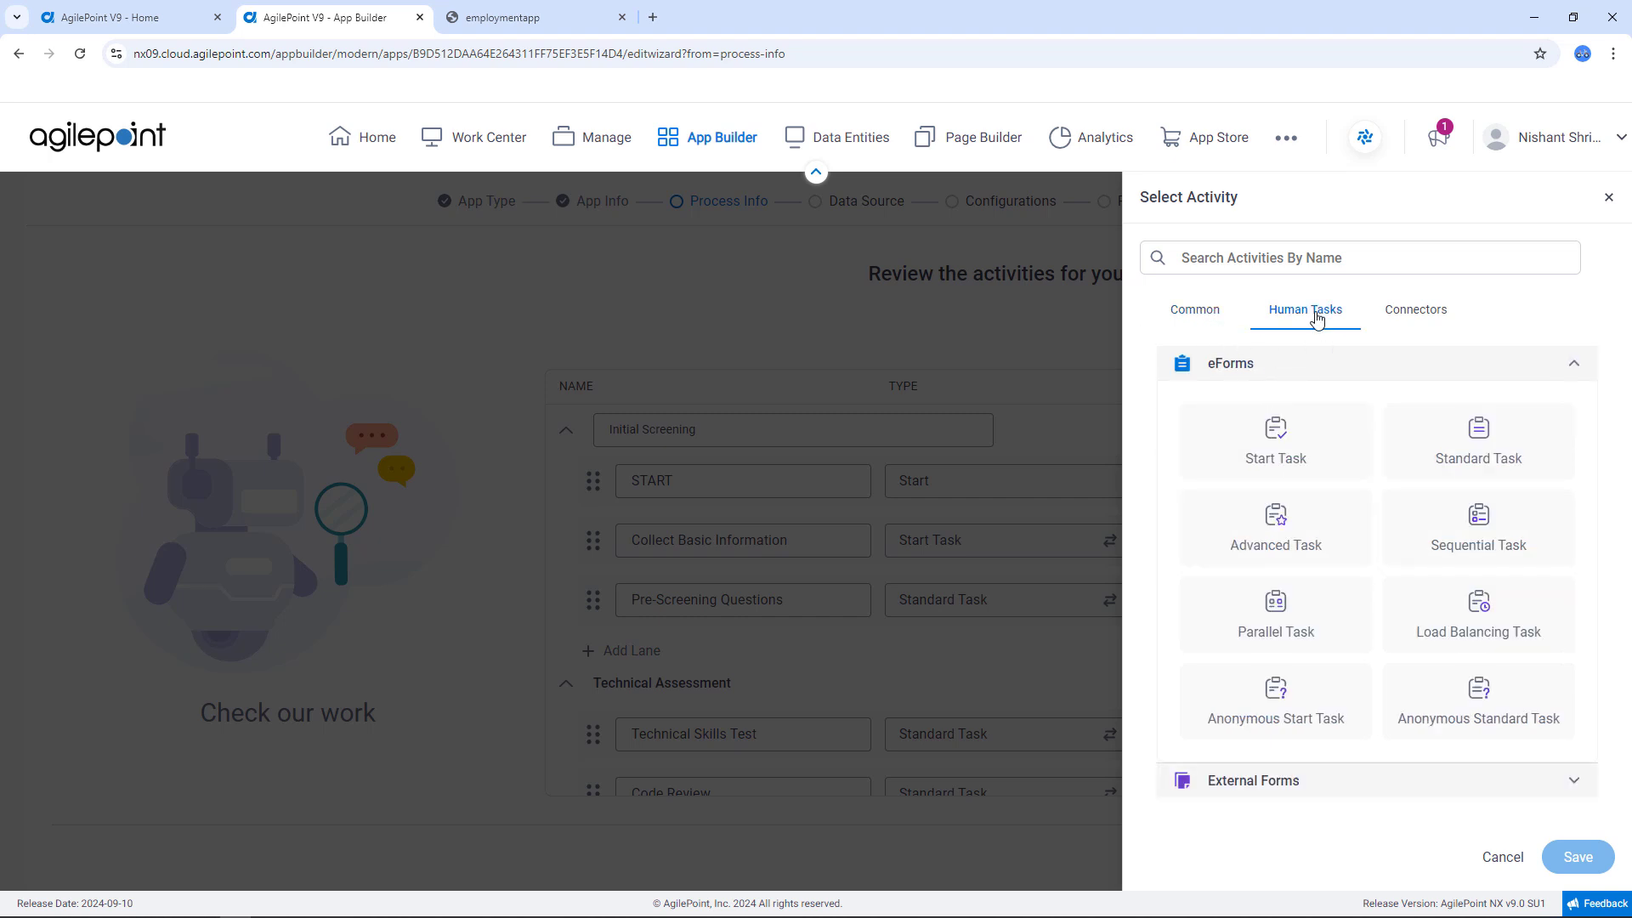
click(1438, 308)
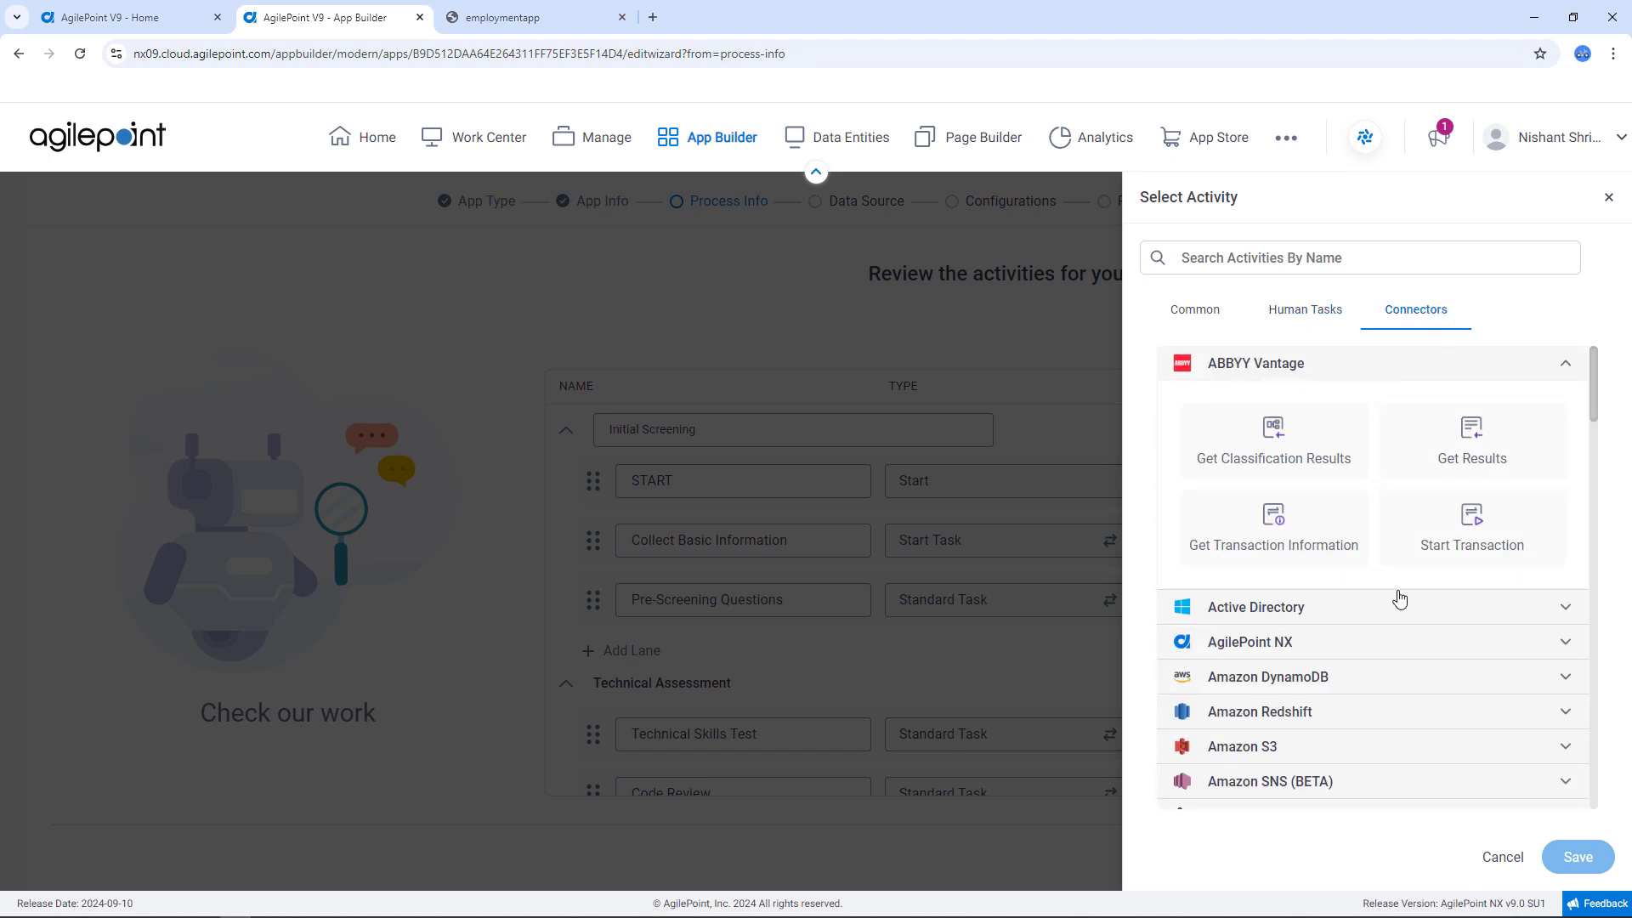
scroll(1394, 604, down, 2)
scroll(1397, 606, down, 4)
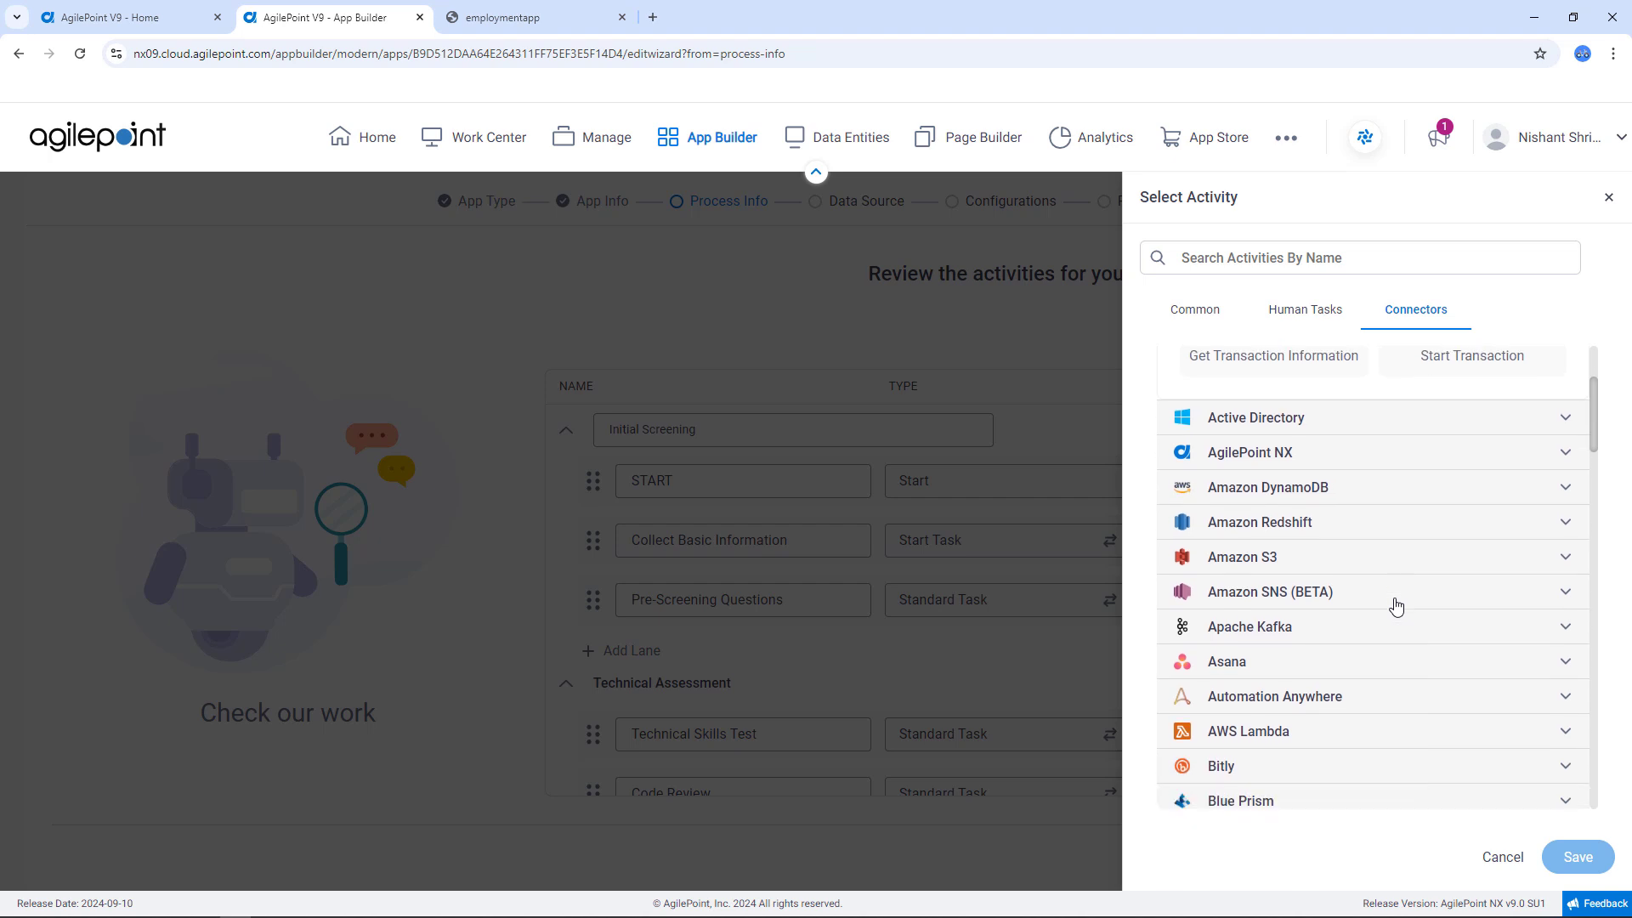
click(1279, 637)
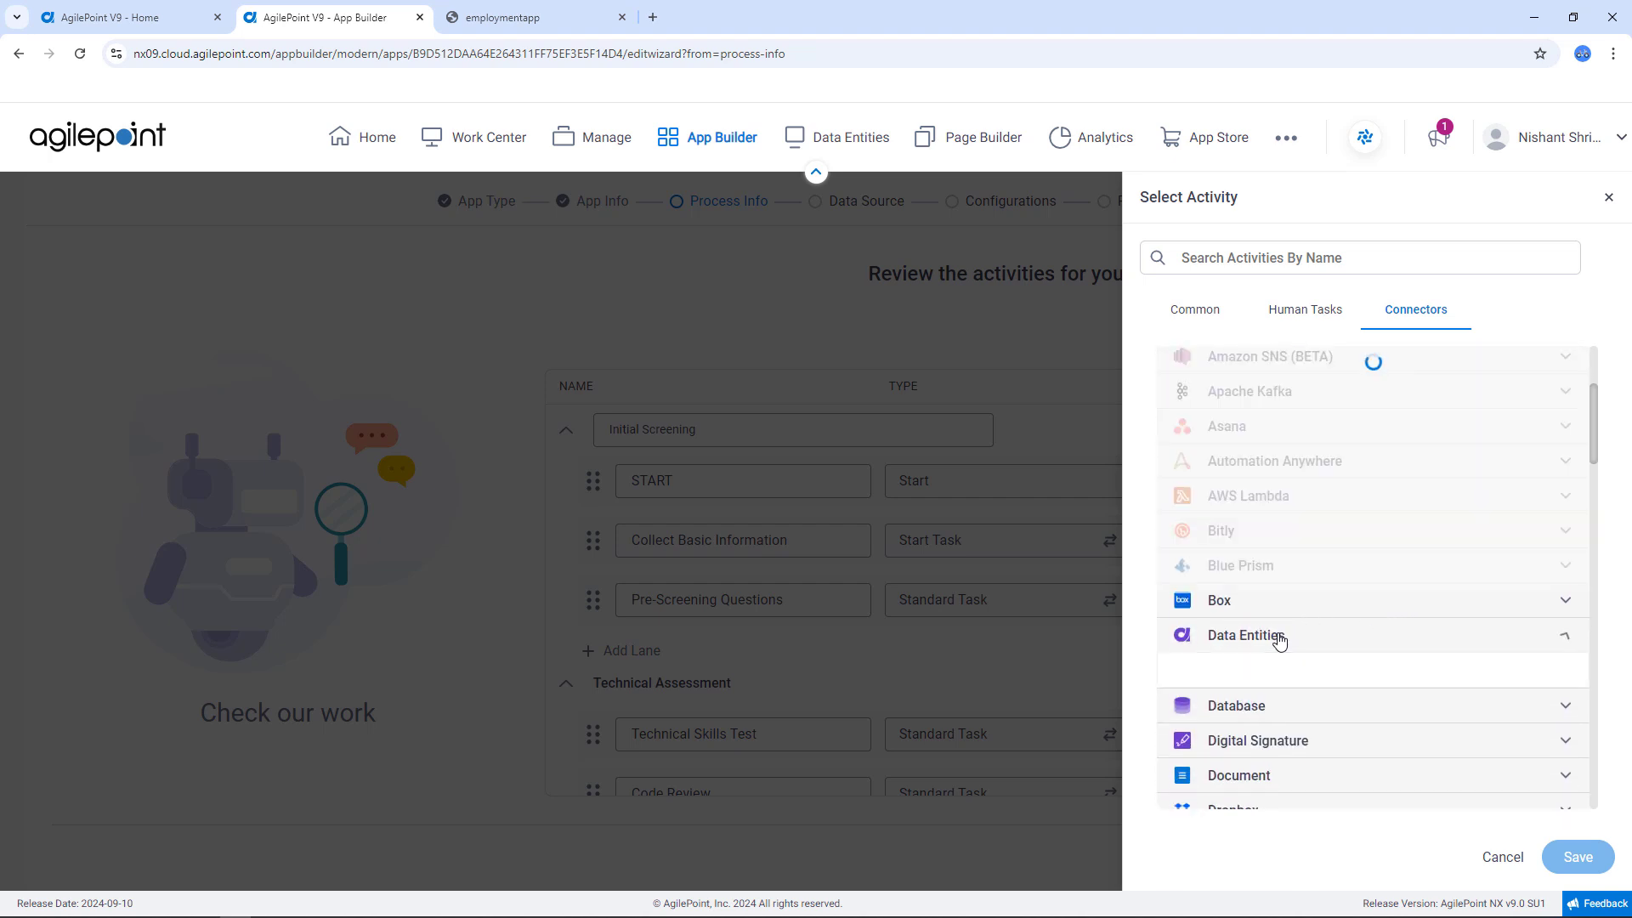
scroll(1341, 671, down, 1)
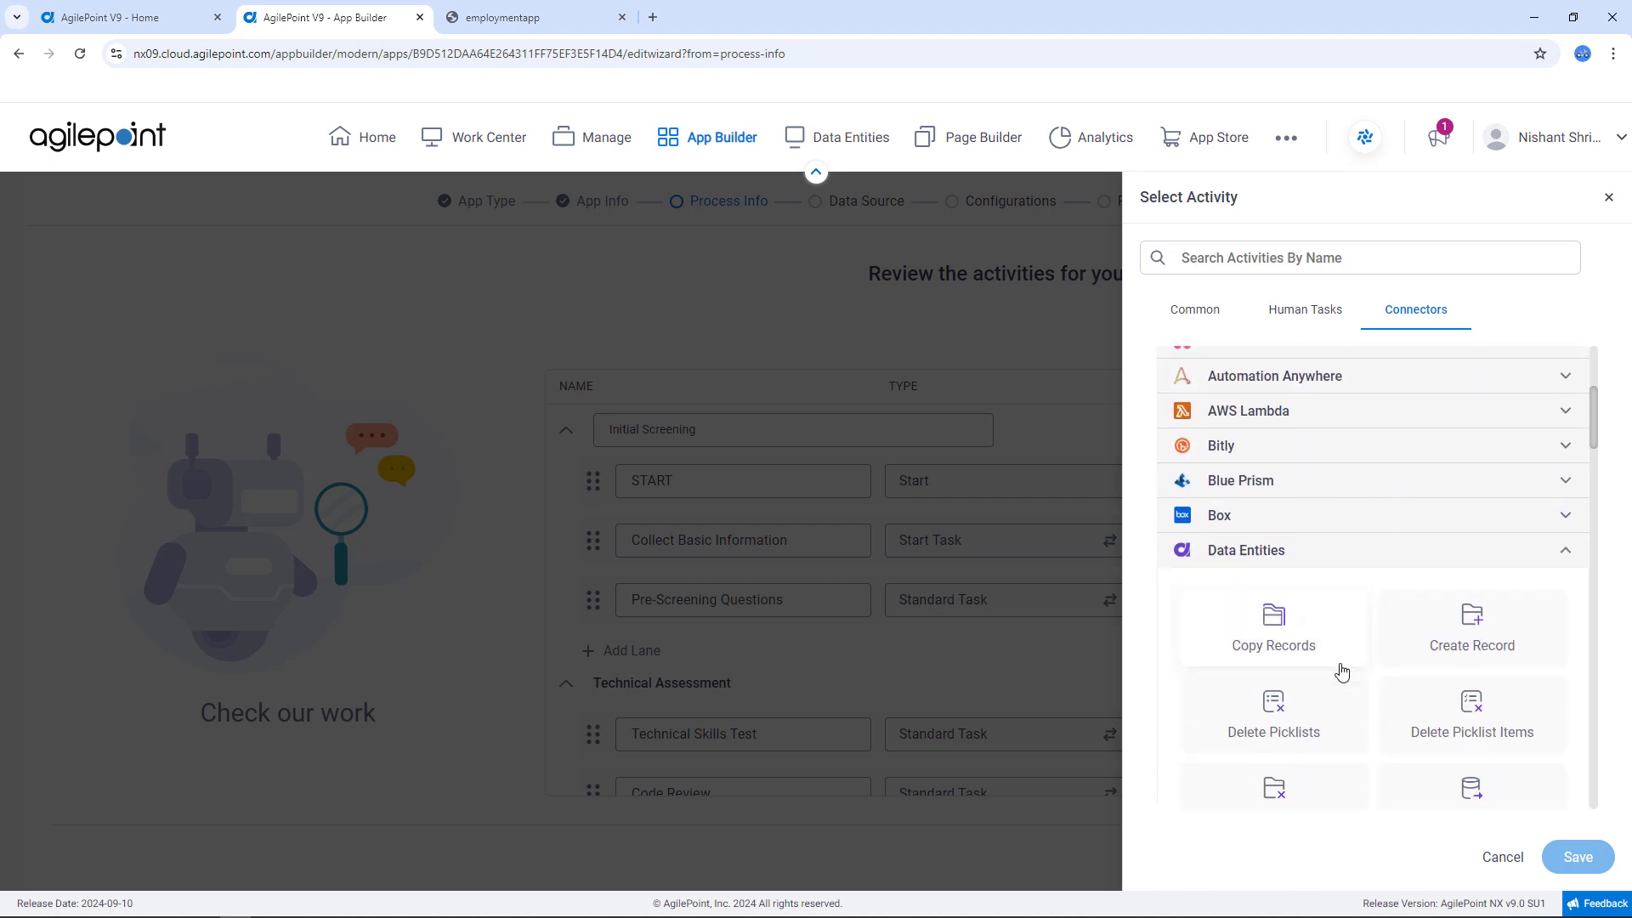
click(1483, 634)
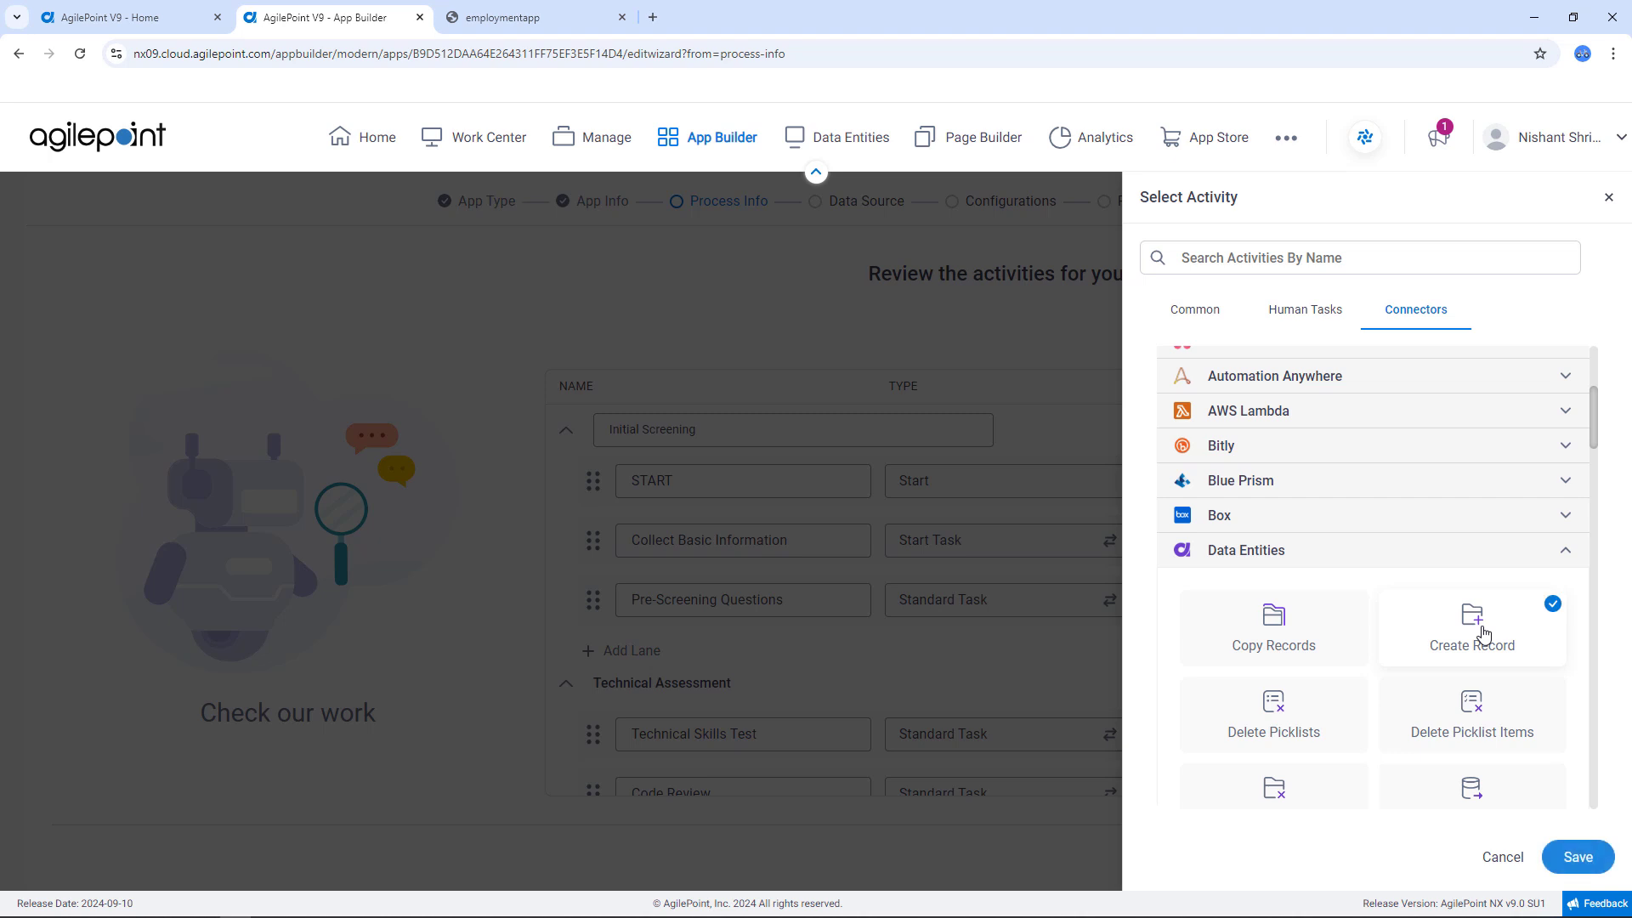
click(1577, 857)
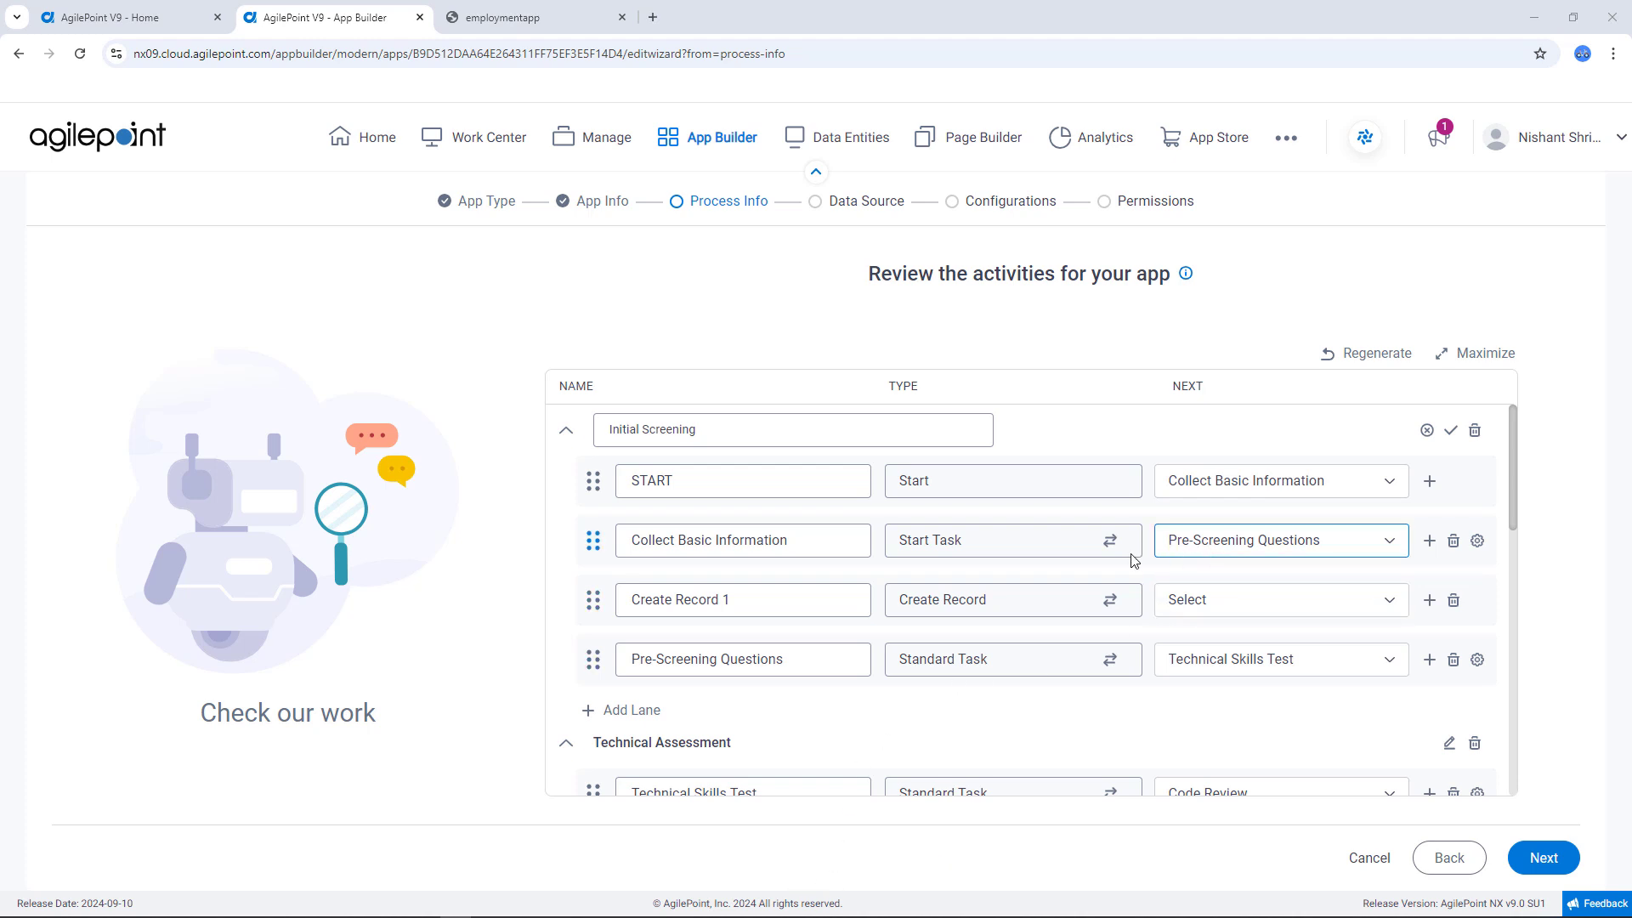
Make Create Record 1 the only next activity of Collect Basic Information and delete the Pre-Screening Questions activity
click(1266, 546)
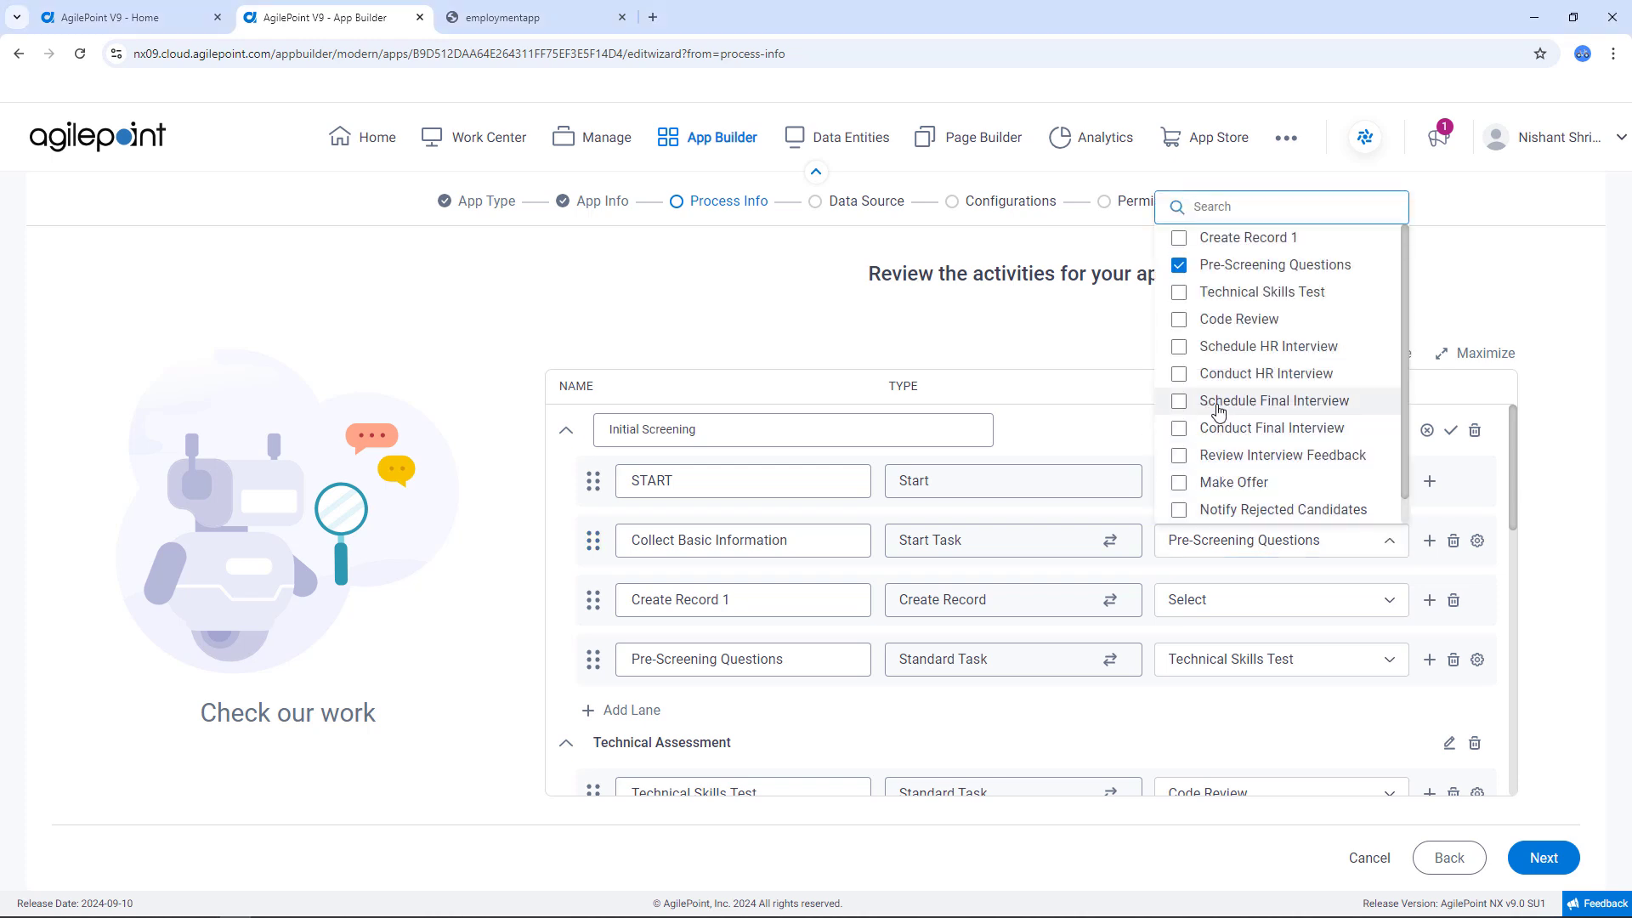
scroll(1227, 410, down, 1)
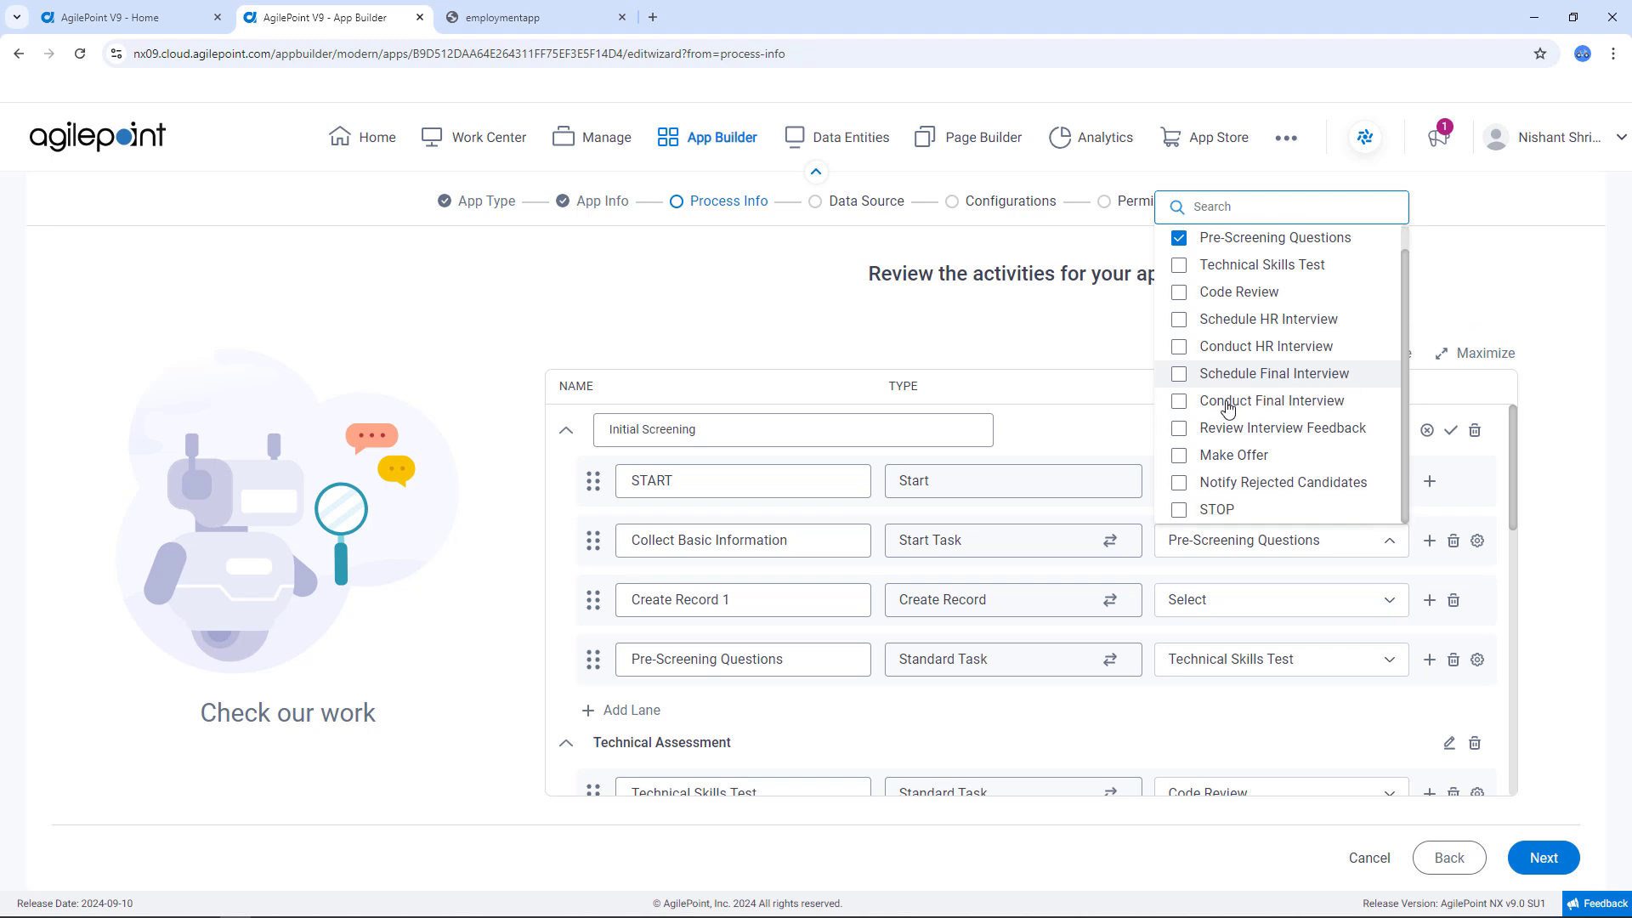
scroll(1224, 340, up, 1)
click(1180, 239)
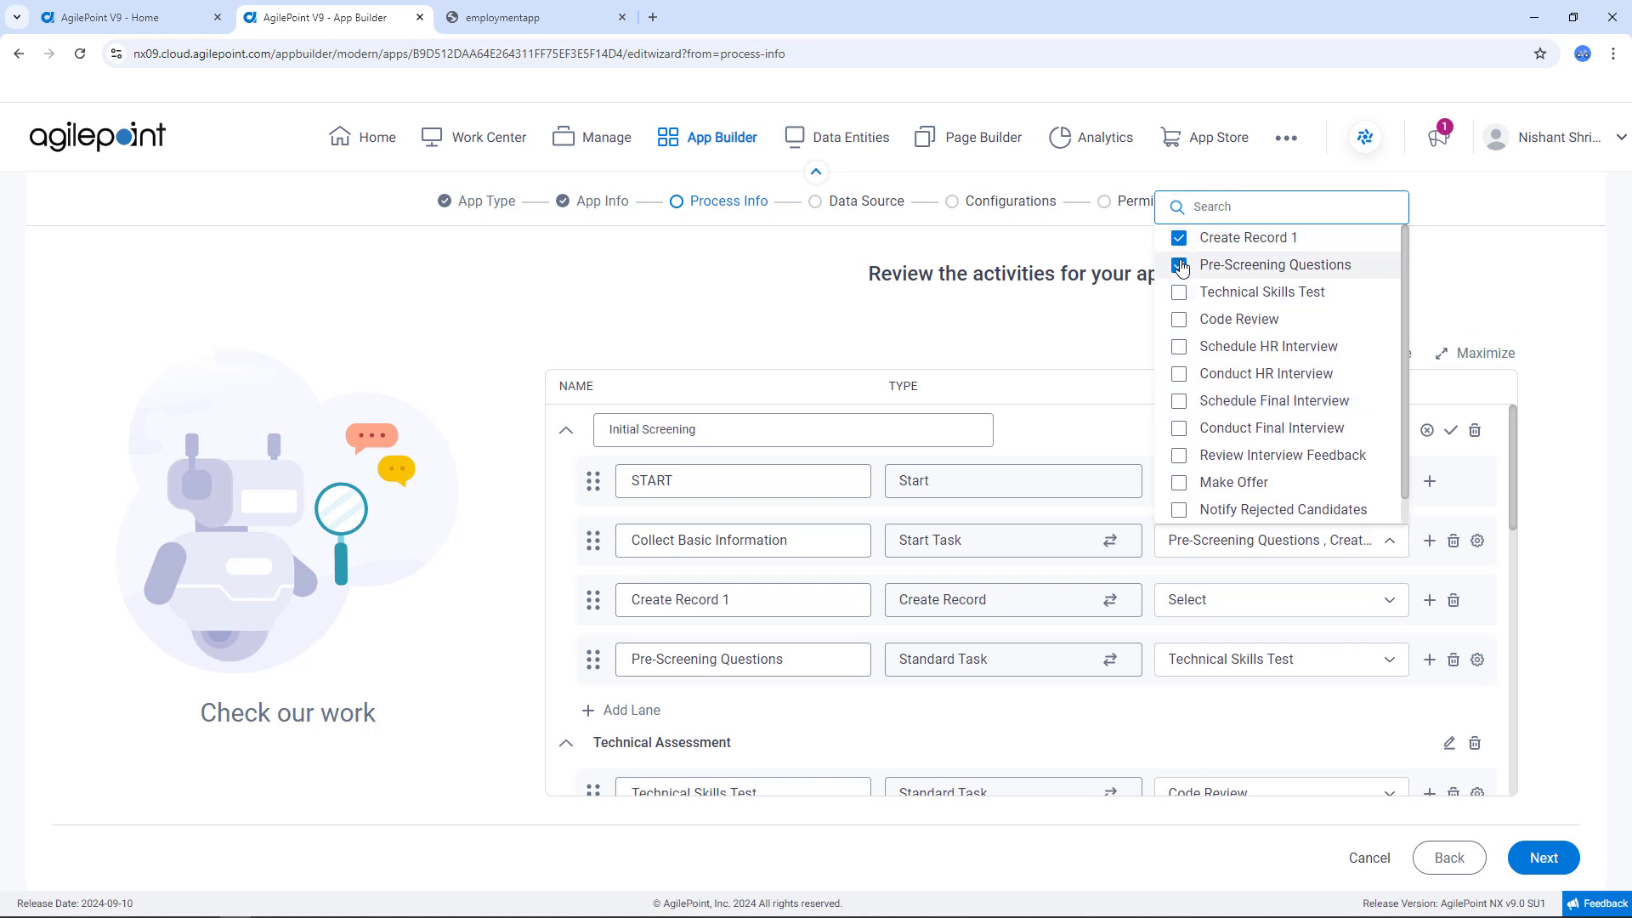
click(1179, 265)
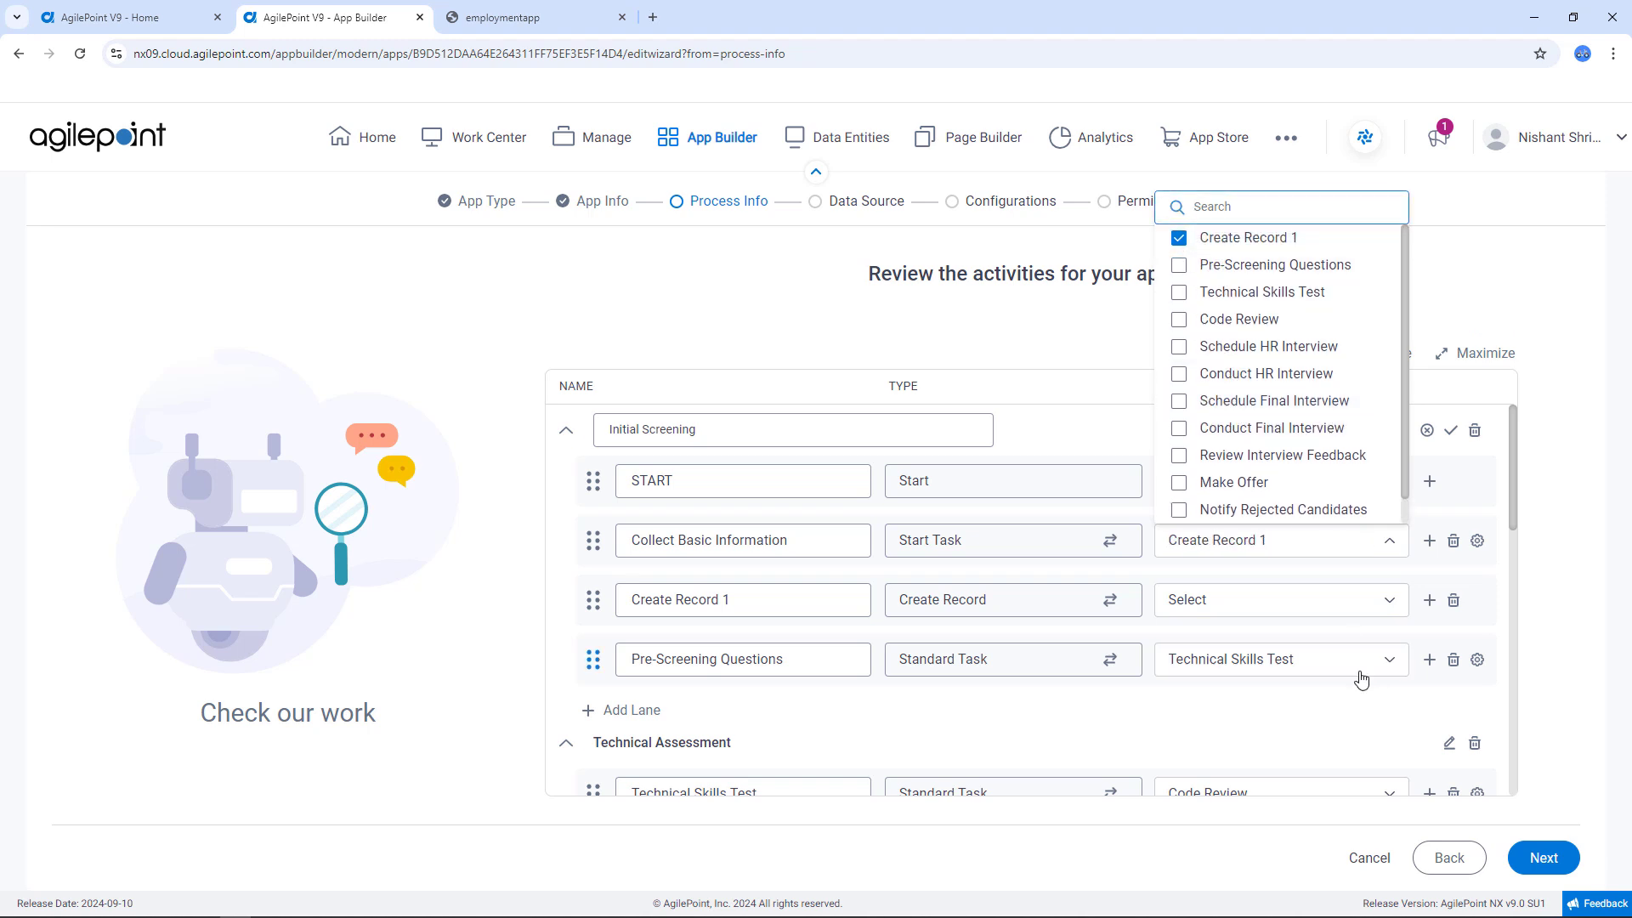
click(1316, 707)
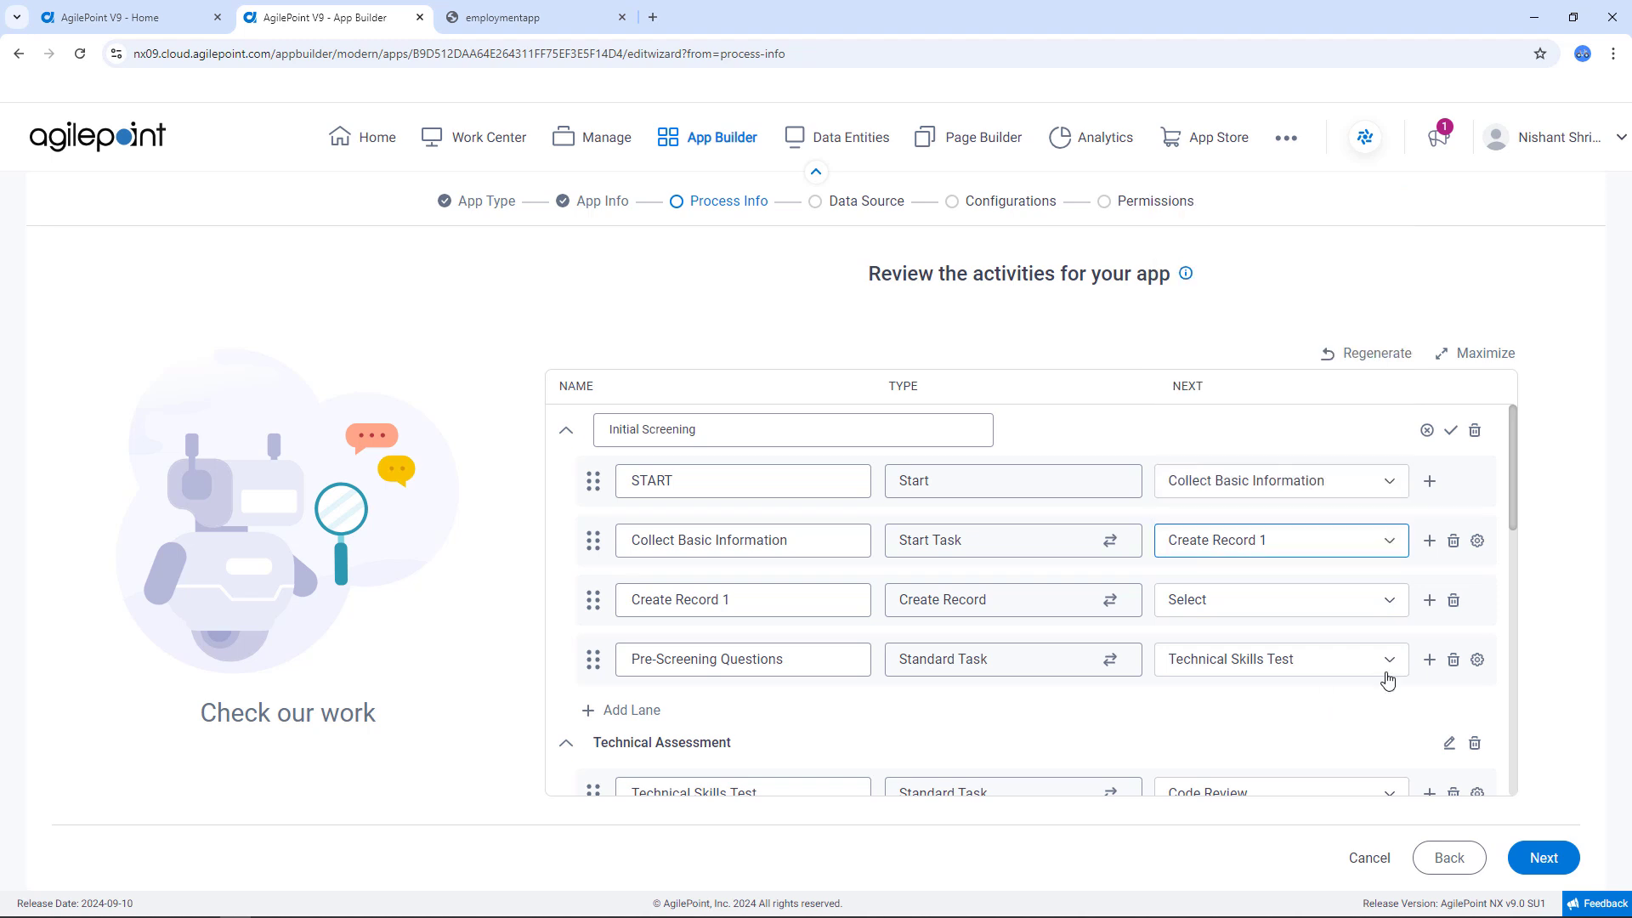
click(1453, 661)
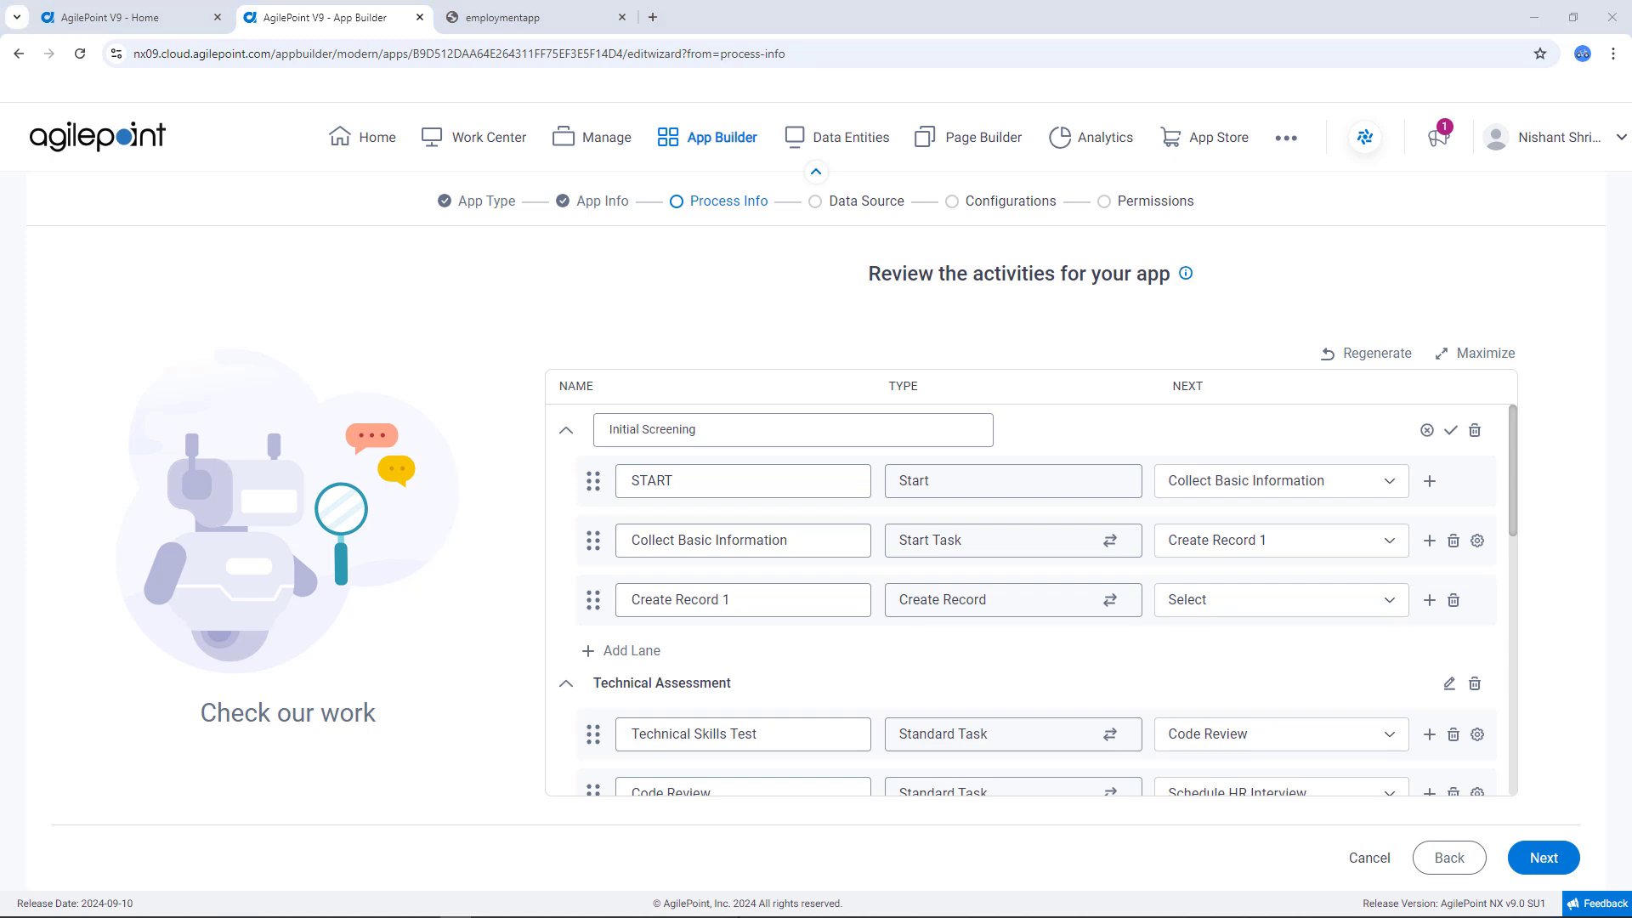
Rename the Create Record 1 activity to Create Record and set its next activity to Technical Skills Test
click(790, 606)
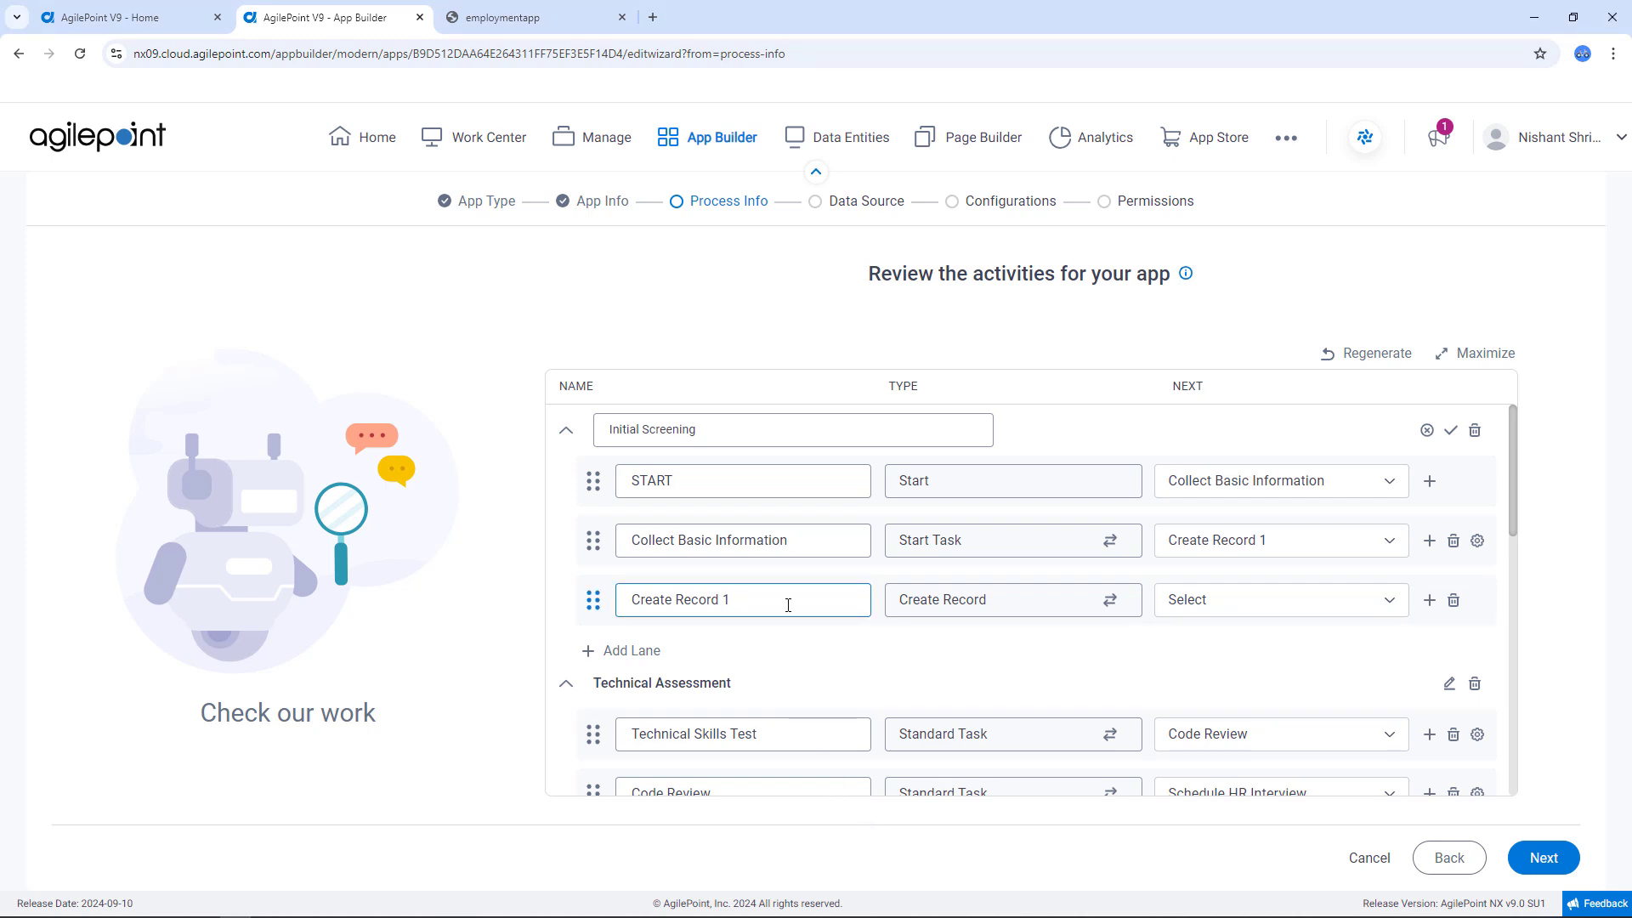
click(1248, 605)
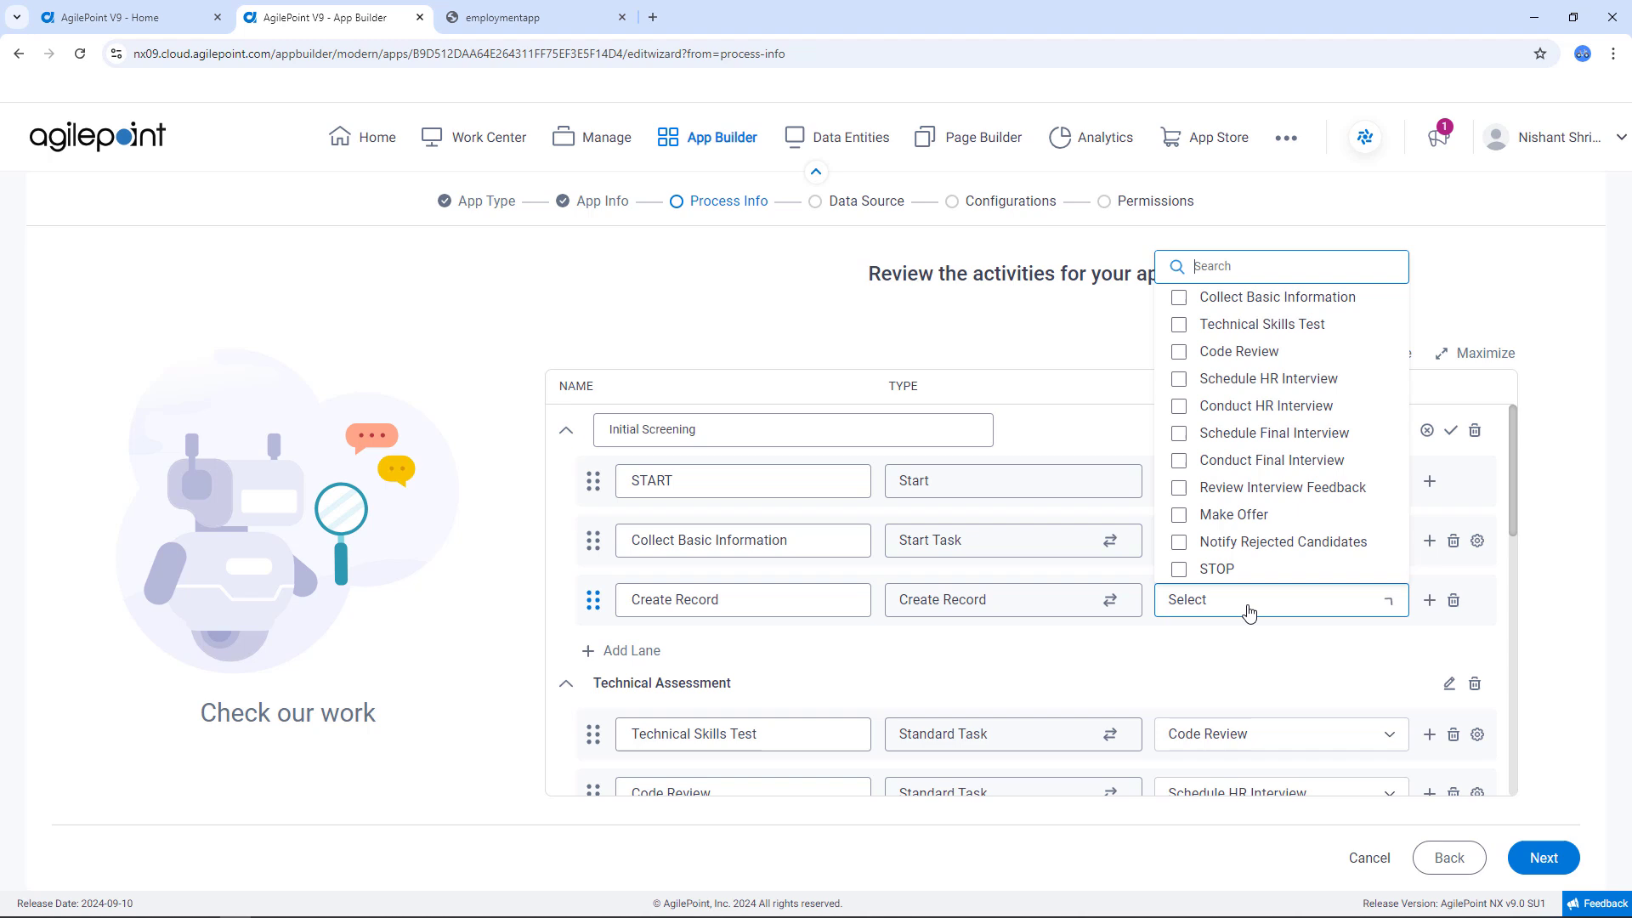
click(1179, 324)
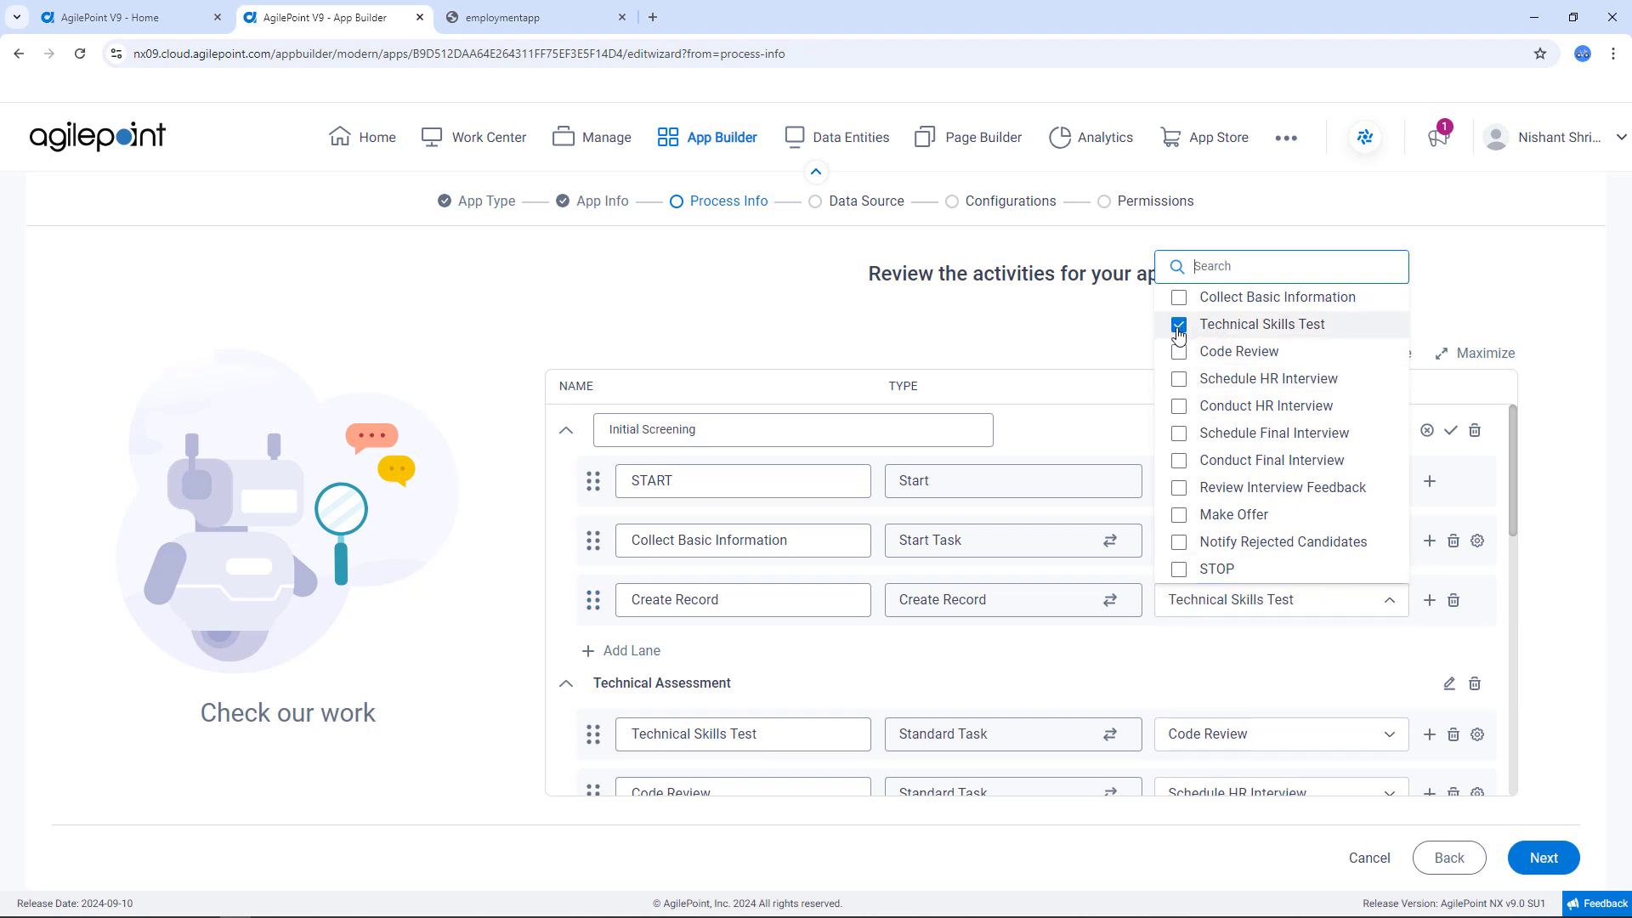
Review the completion time and participant settings of the Collect Basic Information activity and save its configuration
click(1477, 541)
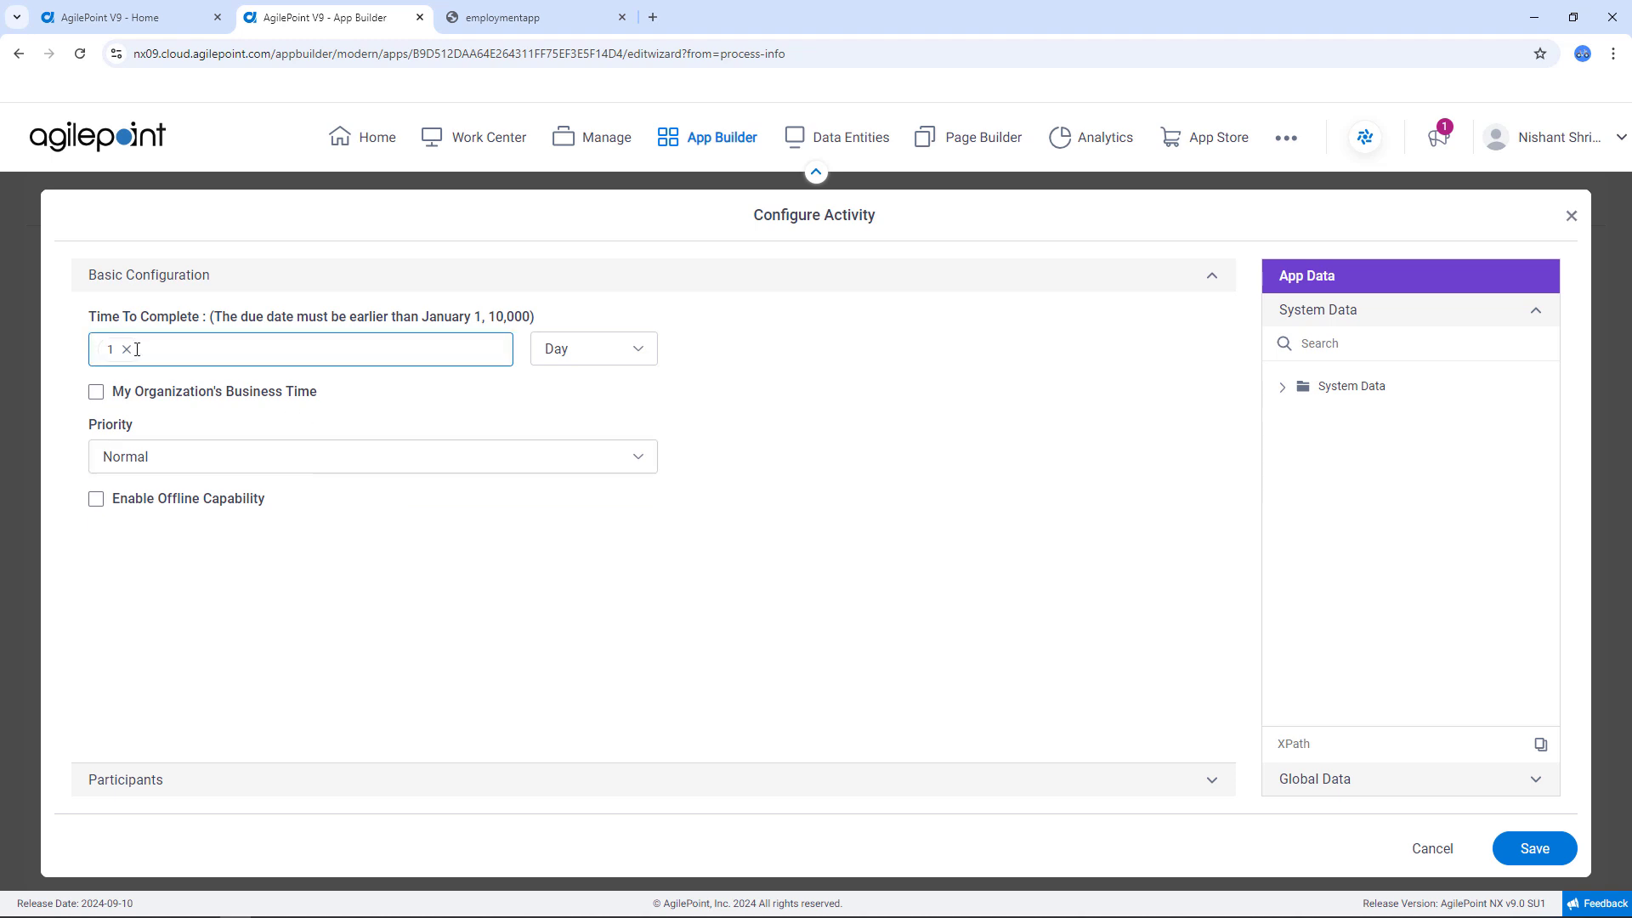
click(1214, 780)
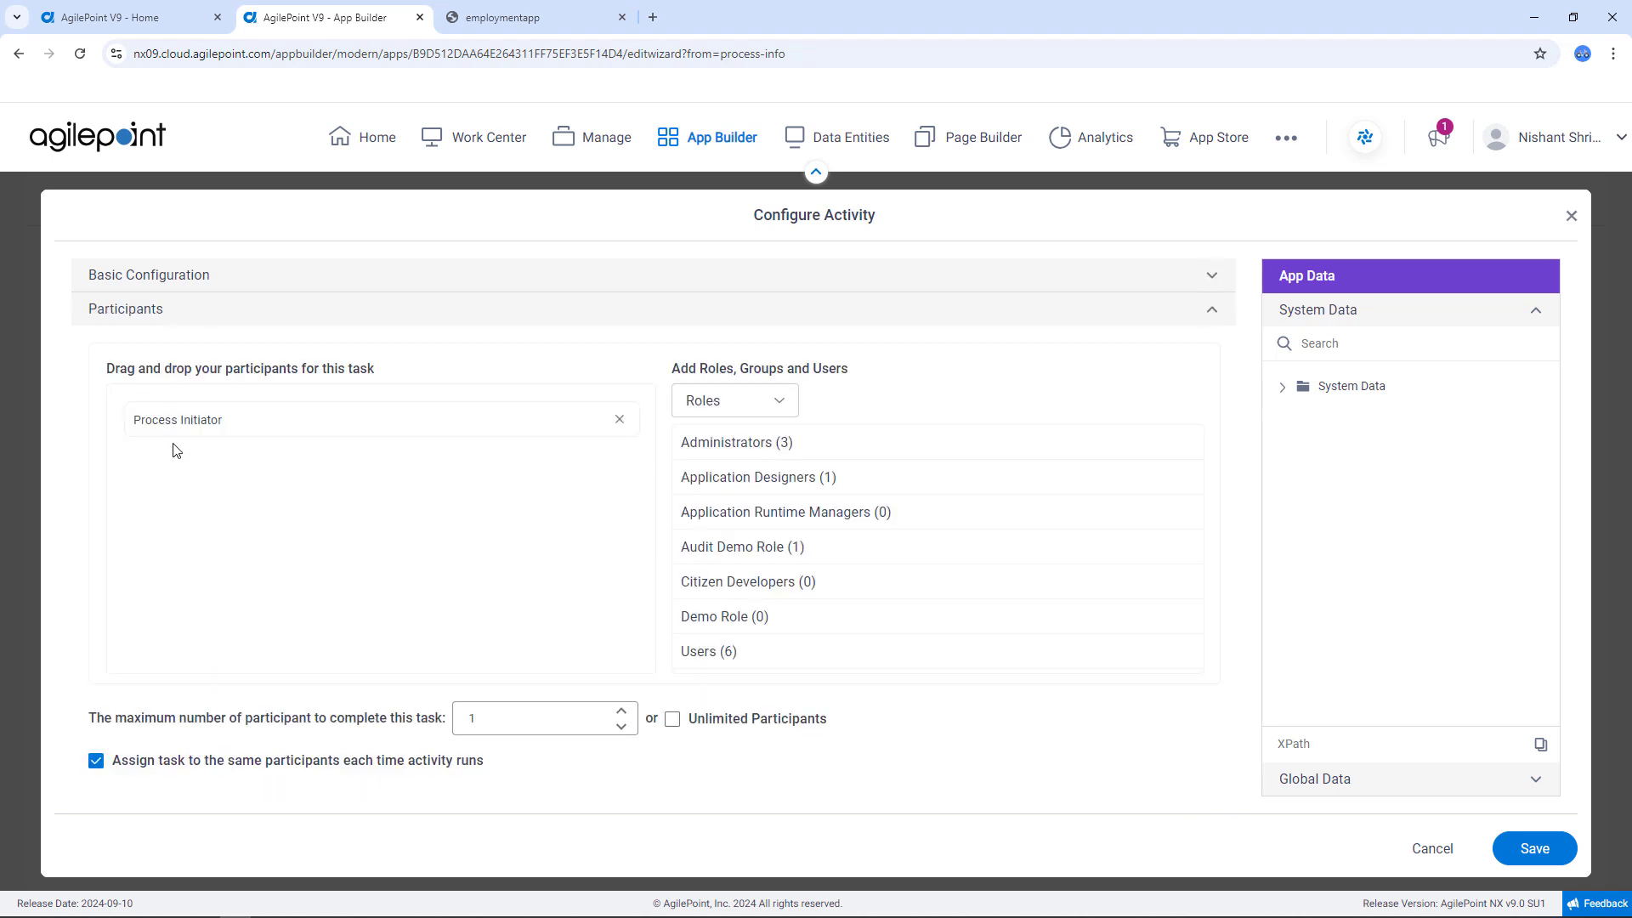
click(164, 423)
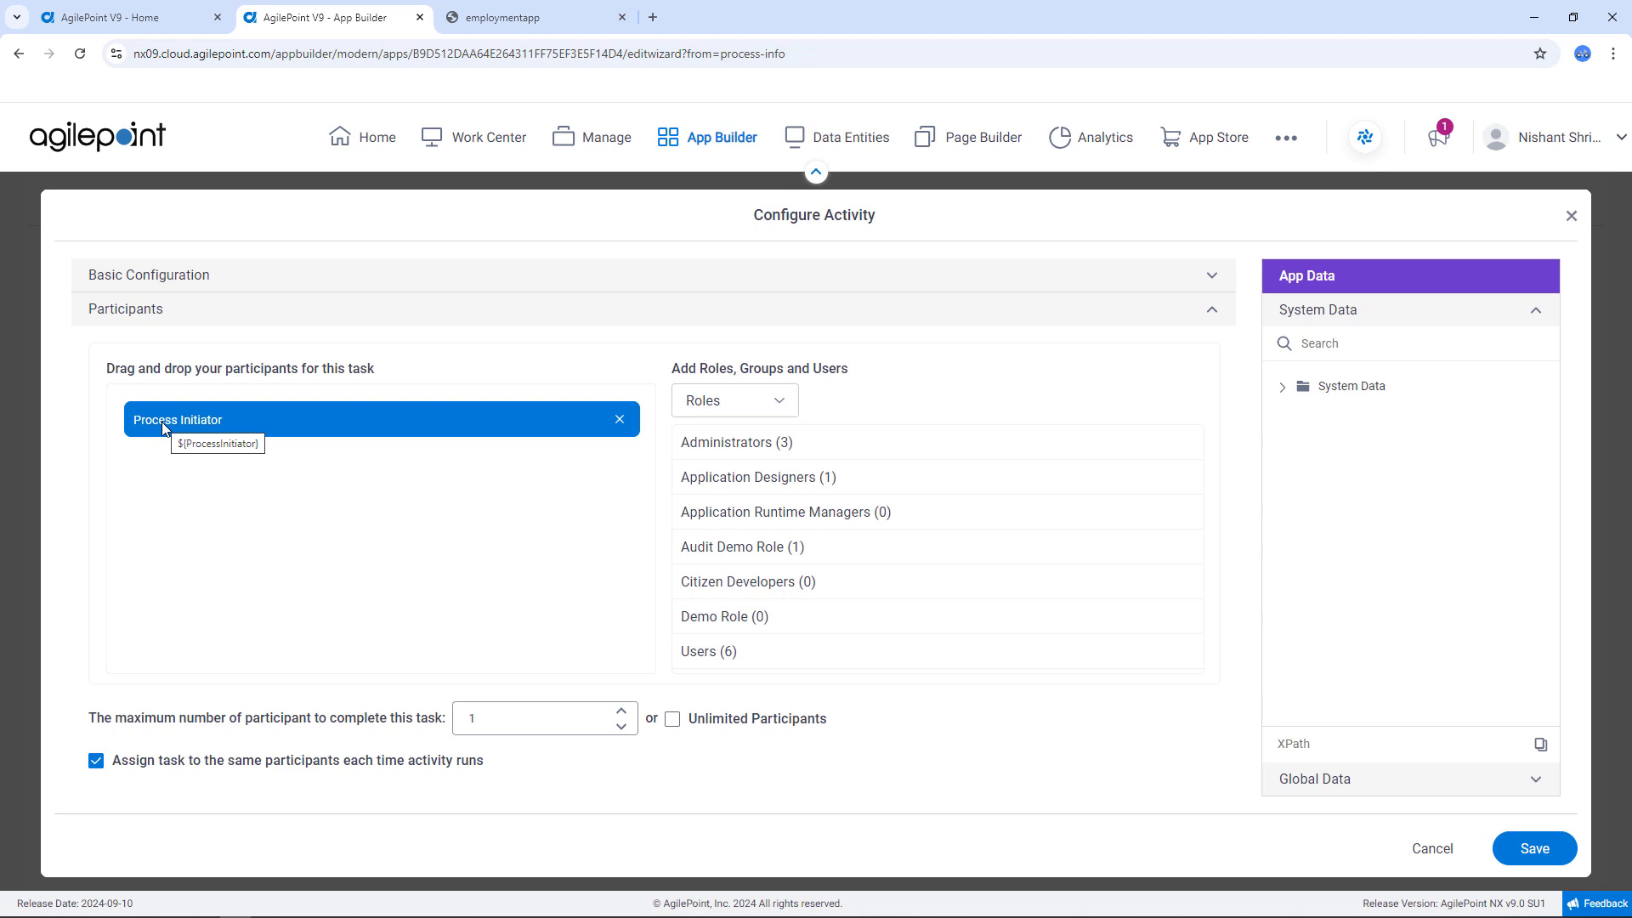
click(1535, 849)
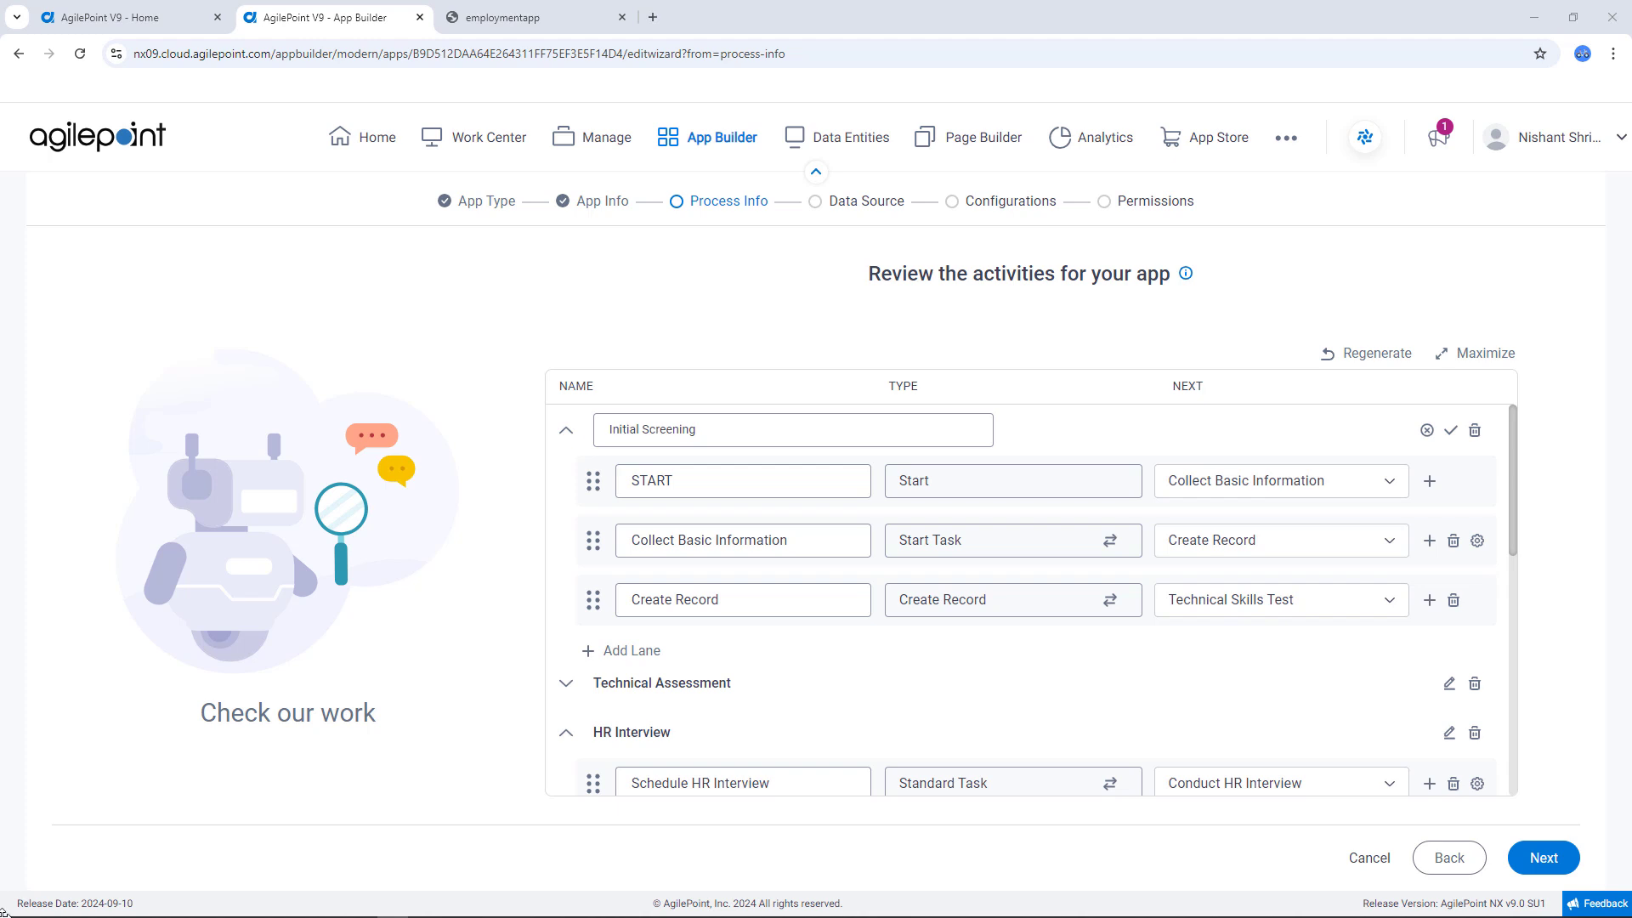
Rename the Make Offer activity in the Decision Making lane to Make Hiring Decision
click(562, 687)
click(563, 685)
scroll(646, 697, down, 2)
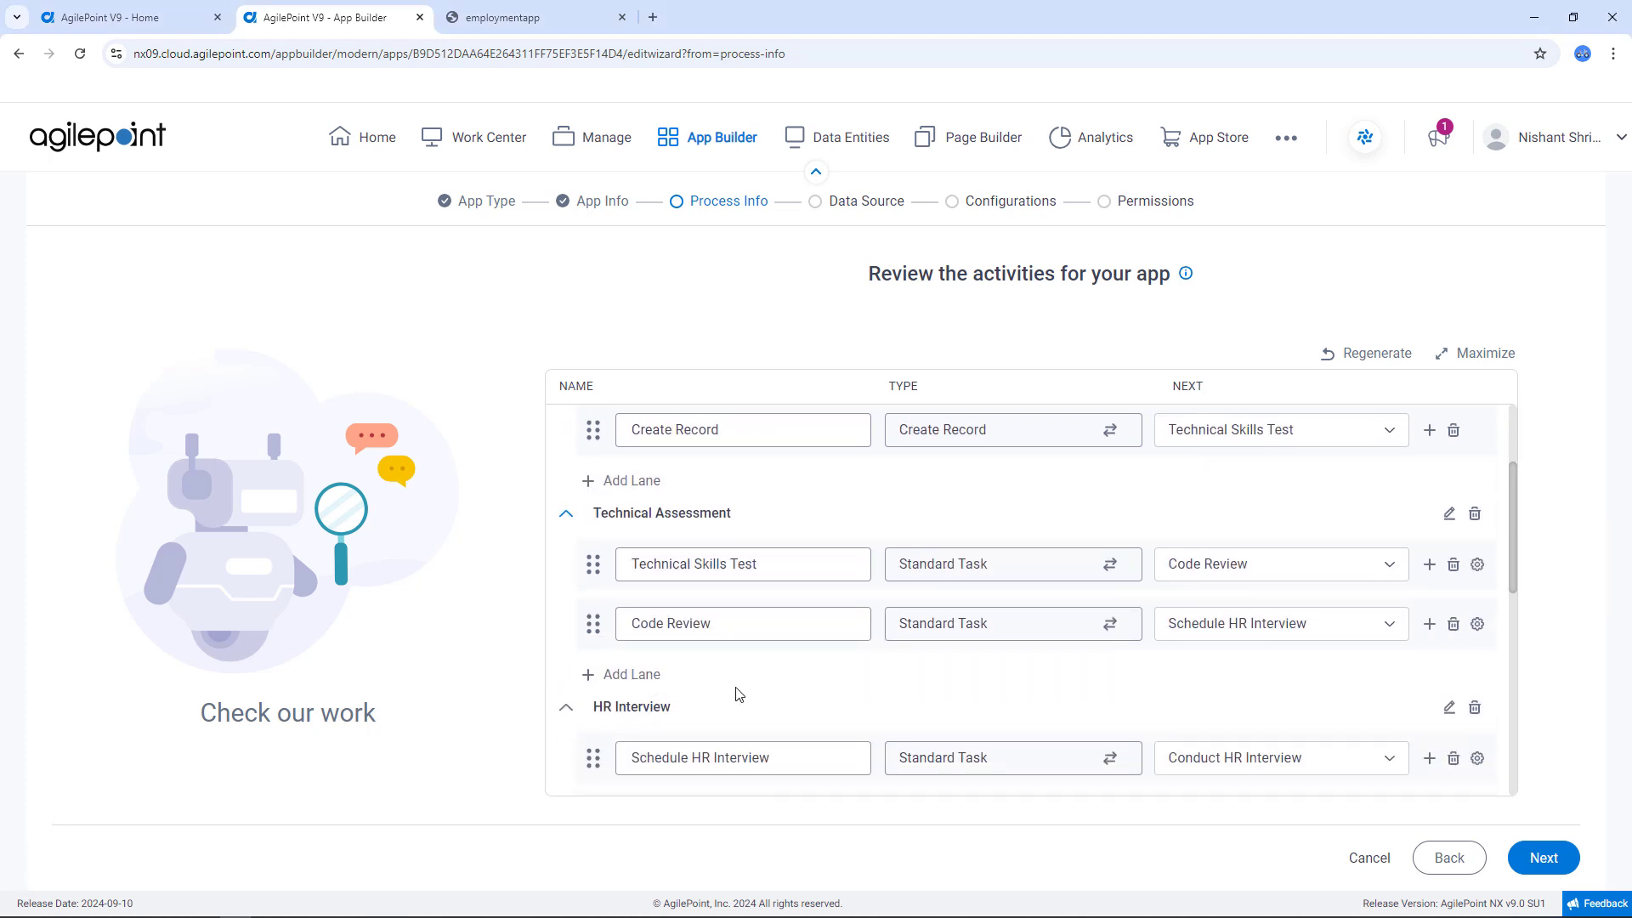
scroll(739, 694, down, 2)
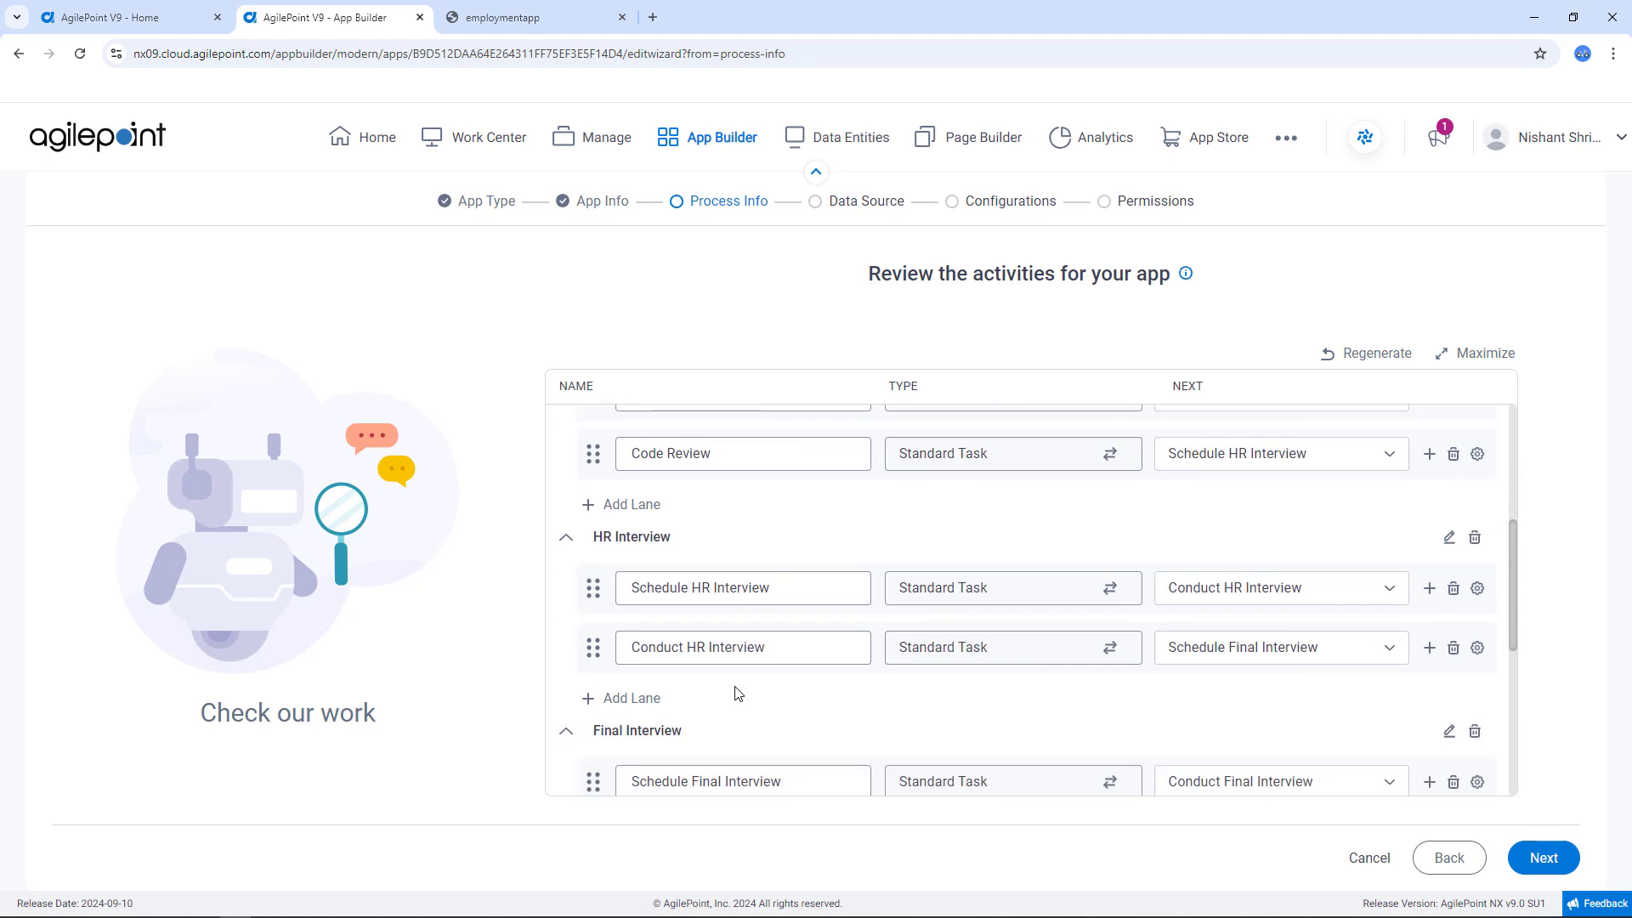
scroll(737, 689, down, 4)
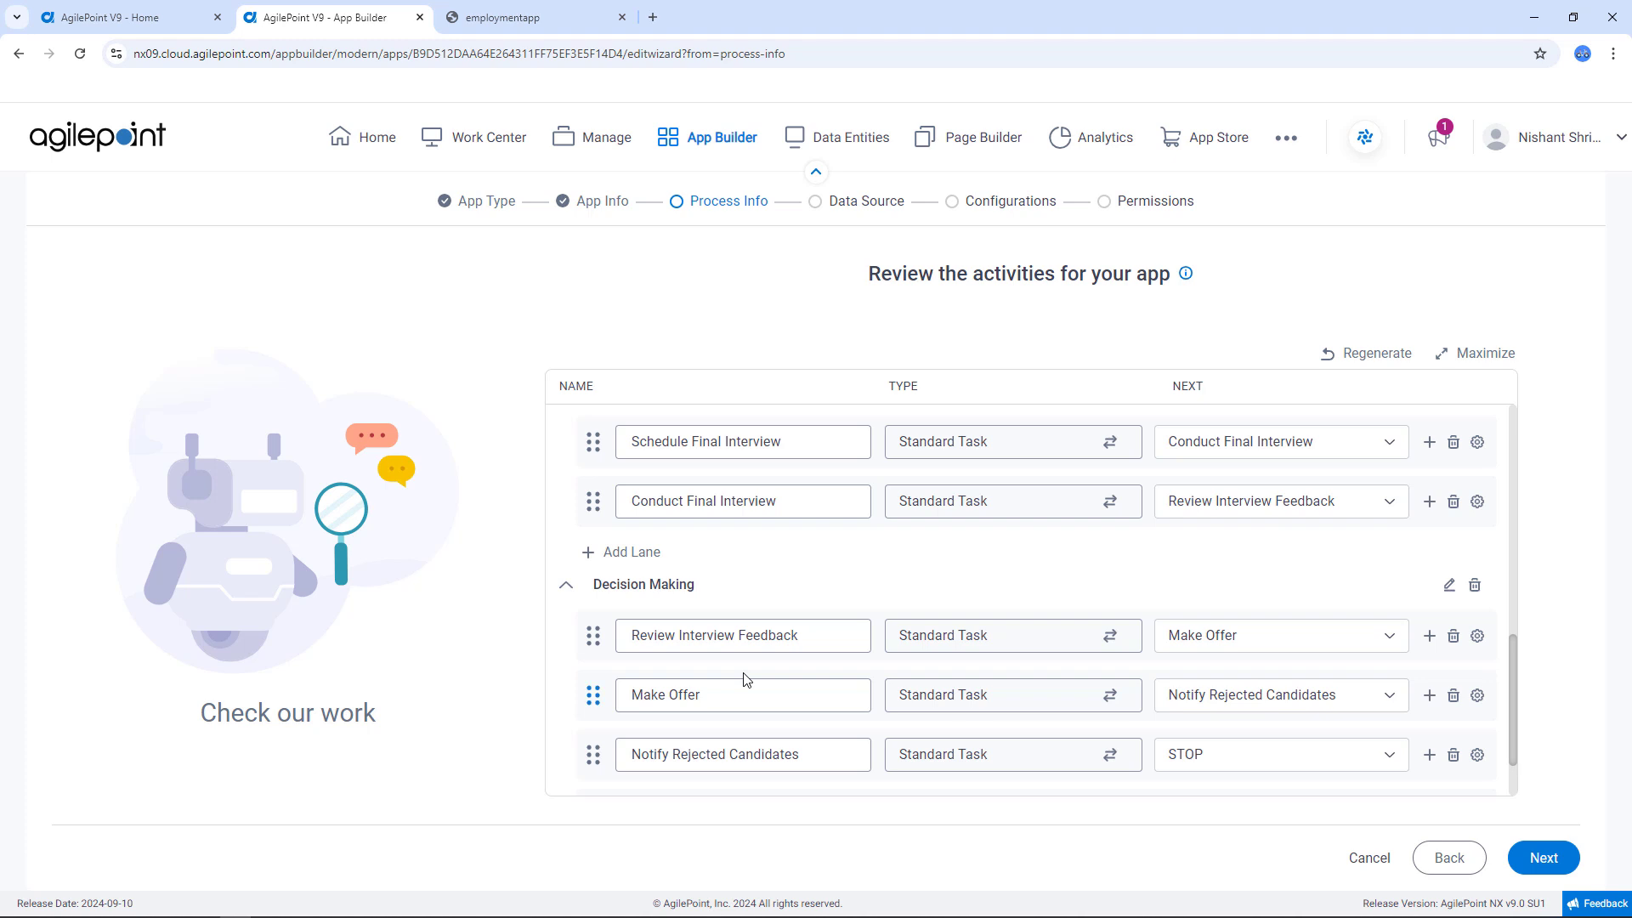
click(737, 698)
click(753, 695)
key(ctrl+a)
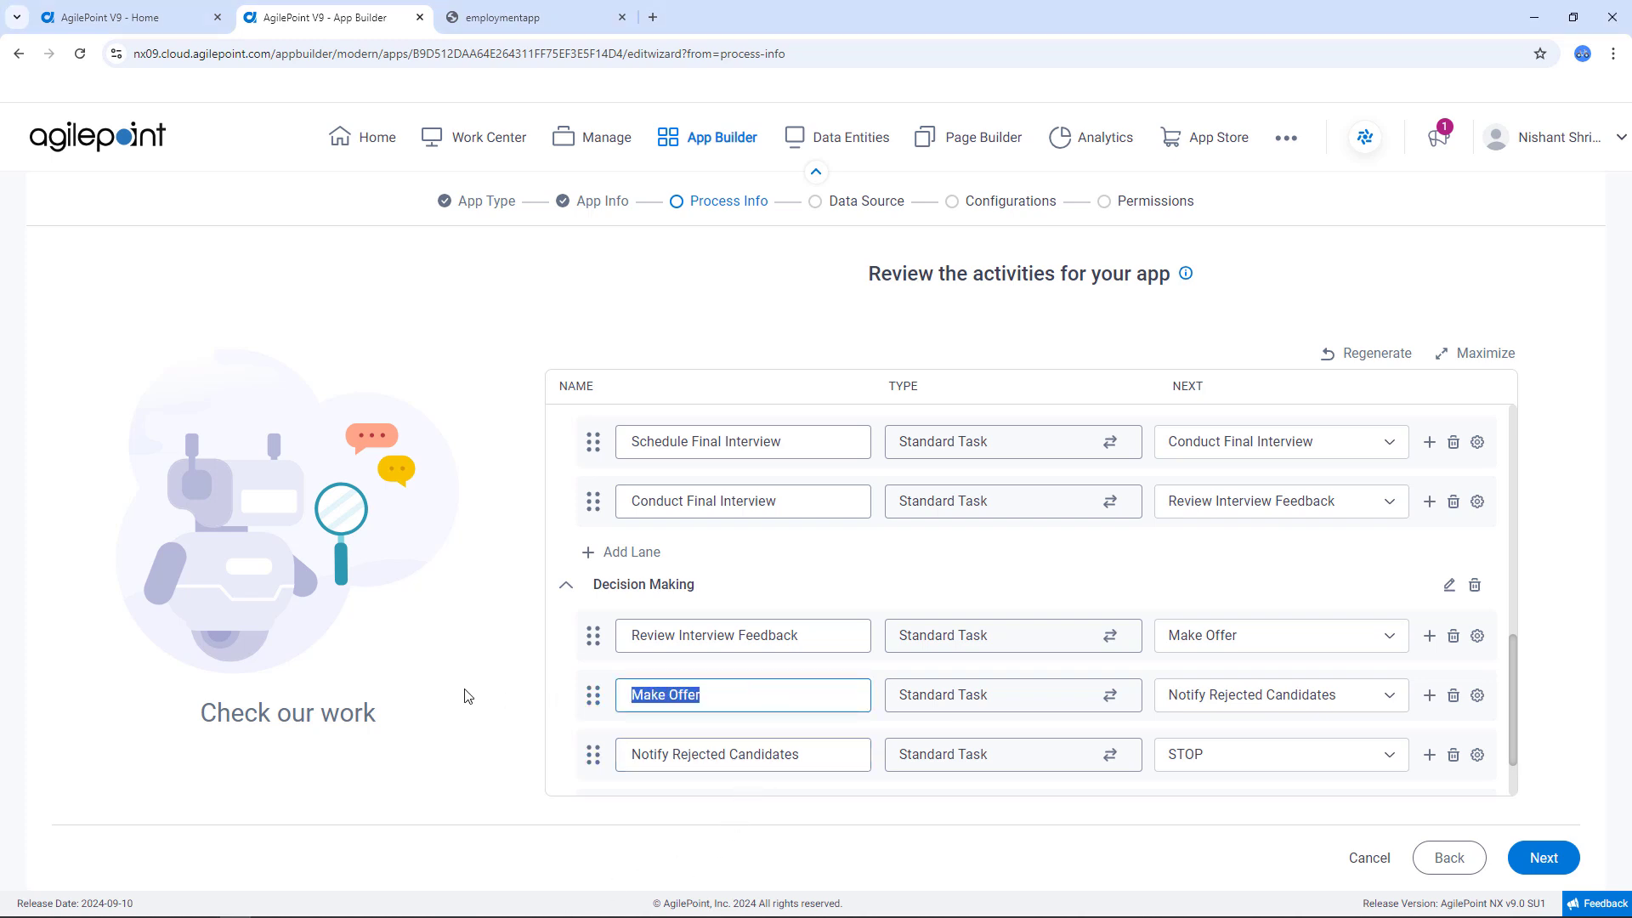
text(Make Hiring Decv)
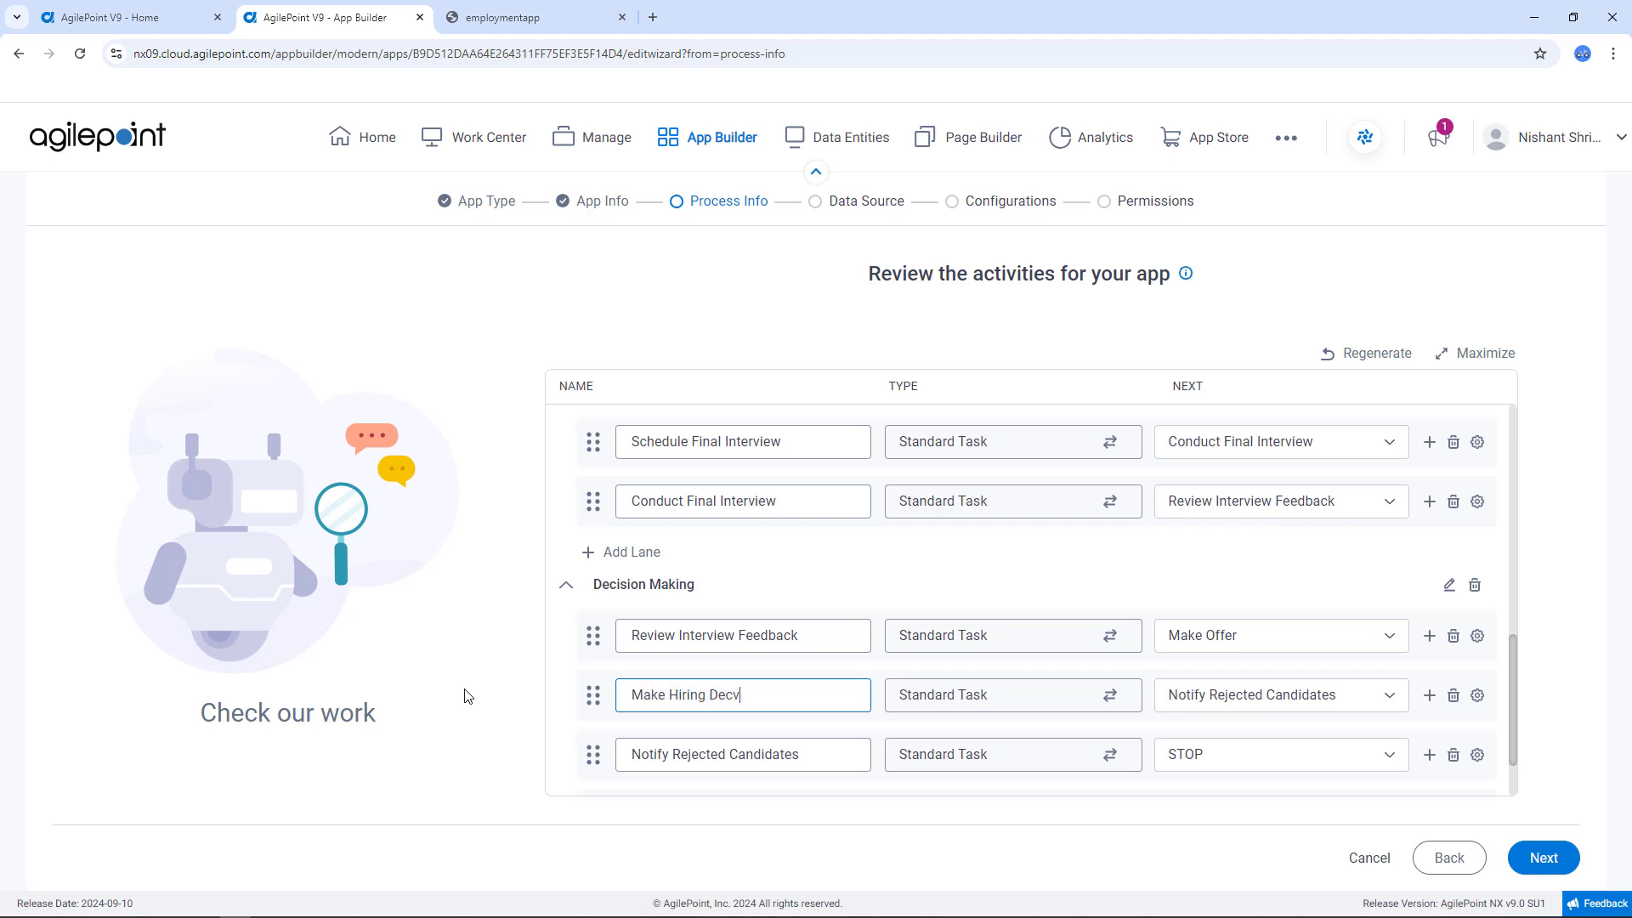
text(io)
text(ion)
Add a Condition activity after Make Hiring Decision and name it Check Decision
click(1428, 697)
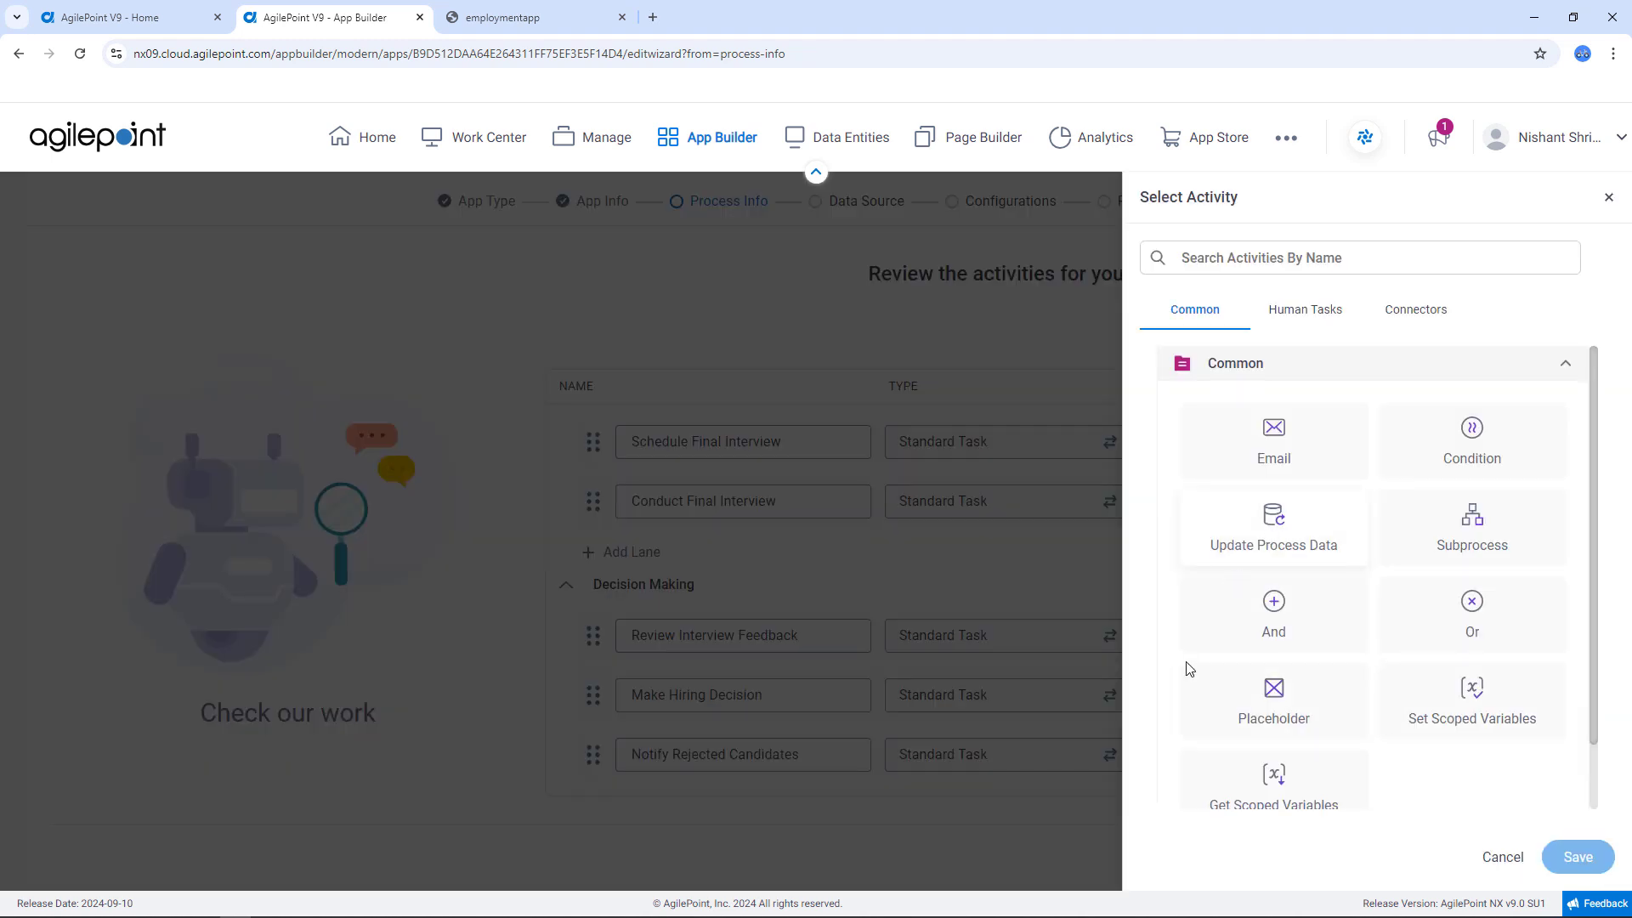
click(1472, 459)
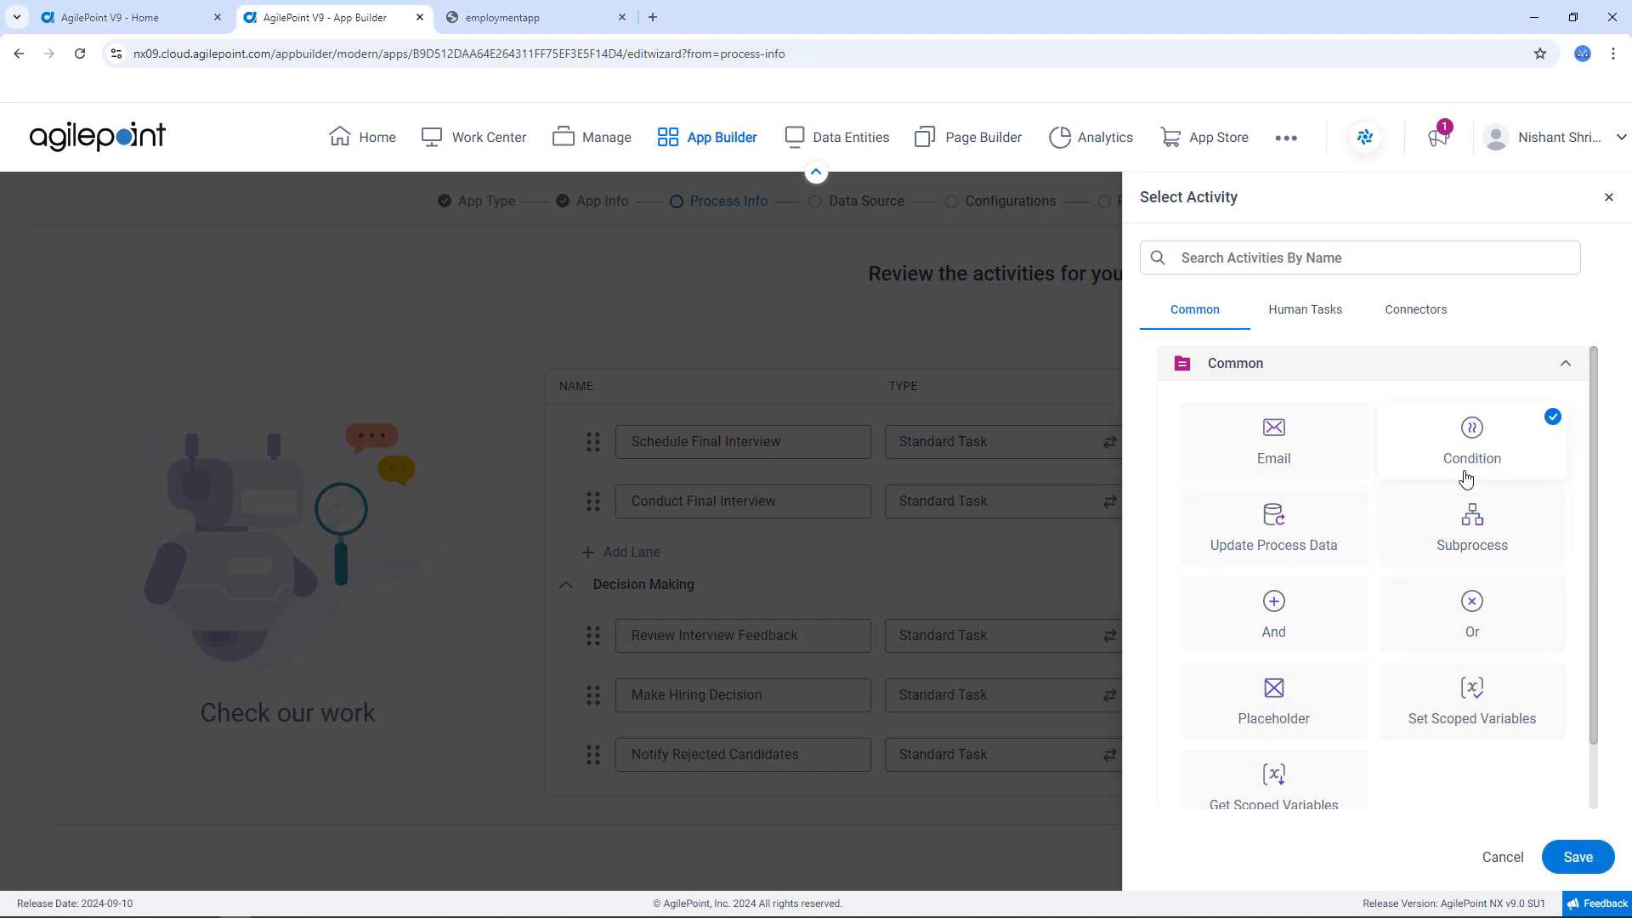
click(1575, 856)
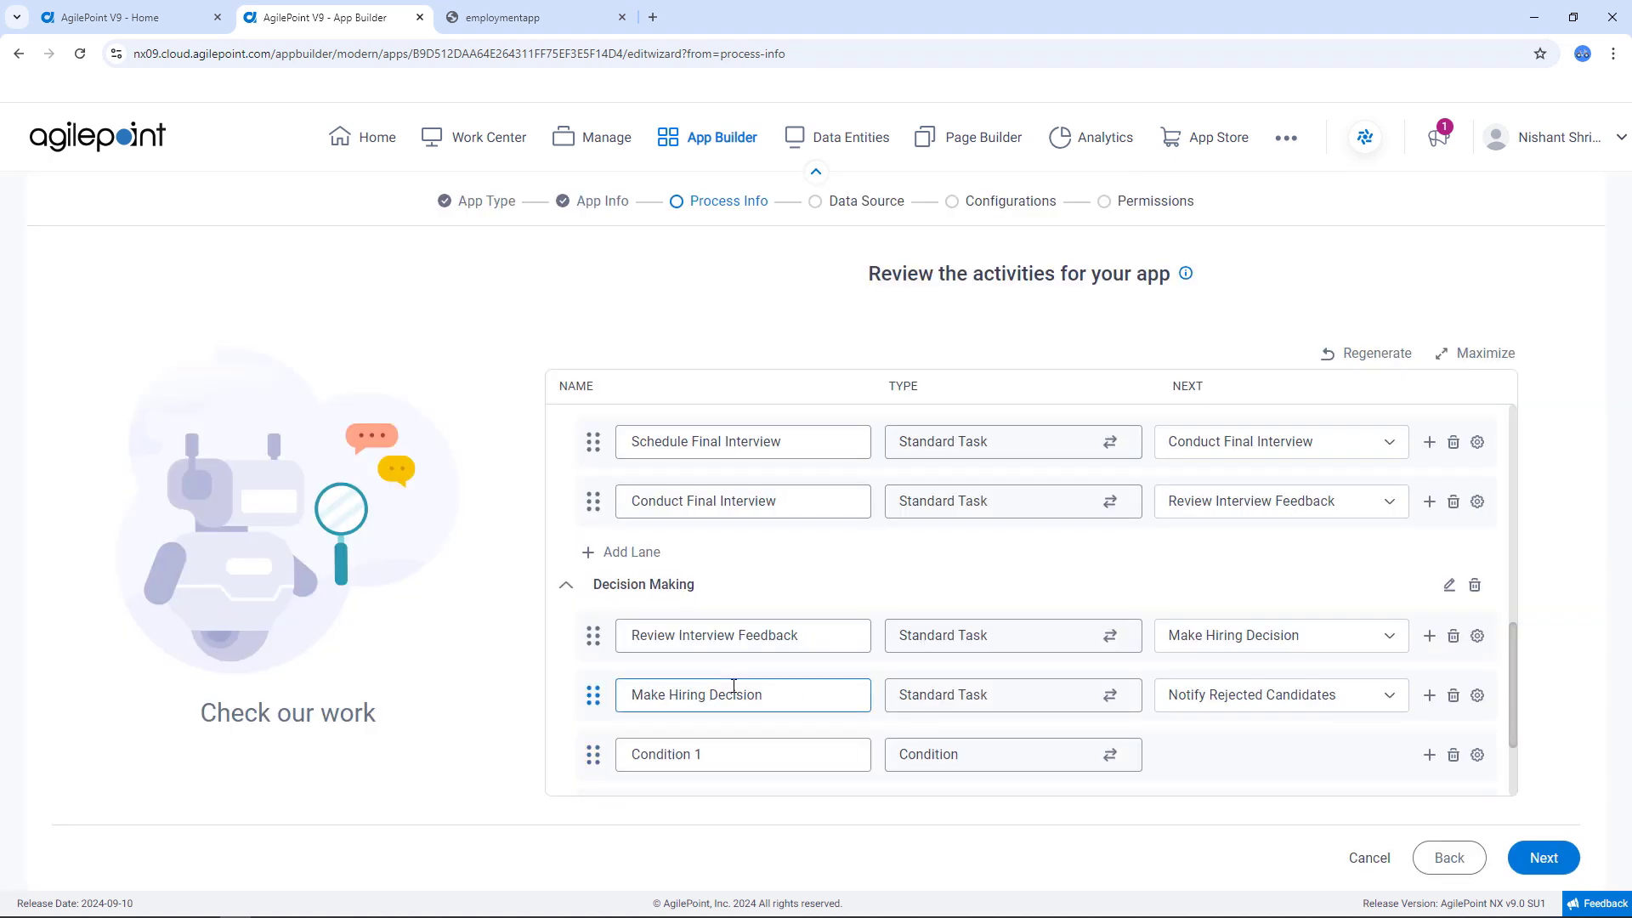
double_click(758, 763)
triple_click(759, 763)
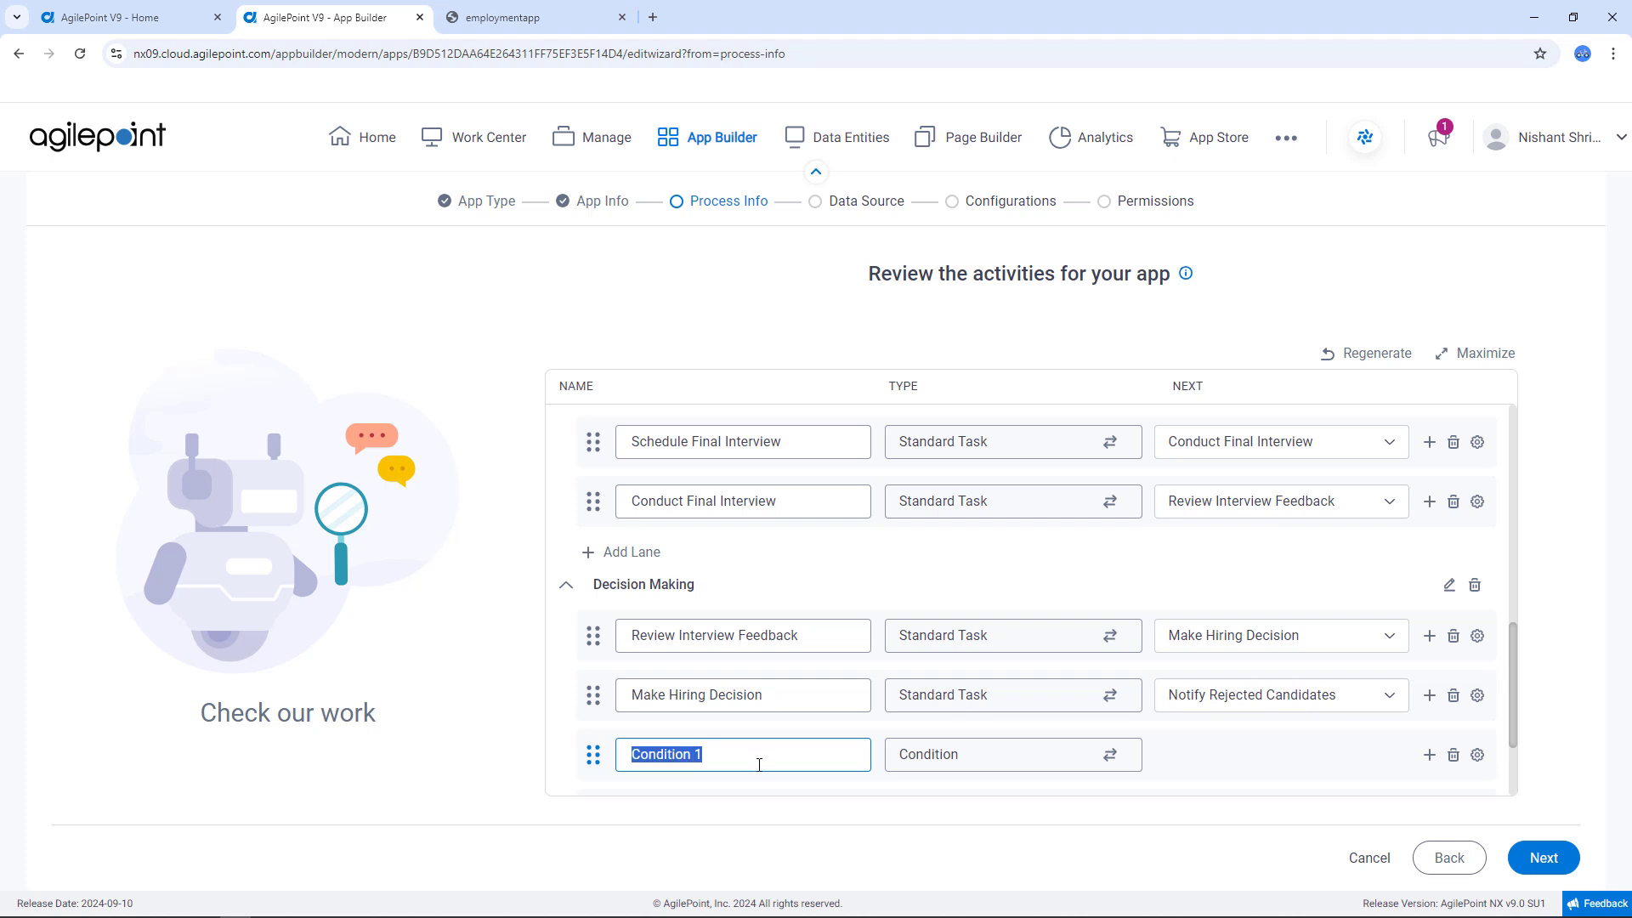
text(C)
text(heck Decisoip)
text(io)
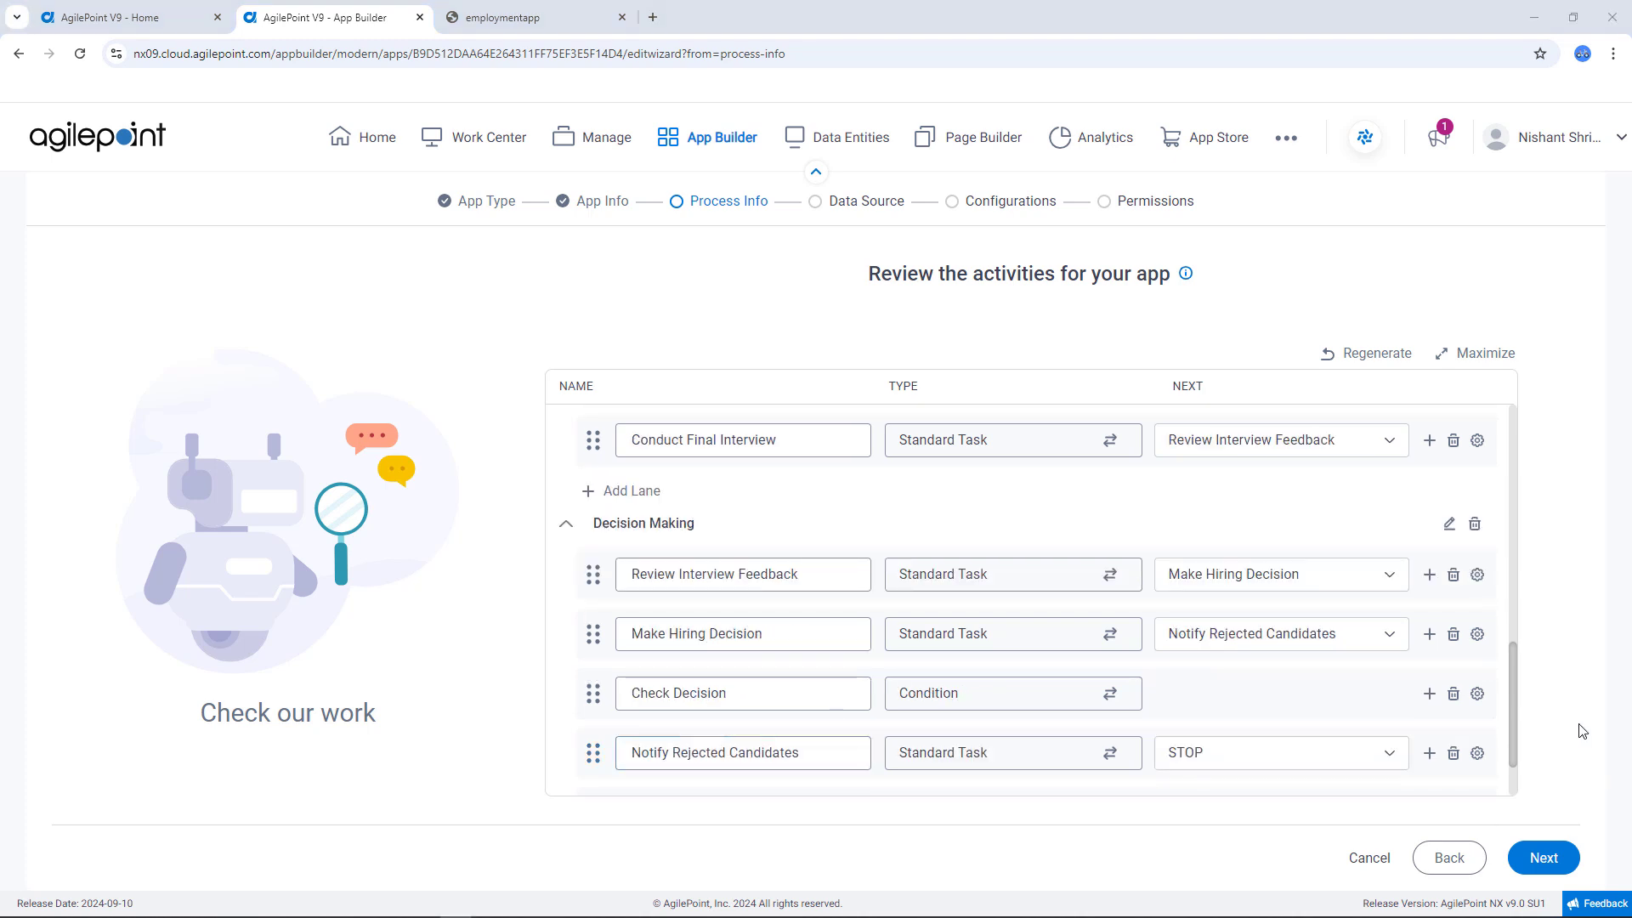
Add an Email activity after Check Decision and name it Notify Hired
click(1429, 694)
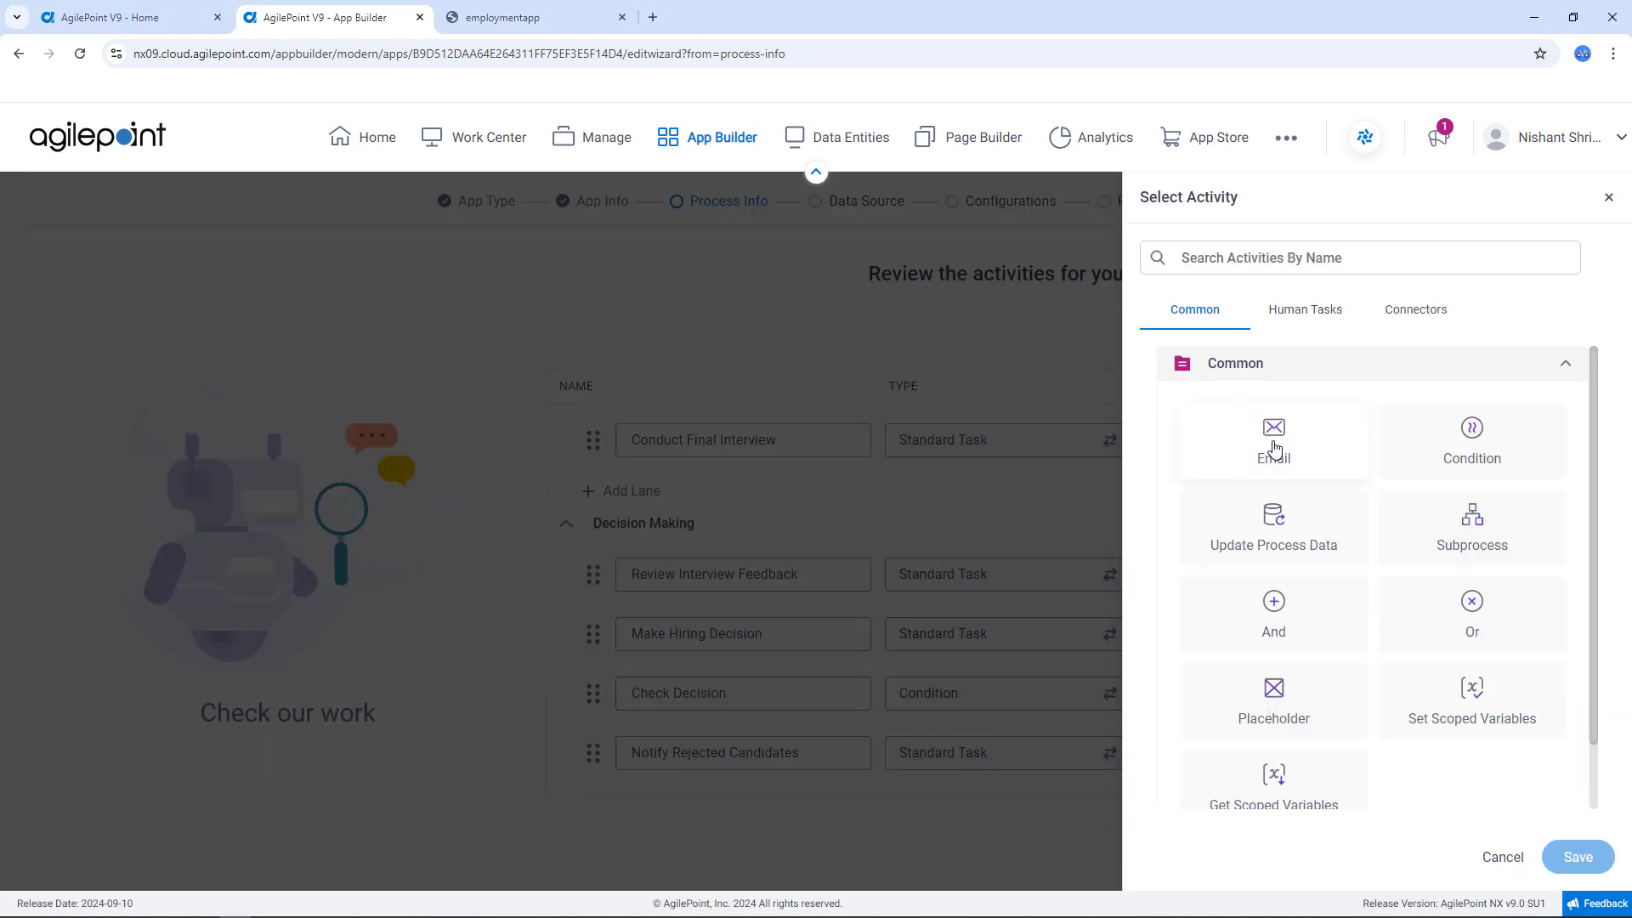
click(1278, 448)
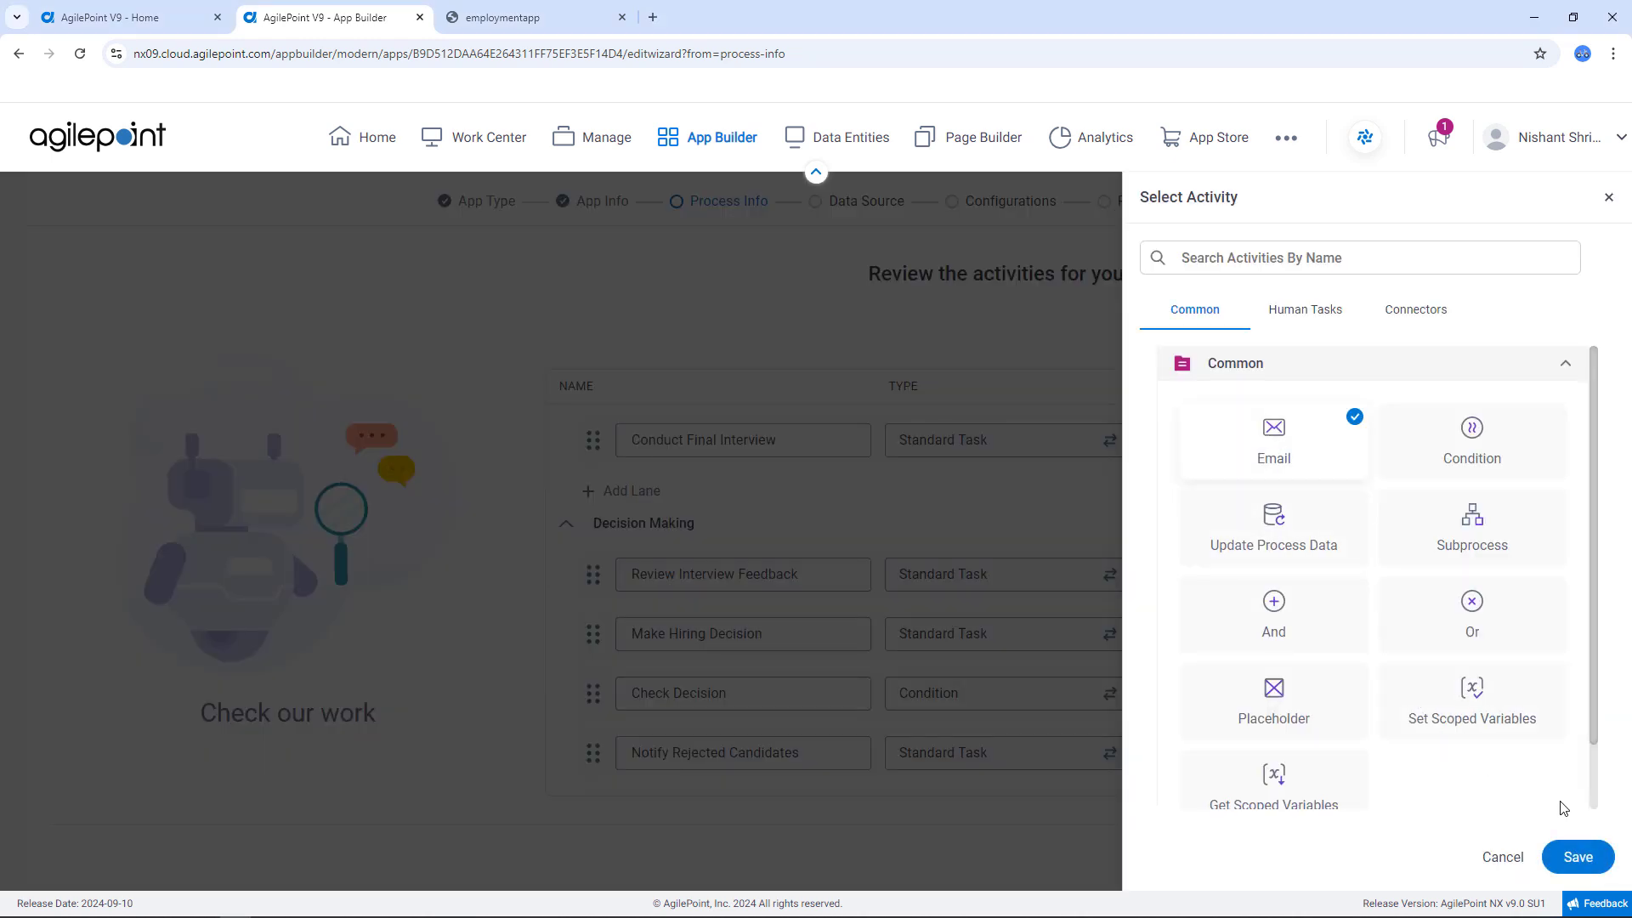
click(1579, 857)
click(754, 750)
triple_click(755, 748)
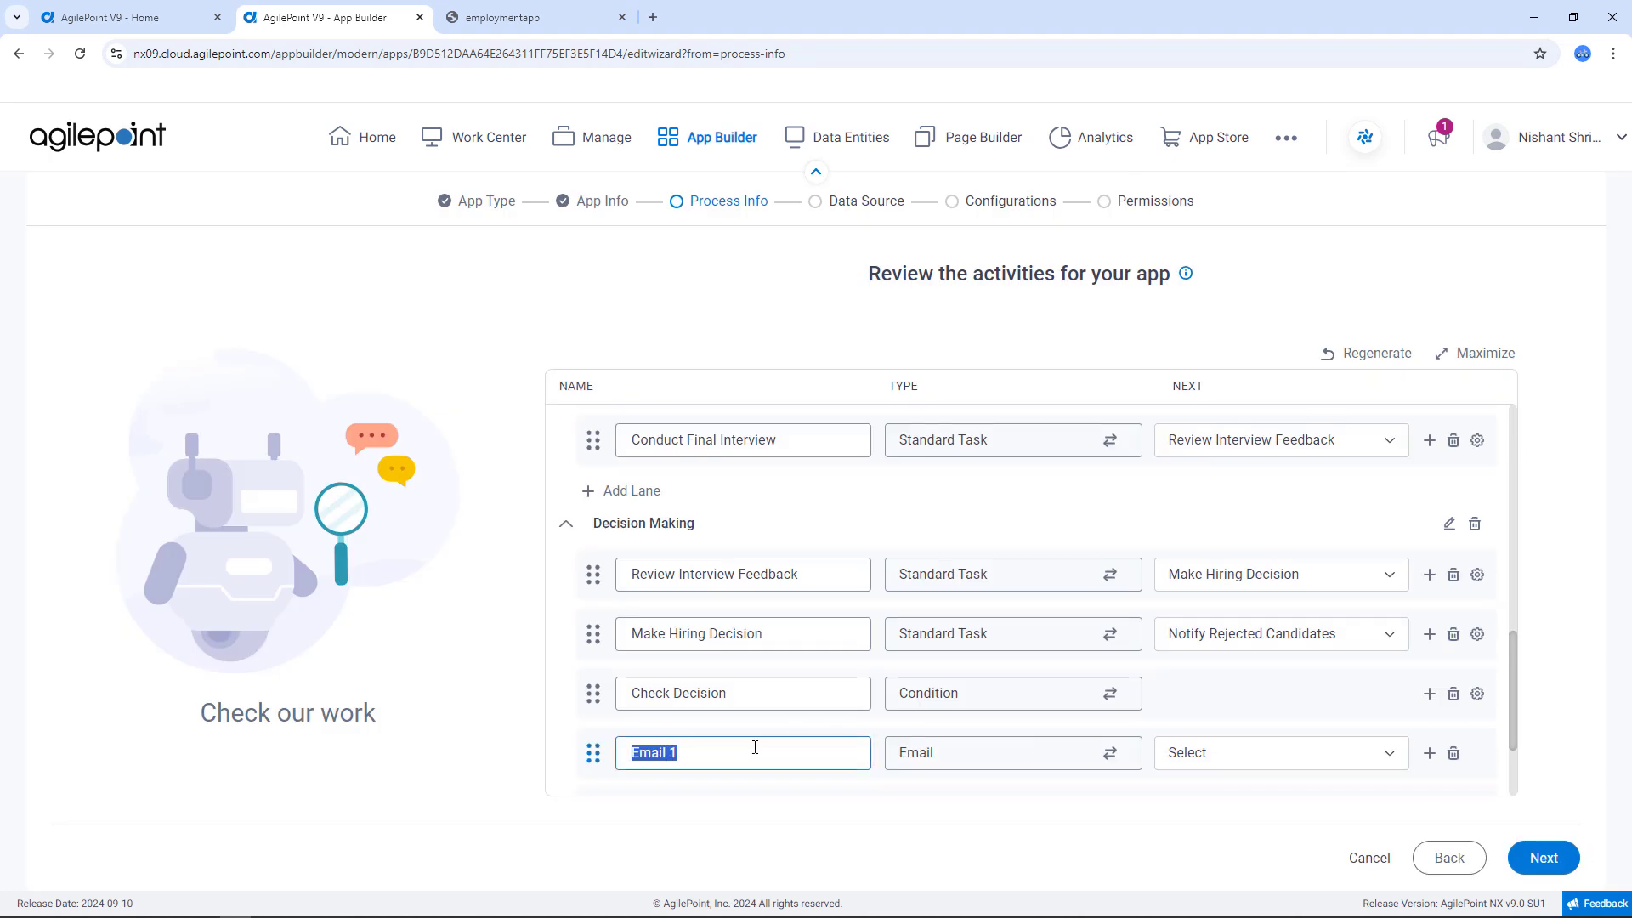
text(Notify Hired)
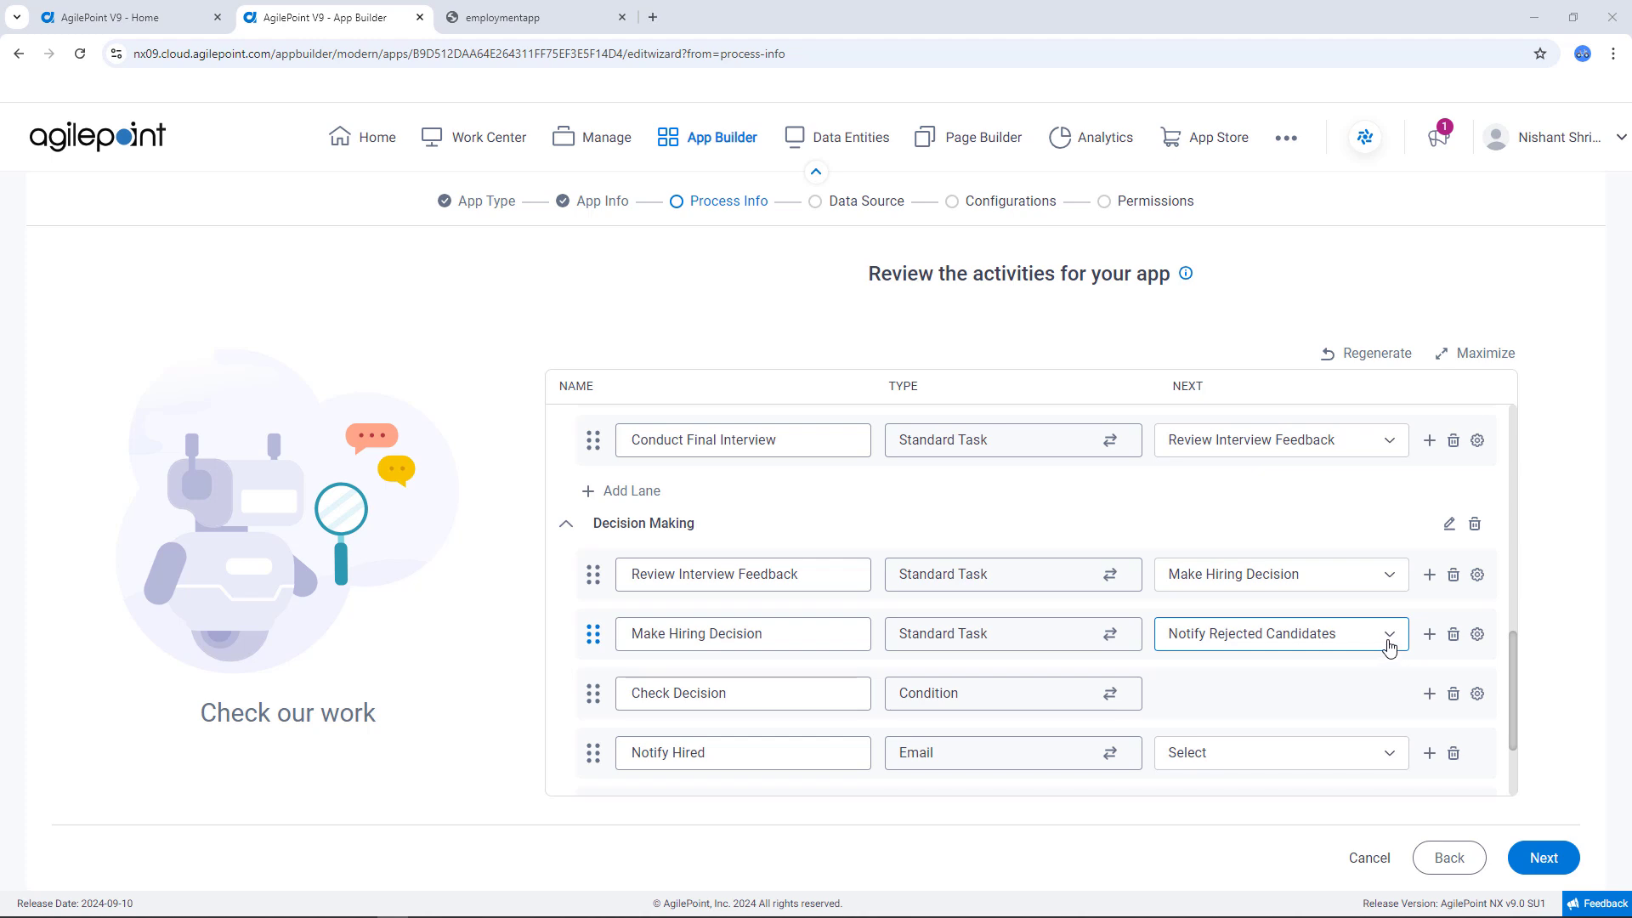
Make Check Decision the only next activity of Make Hiring Decision, replacing Notify Rejected Candidates
click(1390, 646)
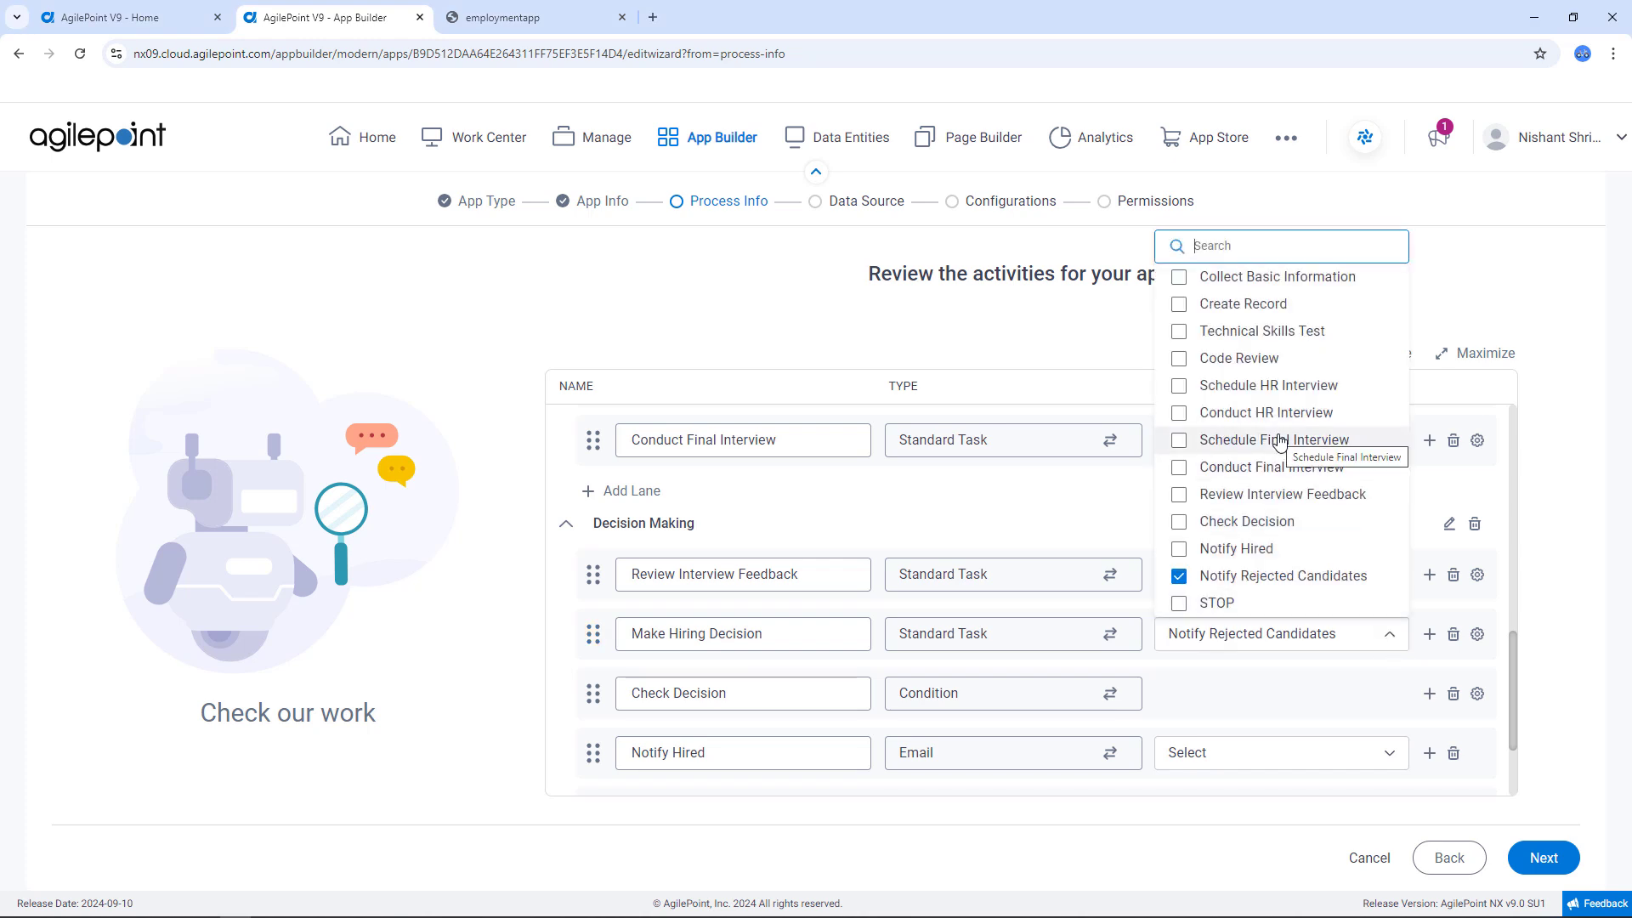
click(1181, 522)
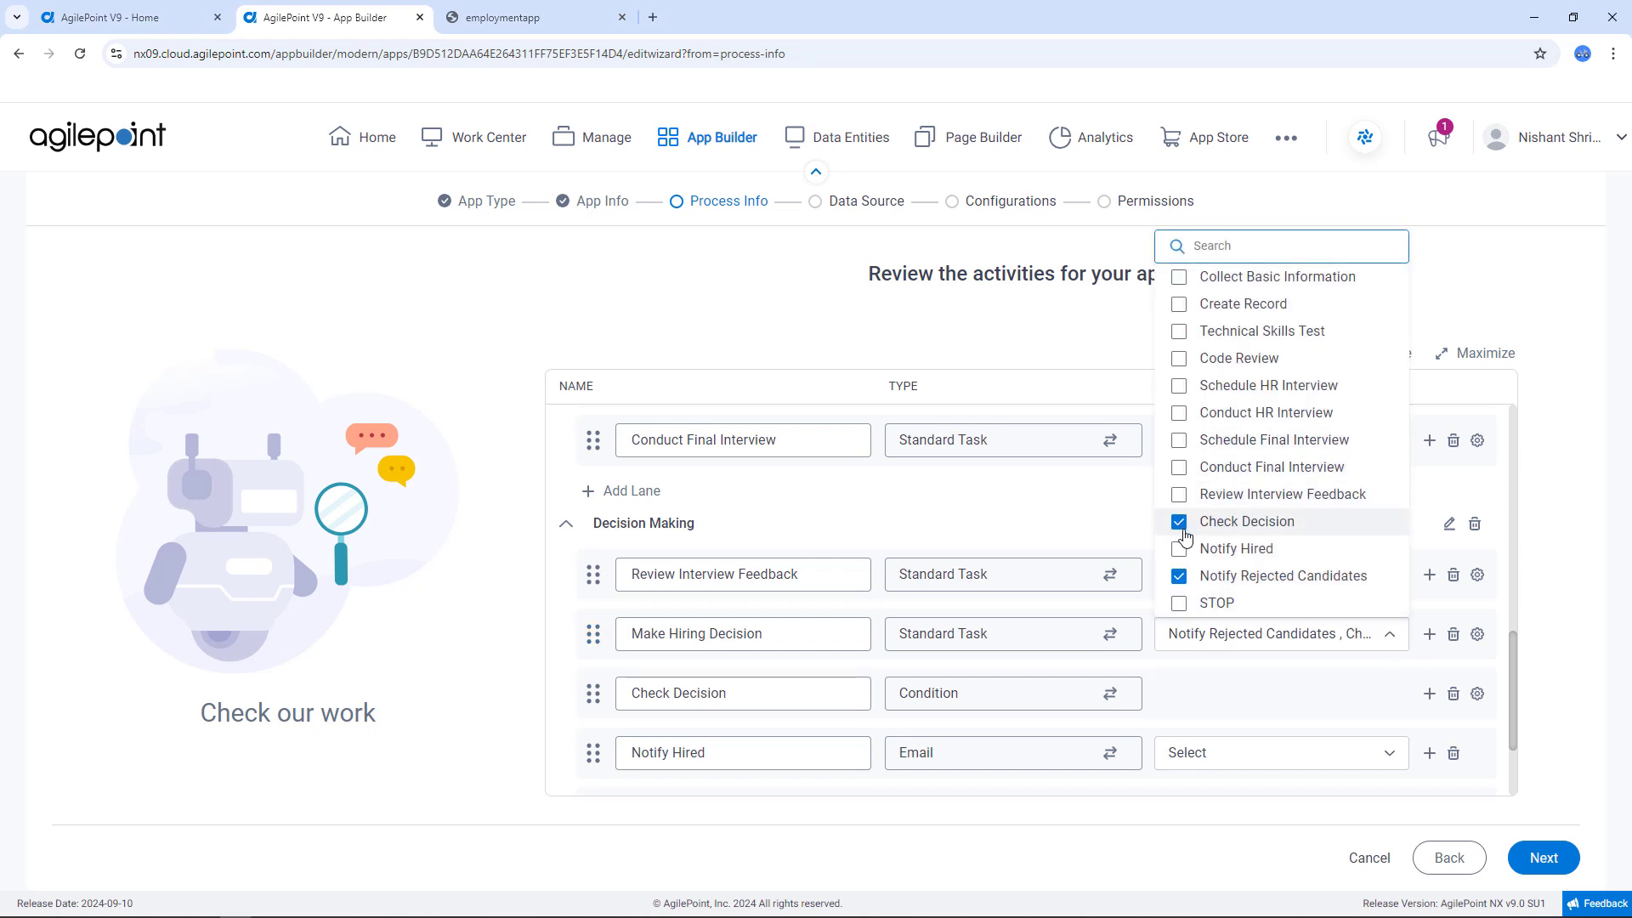
click(1179, 576)
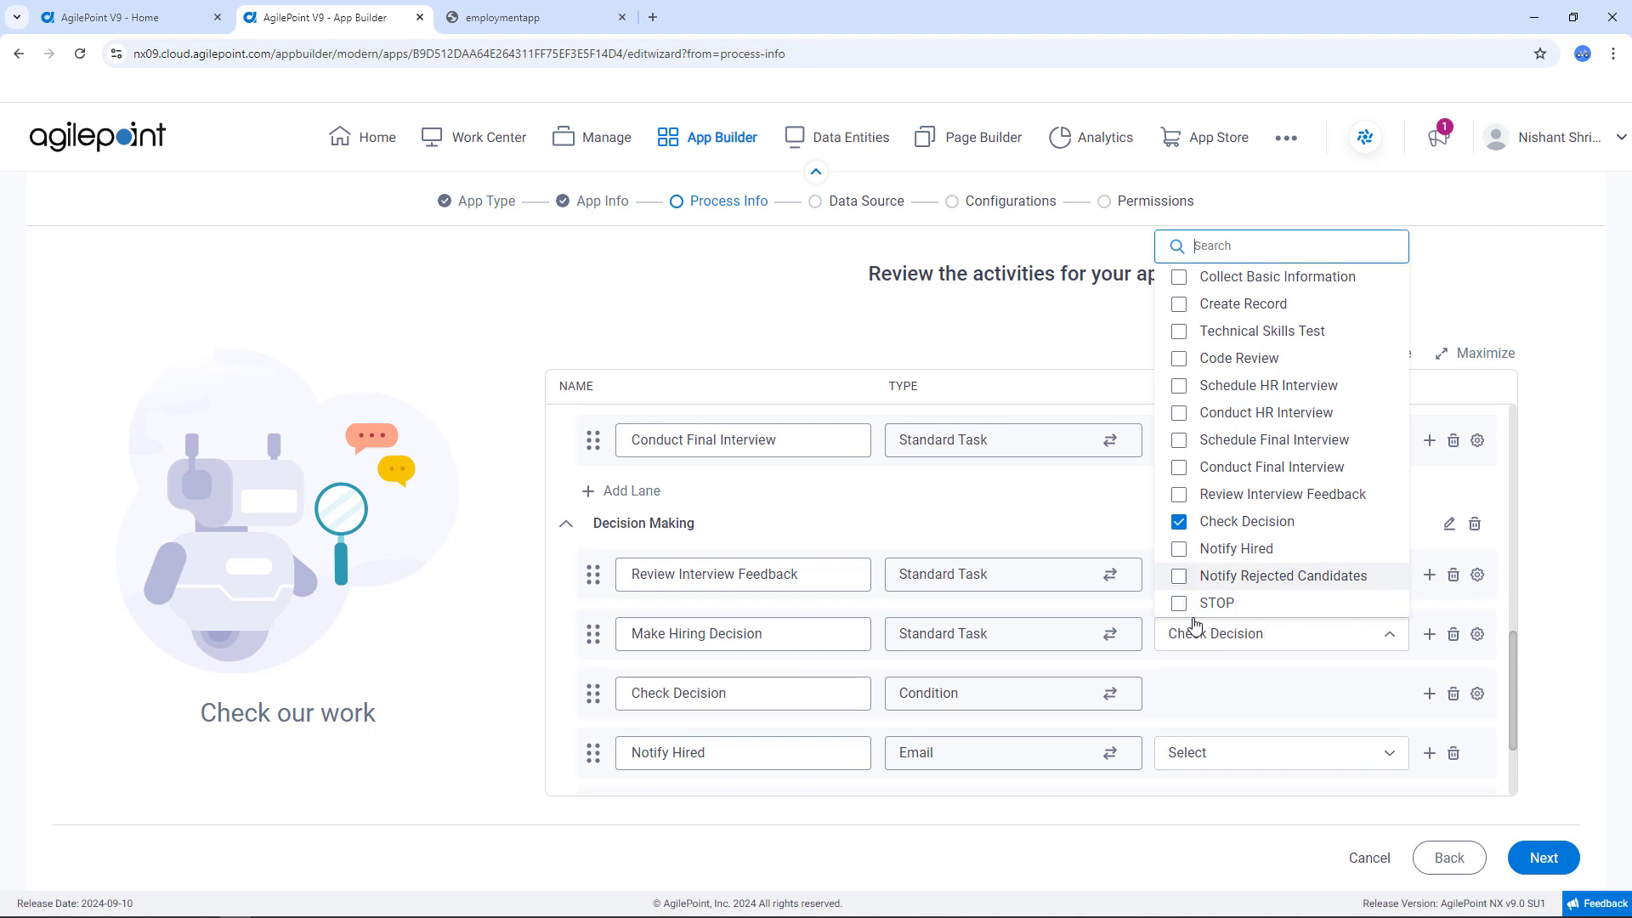
click(1227, 688)
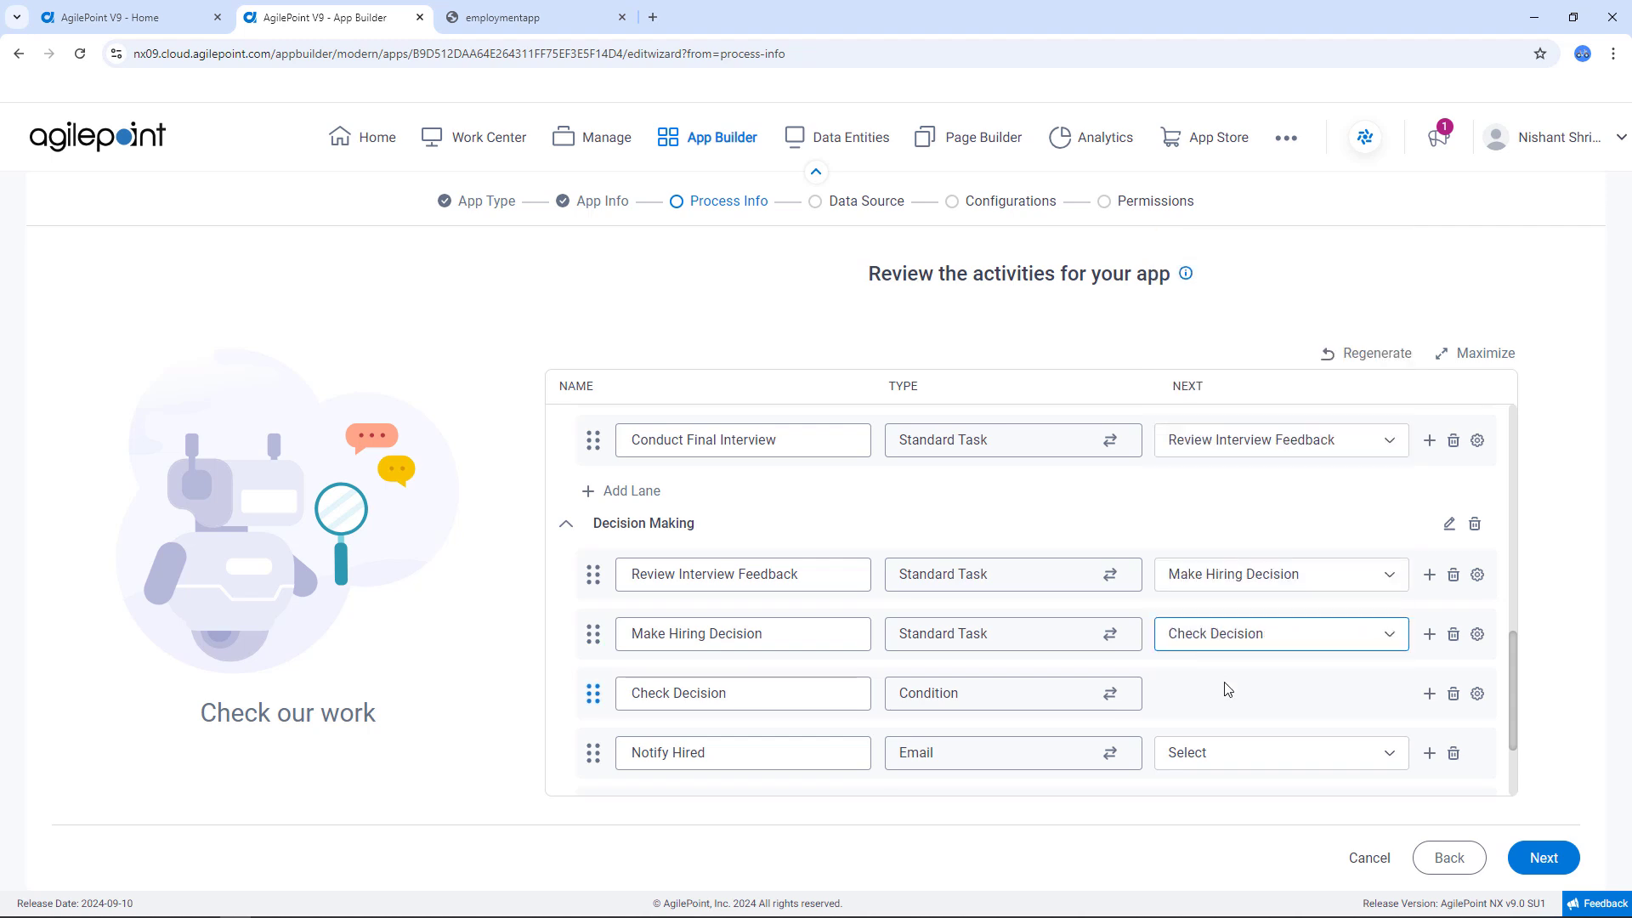
Change the activity type of Notify Rejected Candidates to Email
scroll(1228, 688, down, 3)
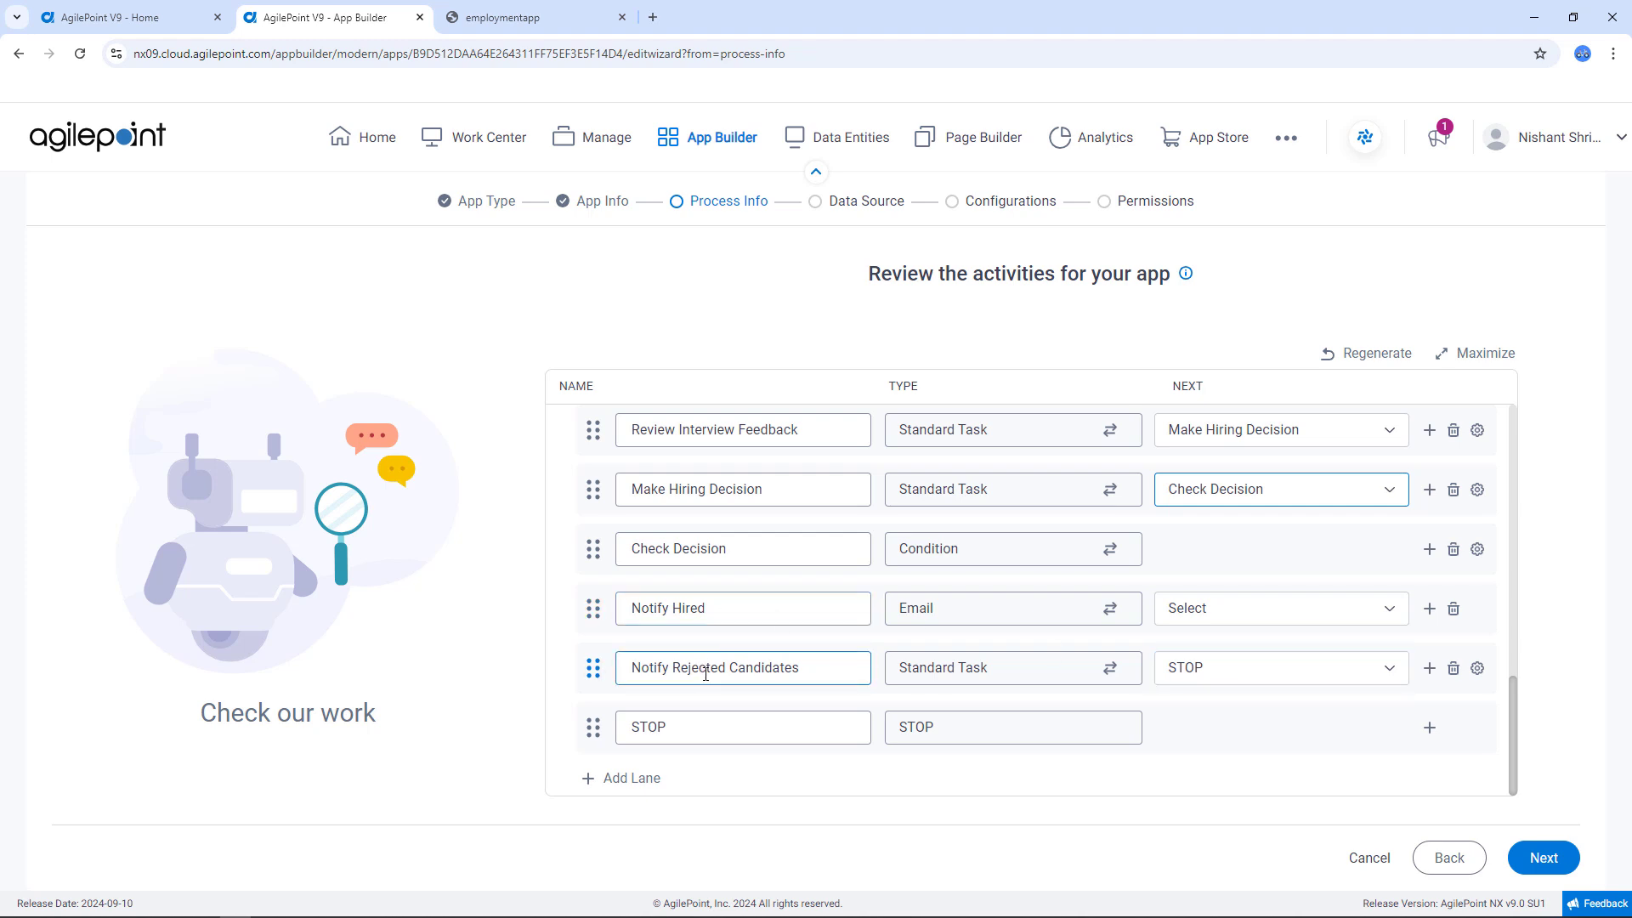
click(1111, 670)
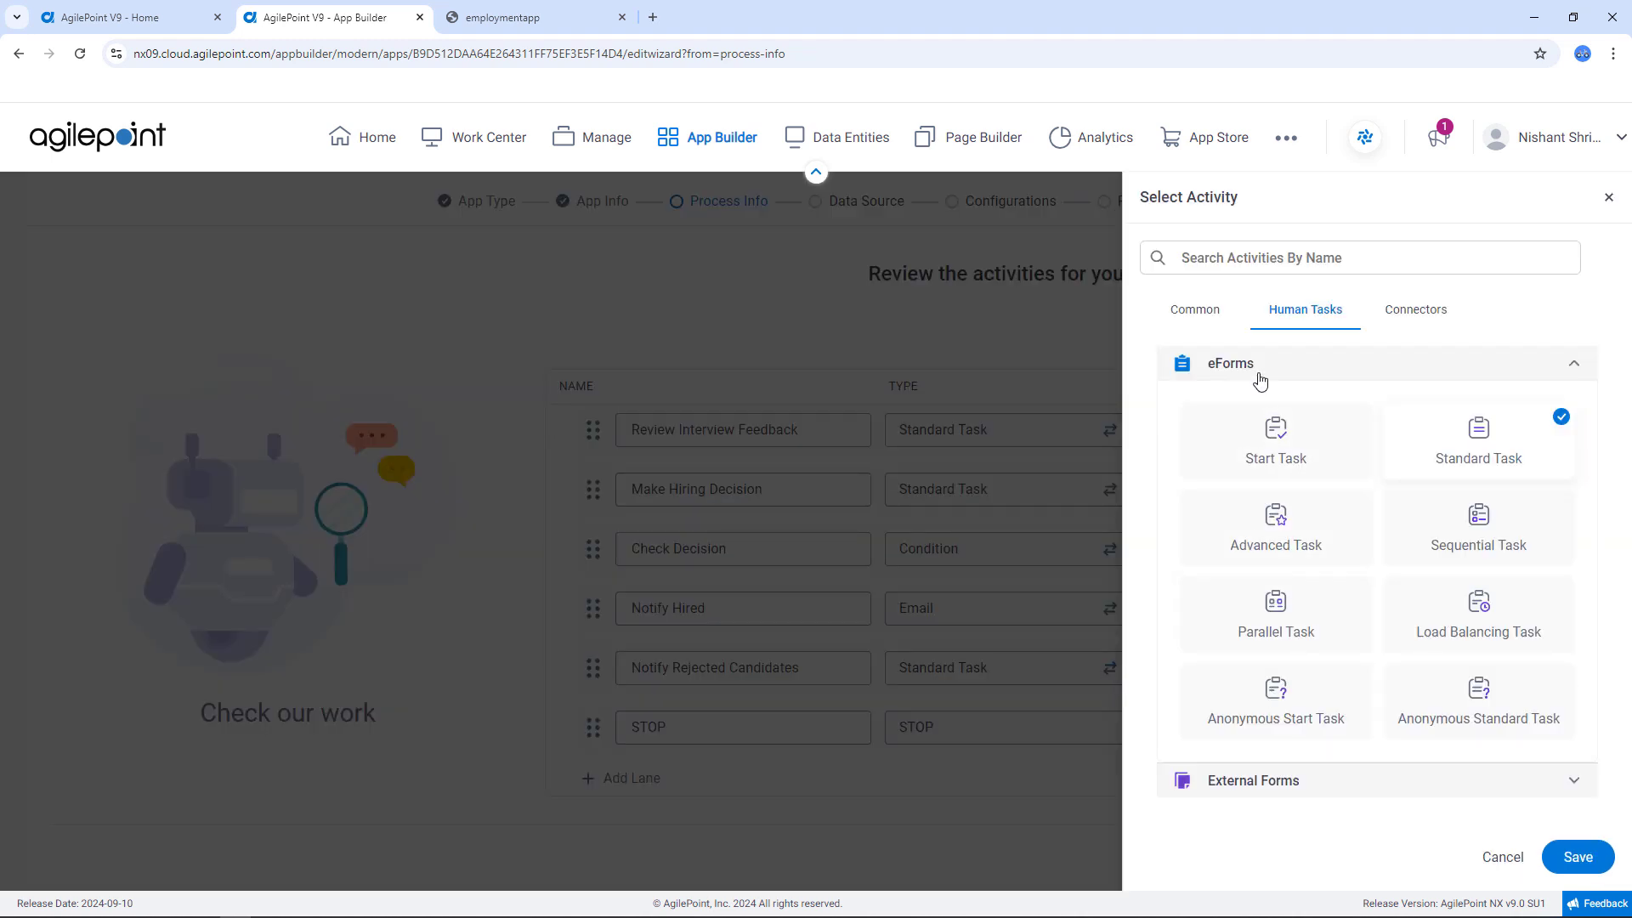
click(1212, 313)
click(1275, 454)
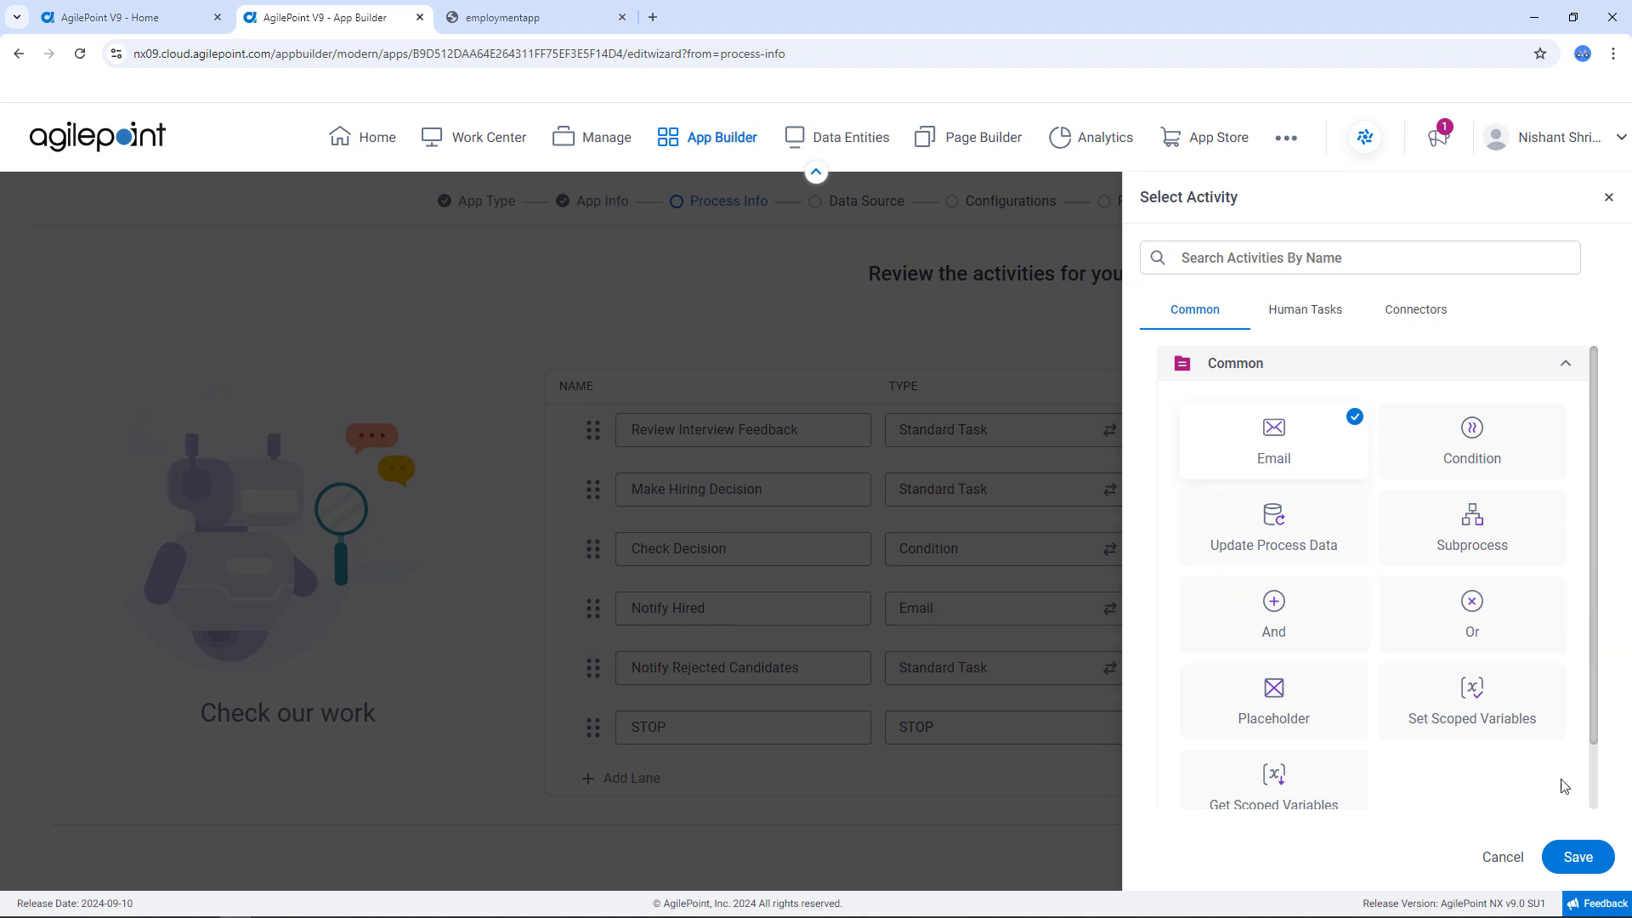
click(1590, 857)
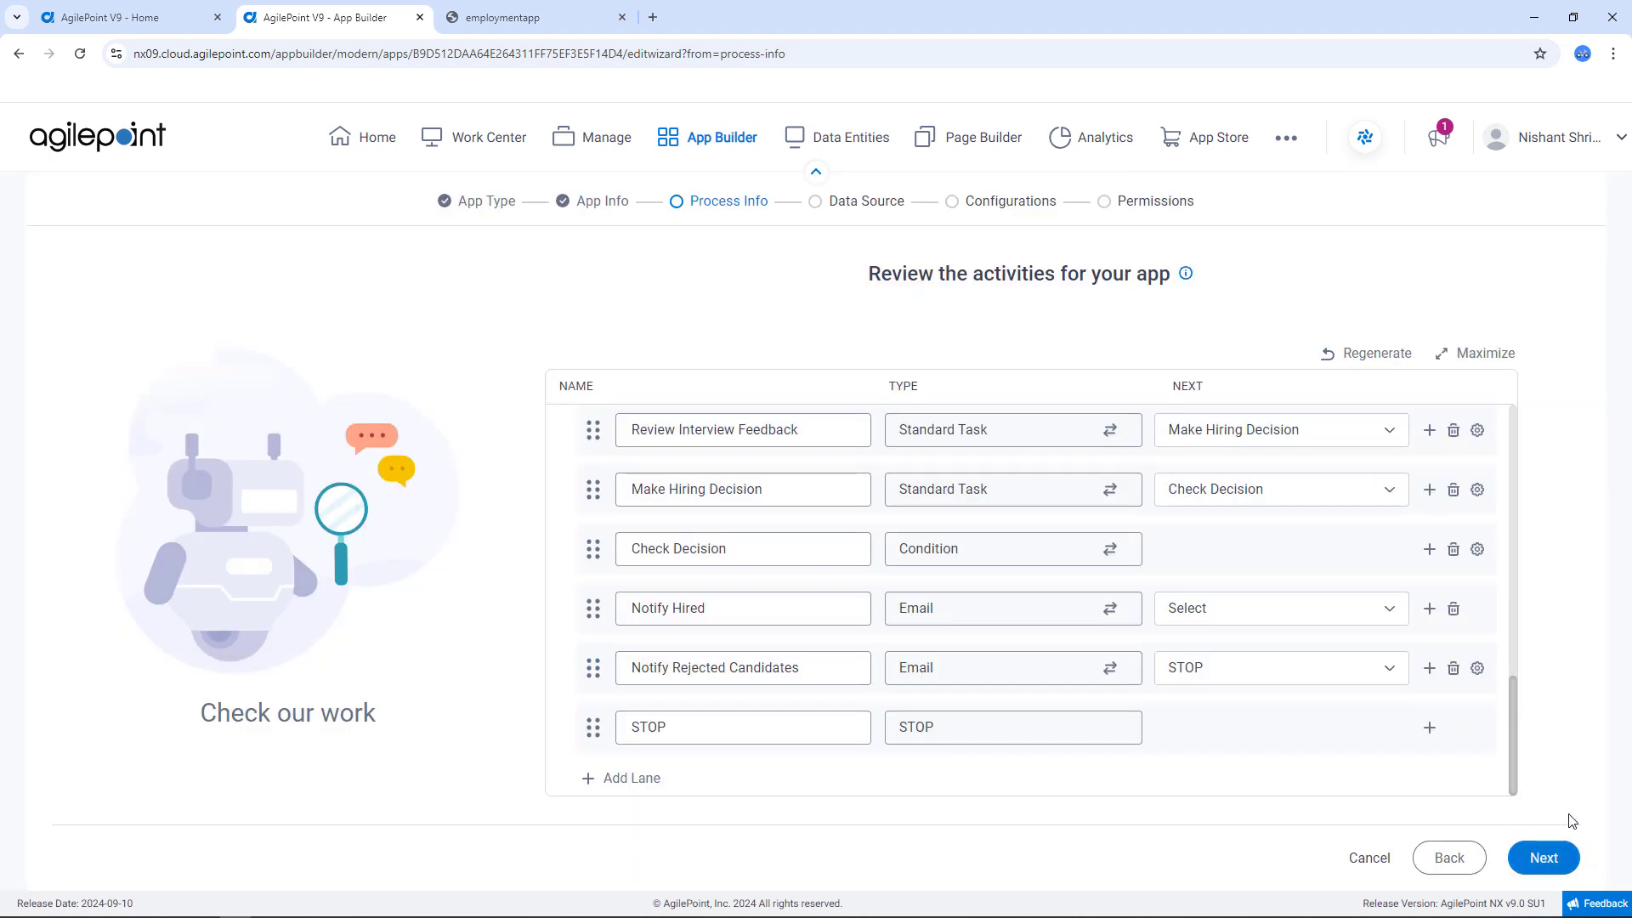
Set STOP as the next activity of Notify Hired
click(1364, 614)
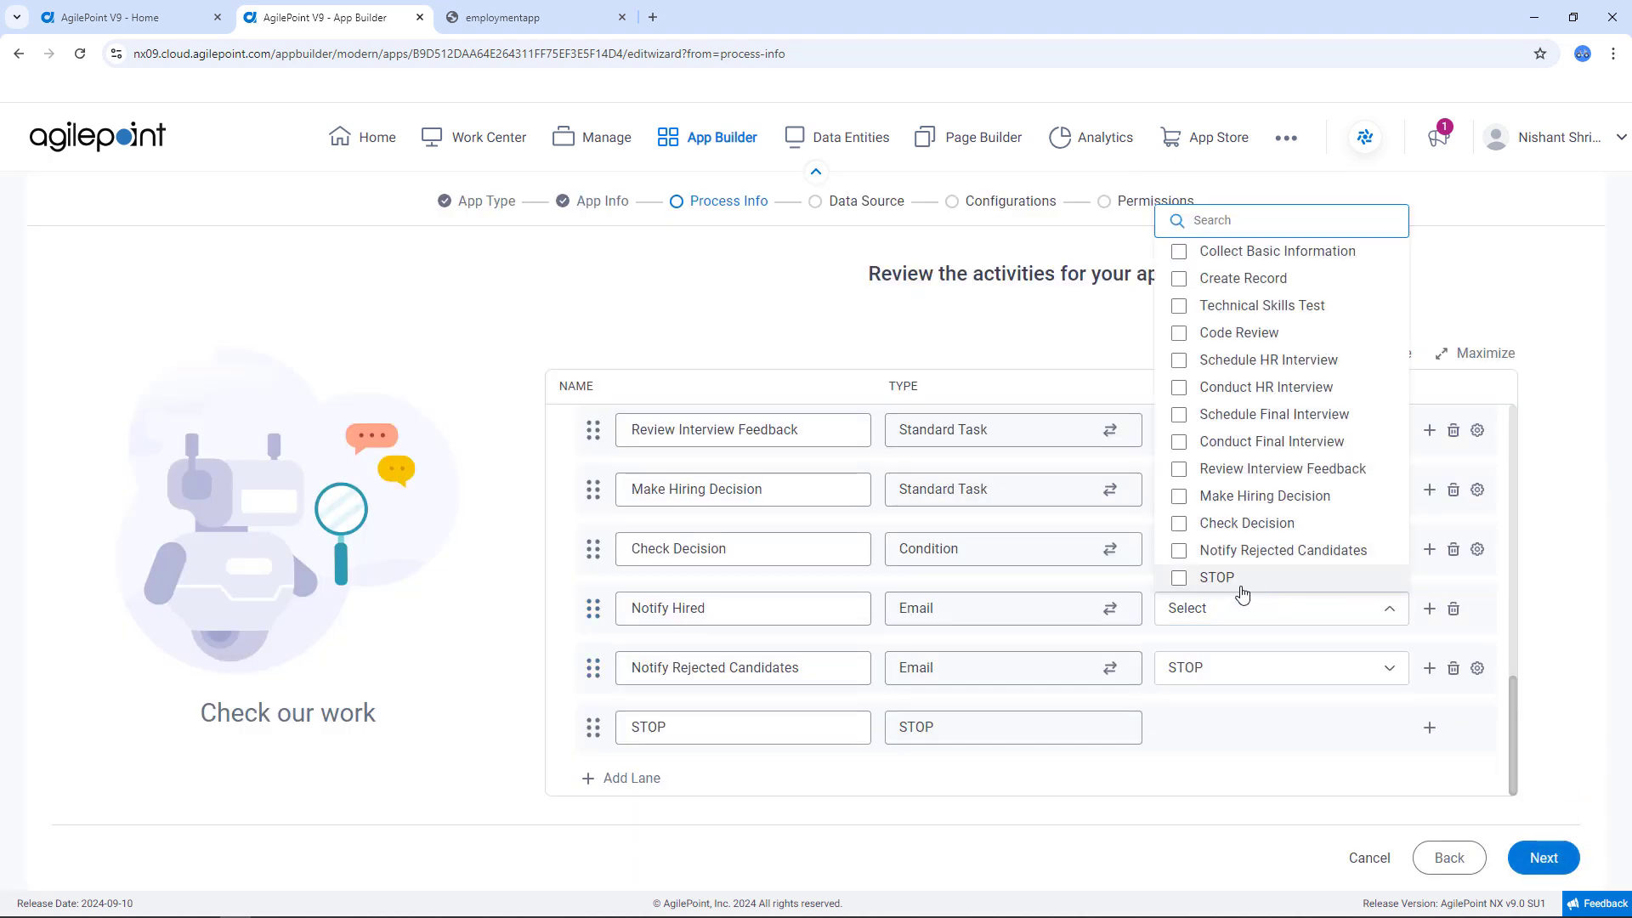
click(1218, 578)
click(1335, 753)
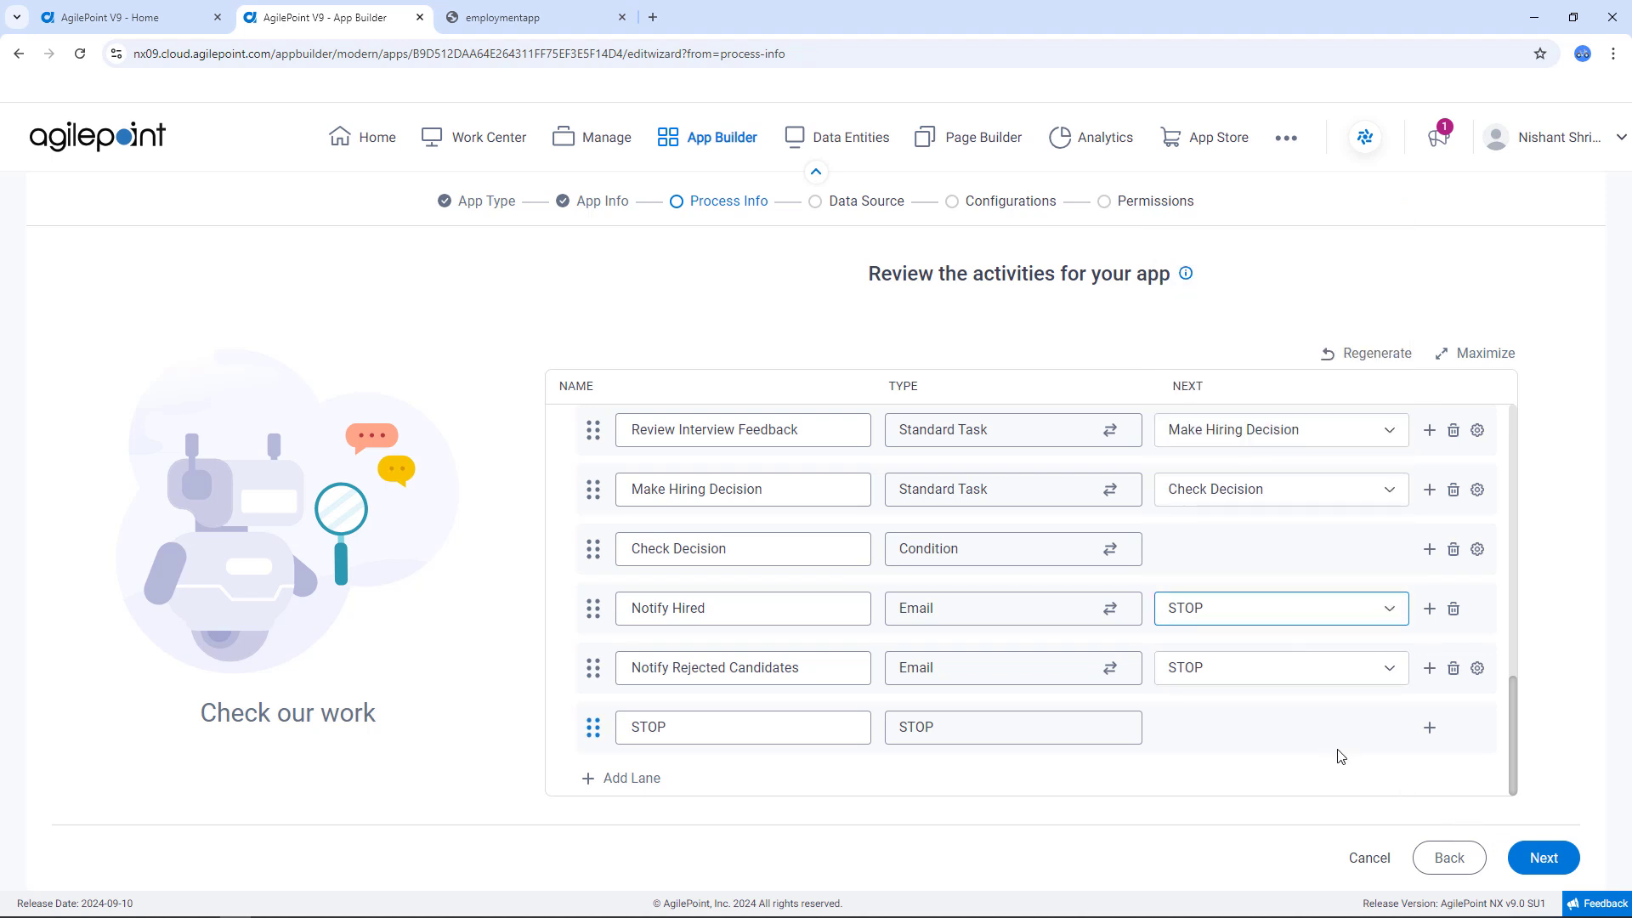
Add a new lane below the Decision Making lane and name it Notifications
click(638, 780)
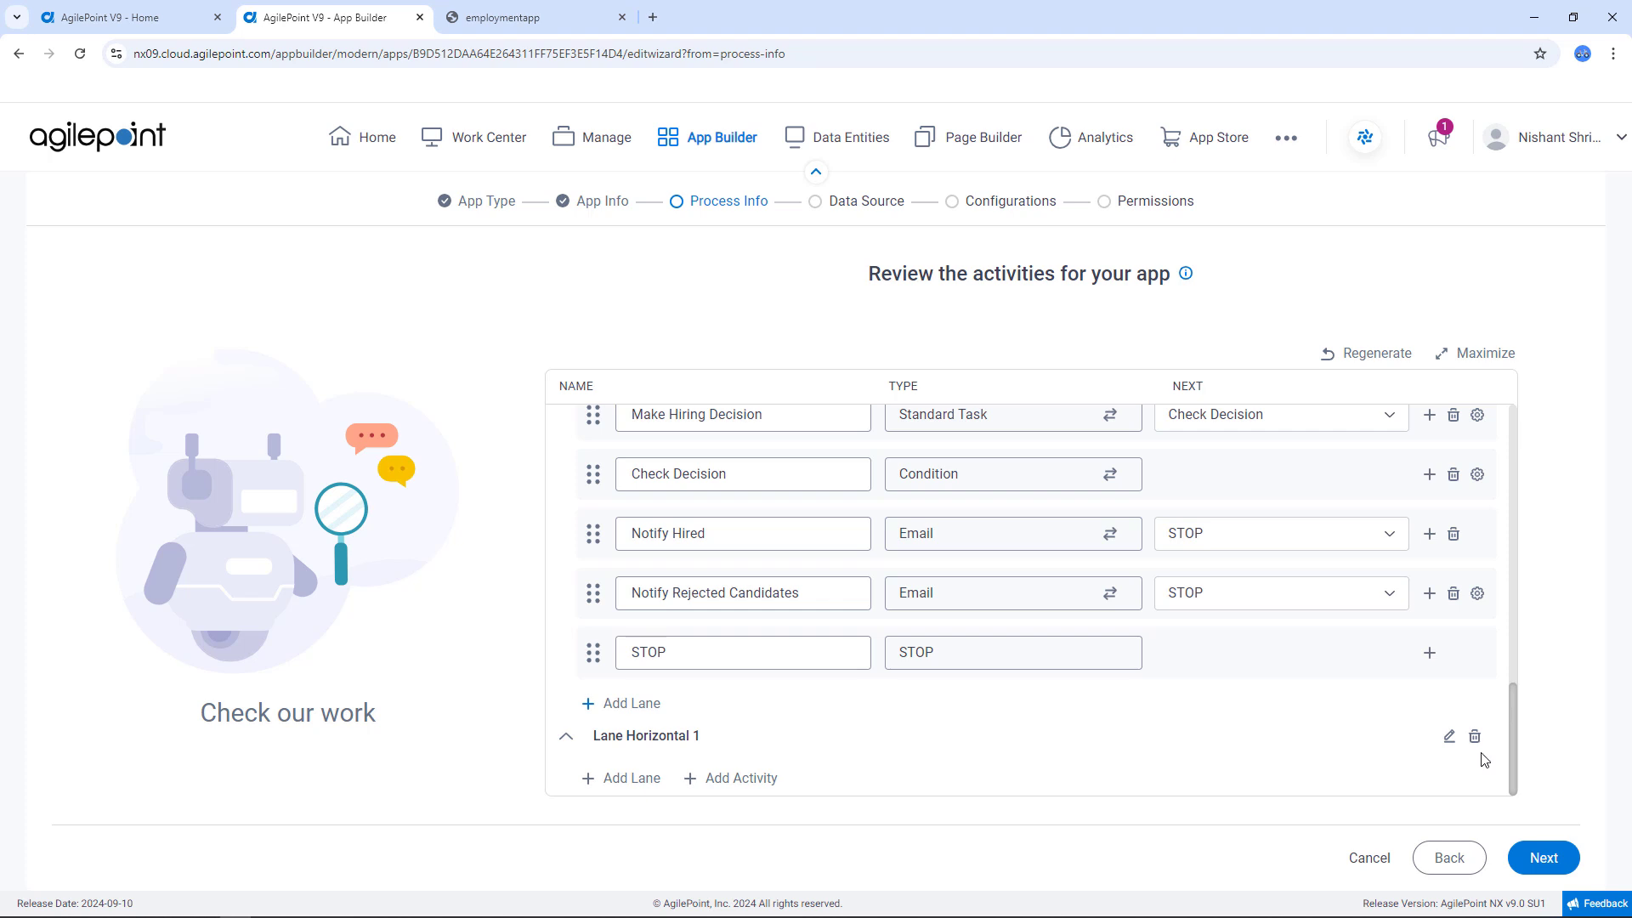
click(1449, 736)
double_click(766, 738)
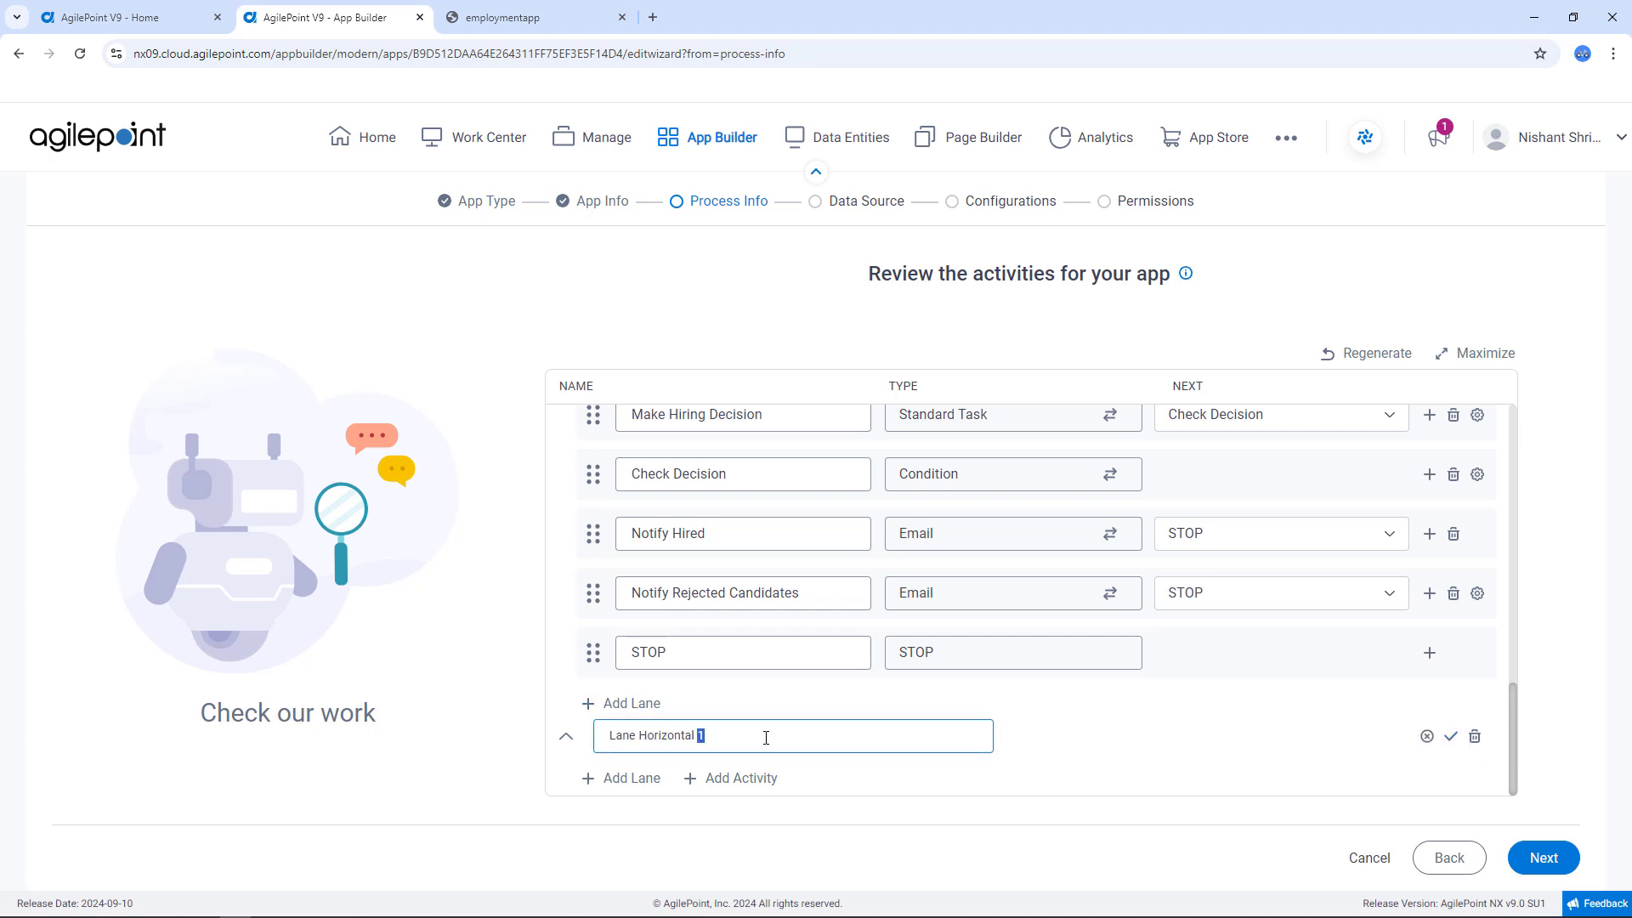
key(ctrl+a)
text(Notifications)
click(1451, 737)
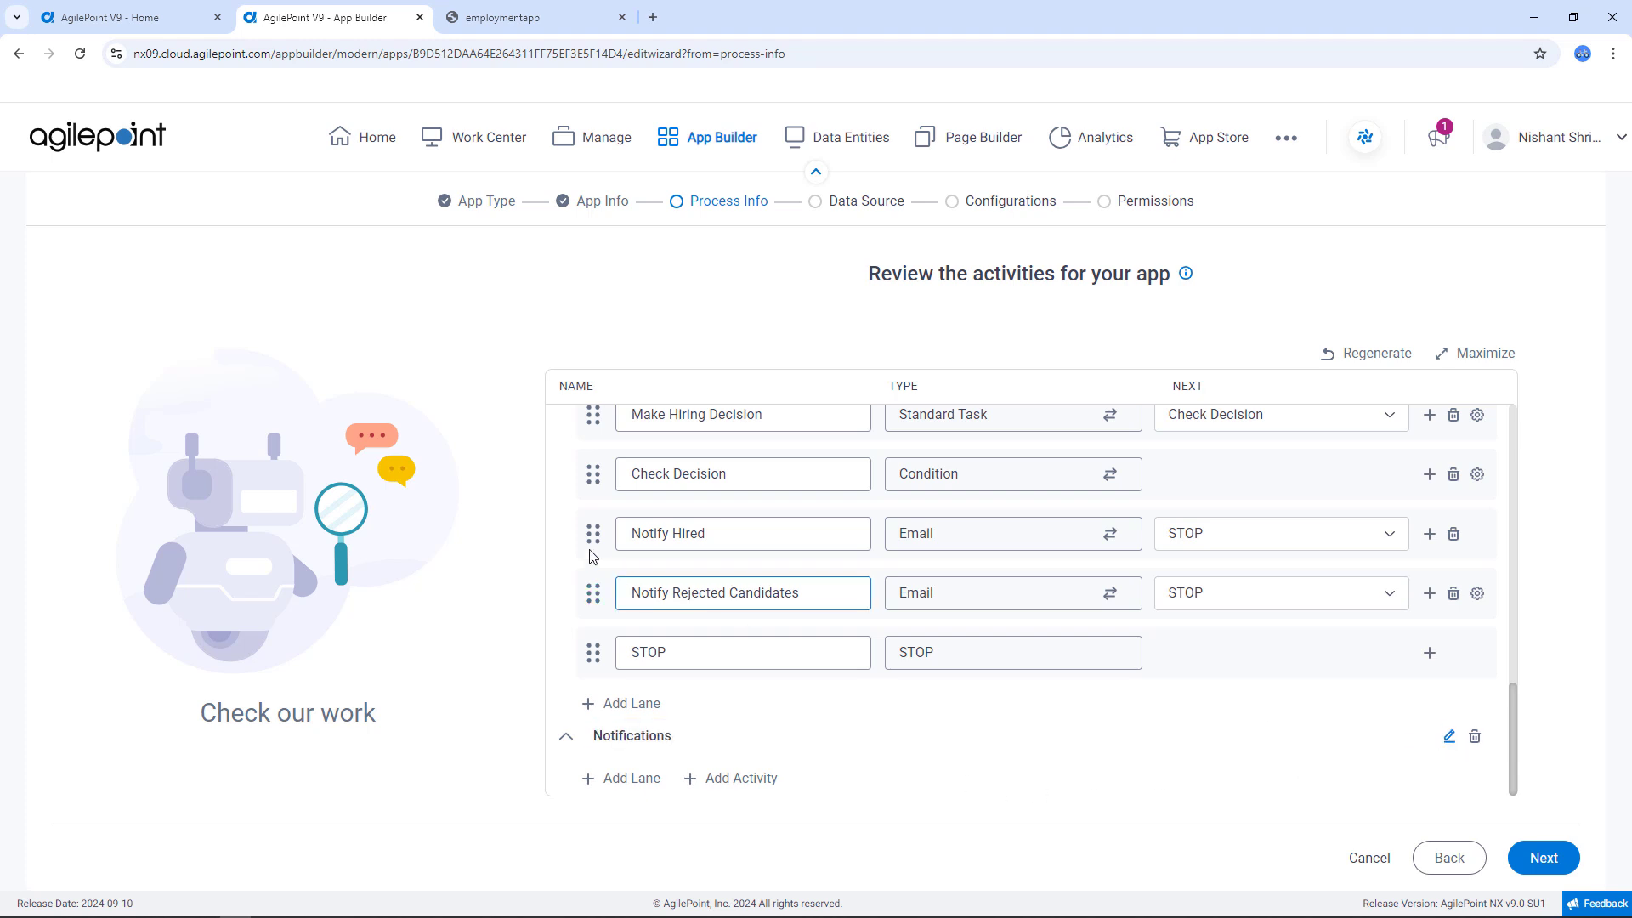
Move the Notify Rejected Candidates and Notify Hired activities from the Decision Making lane into the Notifications lane
drag(595, 537, 594, 773)
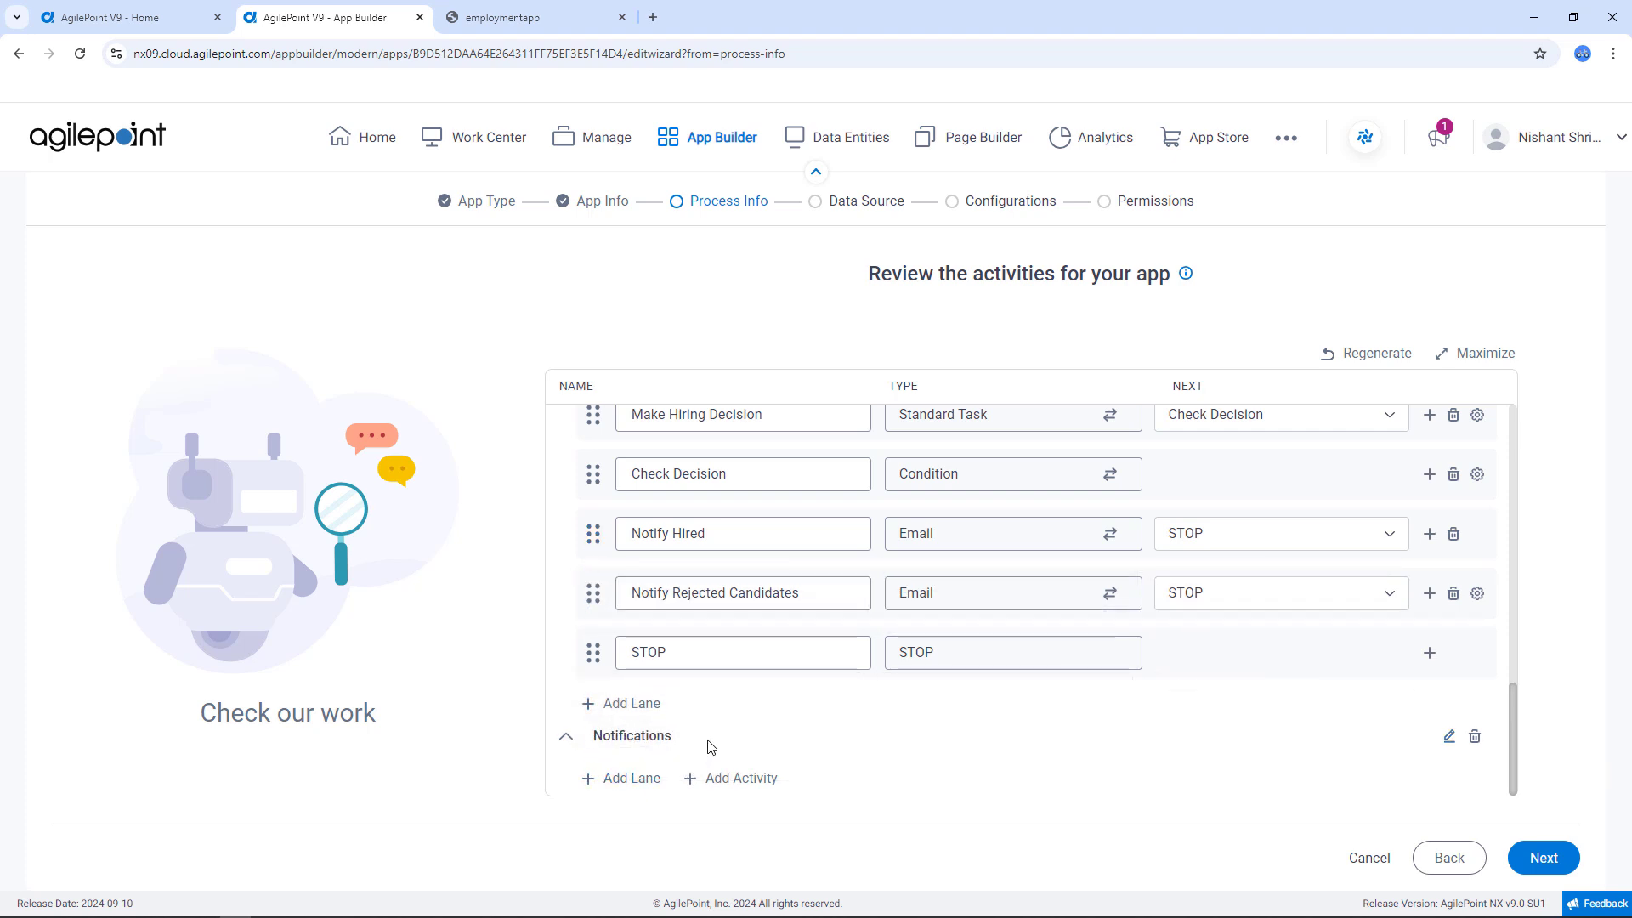
drag(593, 598, 660, 757)
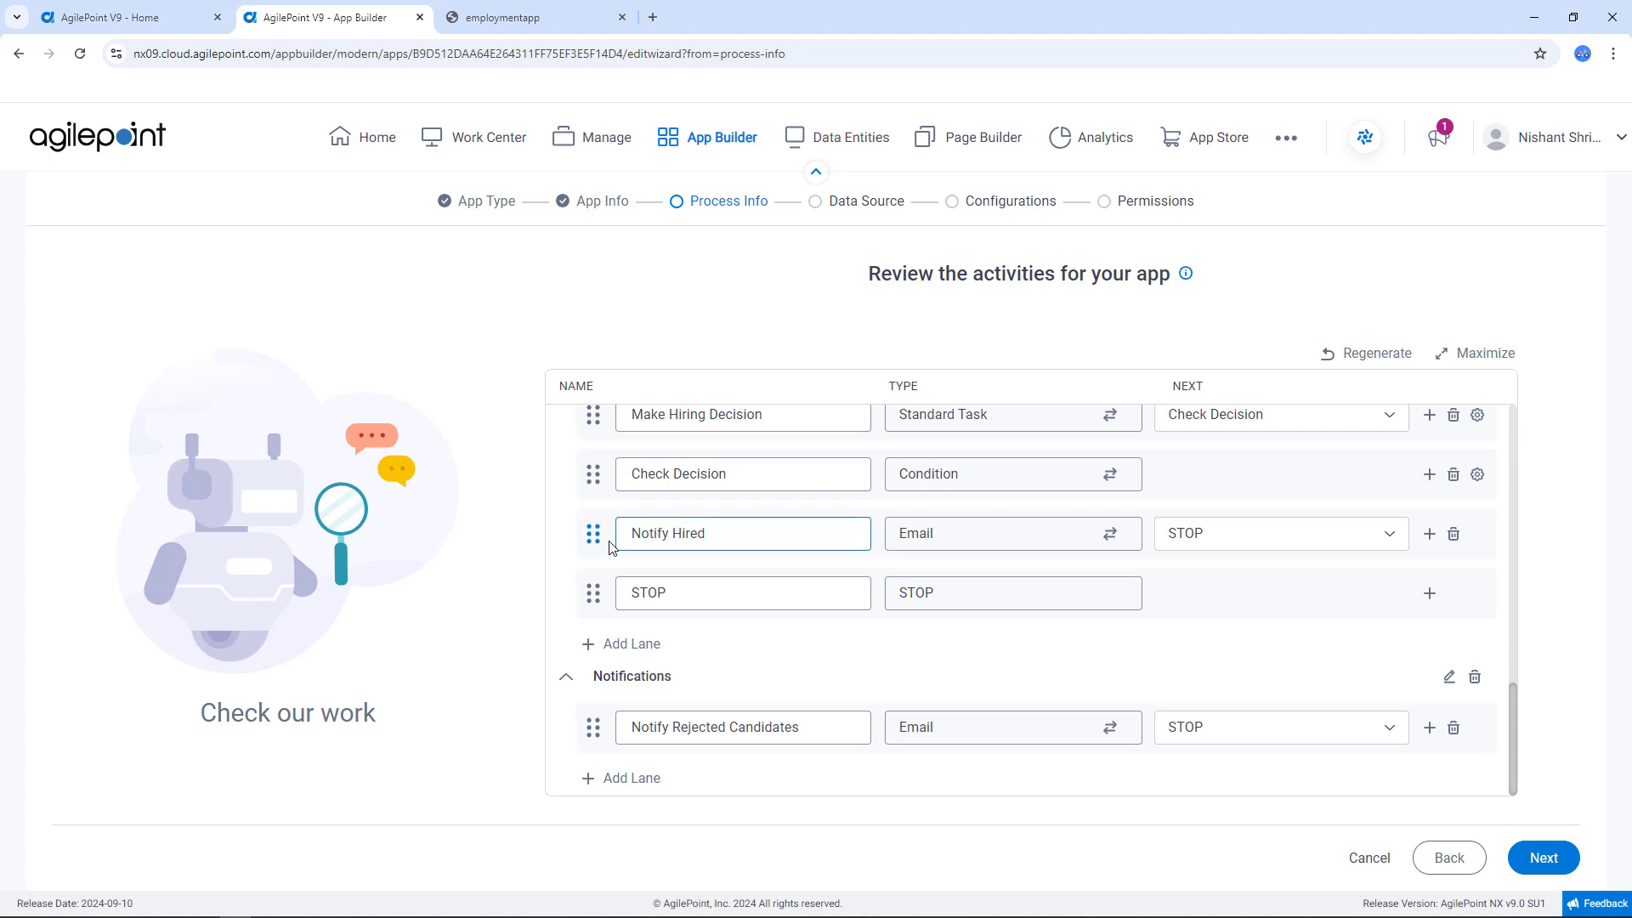
drag(593, 544, 619, 766)
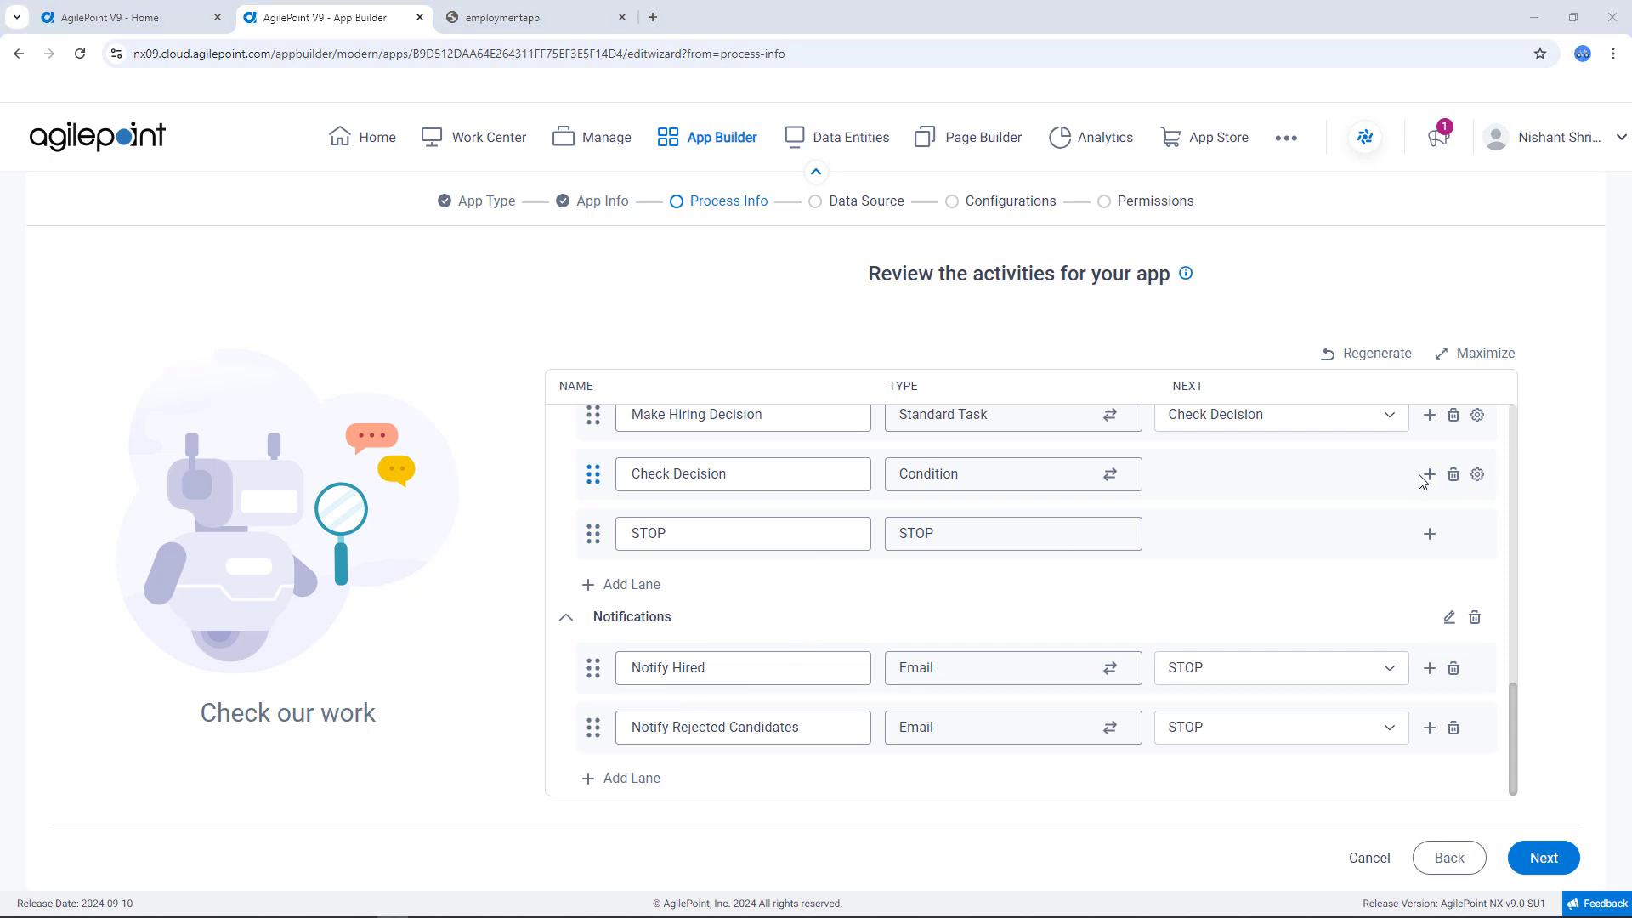
Configure Check Decision with a Hired rule leading to Notify Hired and Else leading to Notify Rejected Candidates, and continue to the data source stage
click(1477, 476)
drag(774, 393, 181, 385)
text(Hired)
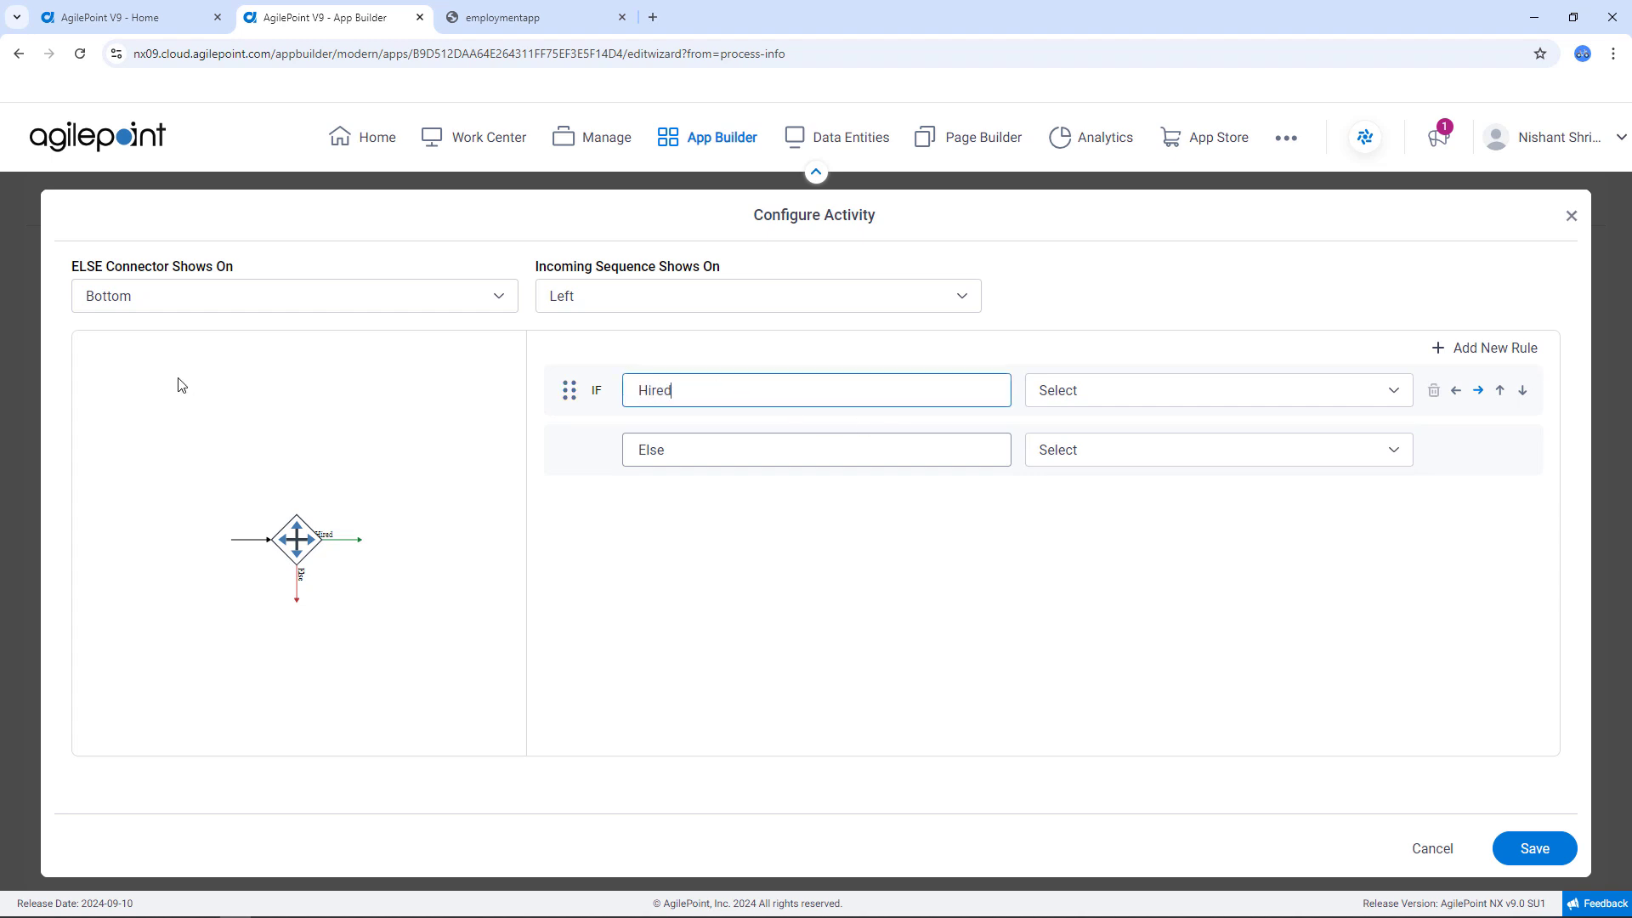
click(1106, 392)
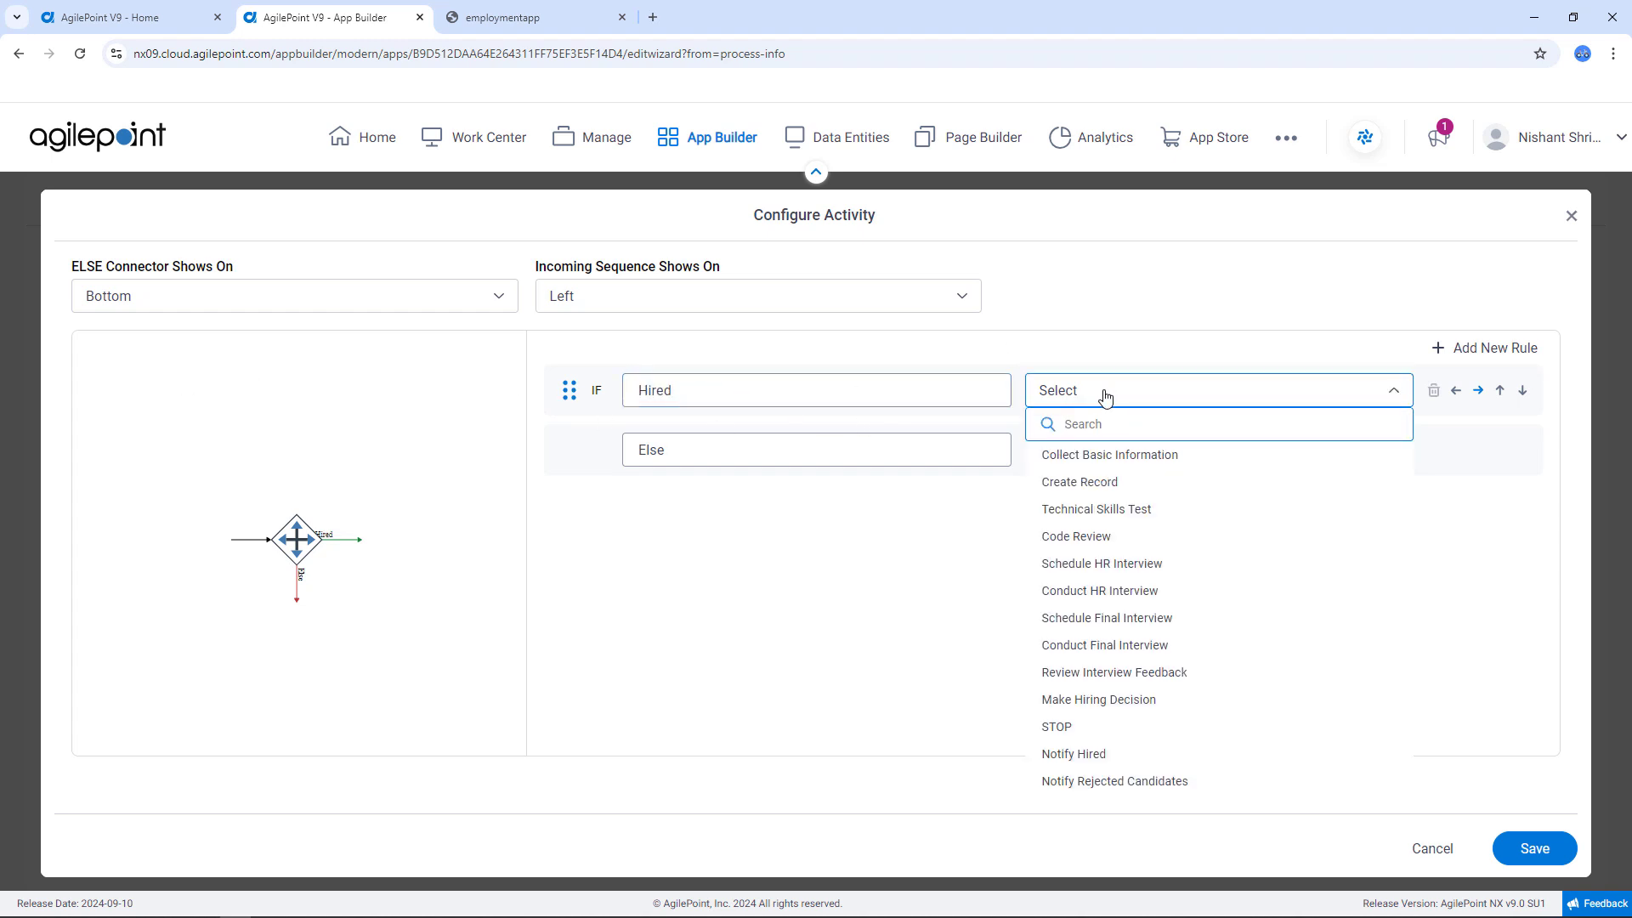
click(1086, 753)
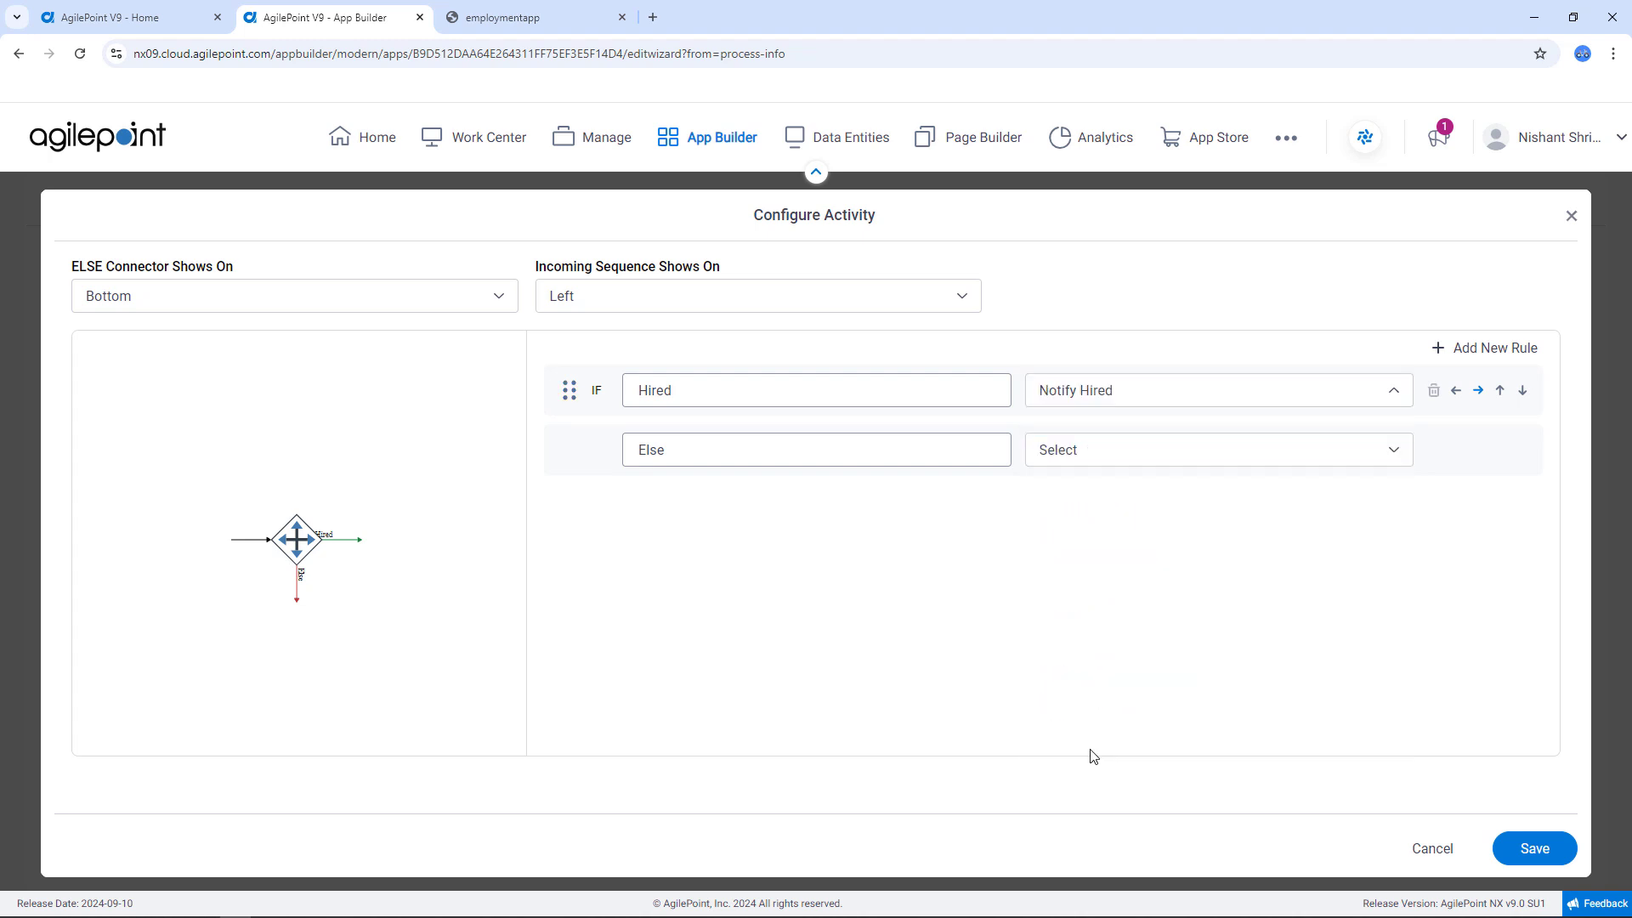
click(1085, 457)
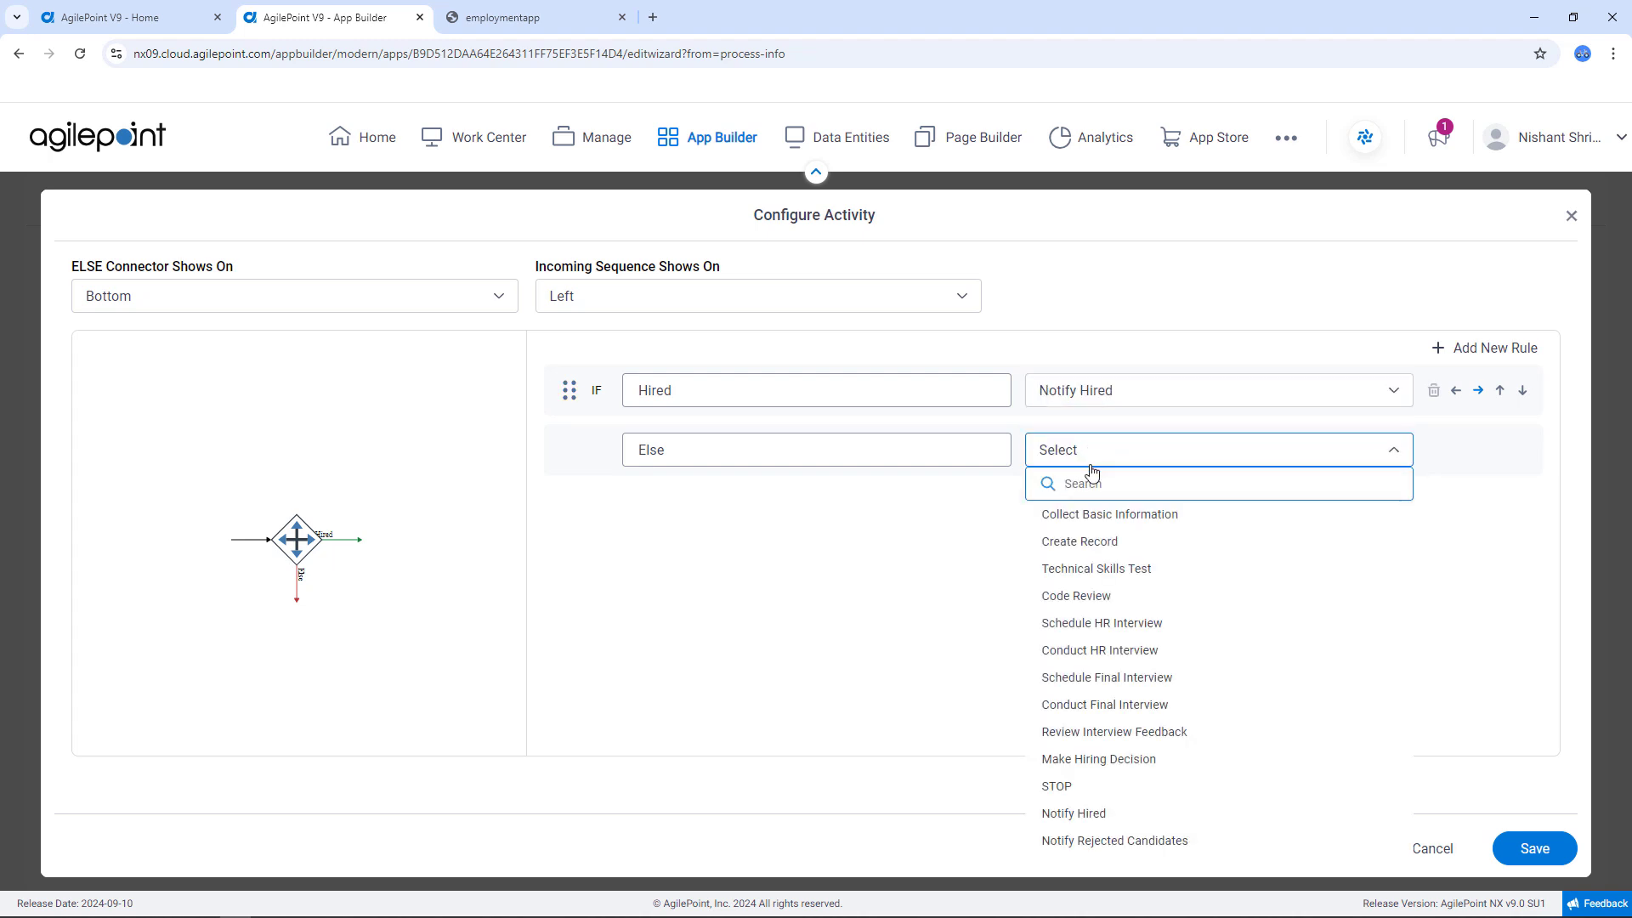
click(1098, 842)
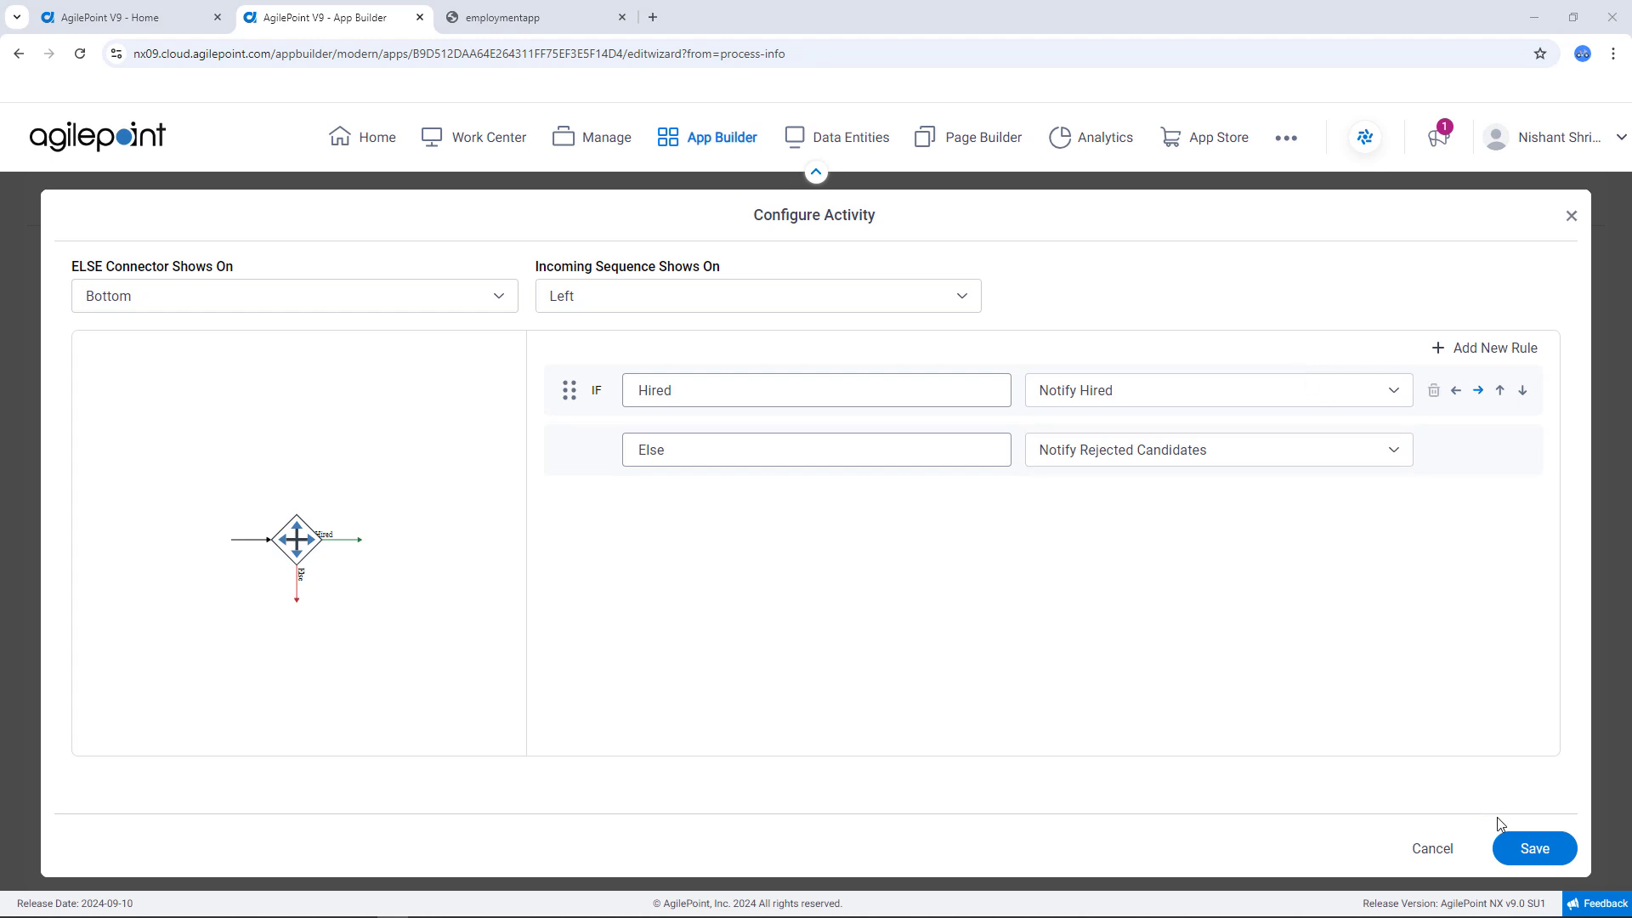
click(1530, 850)
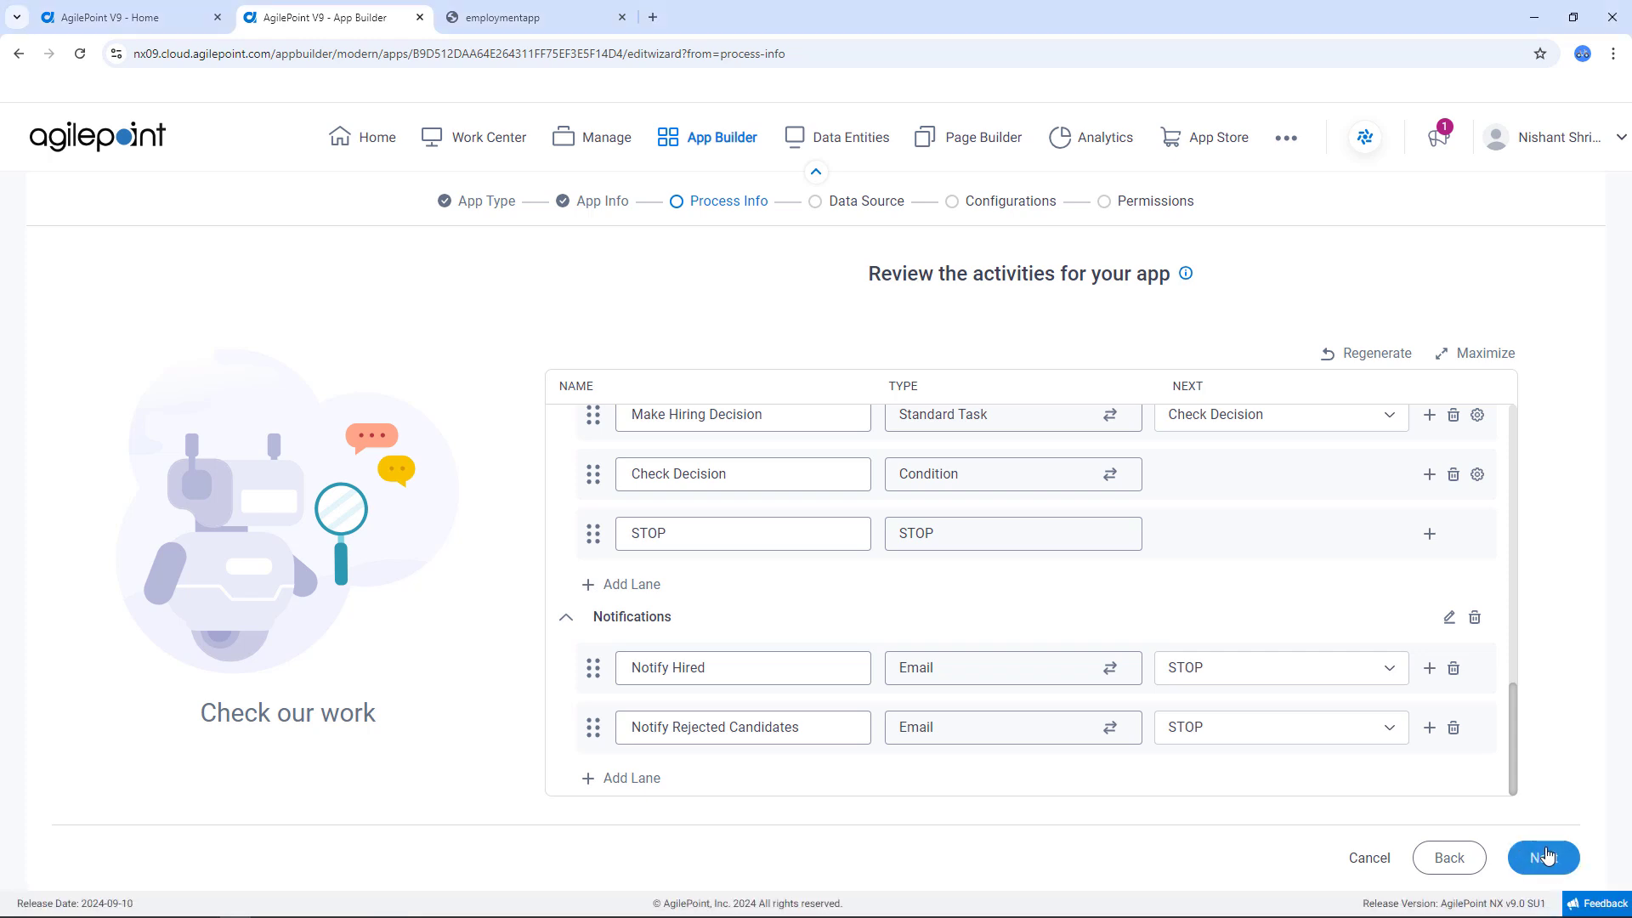
click(1547, 856)
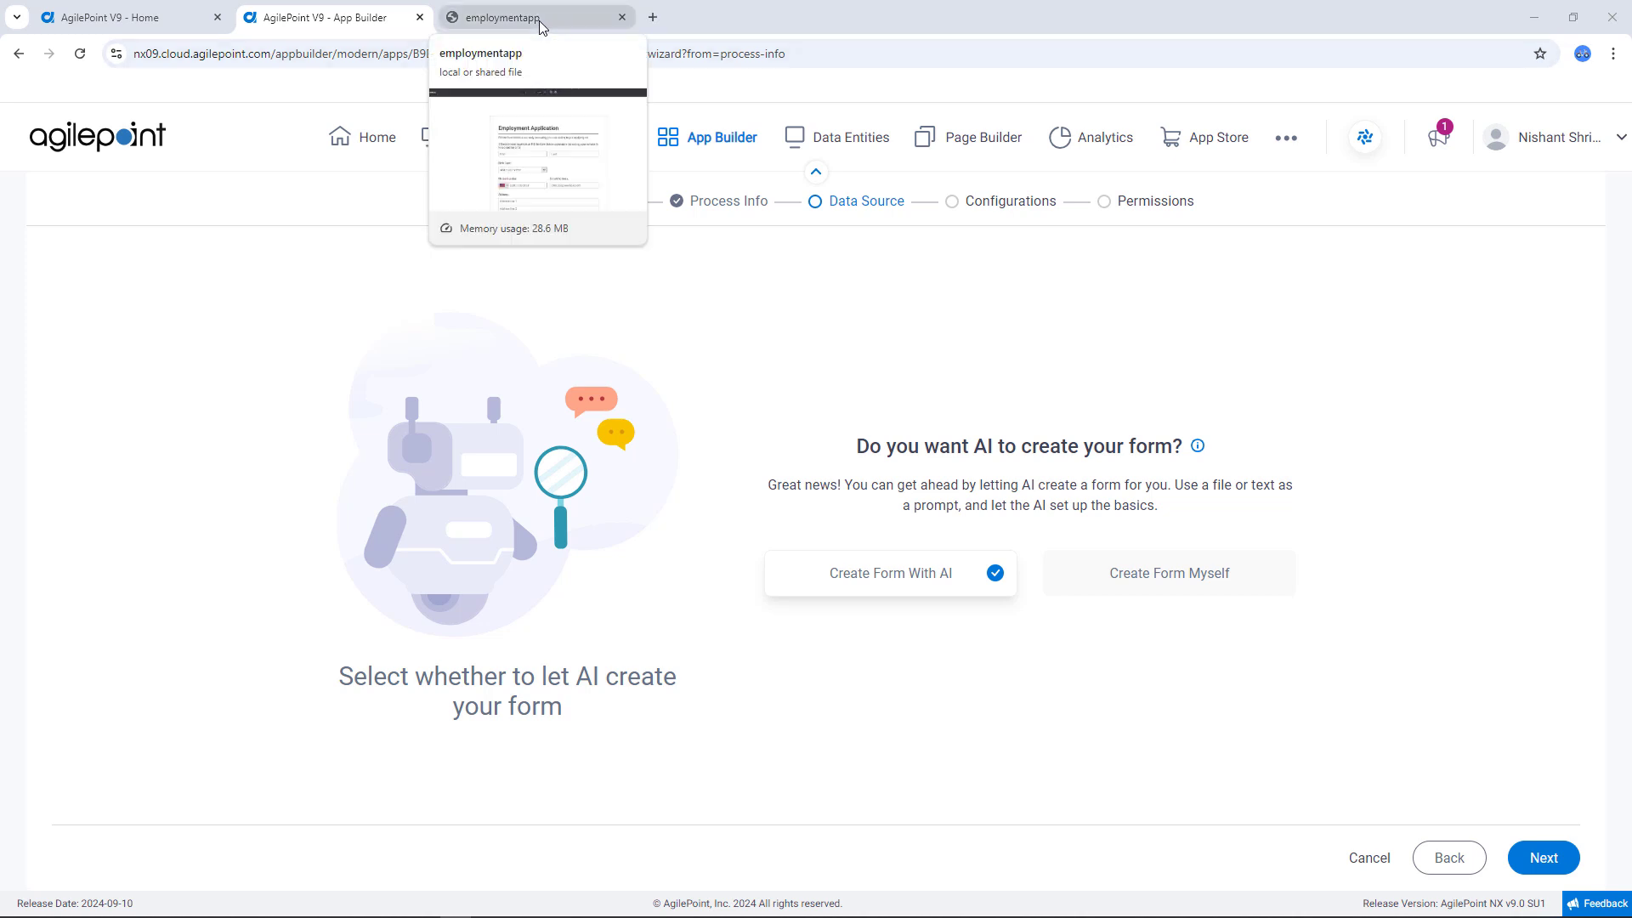
Look over the employment application PDF, and have AI create the form from it by uploading the file as the template
click(537, 19)
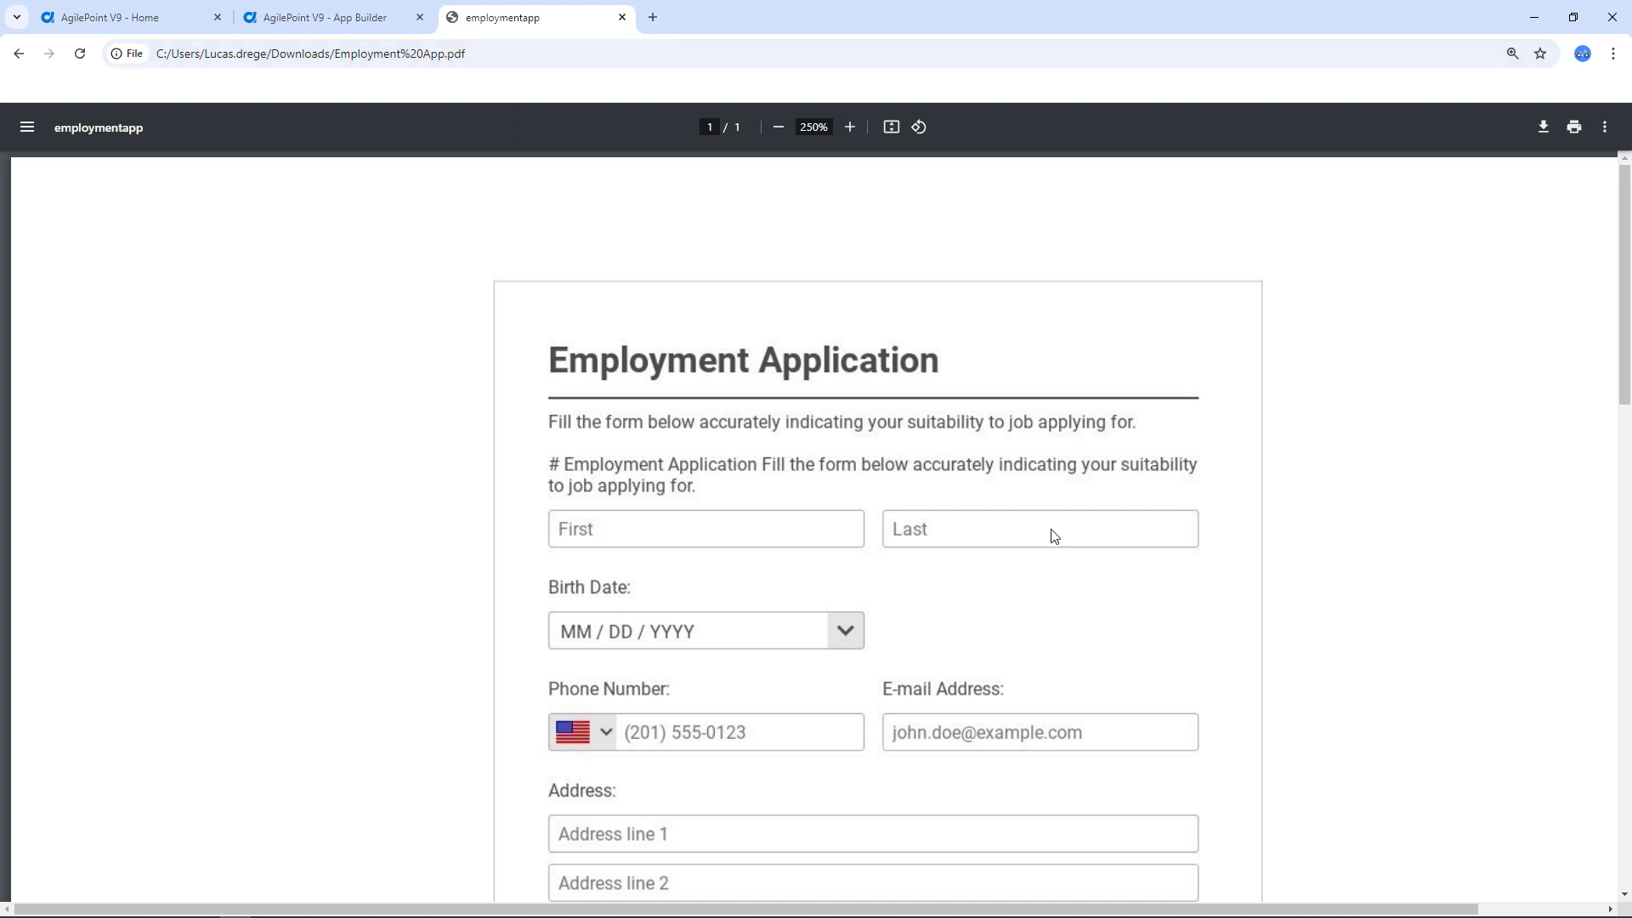
scroll(746, 619, down, 1)
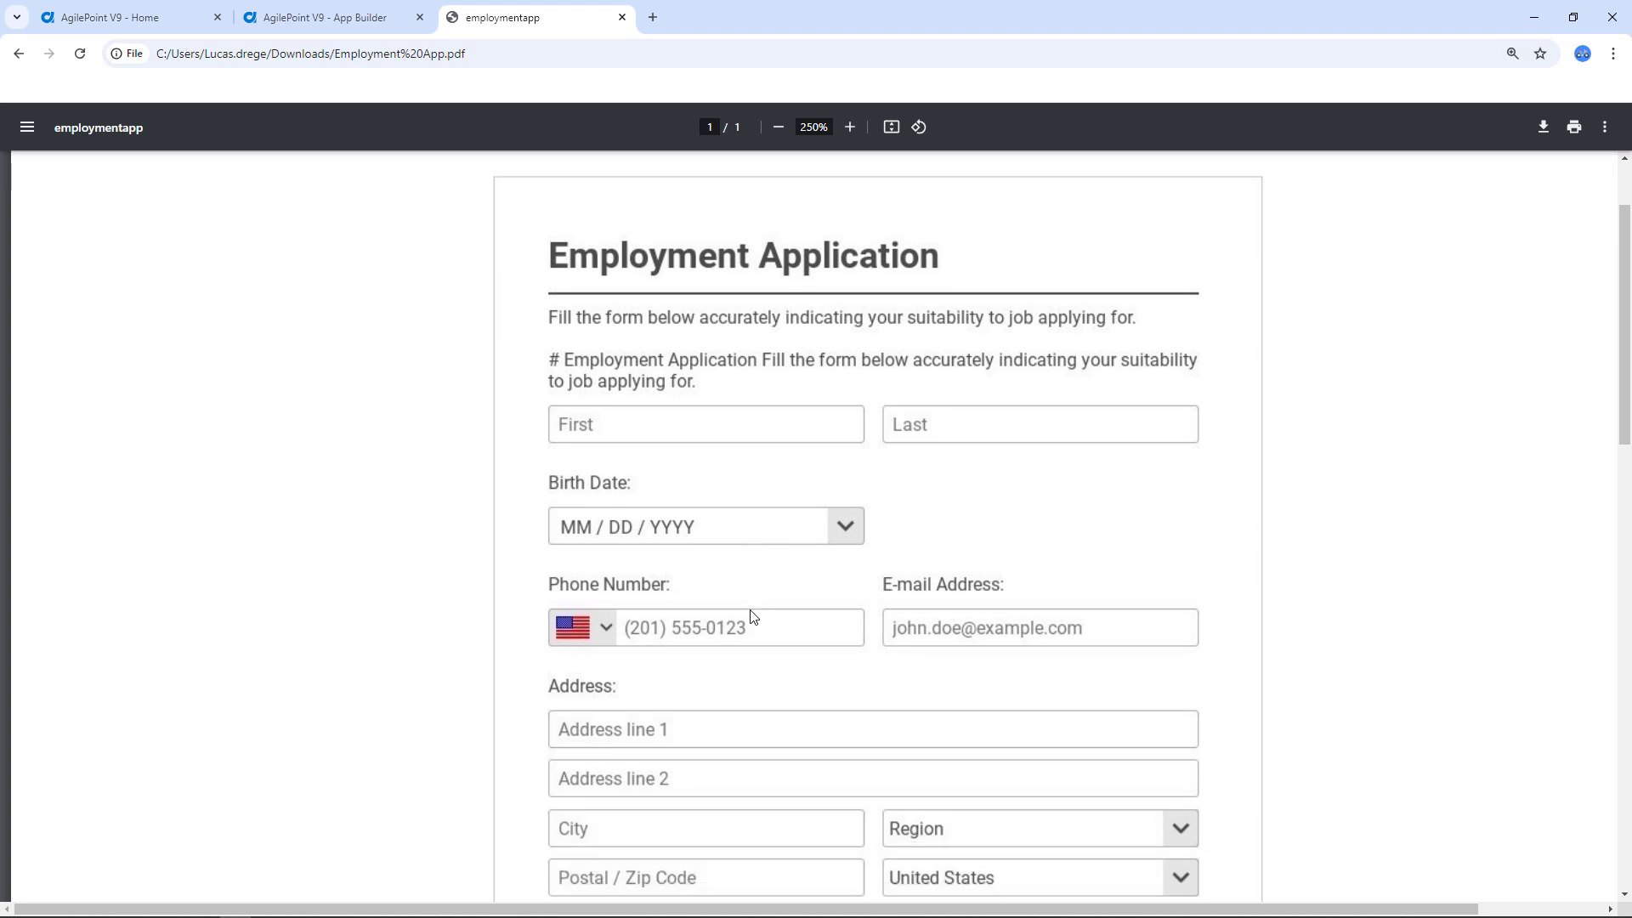
scroll(750, 612, up, 1)
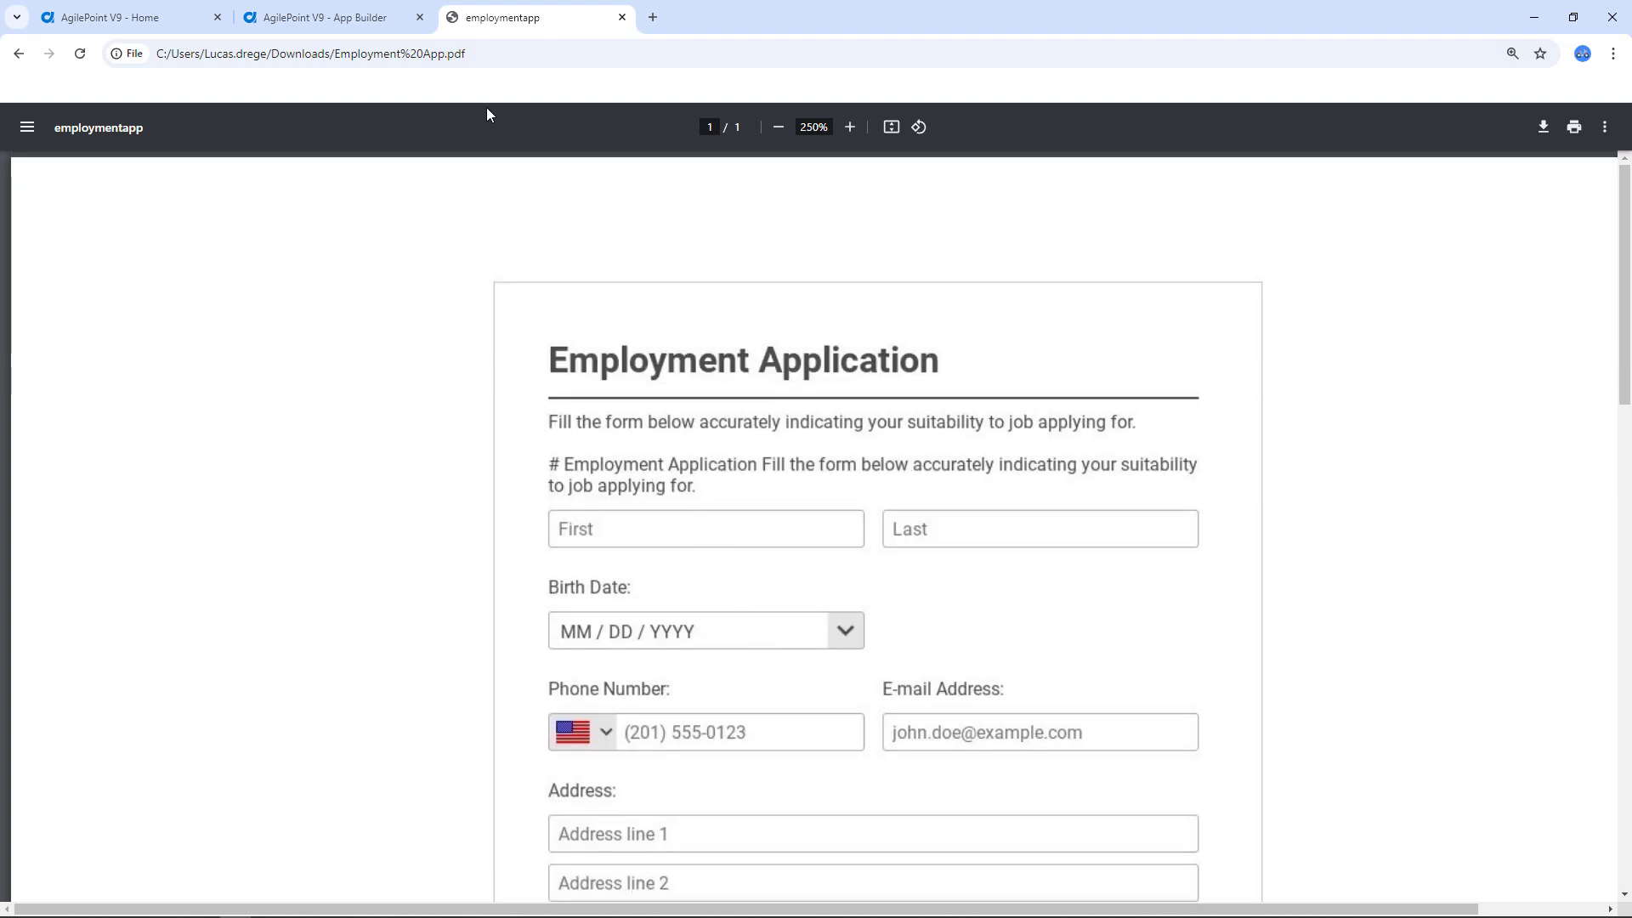
click(349, 23)
click(1544, 859)
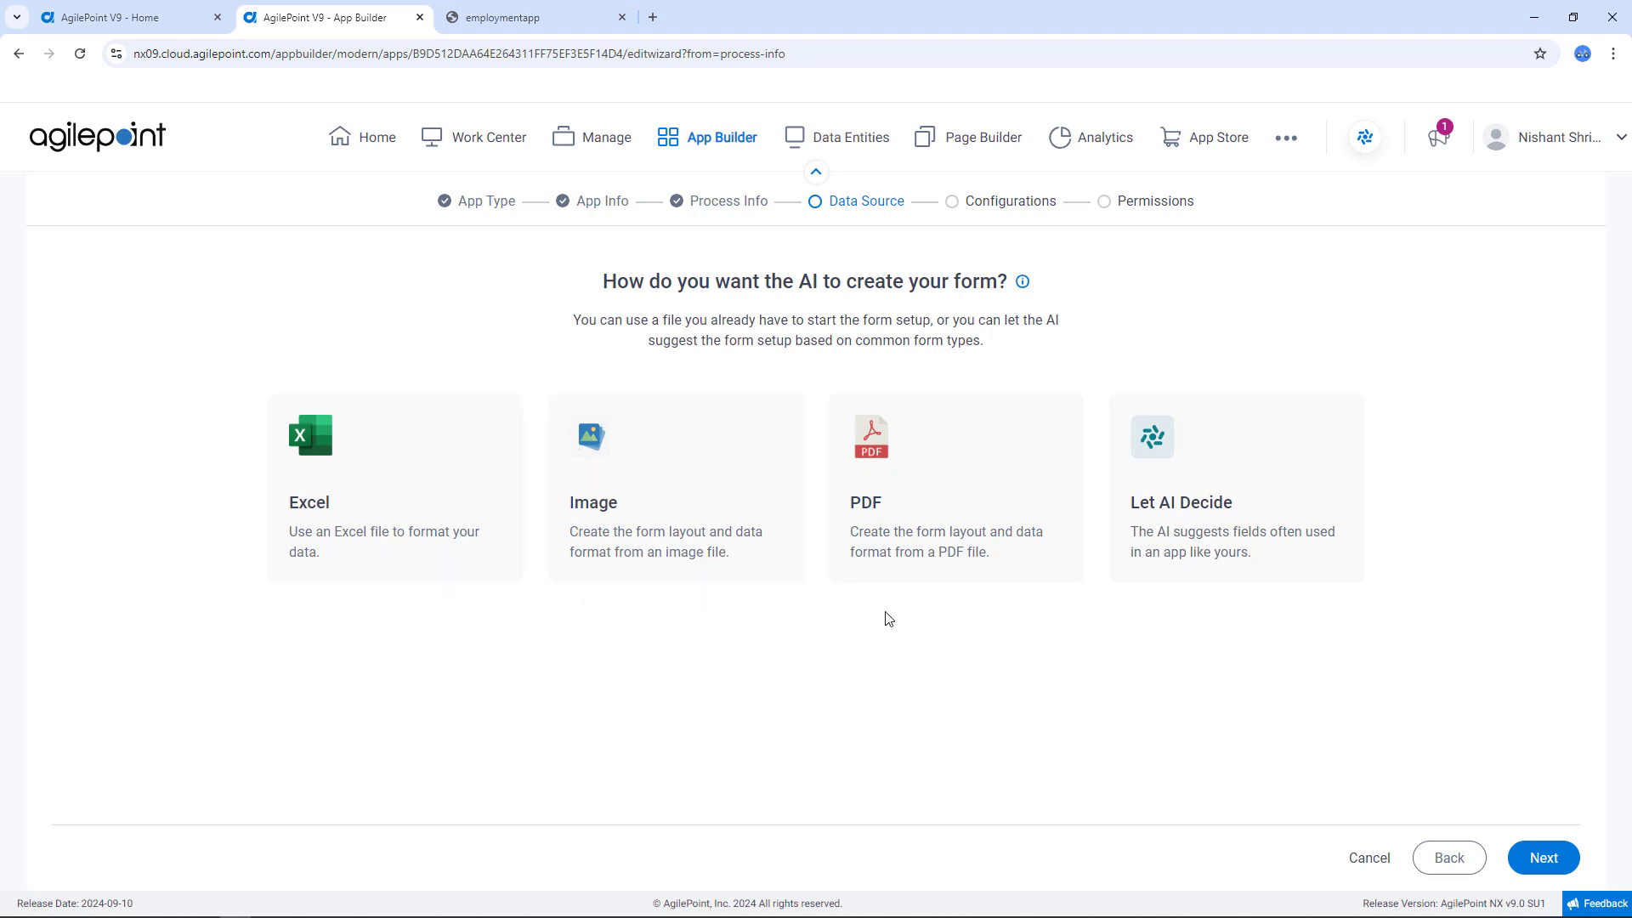
click(877, 491)
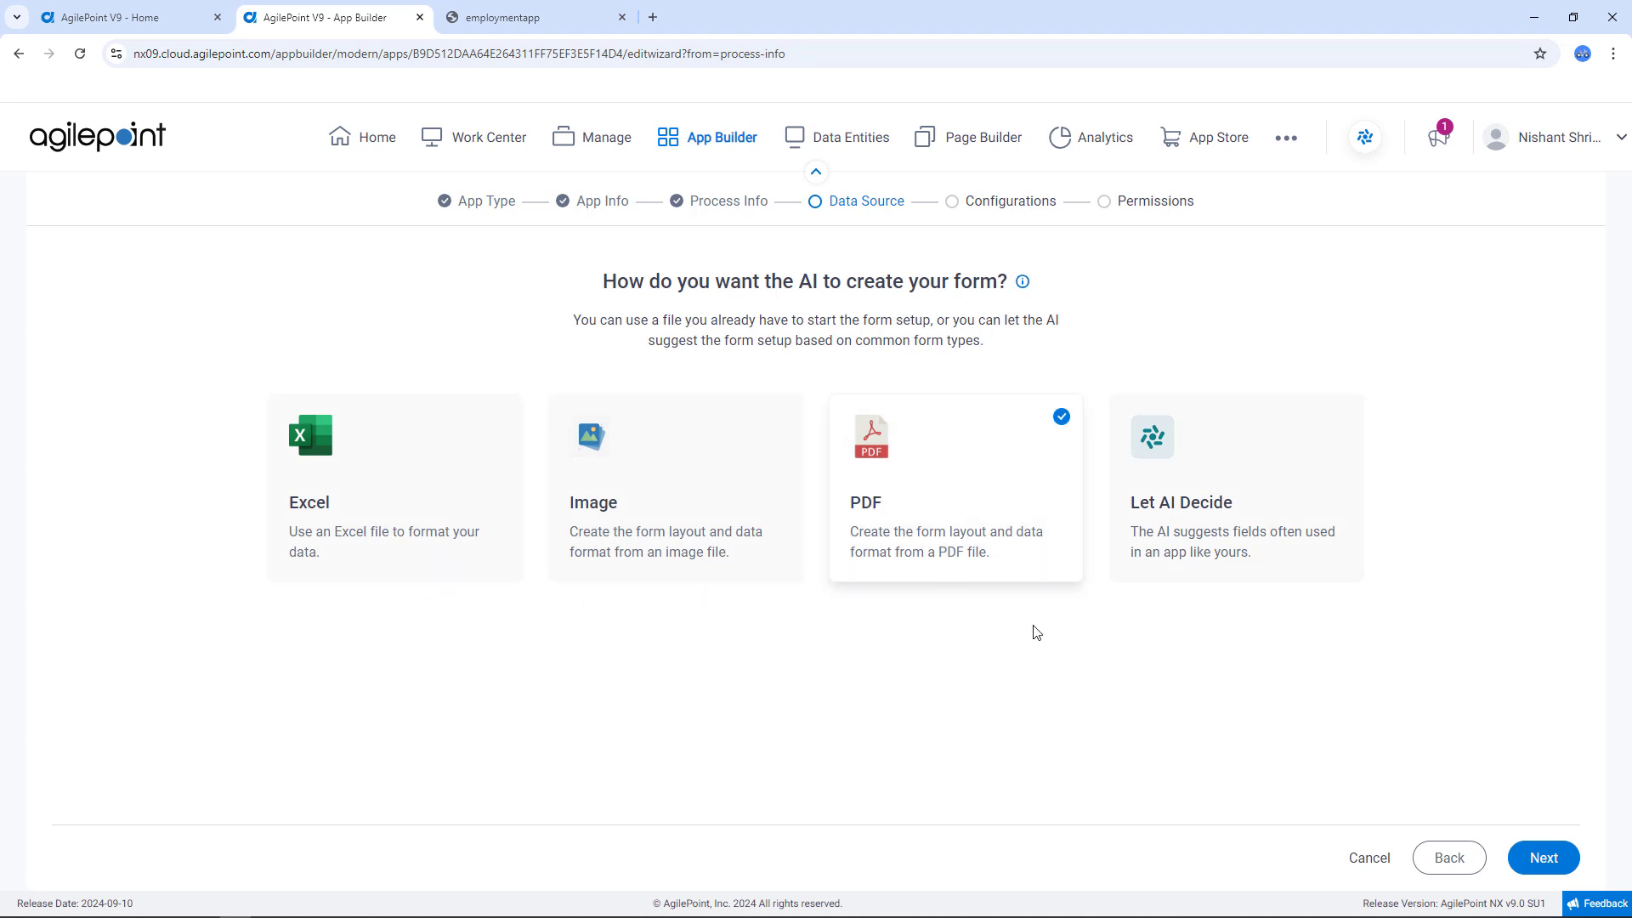
click(1516, 858)
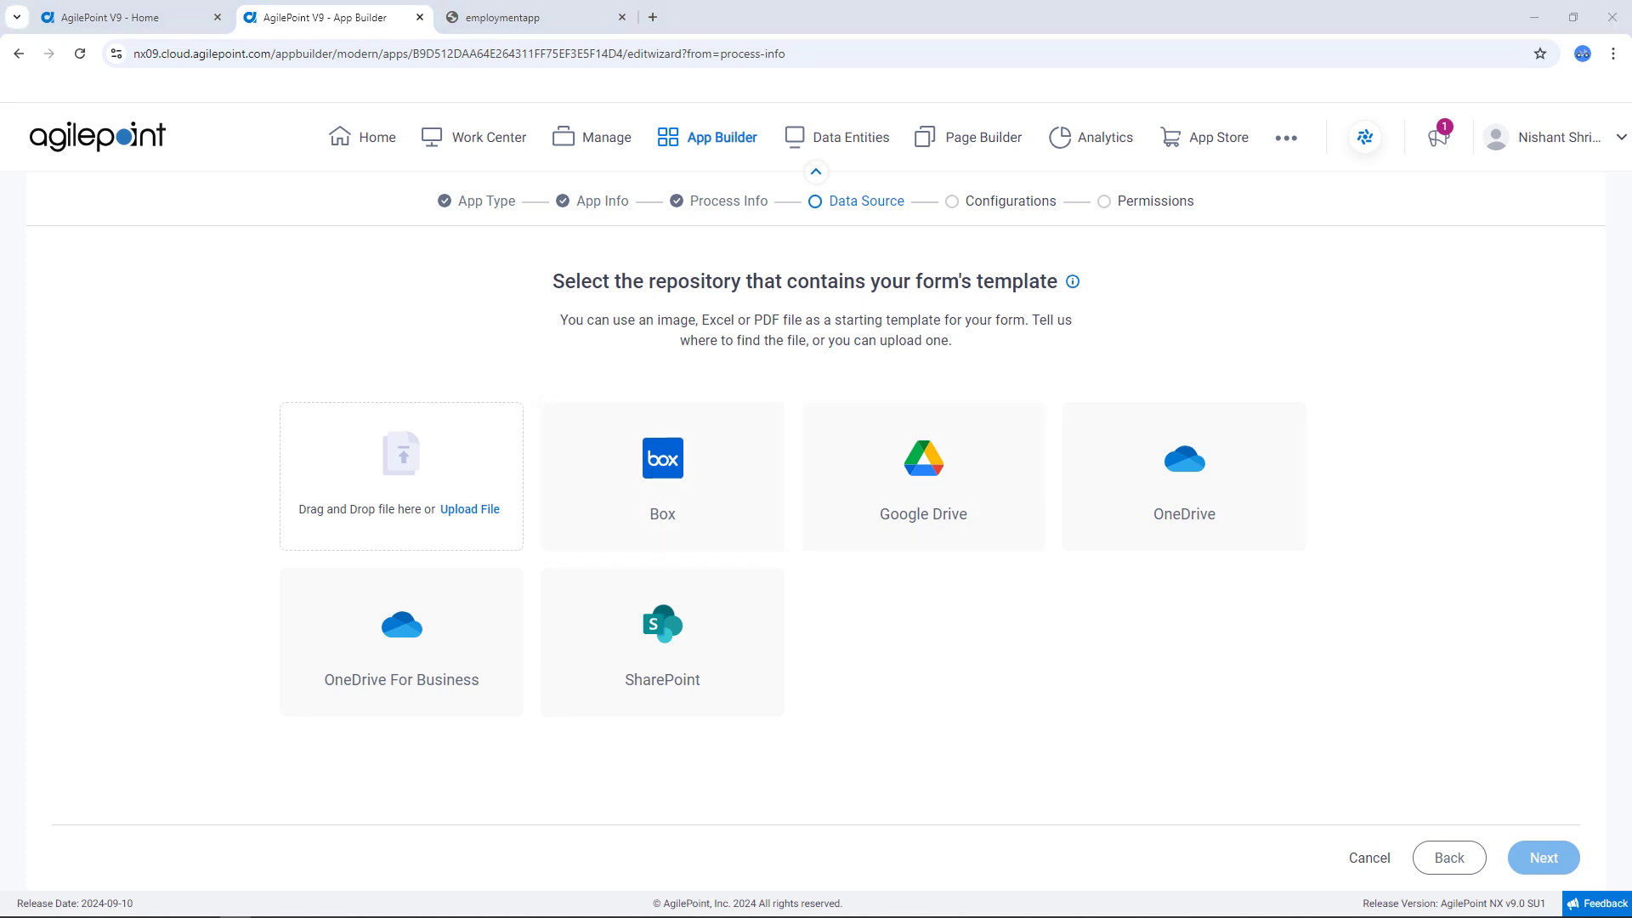
drag(0, 620, 413, 496)
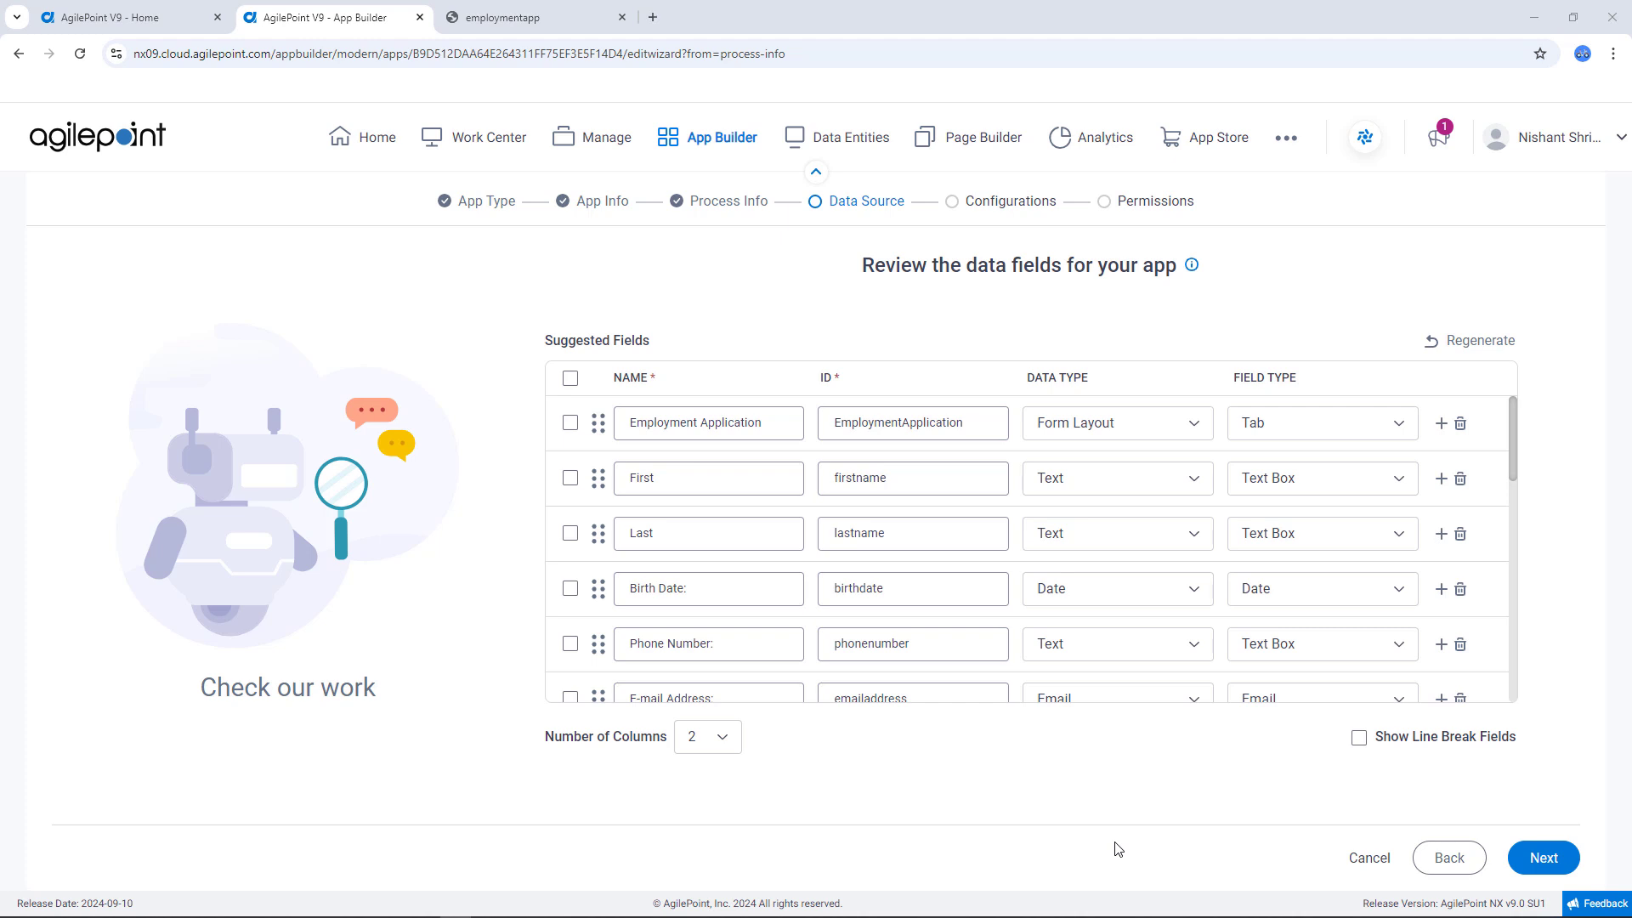
Set the data type of the Phone Number field to Phone
click(745, 487)
click(1054, 653)
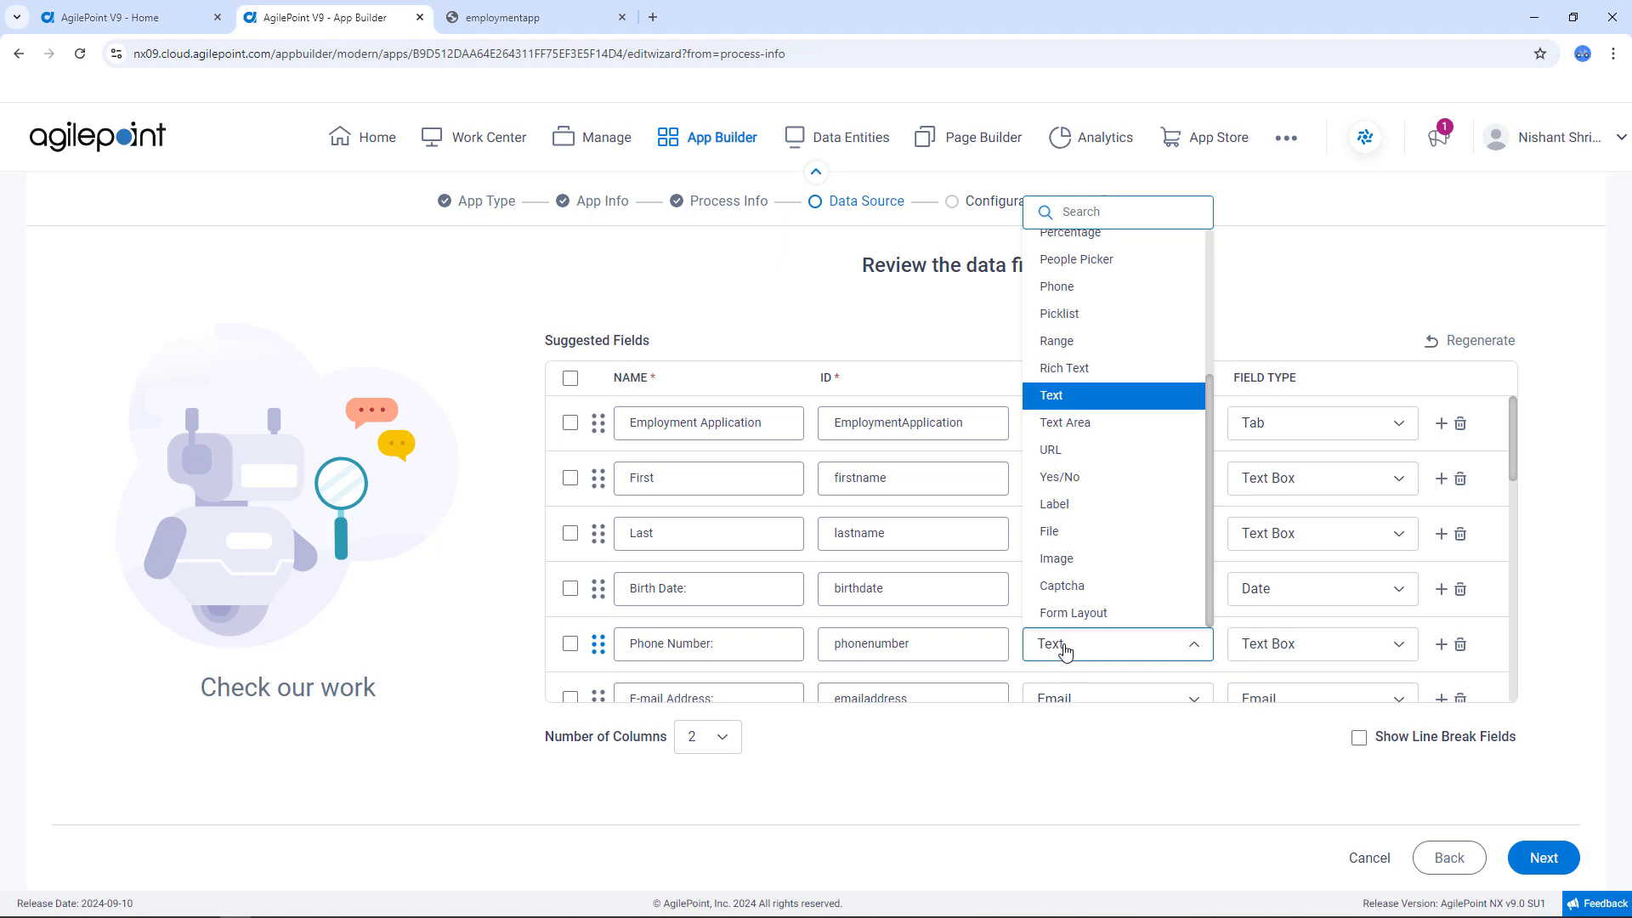
click(1057, 286)
Turn the Address line 1 field into a Text Area named Address line, and delete the Address line 2 field
scroll(817, 498, down, 2)
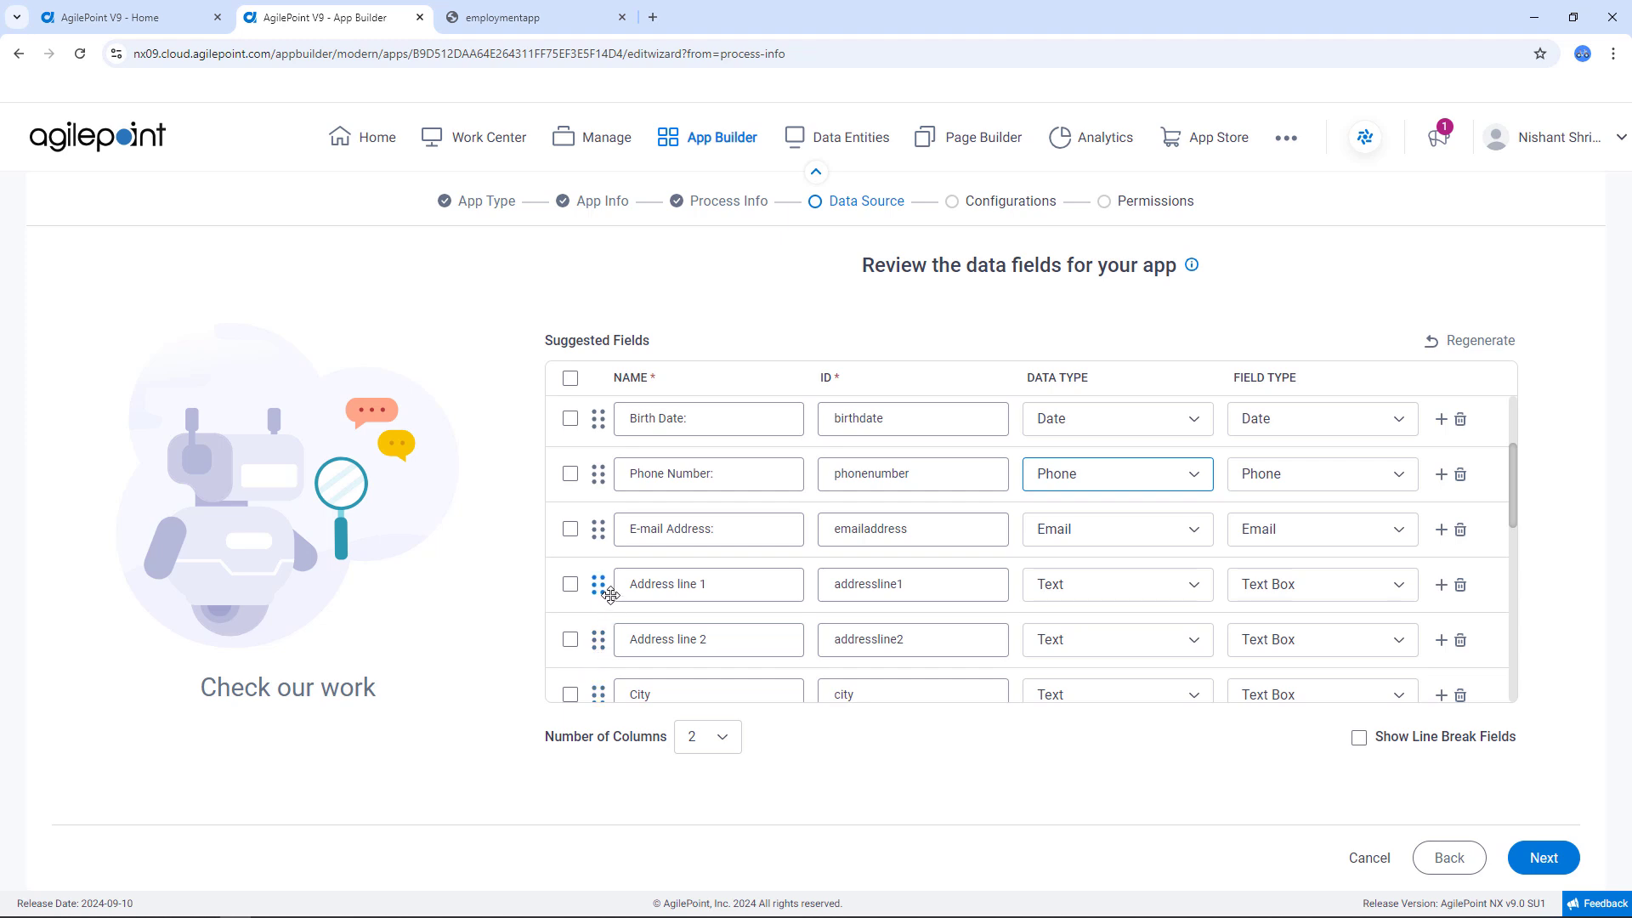
click(742, 586)
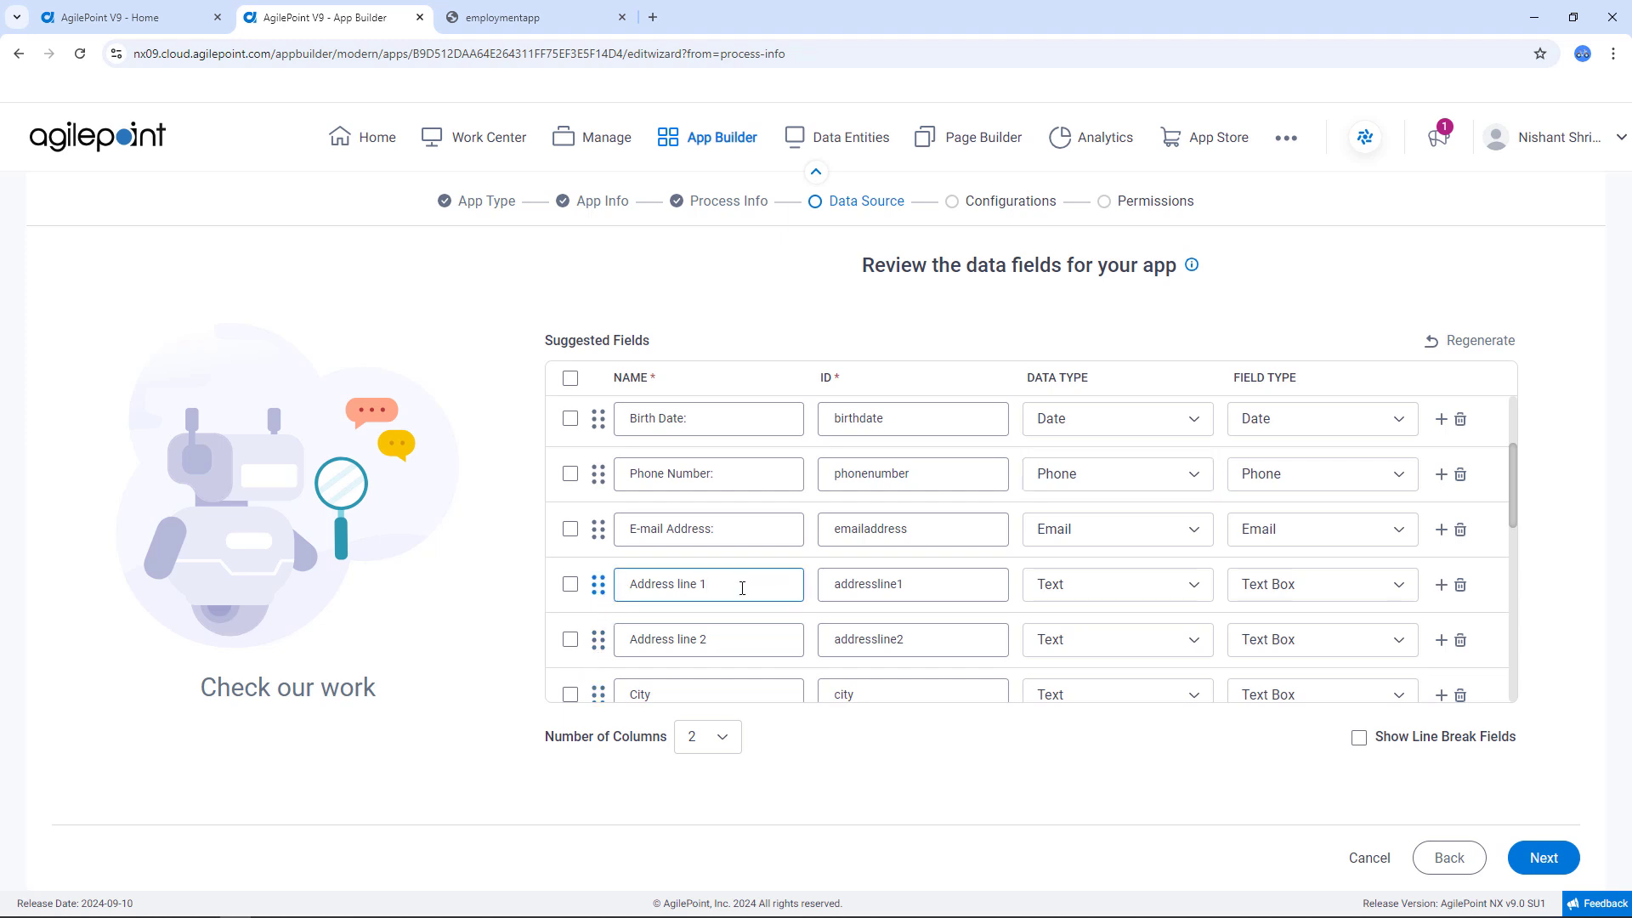
key(BackSpace)
click(1089, 588)
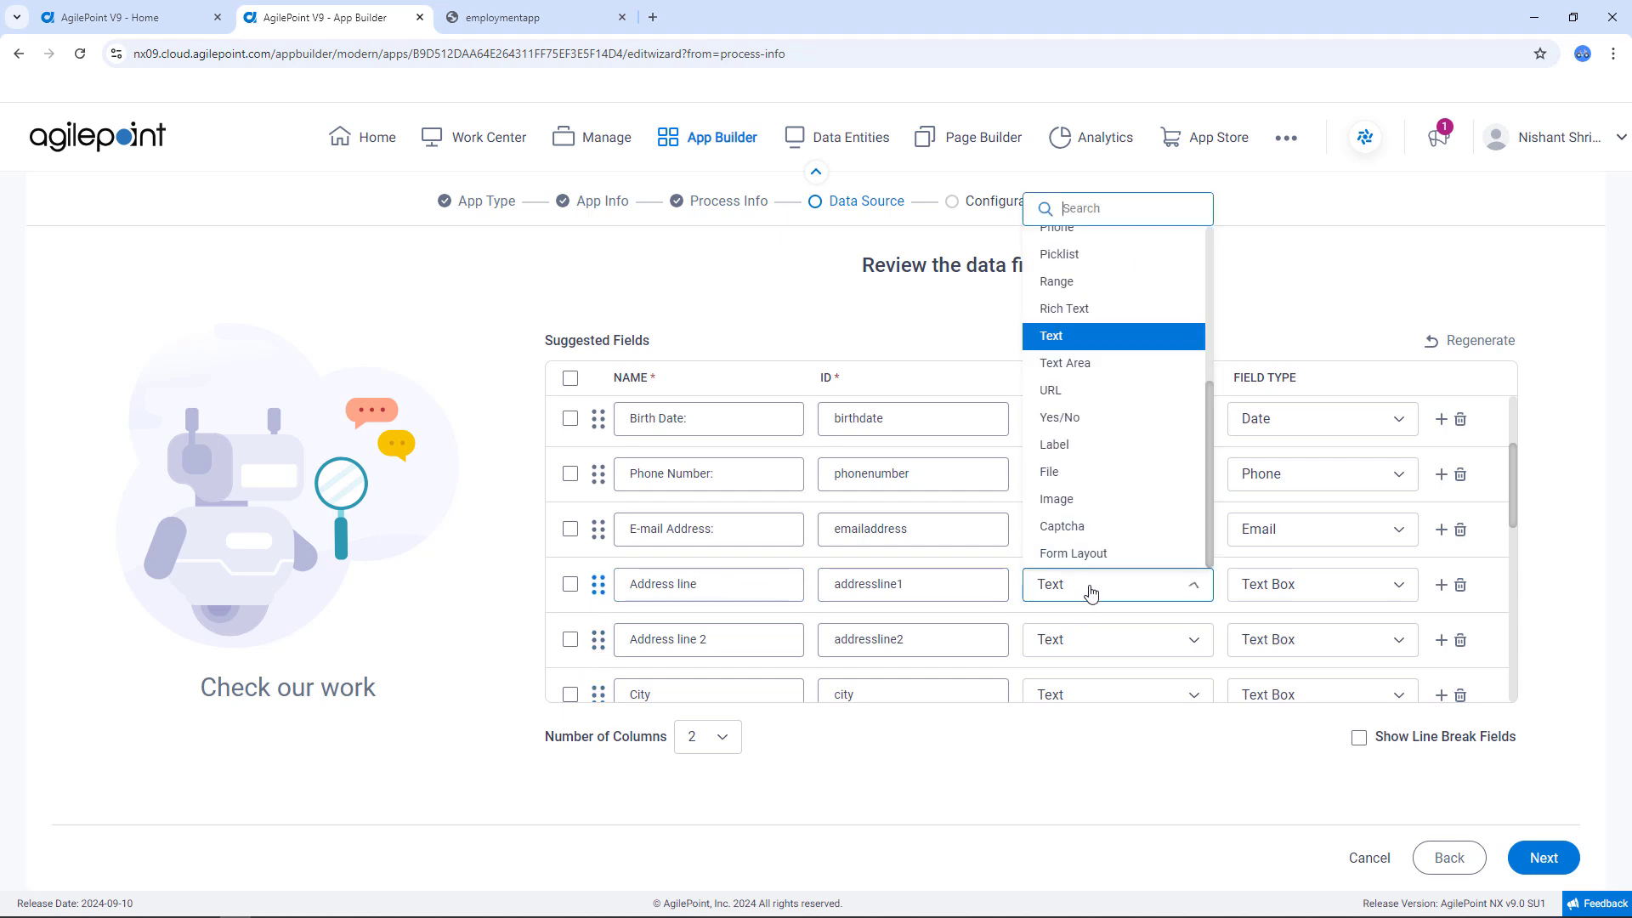
click(1088, 363)
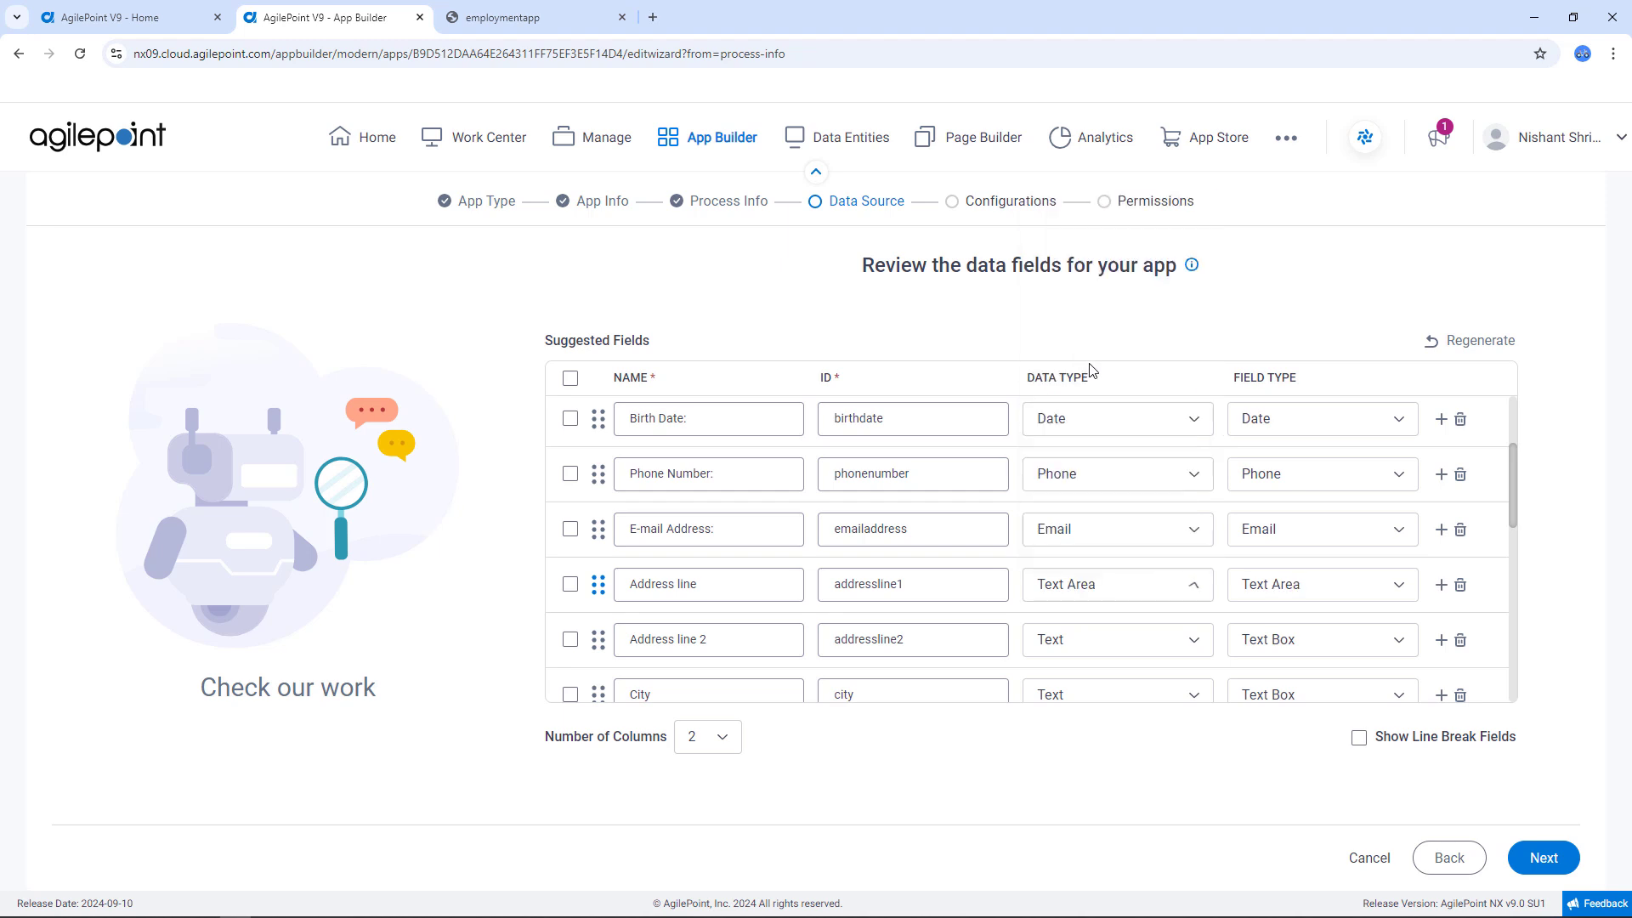
click(1459, 640)
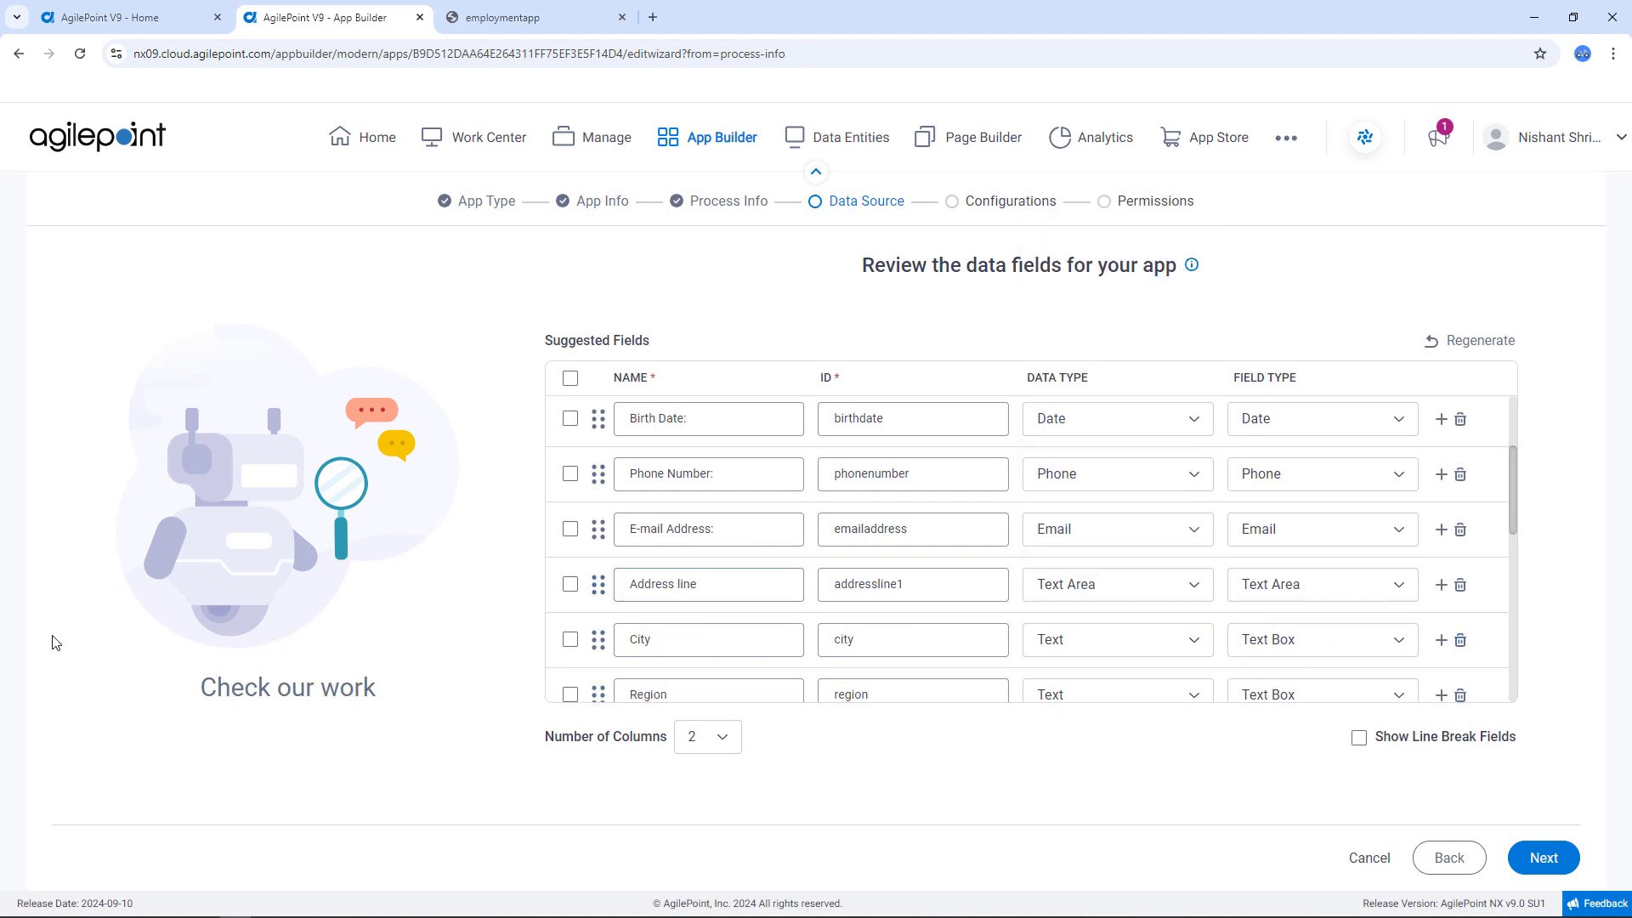
Set the Region field's data type to Picklist and configure it with the existing Region picklist
click(885, 640)
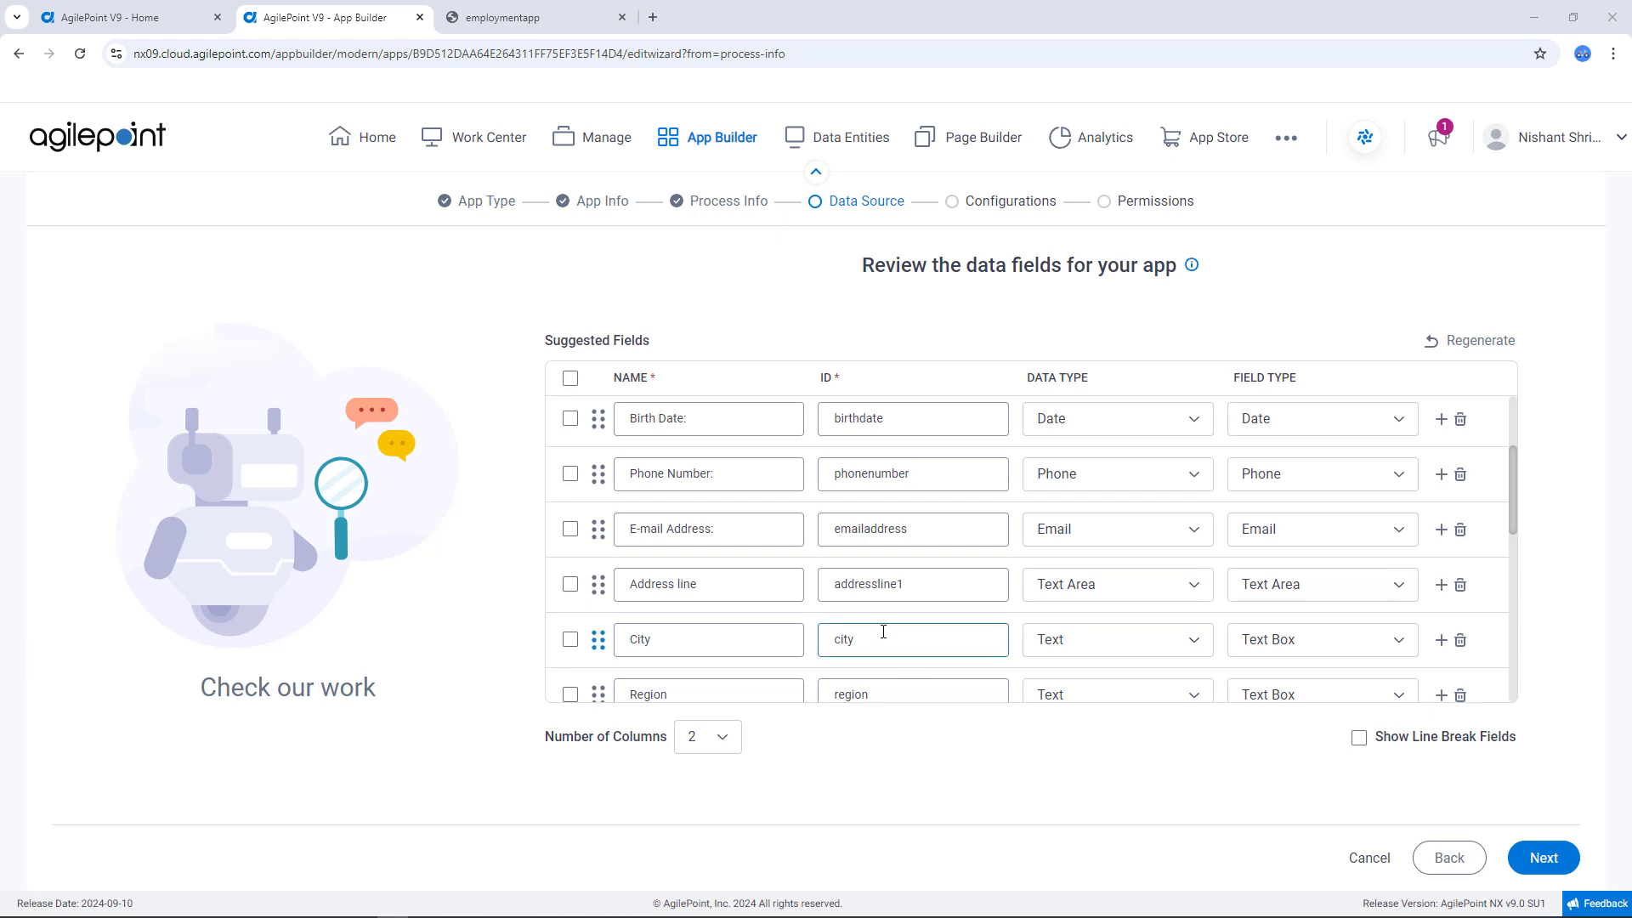
scroll(884, 631, down, 1)
click(667, 620)
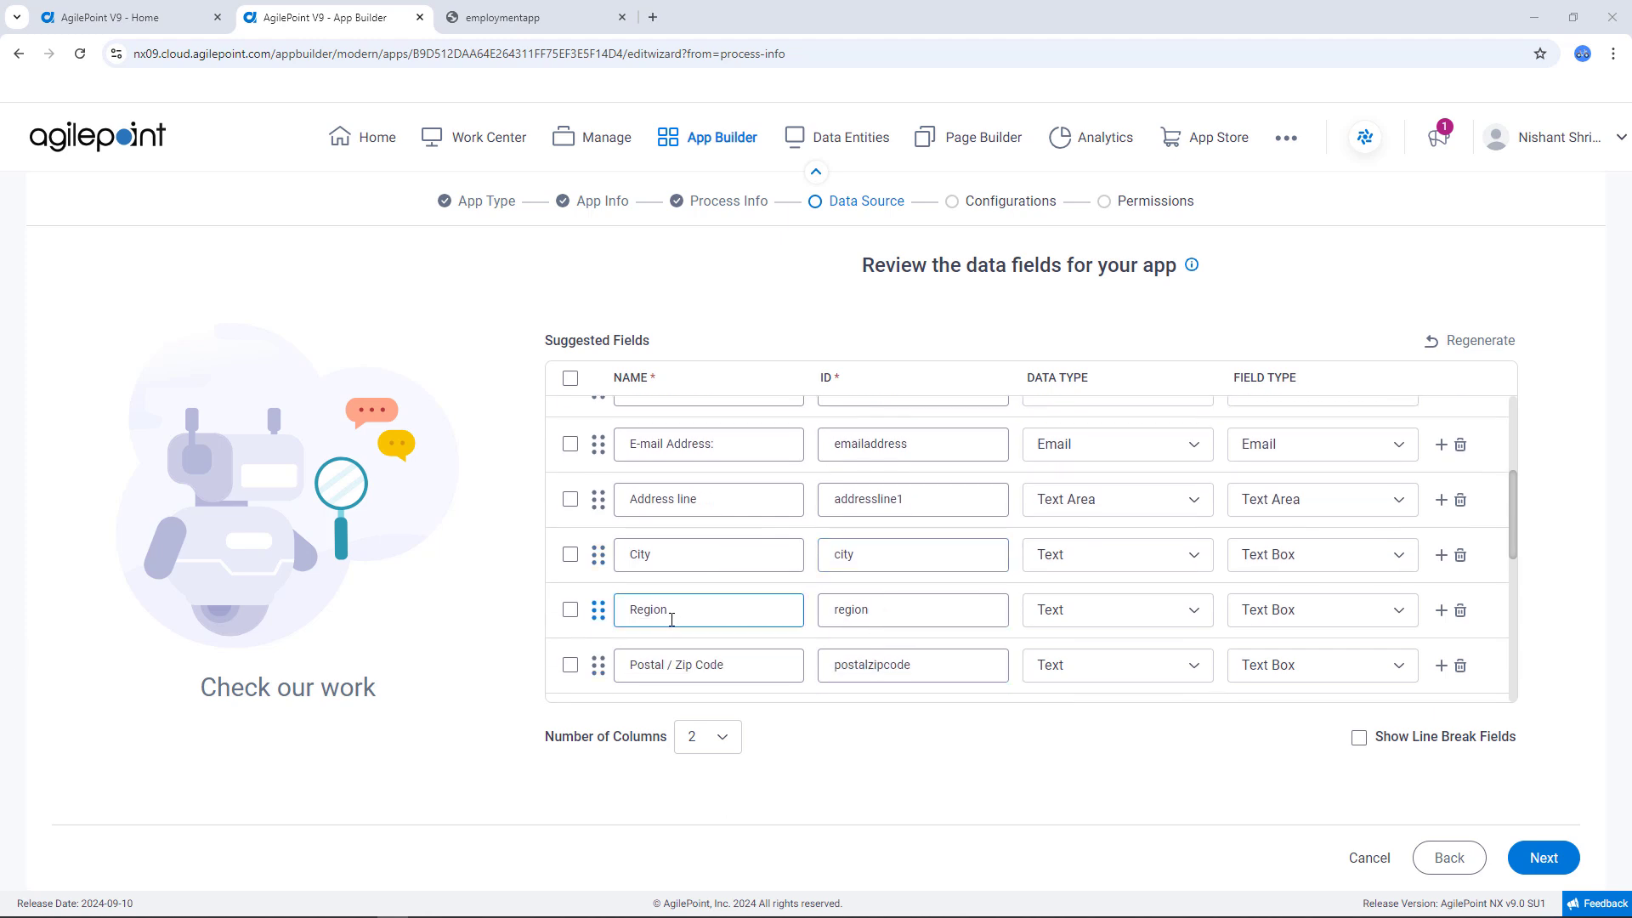
key(alt+Tab)
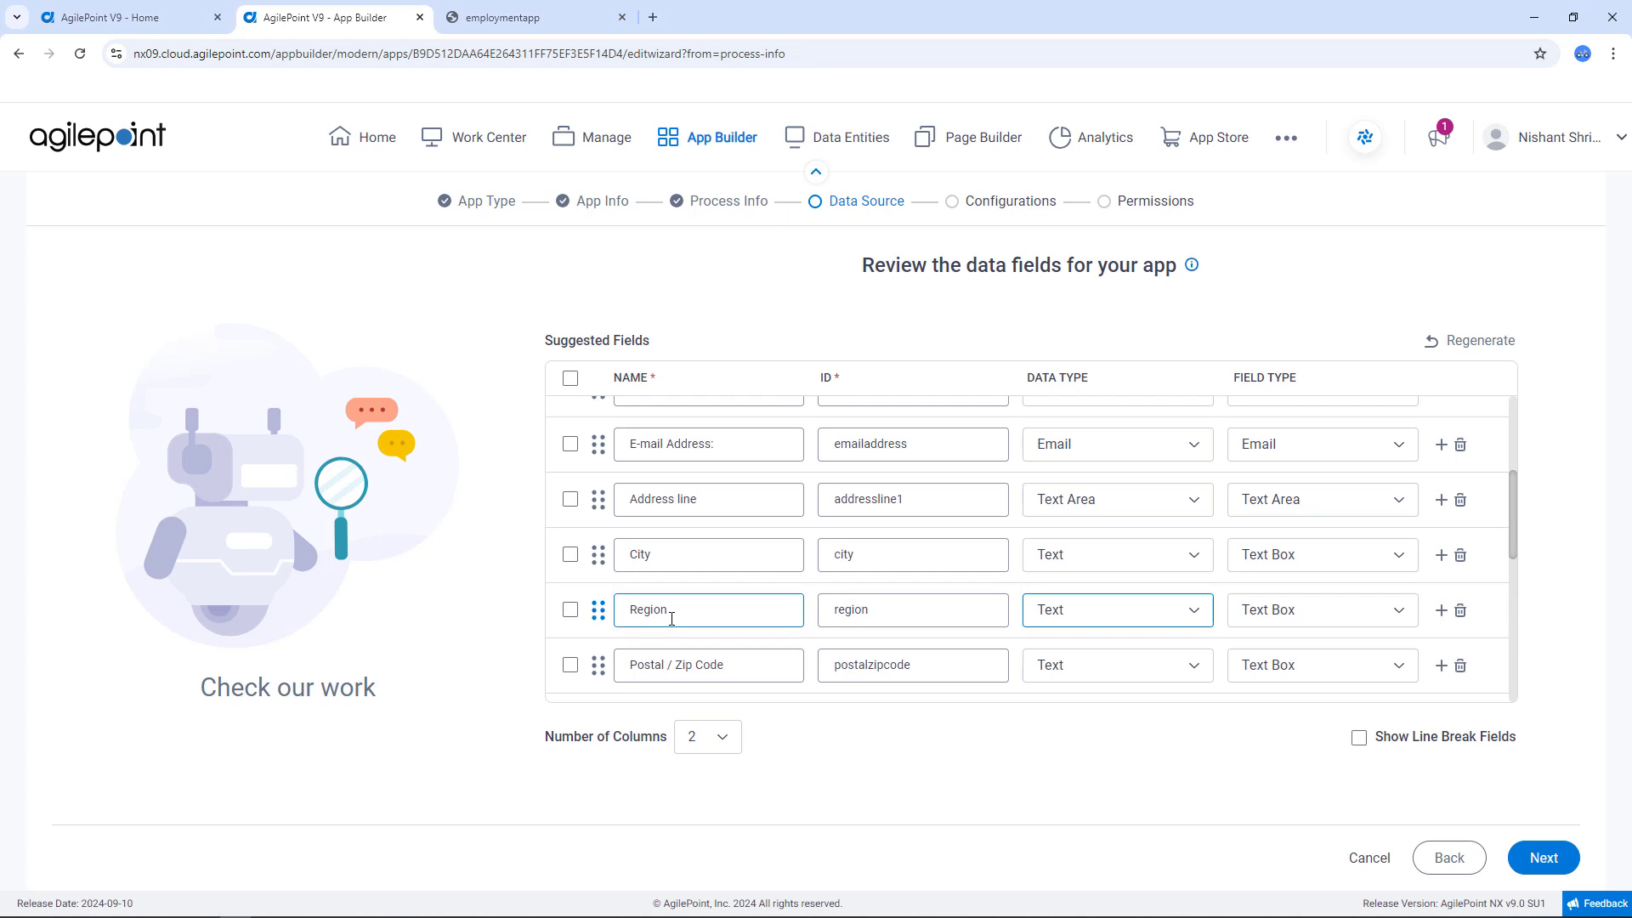
click(1192, 611)
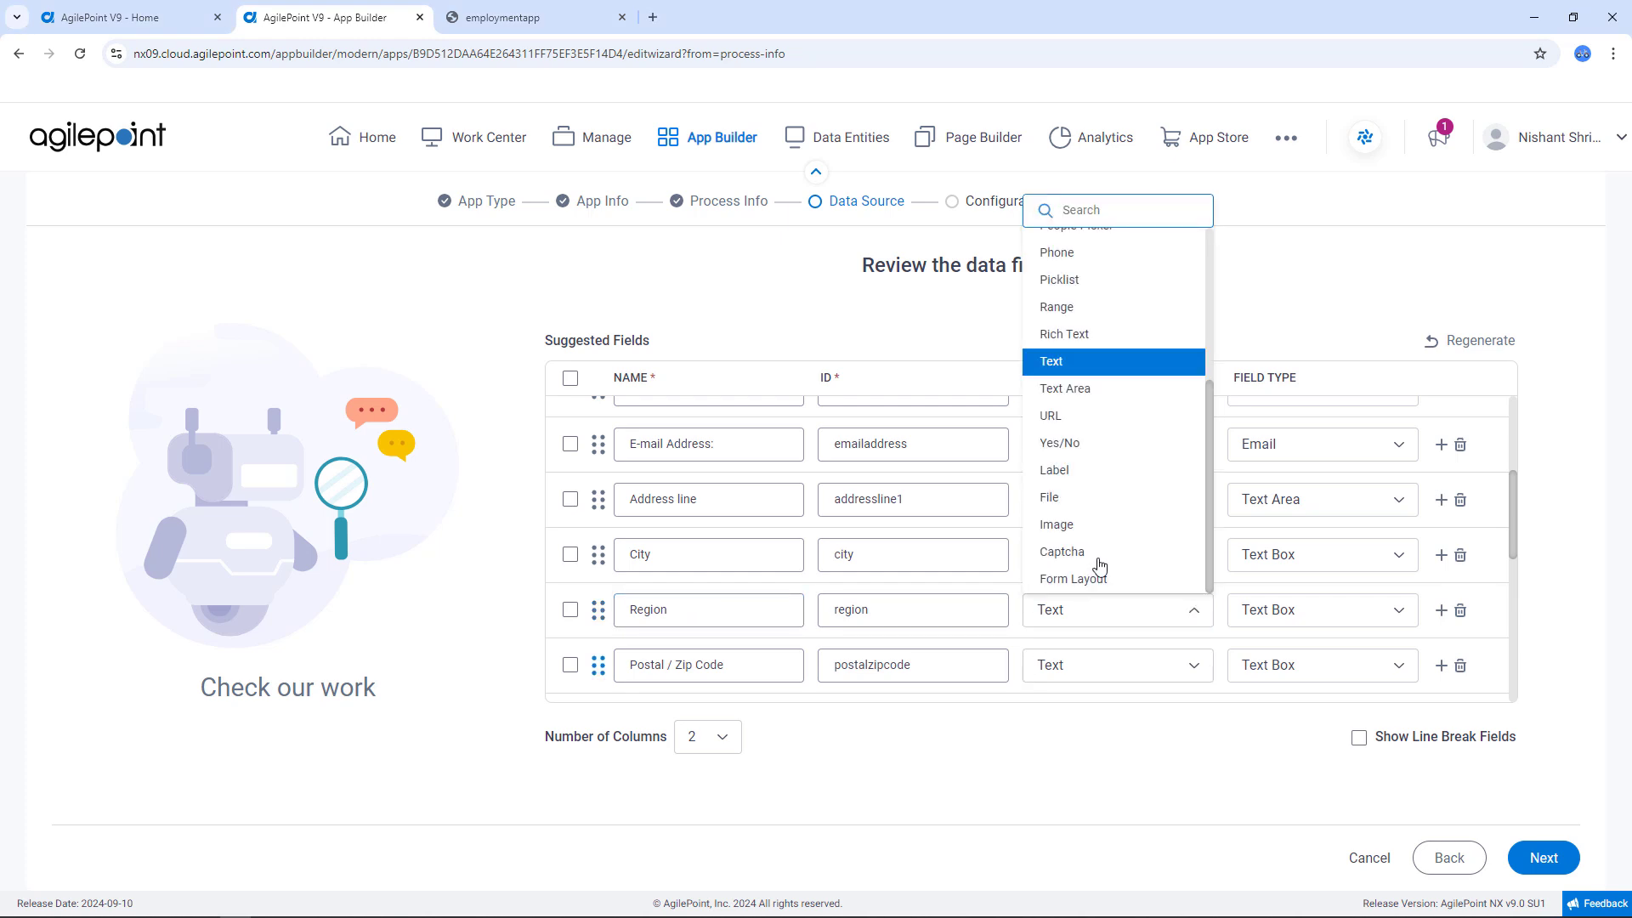
click(1073, 280)
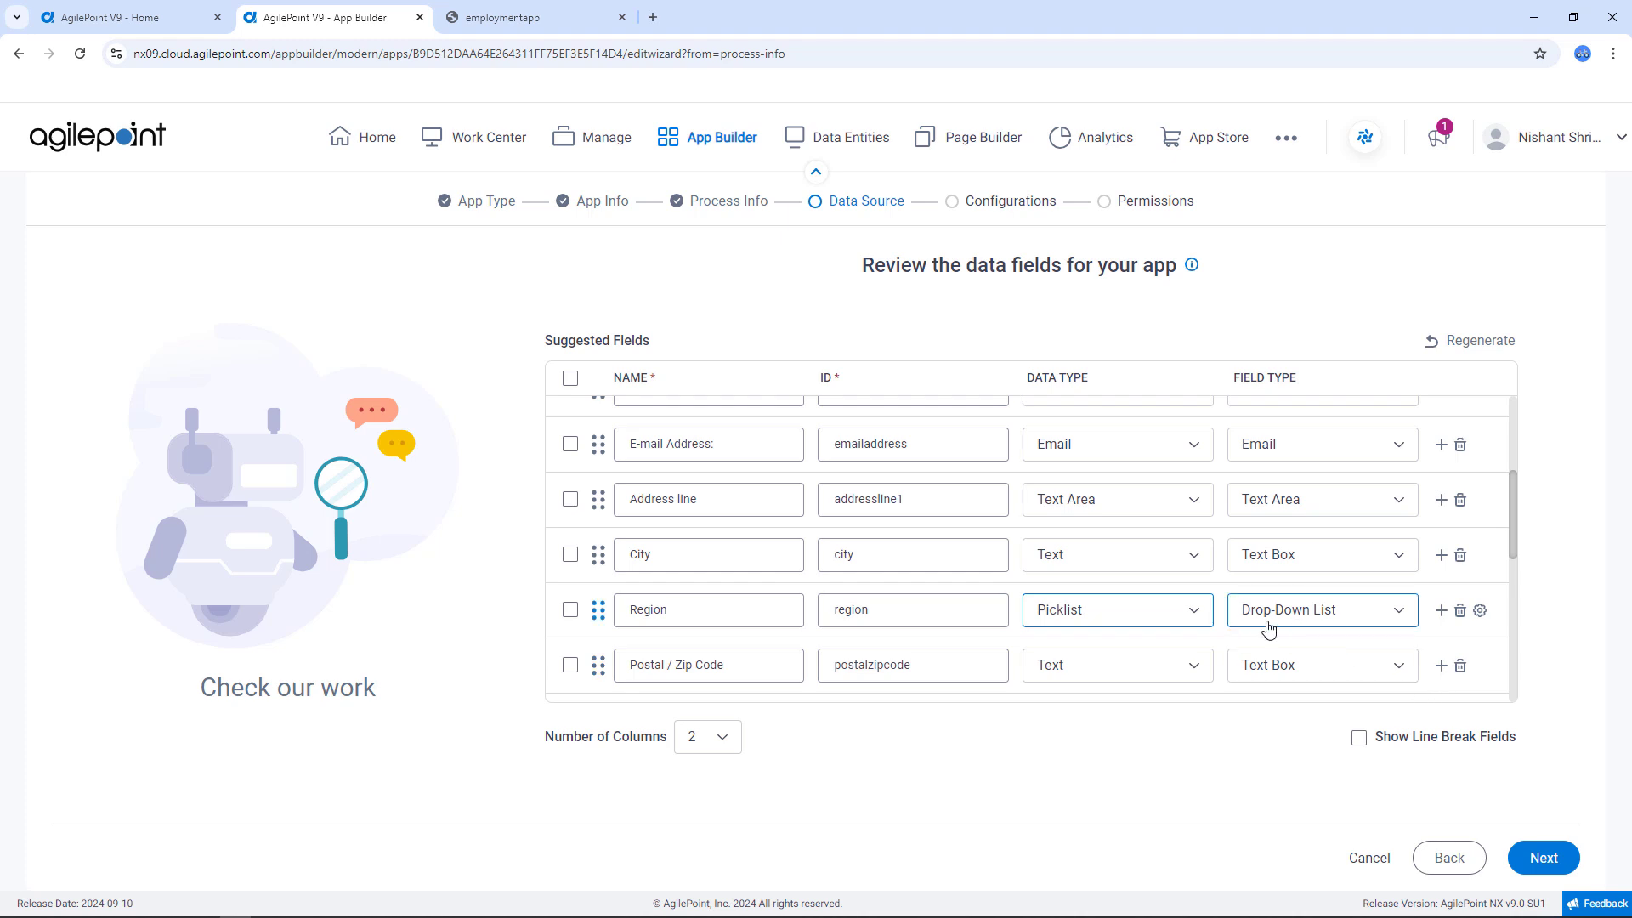
click(1480, 611)
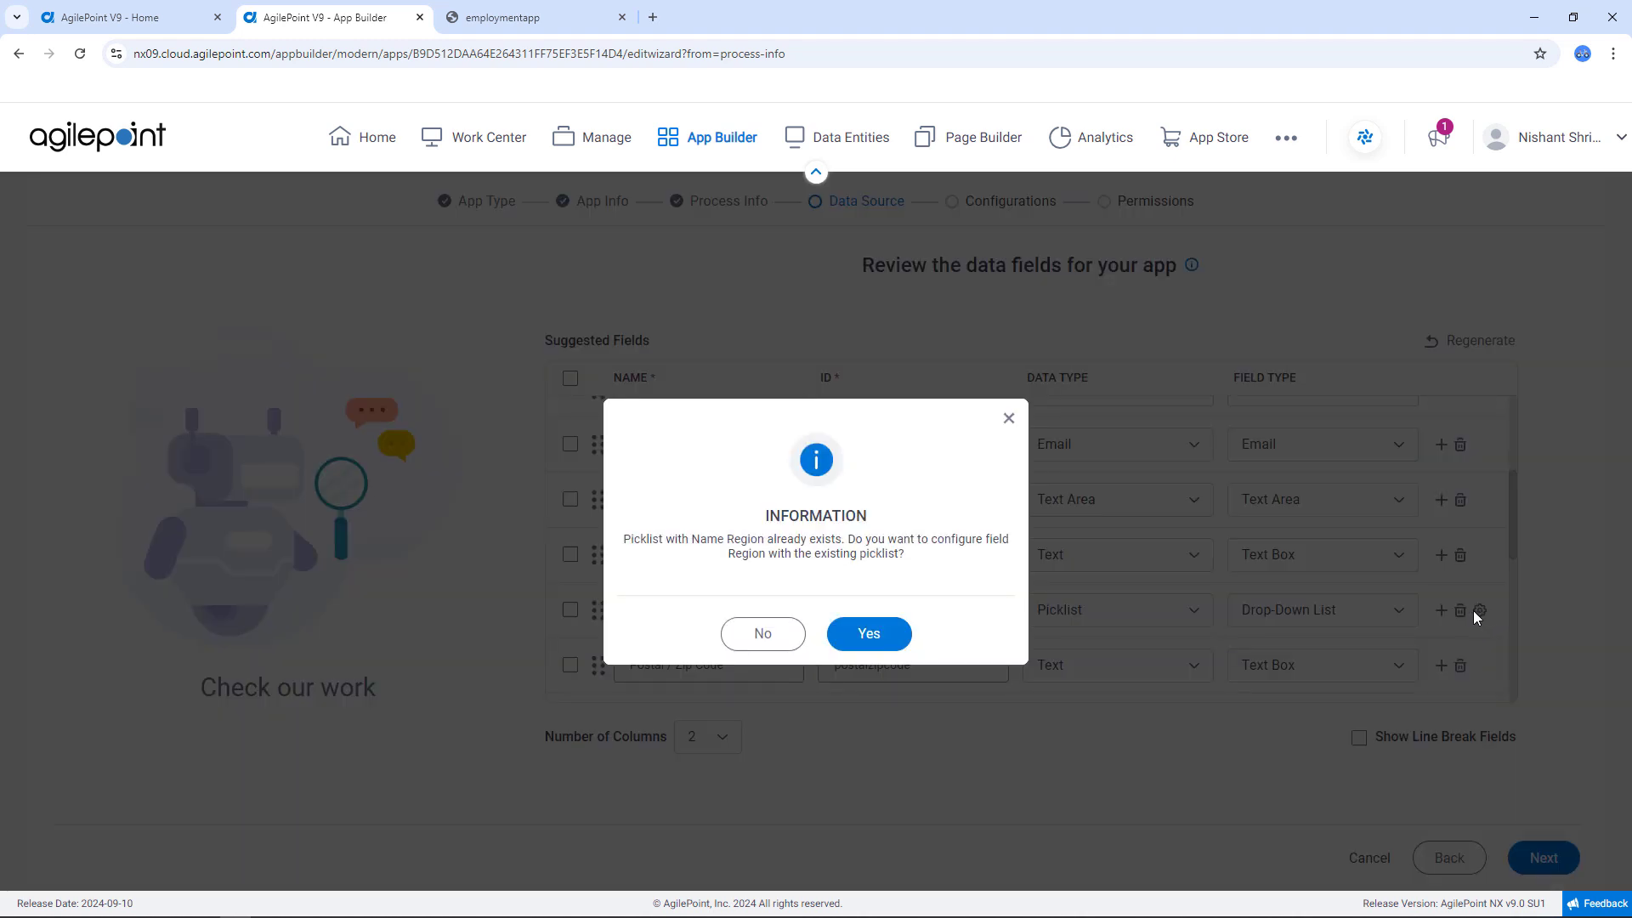
click(878, 640)
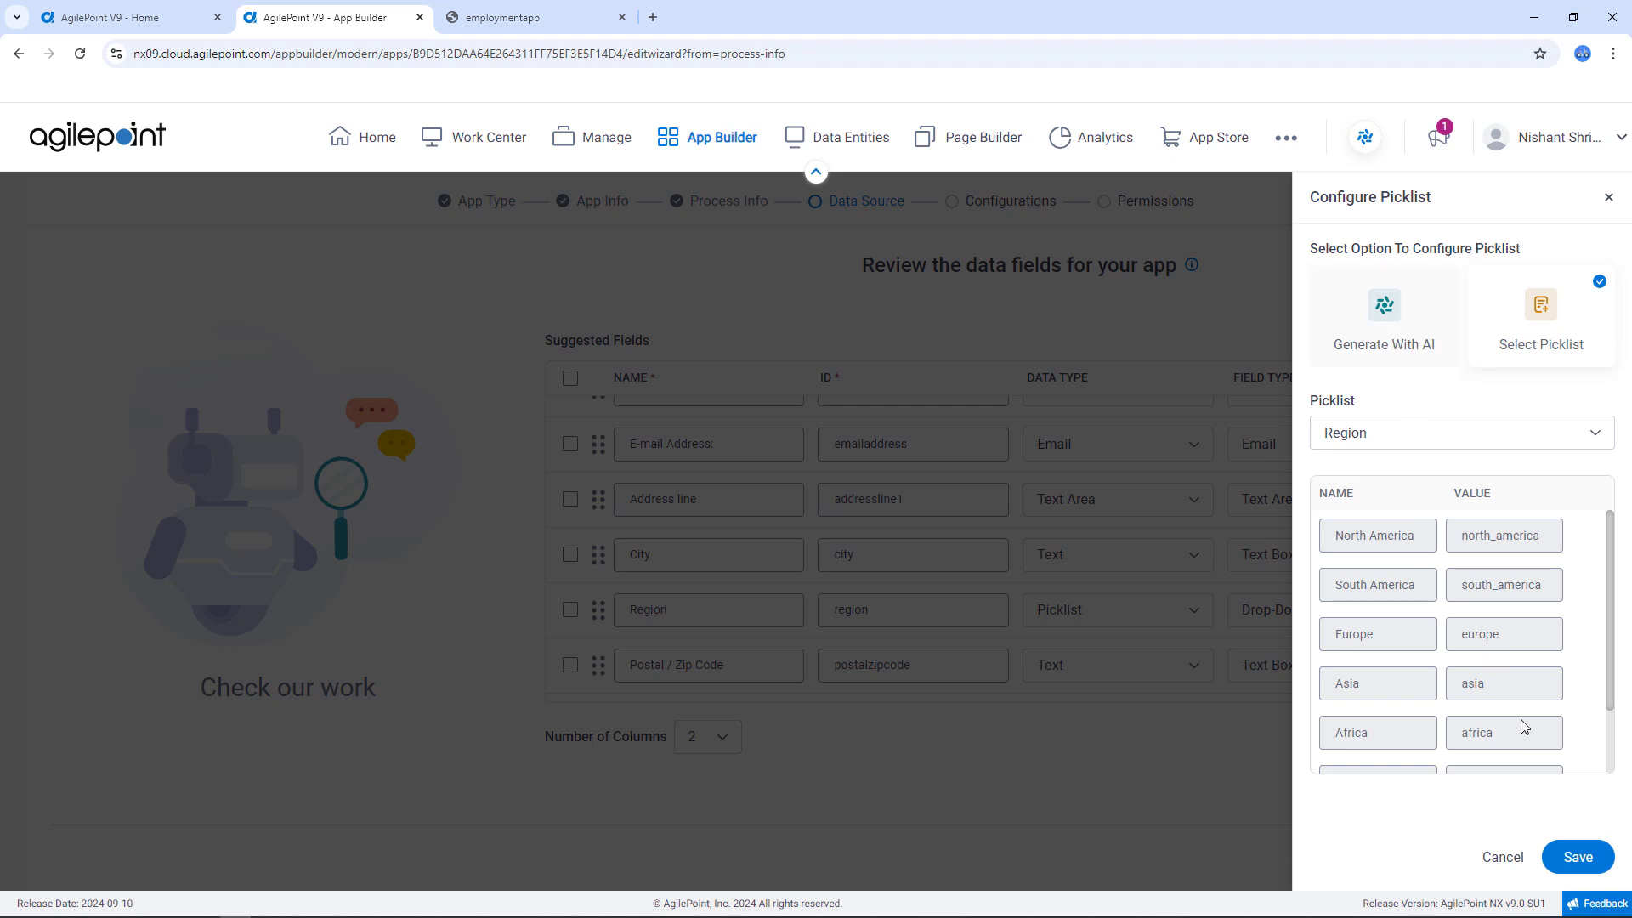
click(1584, 858)
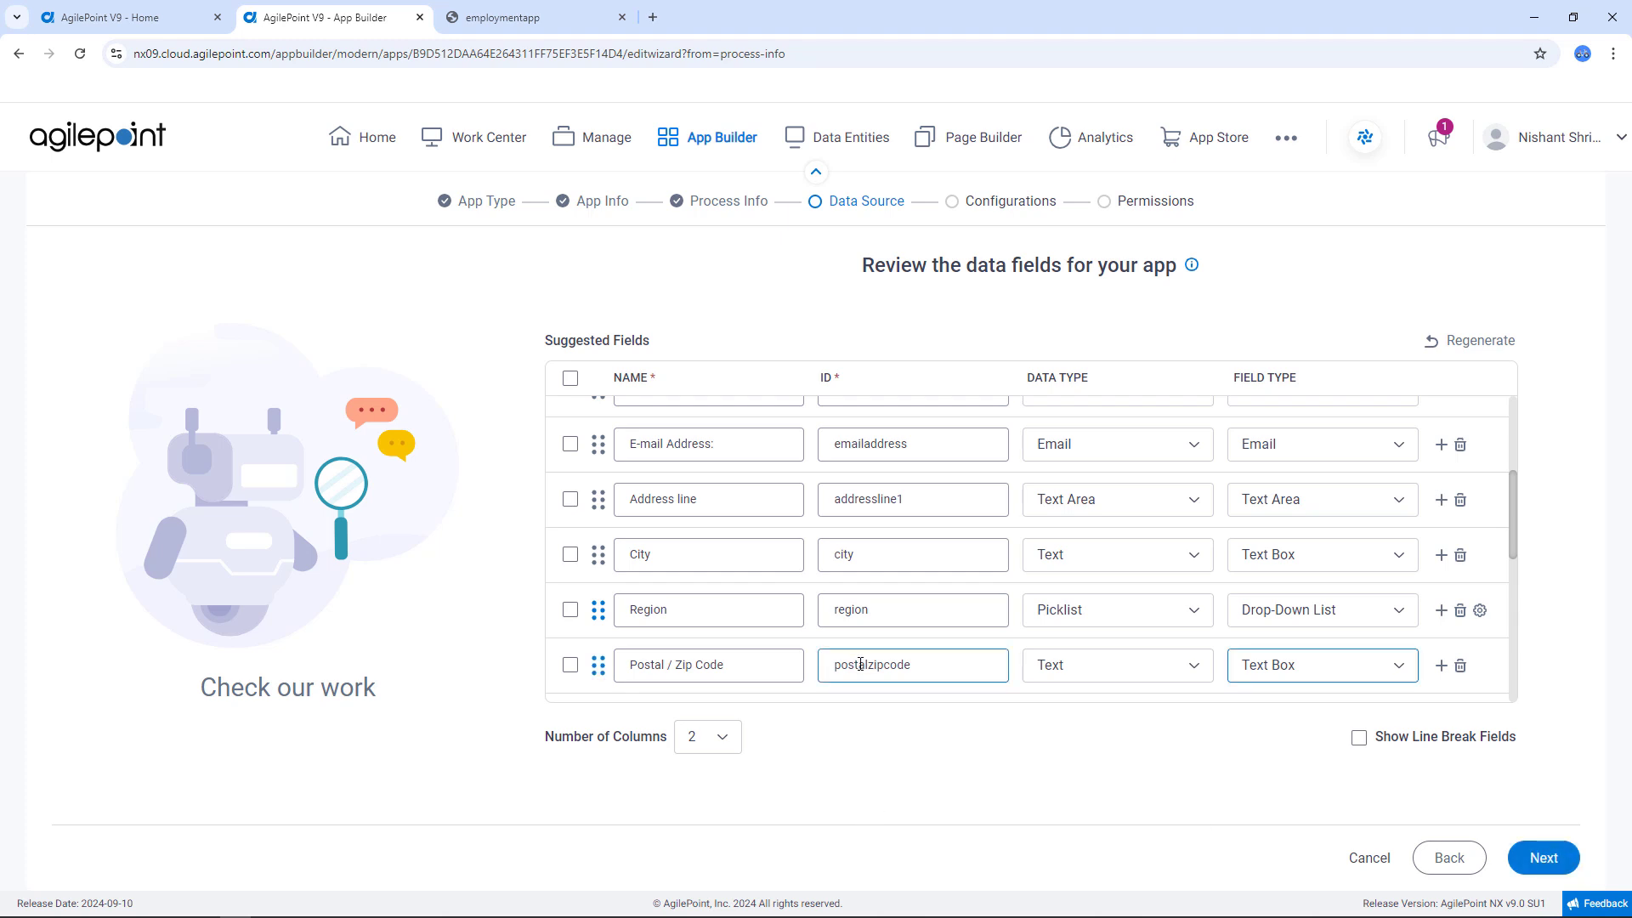
Set the Postal / Zip Code field's type to Postal Code and configure the Country field with the existing Country/region picklist
click(1307, 671)
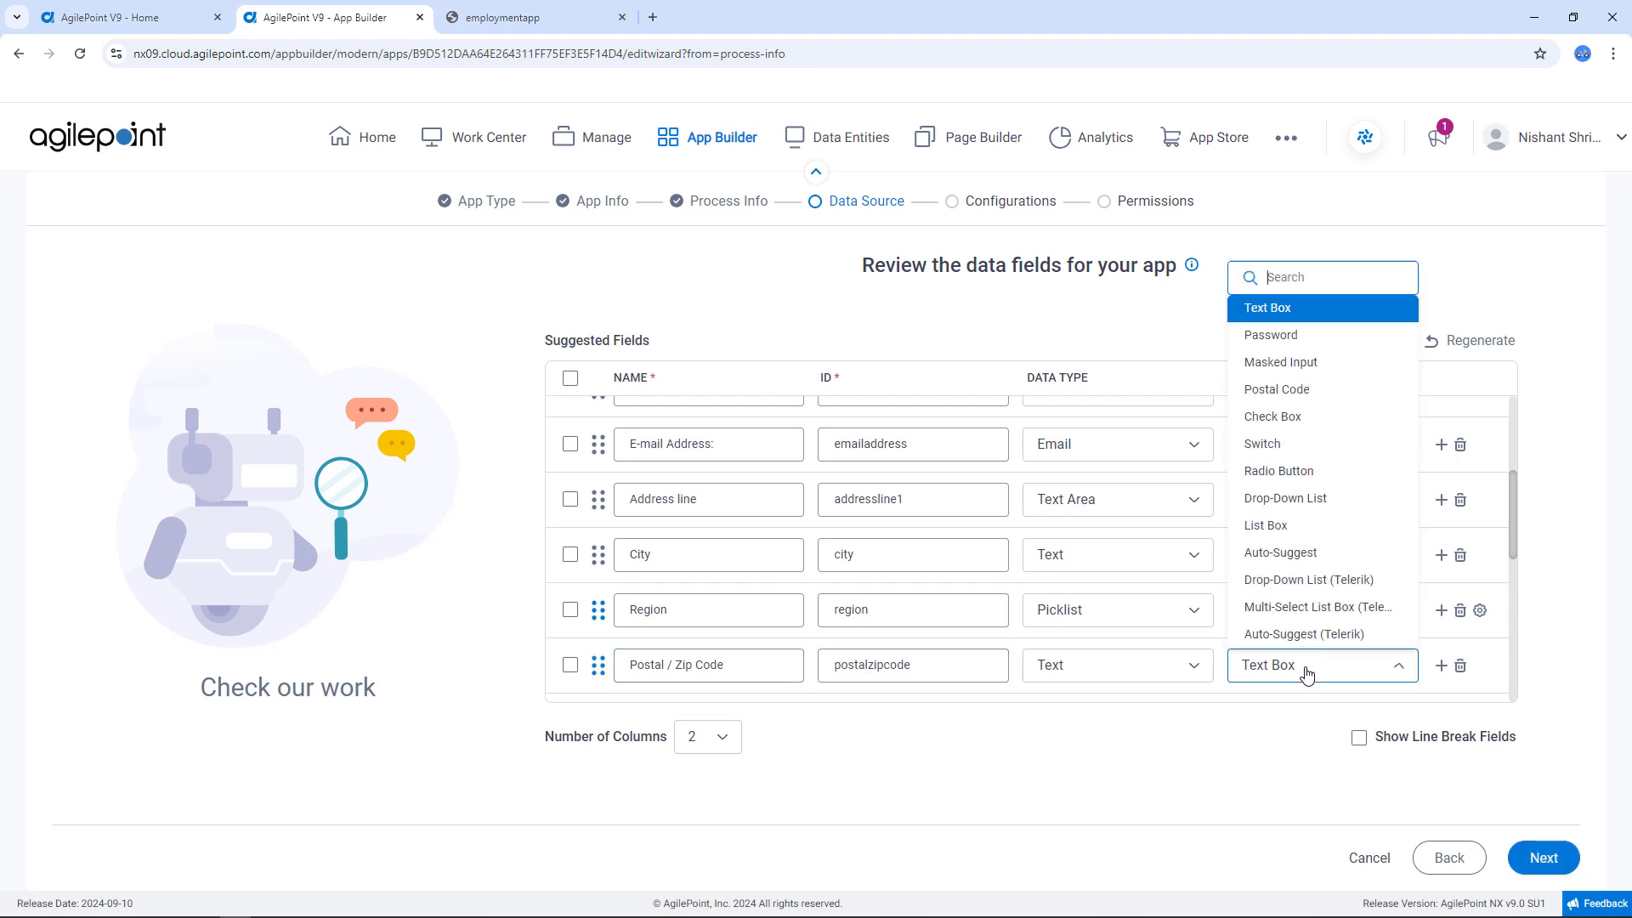
click(1291, 394)
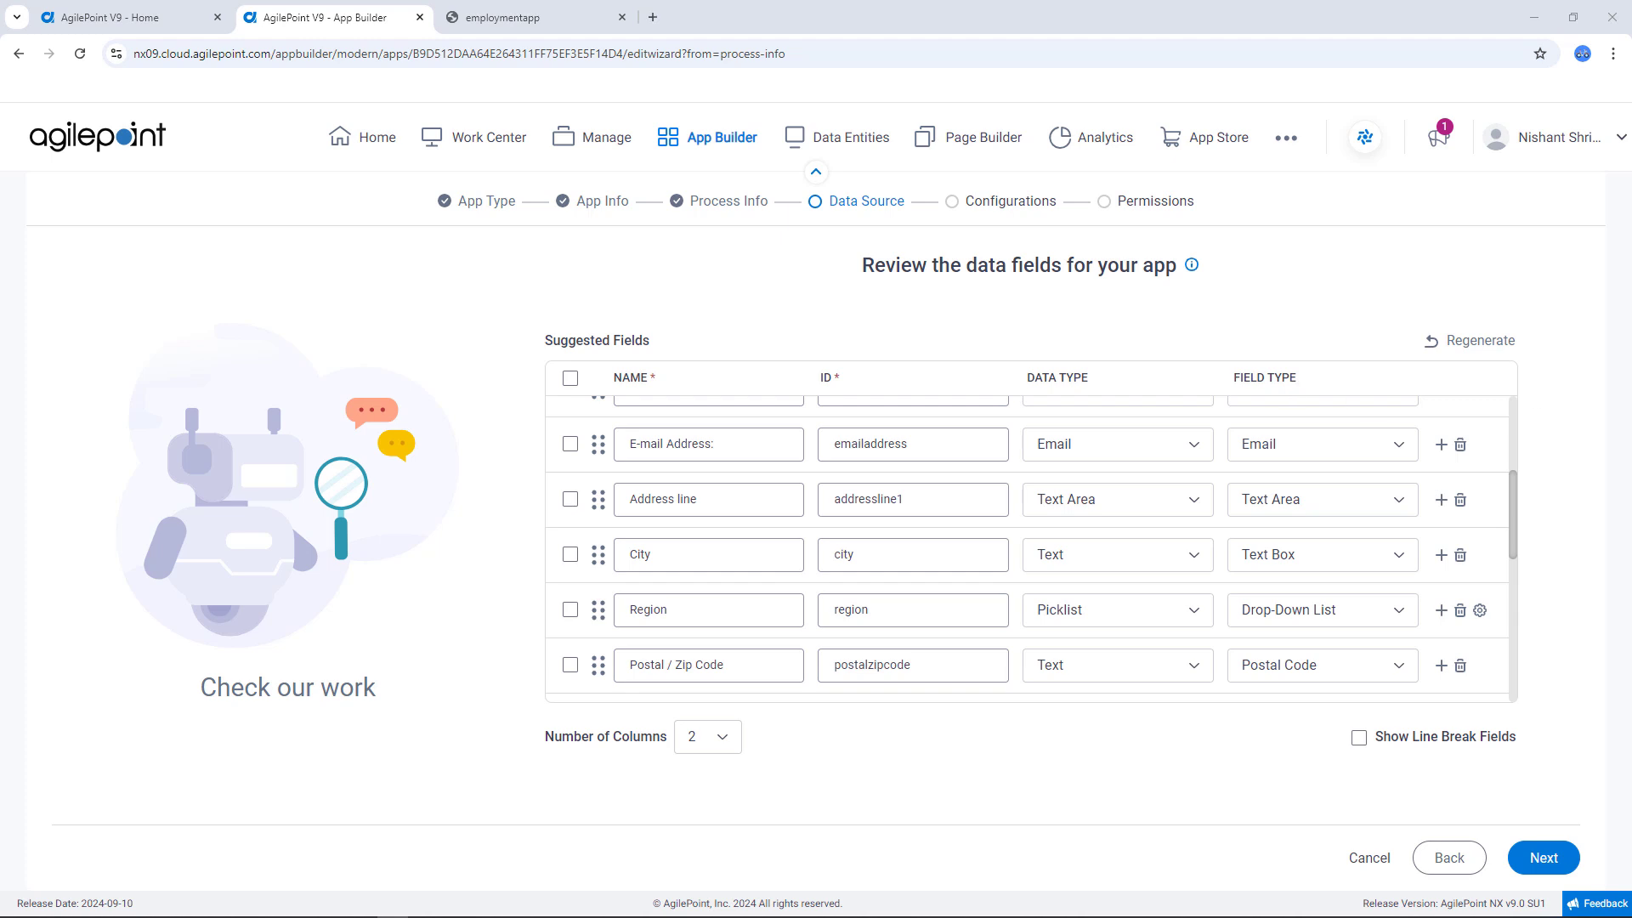
drag(1508, 500, 1503, 542)
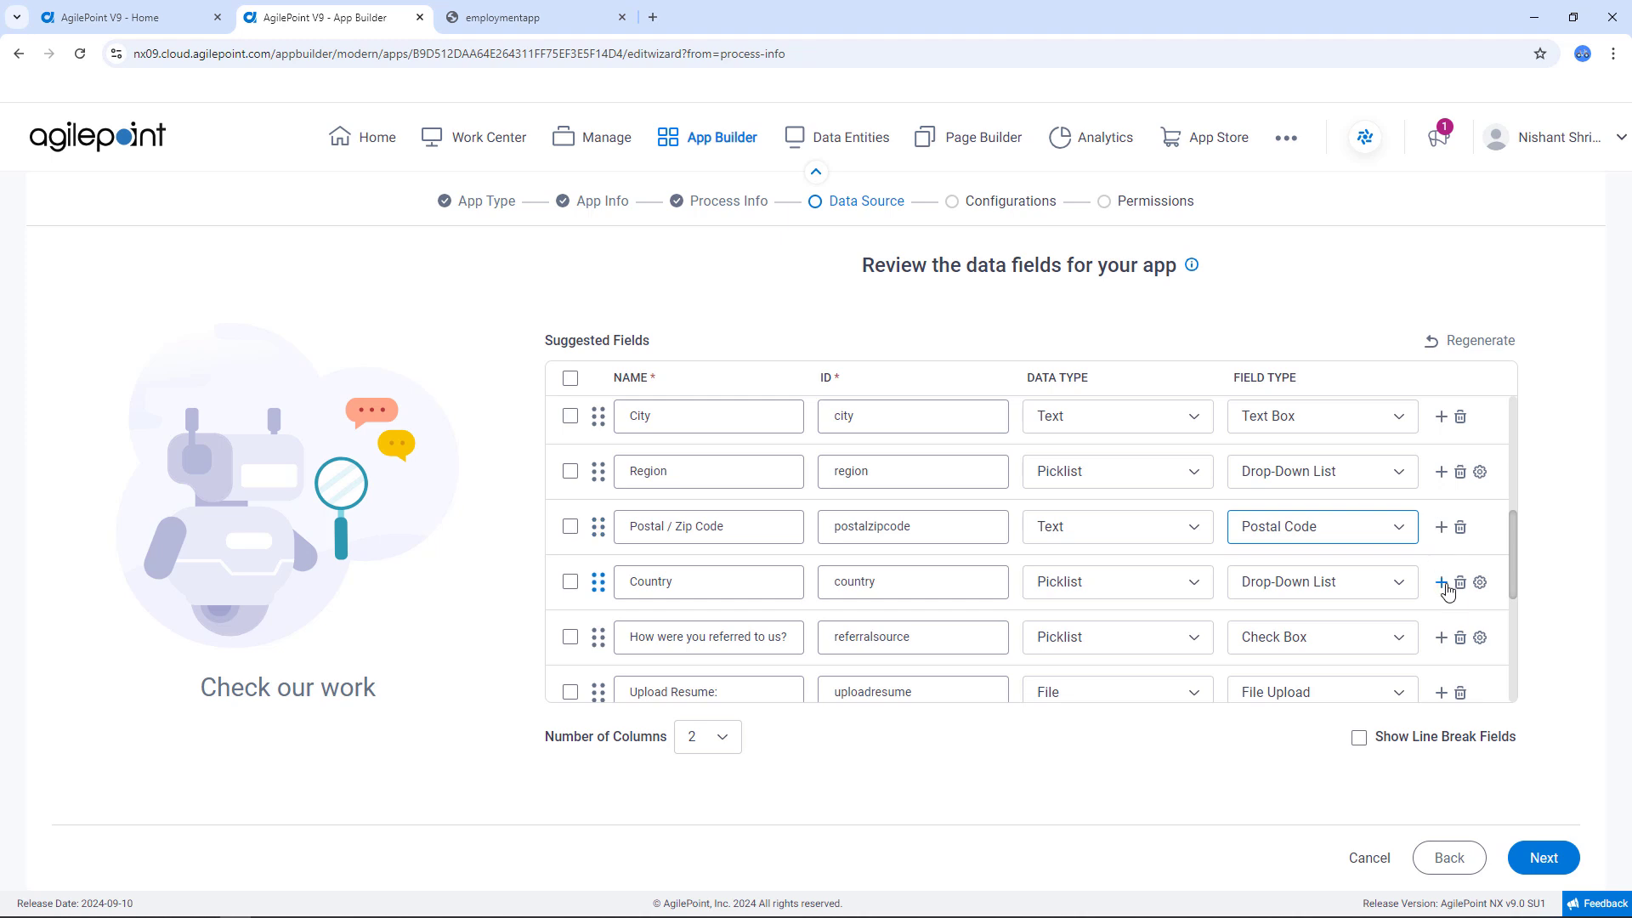
click(1481, 587)
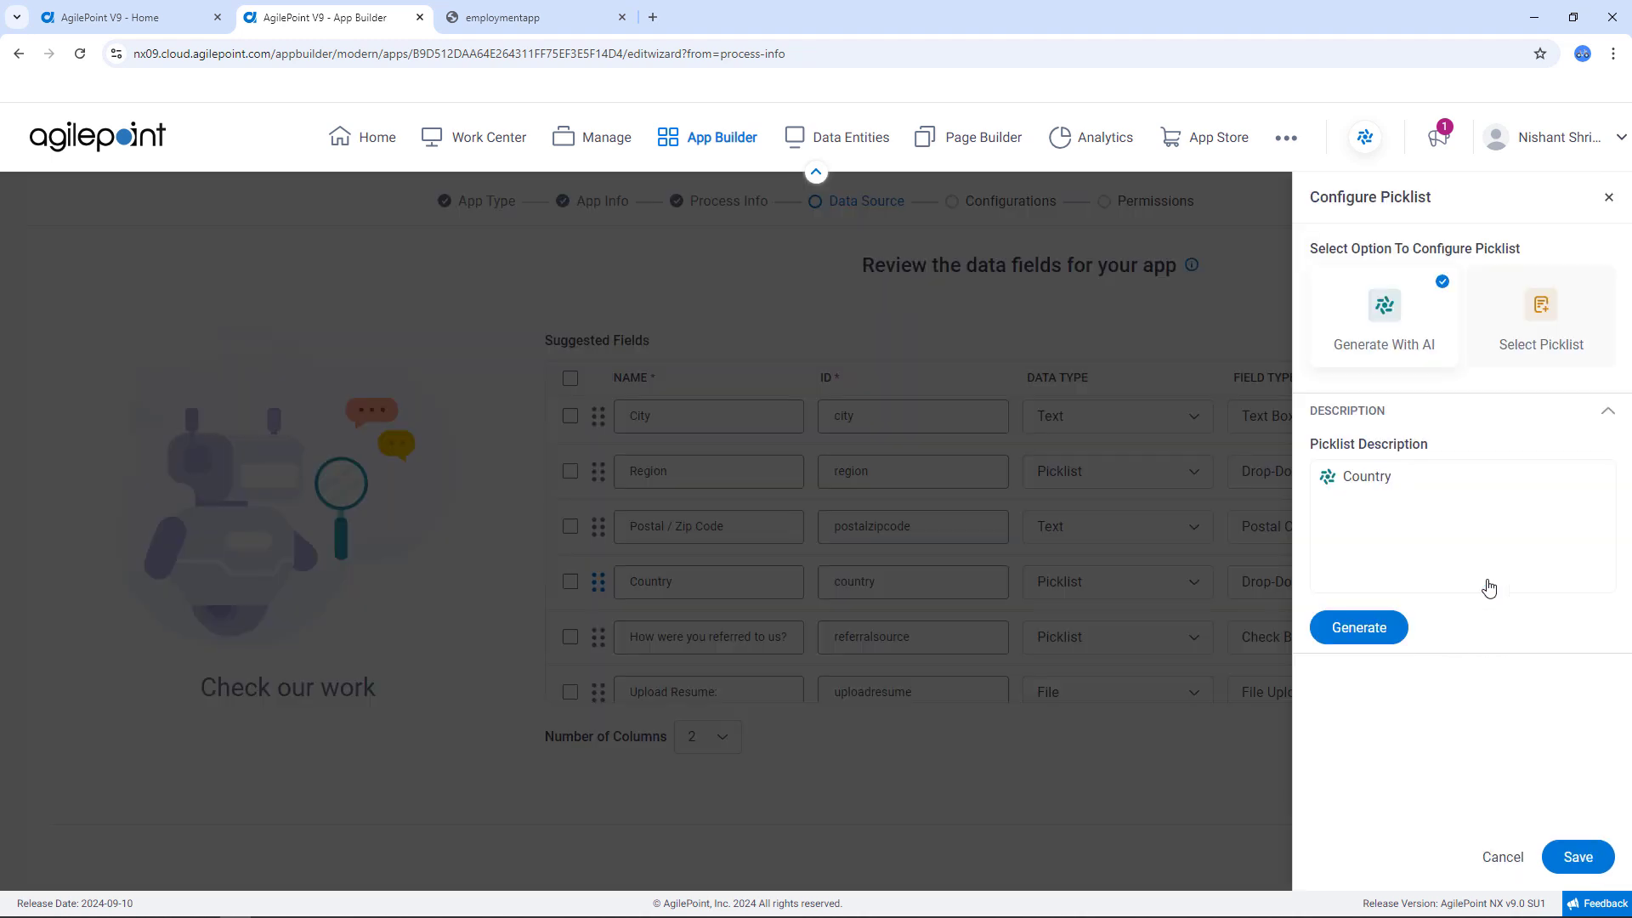
click(1540, 340)
click(1430, 434)
text(cou)
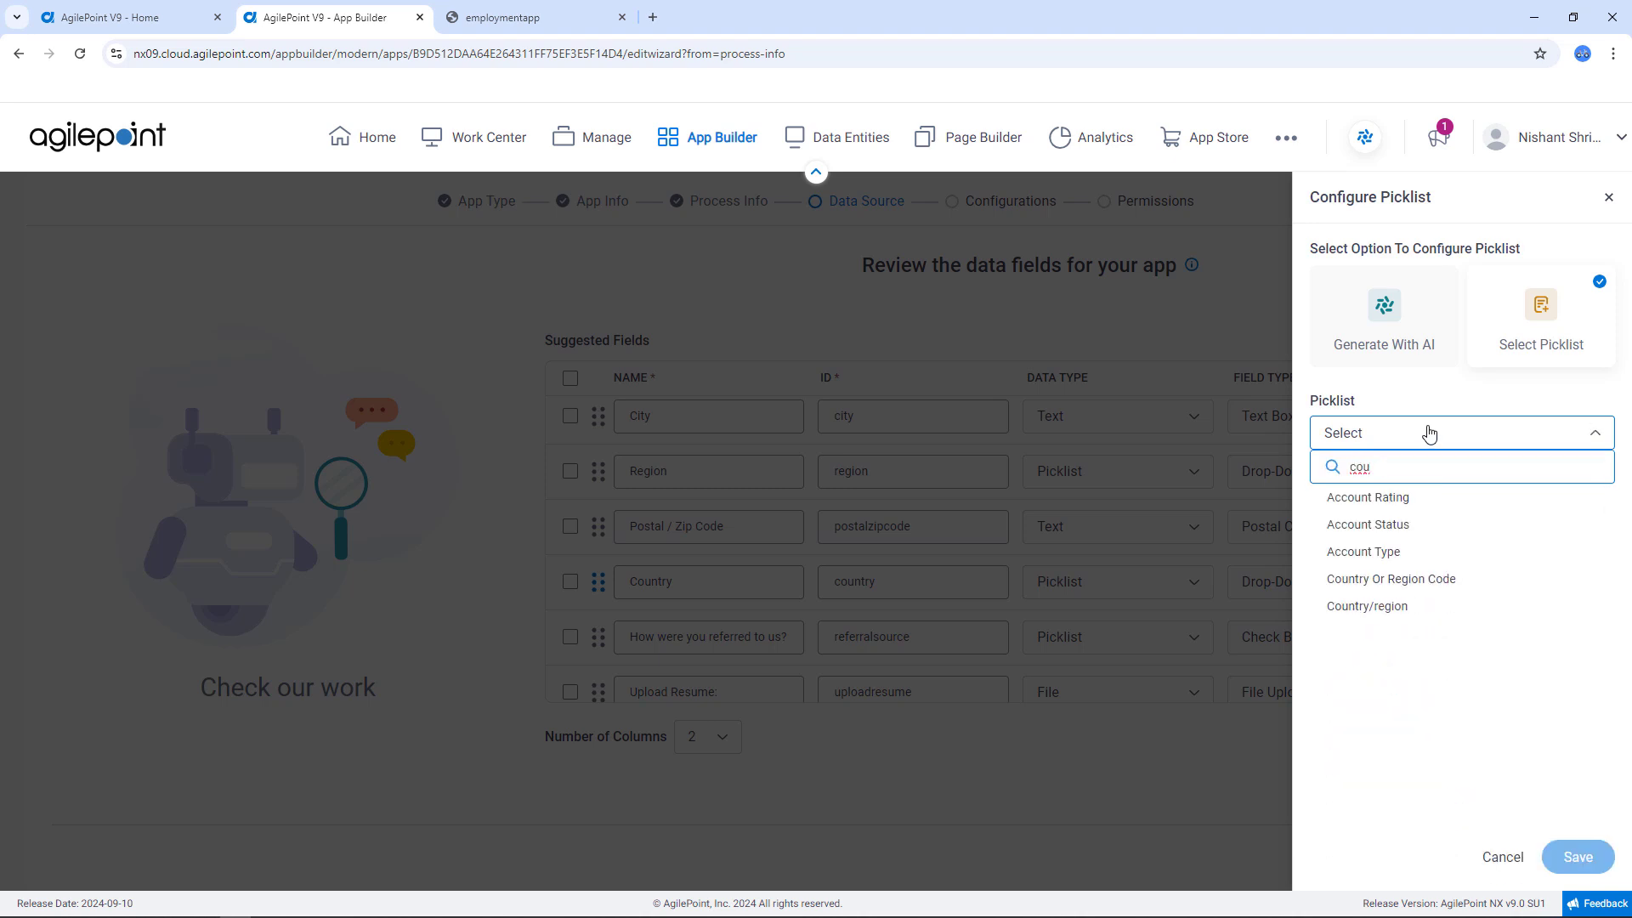
click(1394, 607)
click(1576, 857)
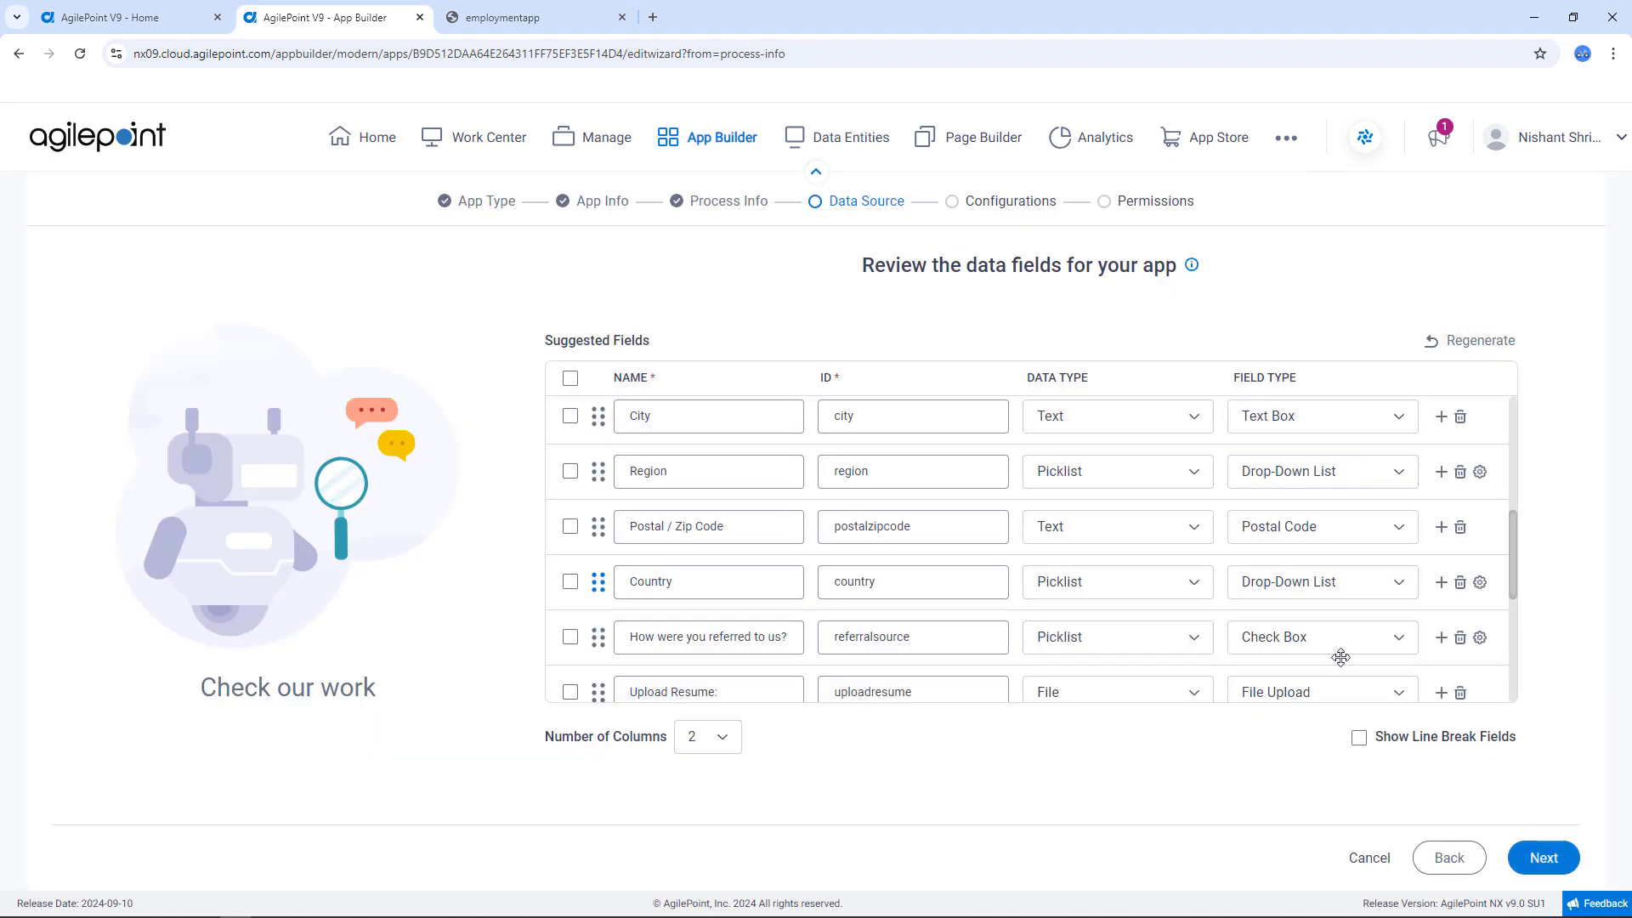
Configure the referral source field with the existing "How were you referred to us?" picklist
scroll(1169, 600, down, 1)
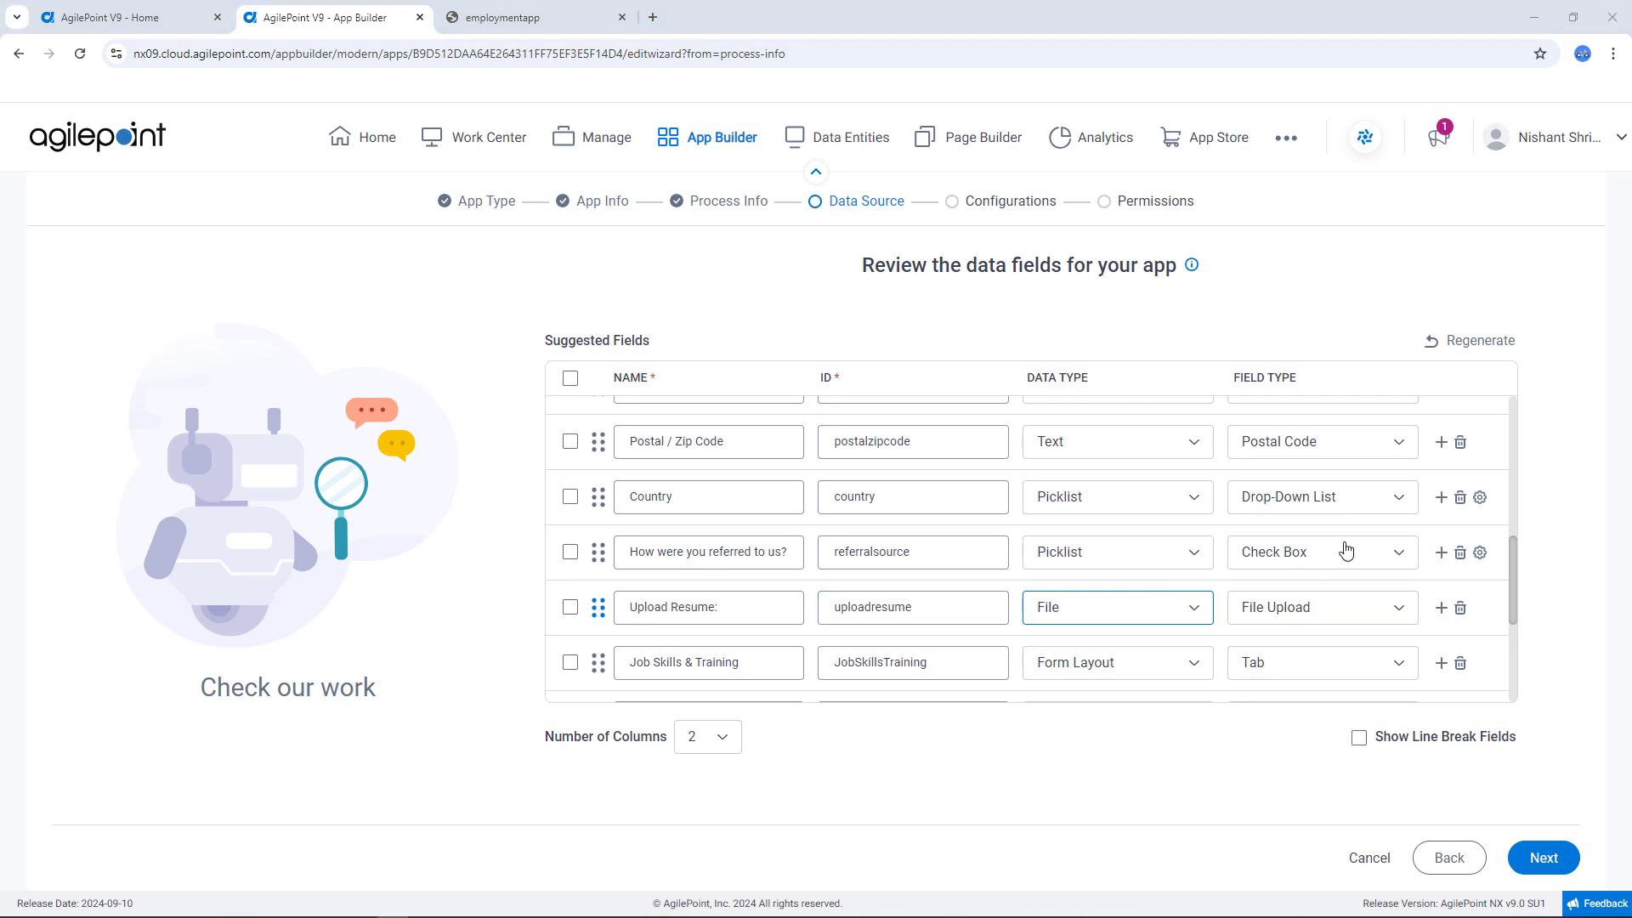
click(552, 22)
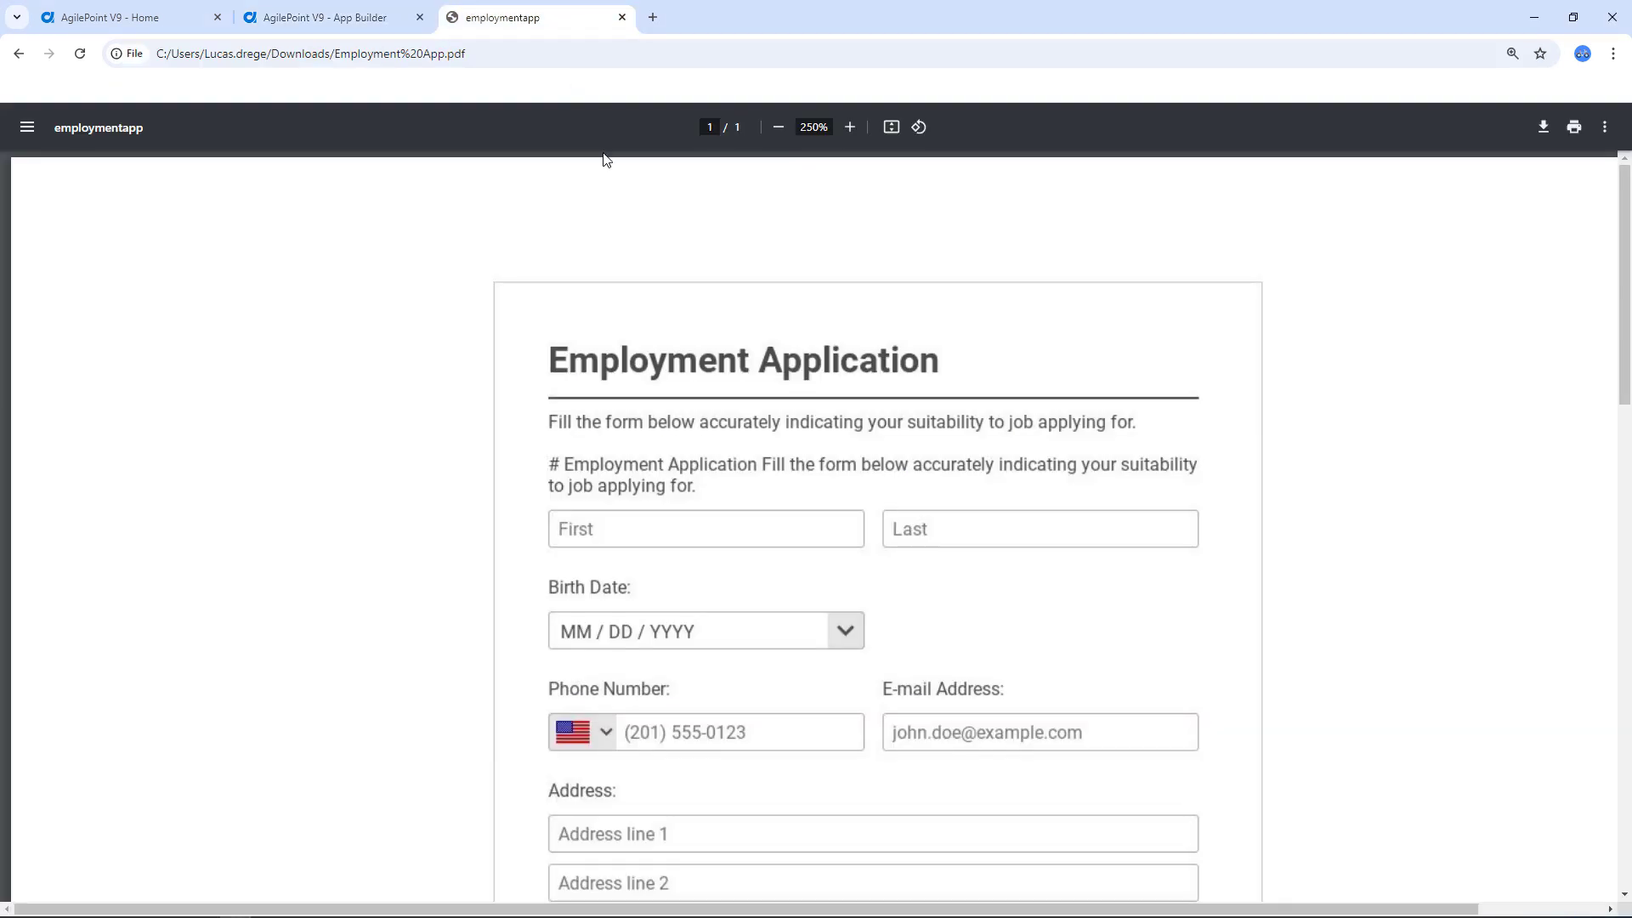
click(338, 18)
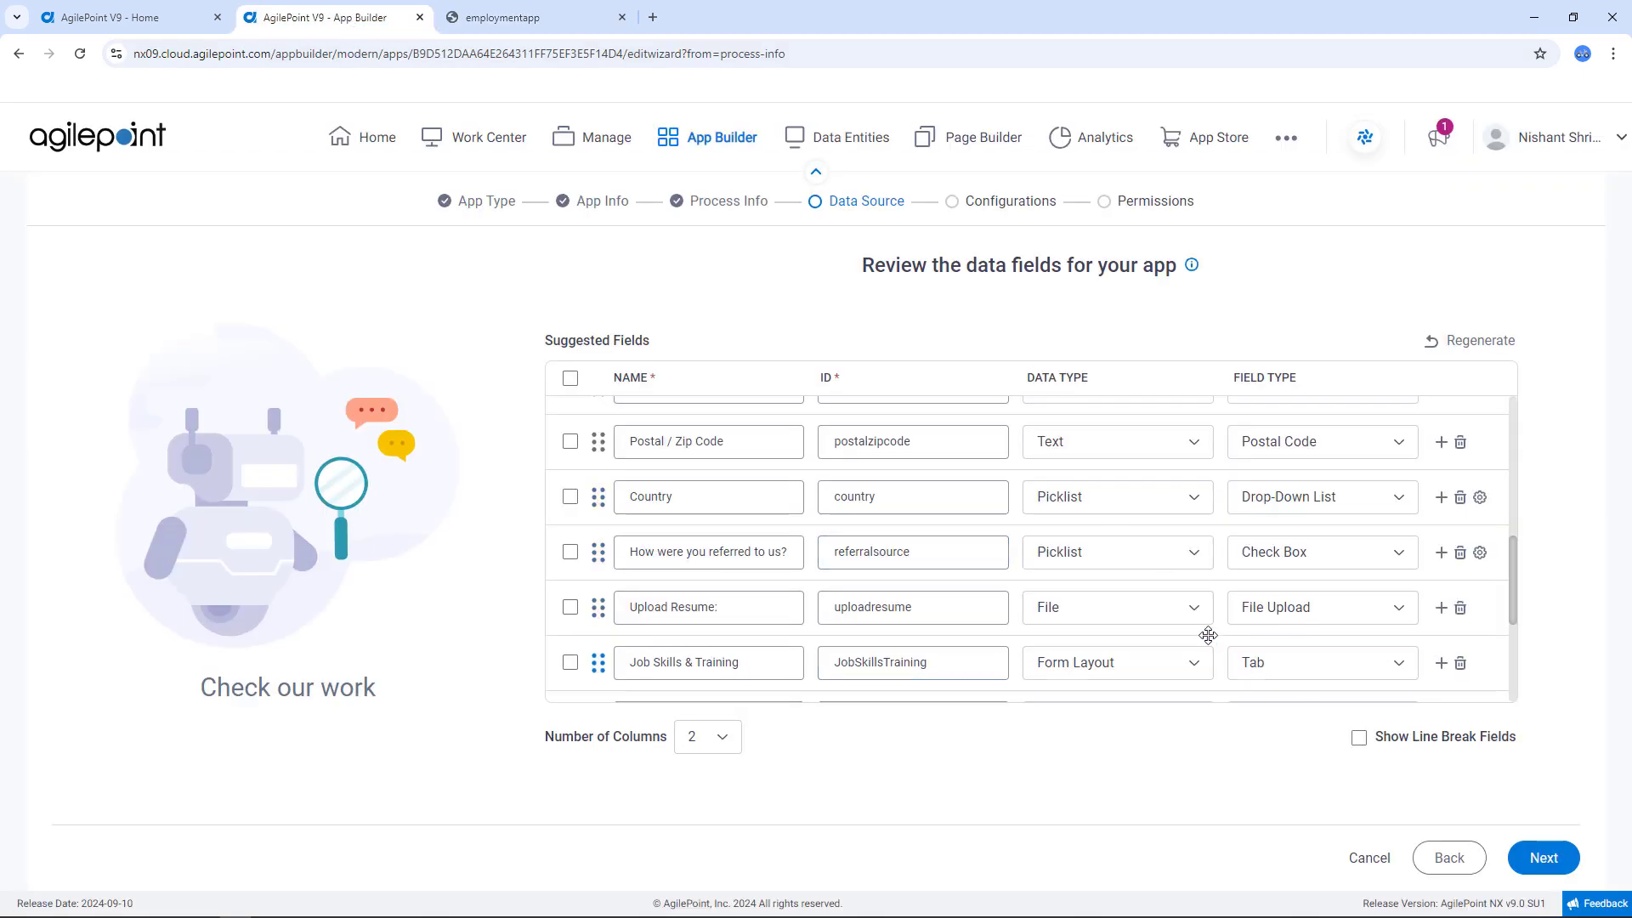
scroll(1208, 635, down, 2)
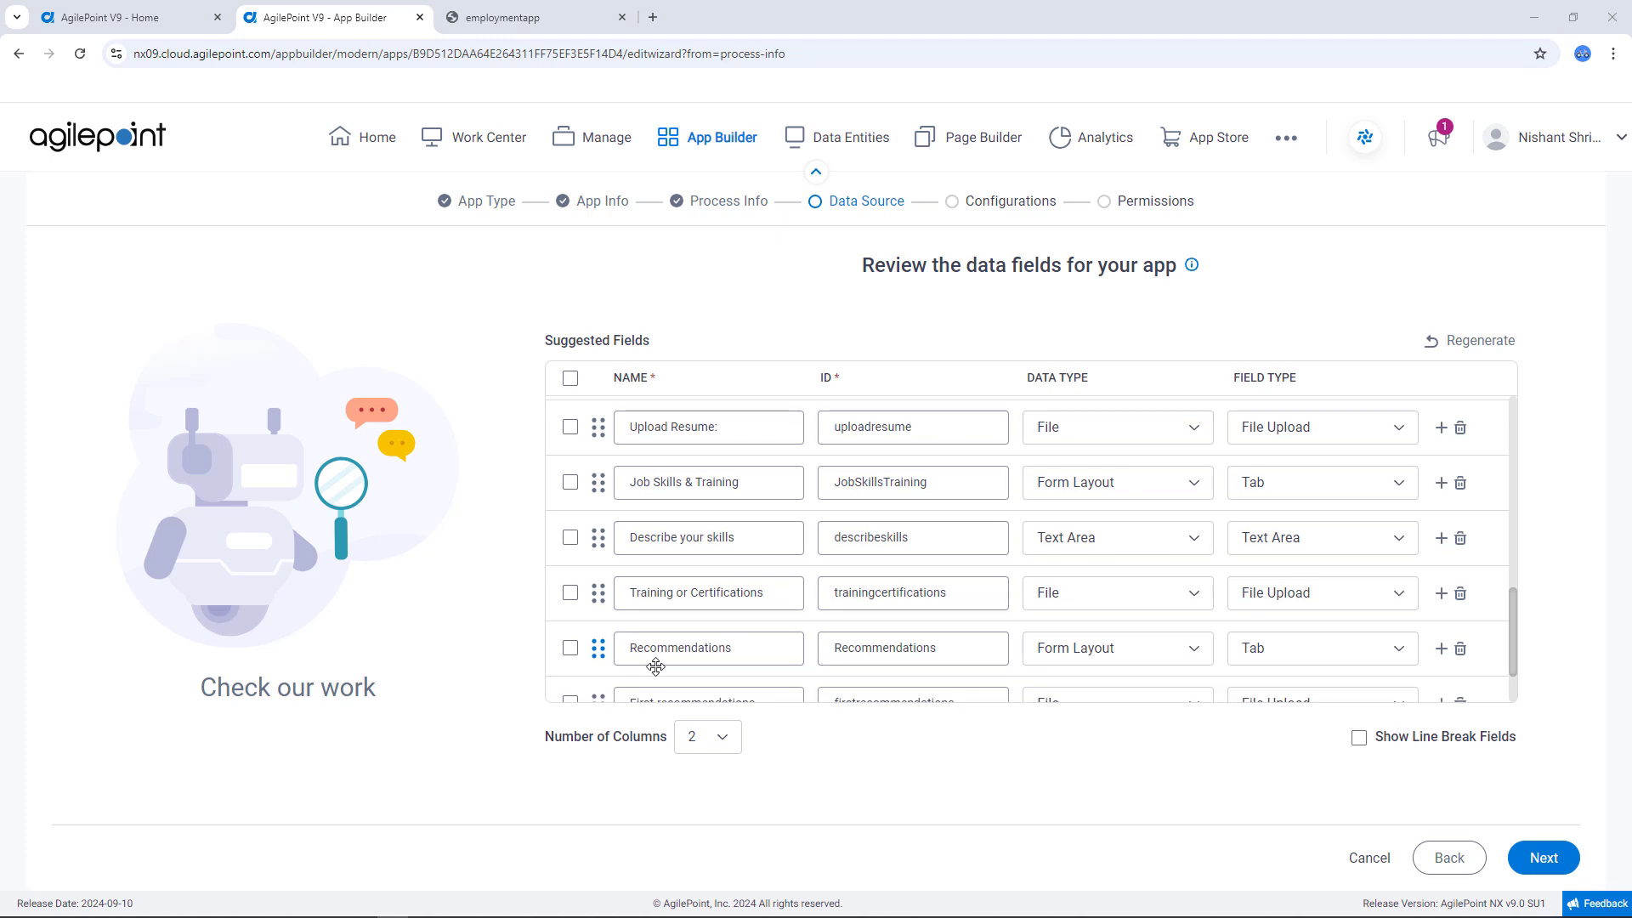
scroll(680, 646, up, 3)
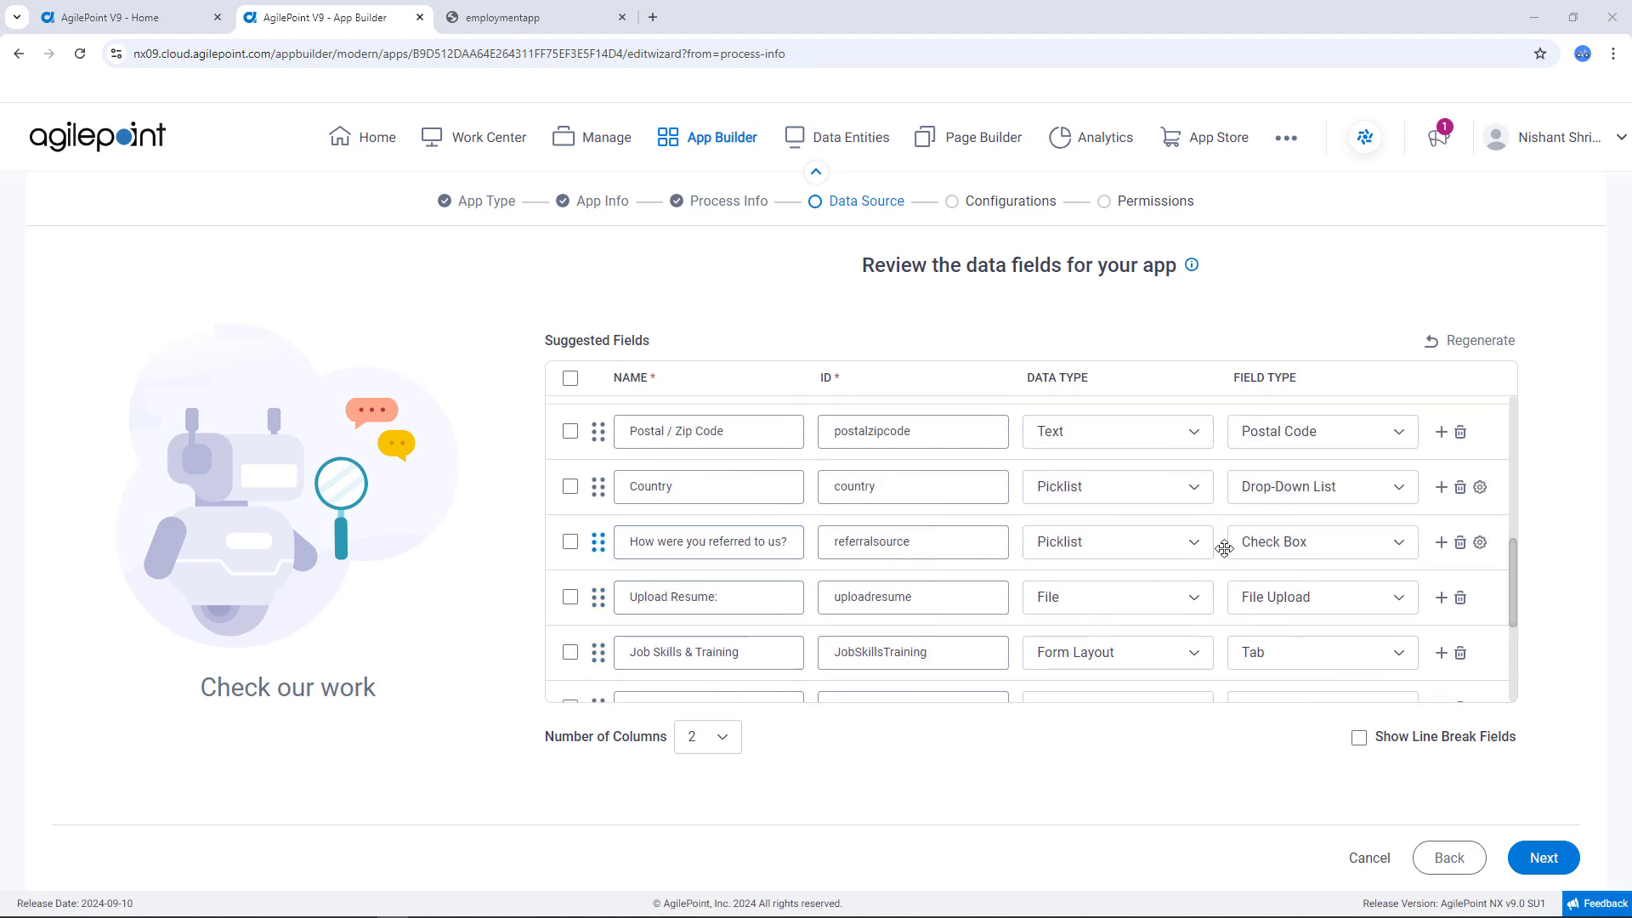
click(1480, 543)
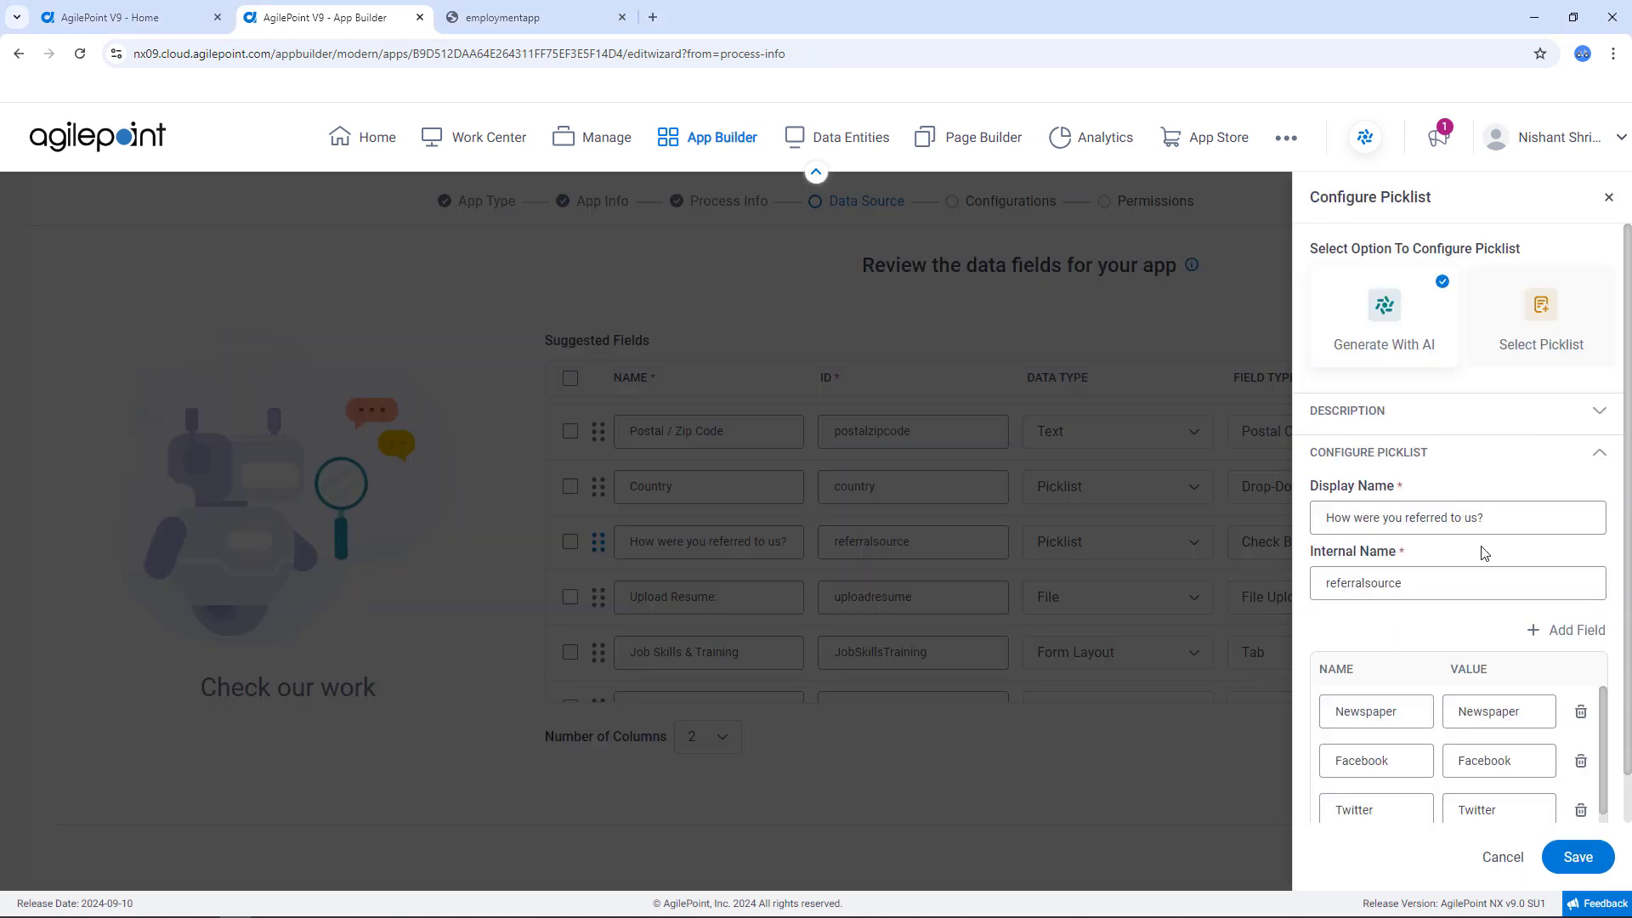
click(1543, 328)
click(1411, 434)
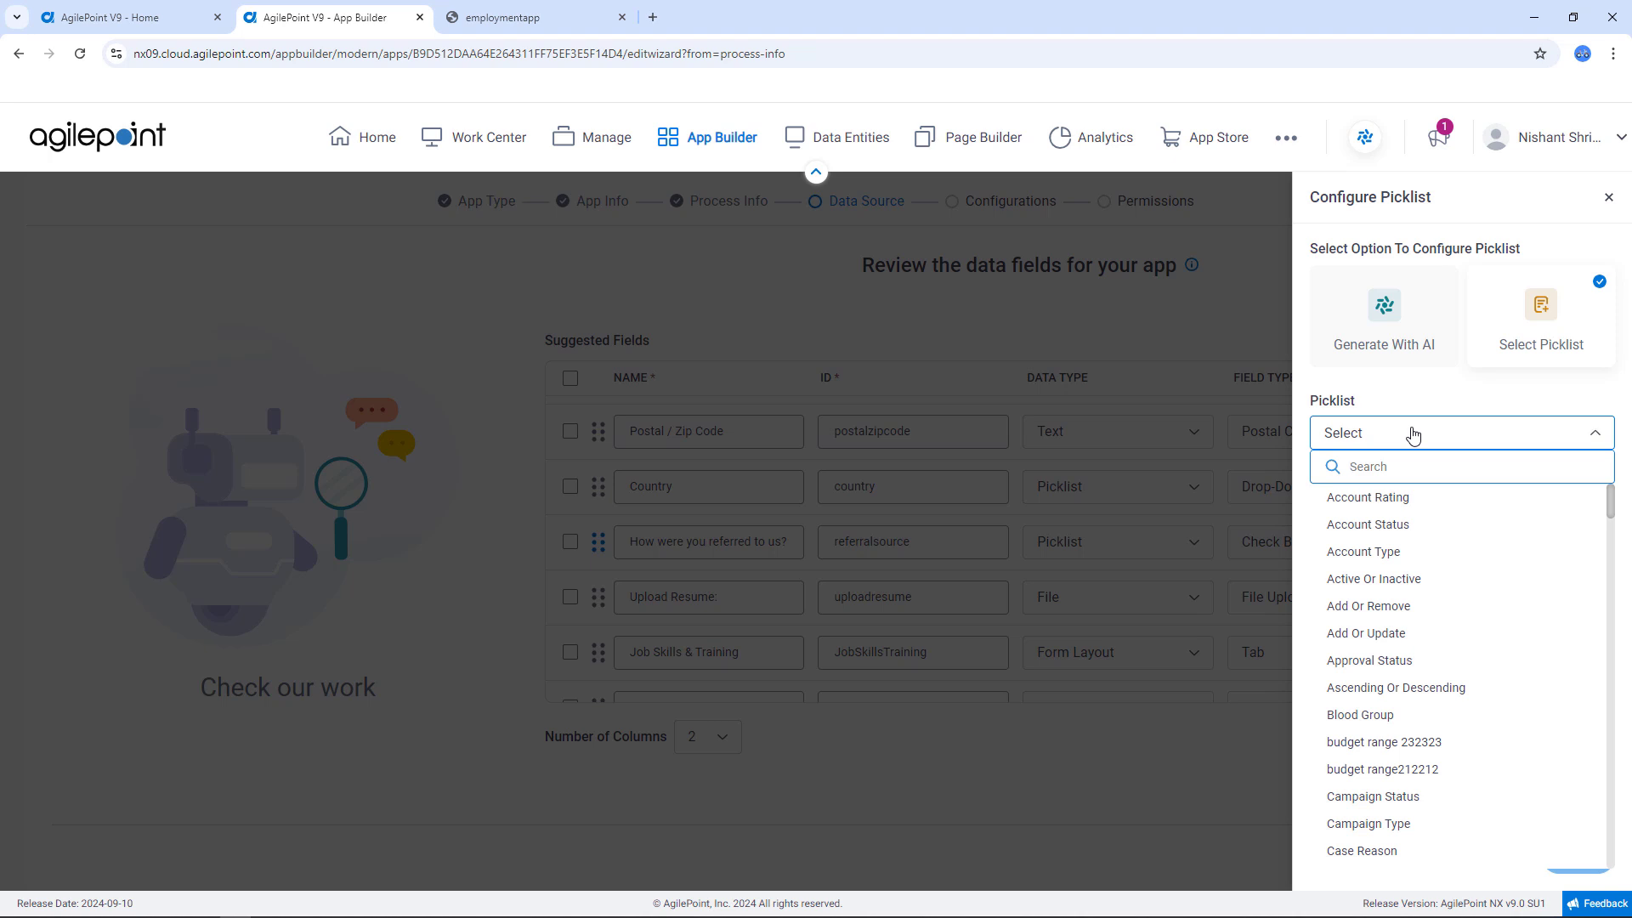
text(how)
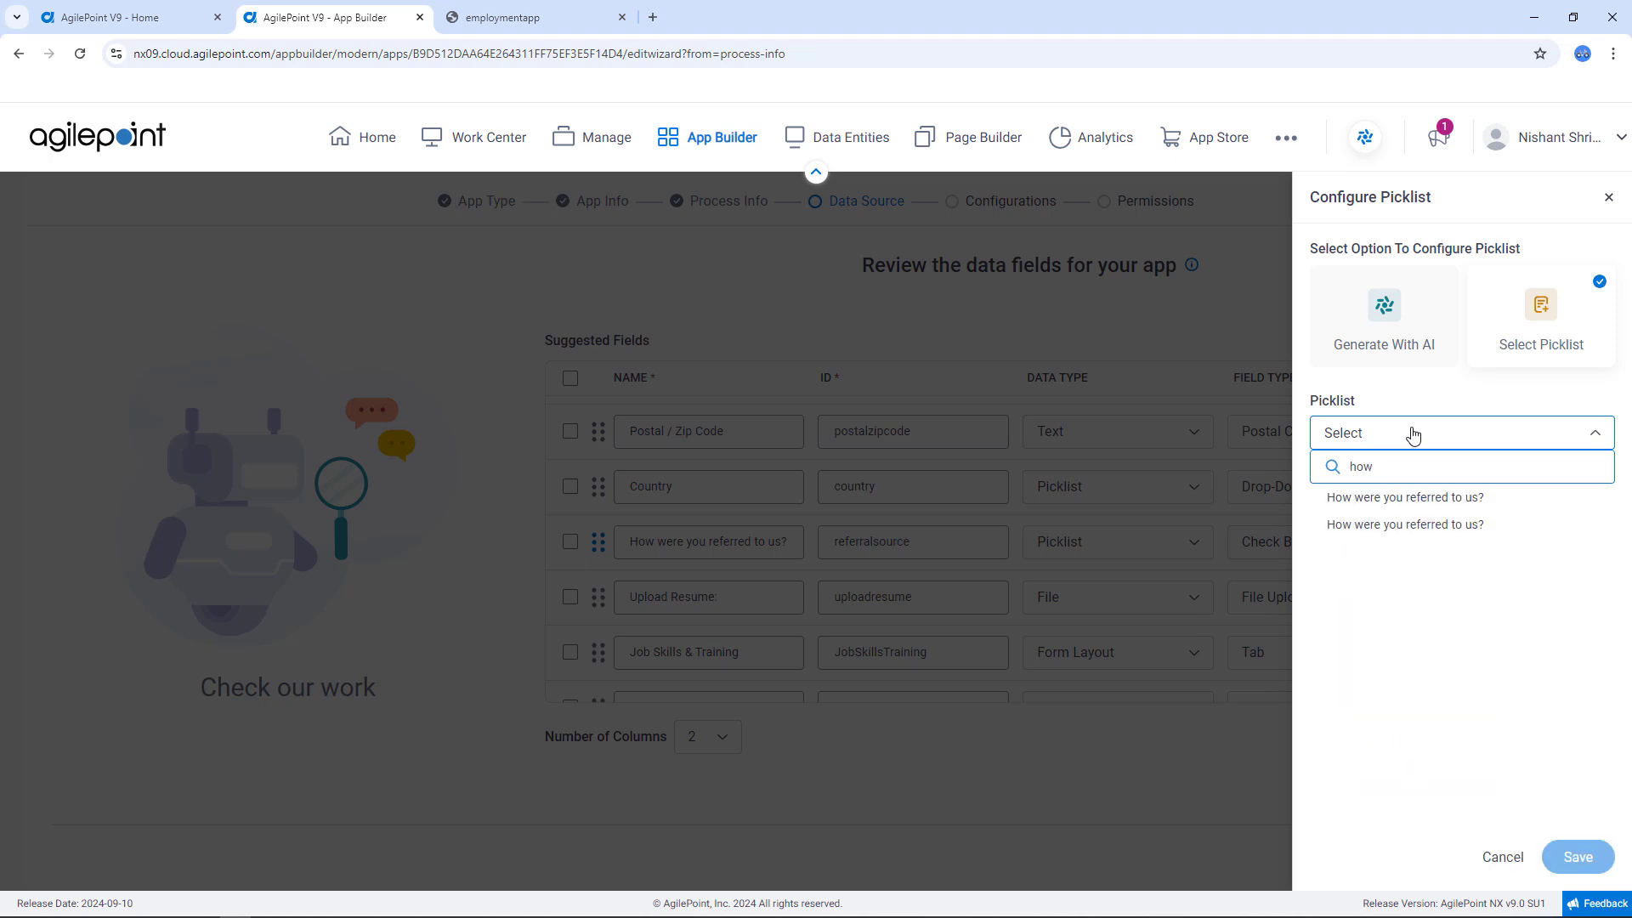
click(1436, 497)
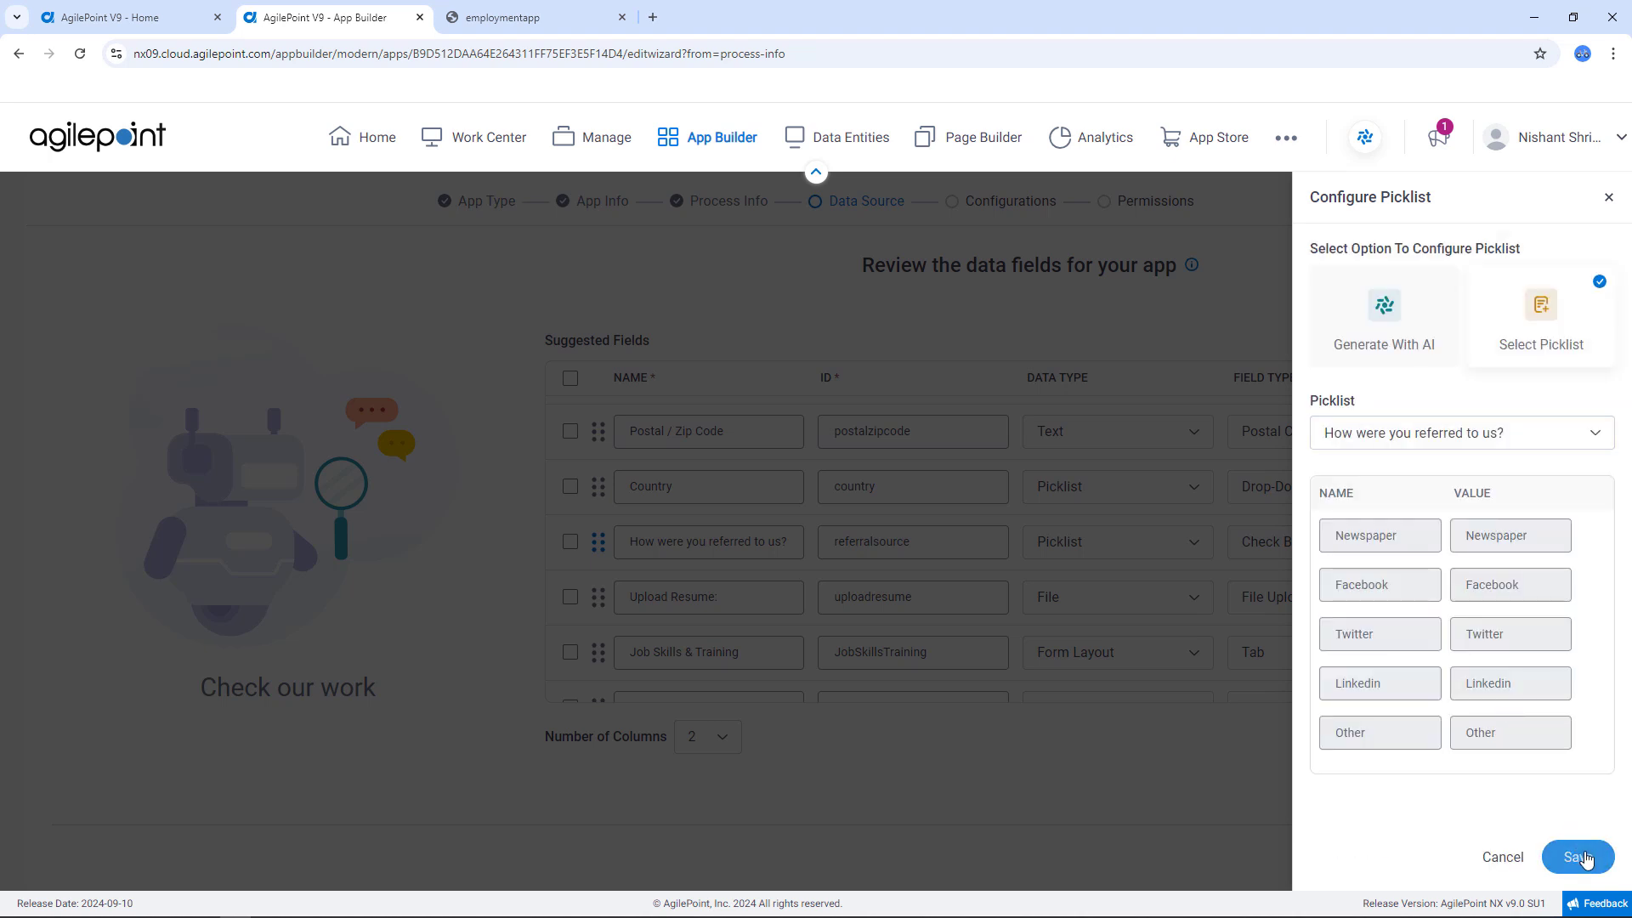
click(1582, 857)
Keep the form at 2 columns, show the line break fields in the field list, and continue to the entity setup
scroll(1437, 623, down, 3)
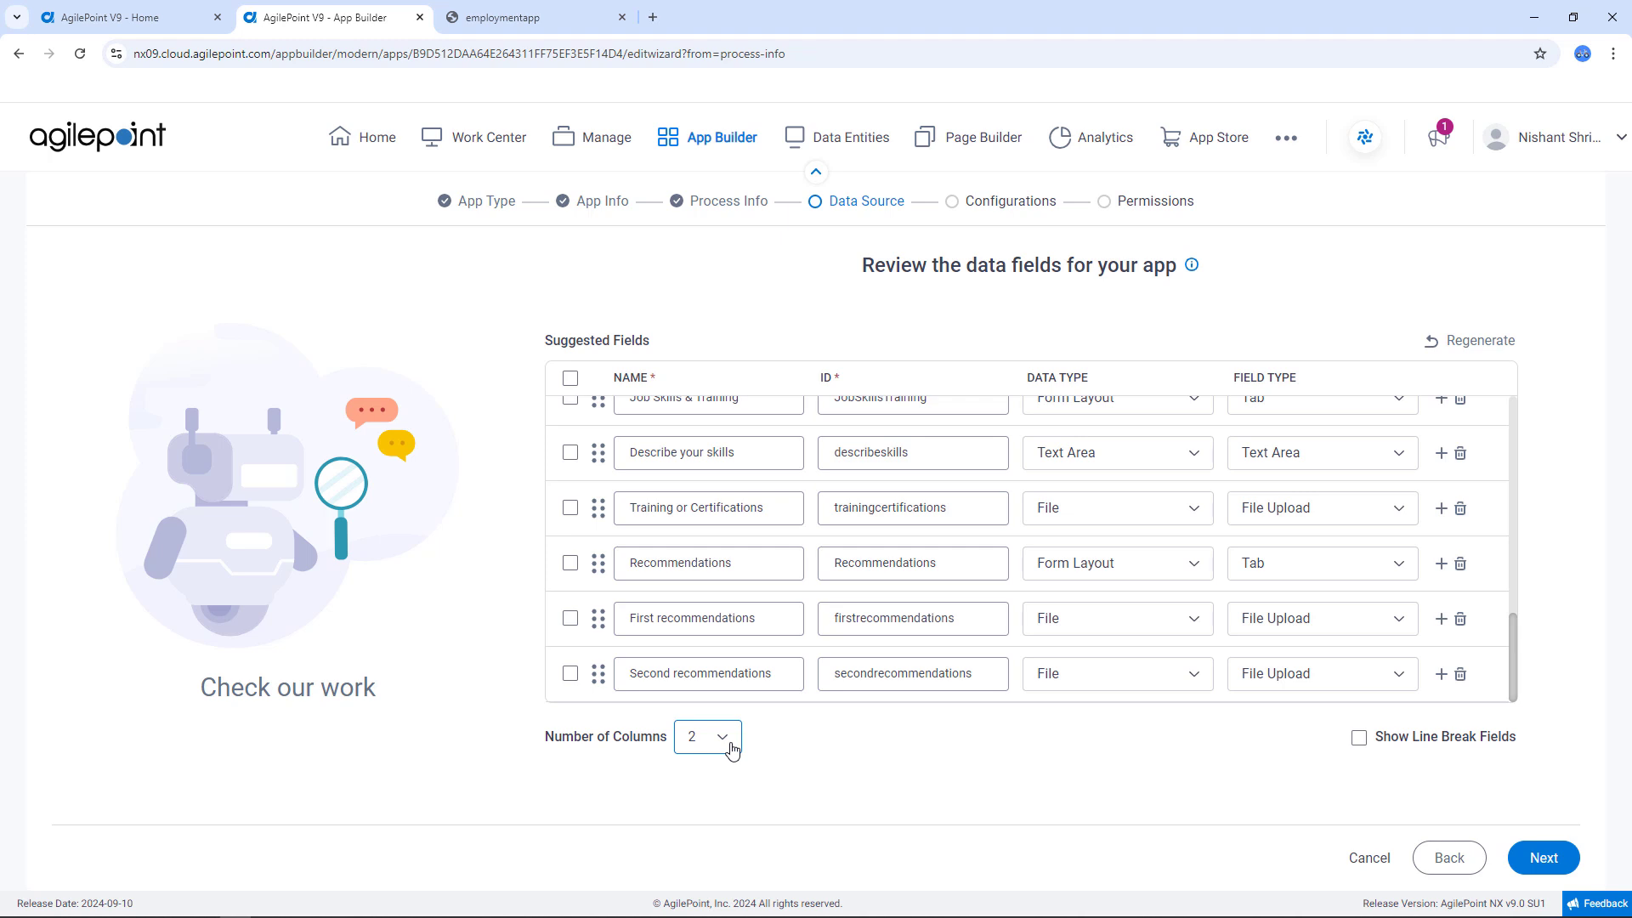
click(732, 751)
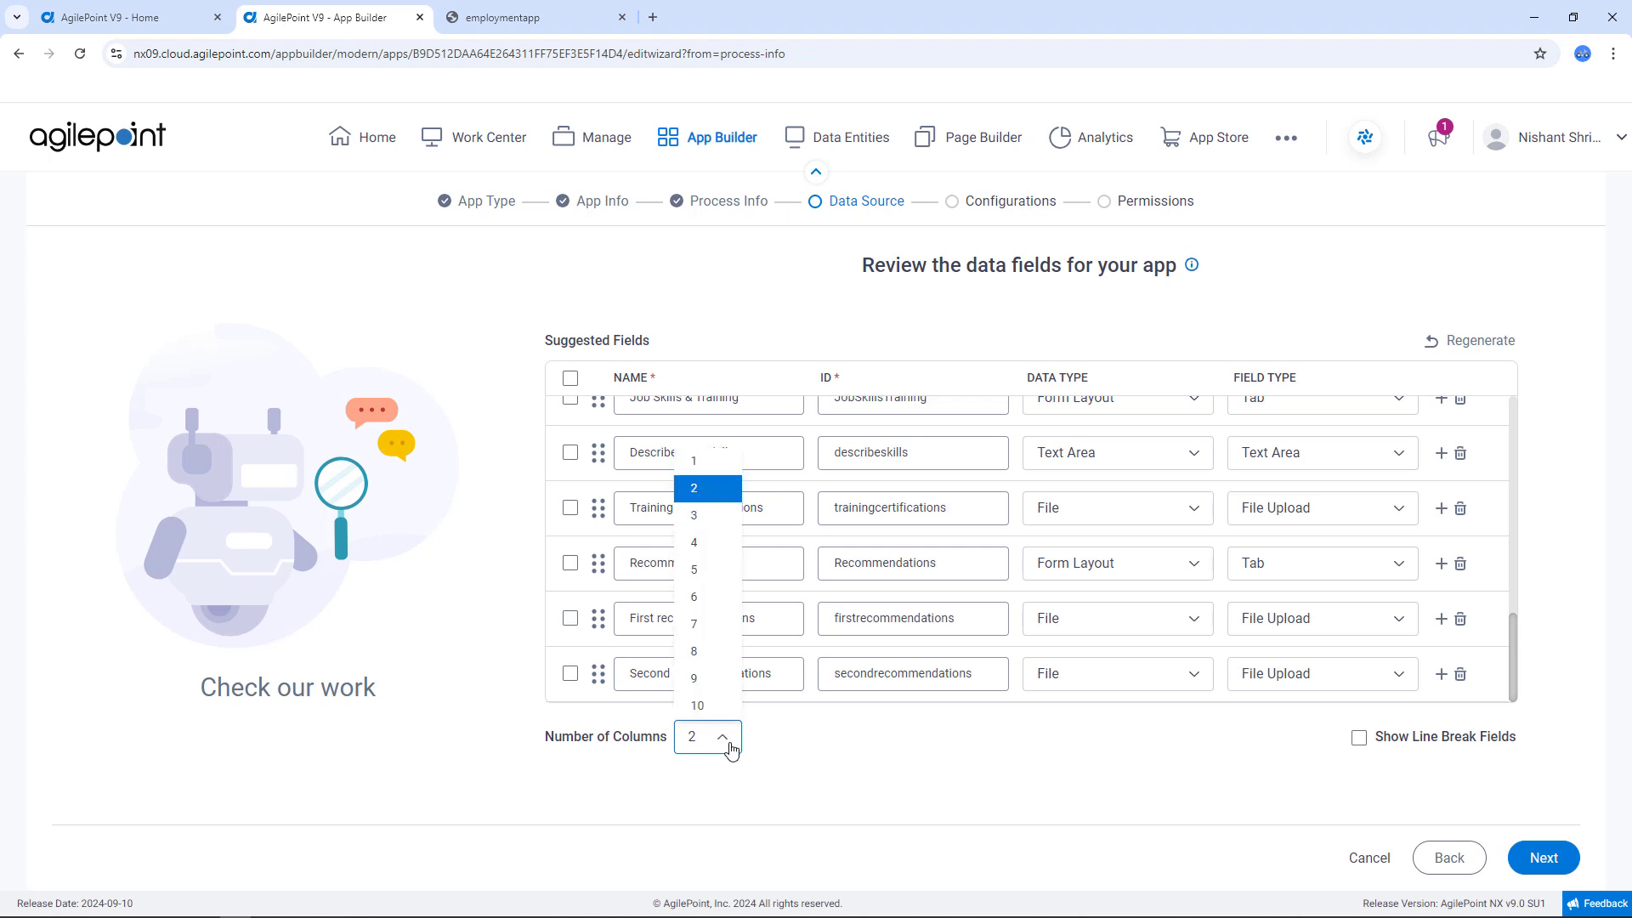
click(732, 750)
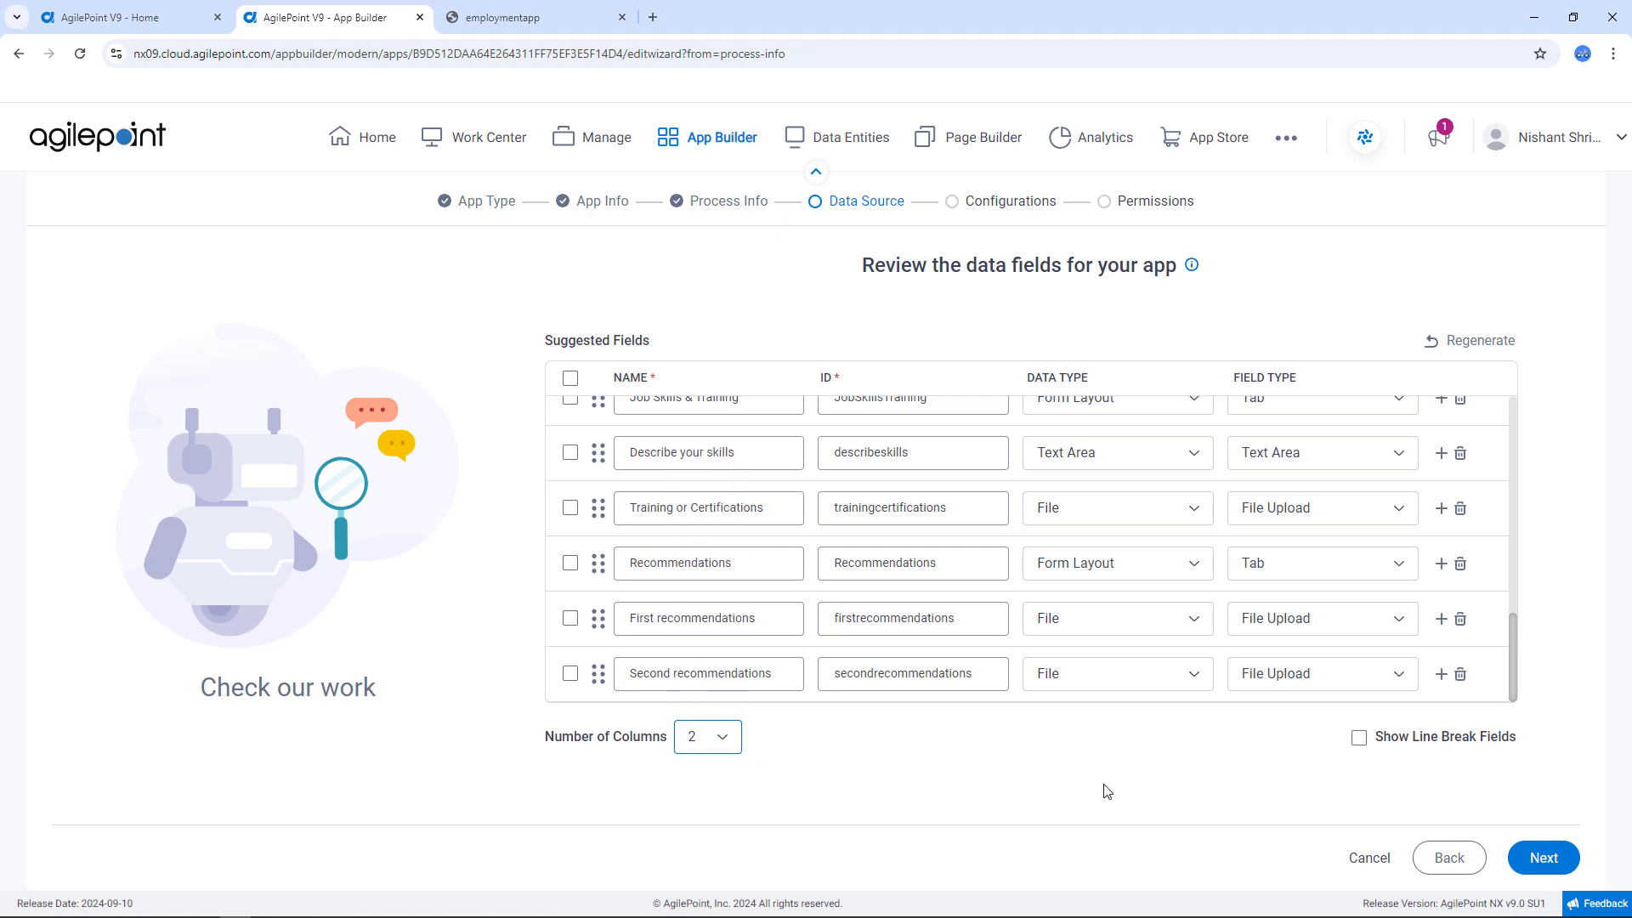
click(1359, 740)
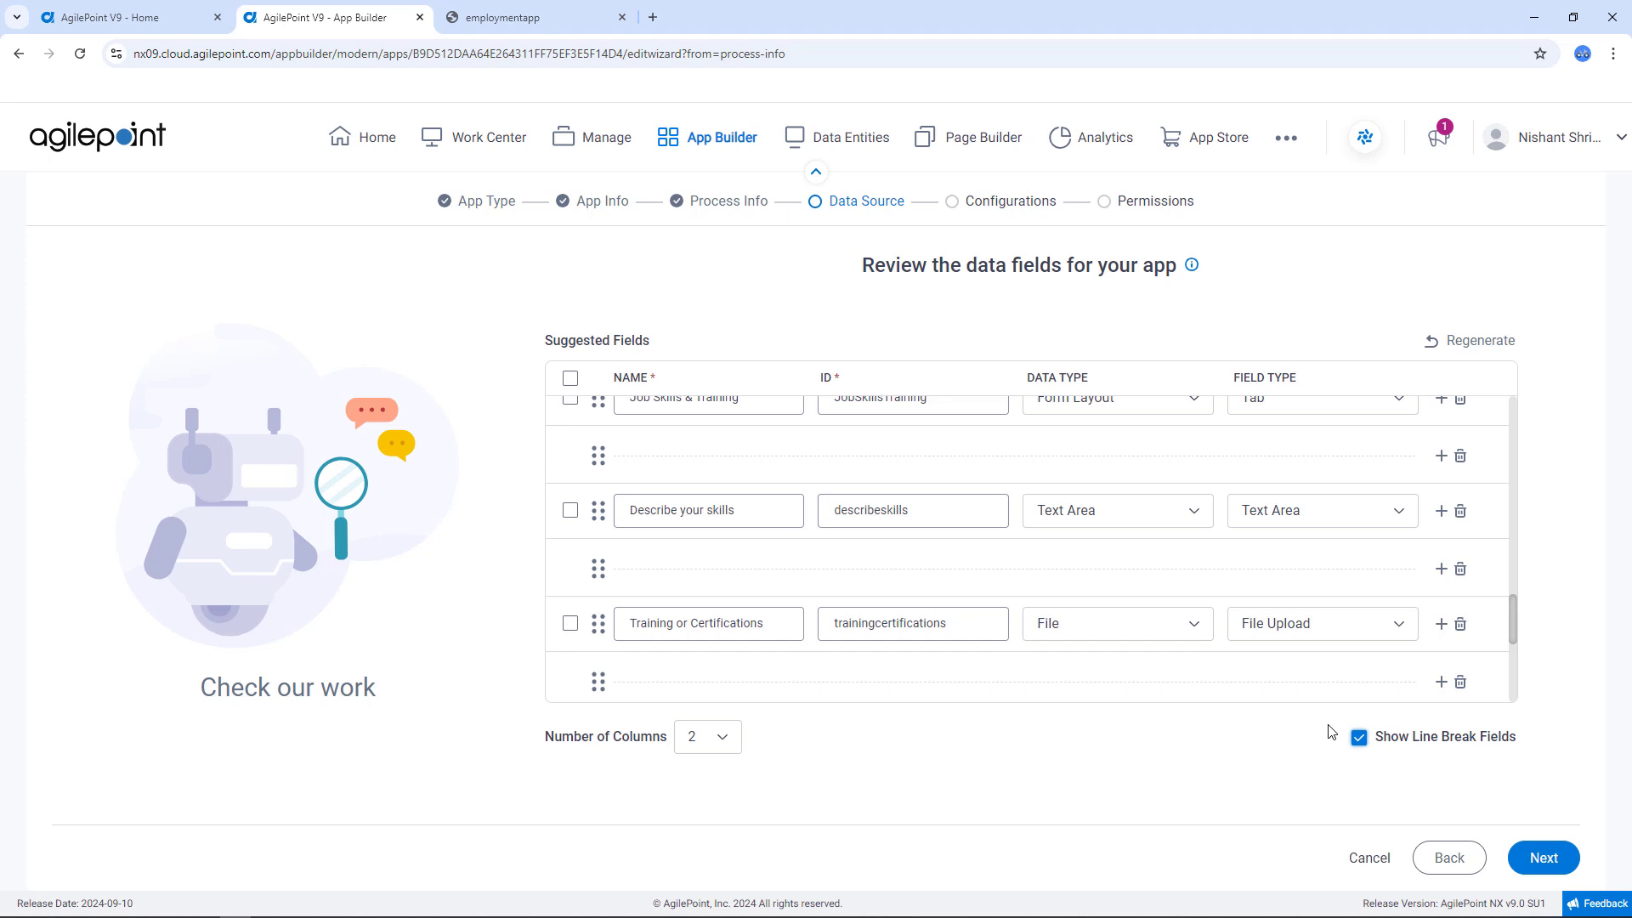
click(1555, 854)
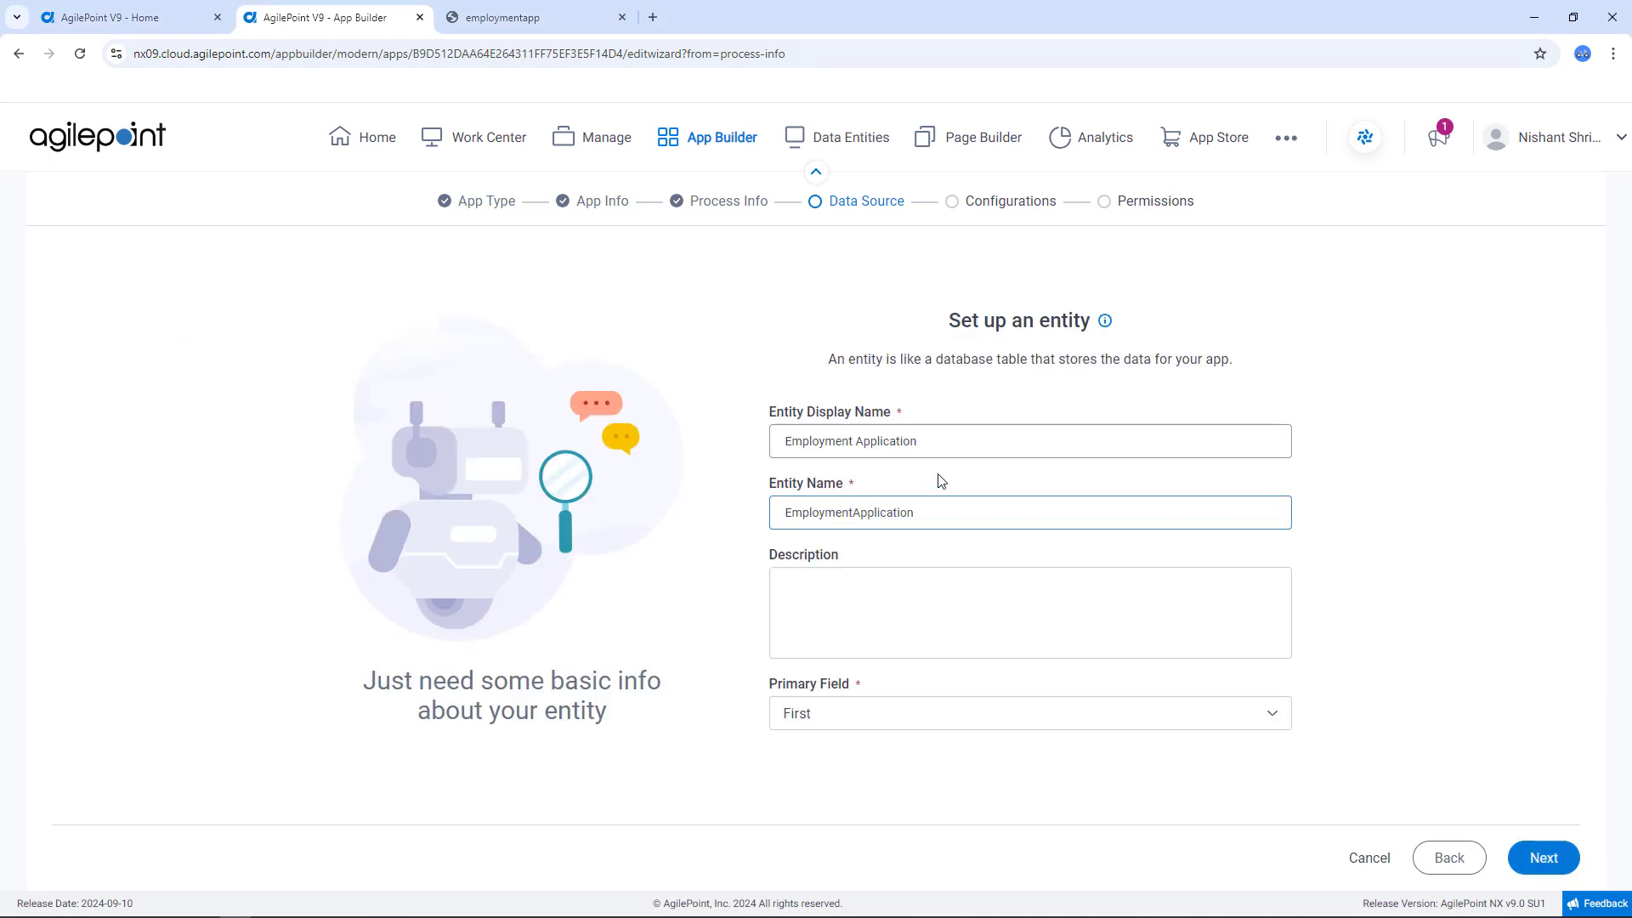
Name the entity Employment Application LD, make E-mail Address its primary field, and continue to the human task forms
text(LD)
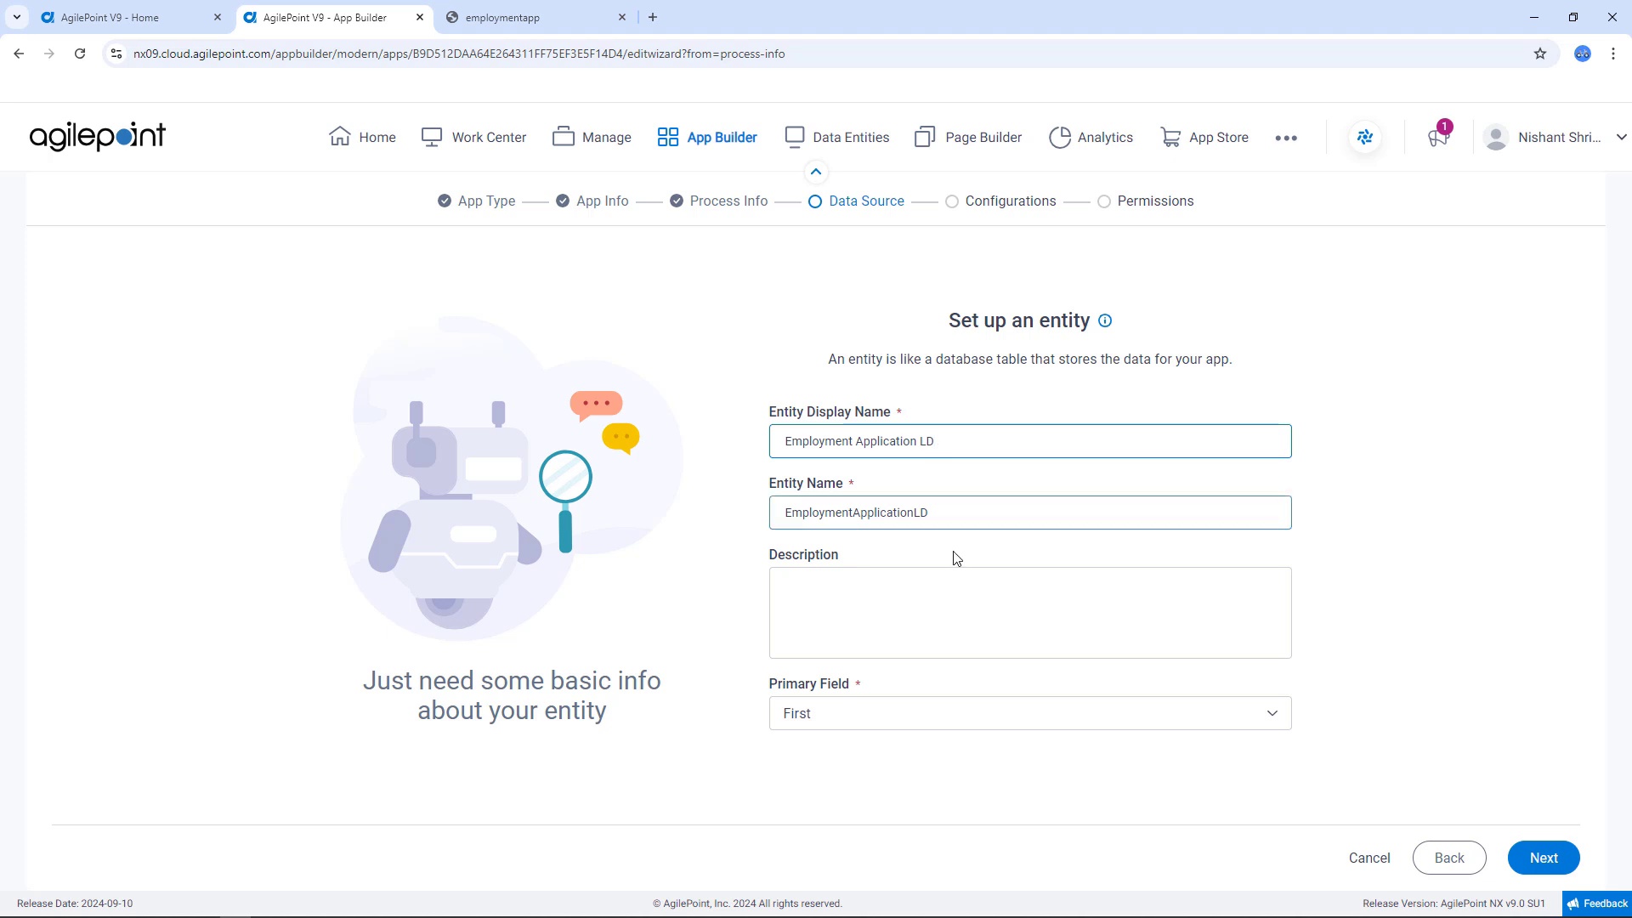
click(878, 712)
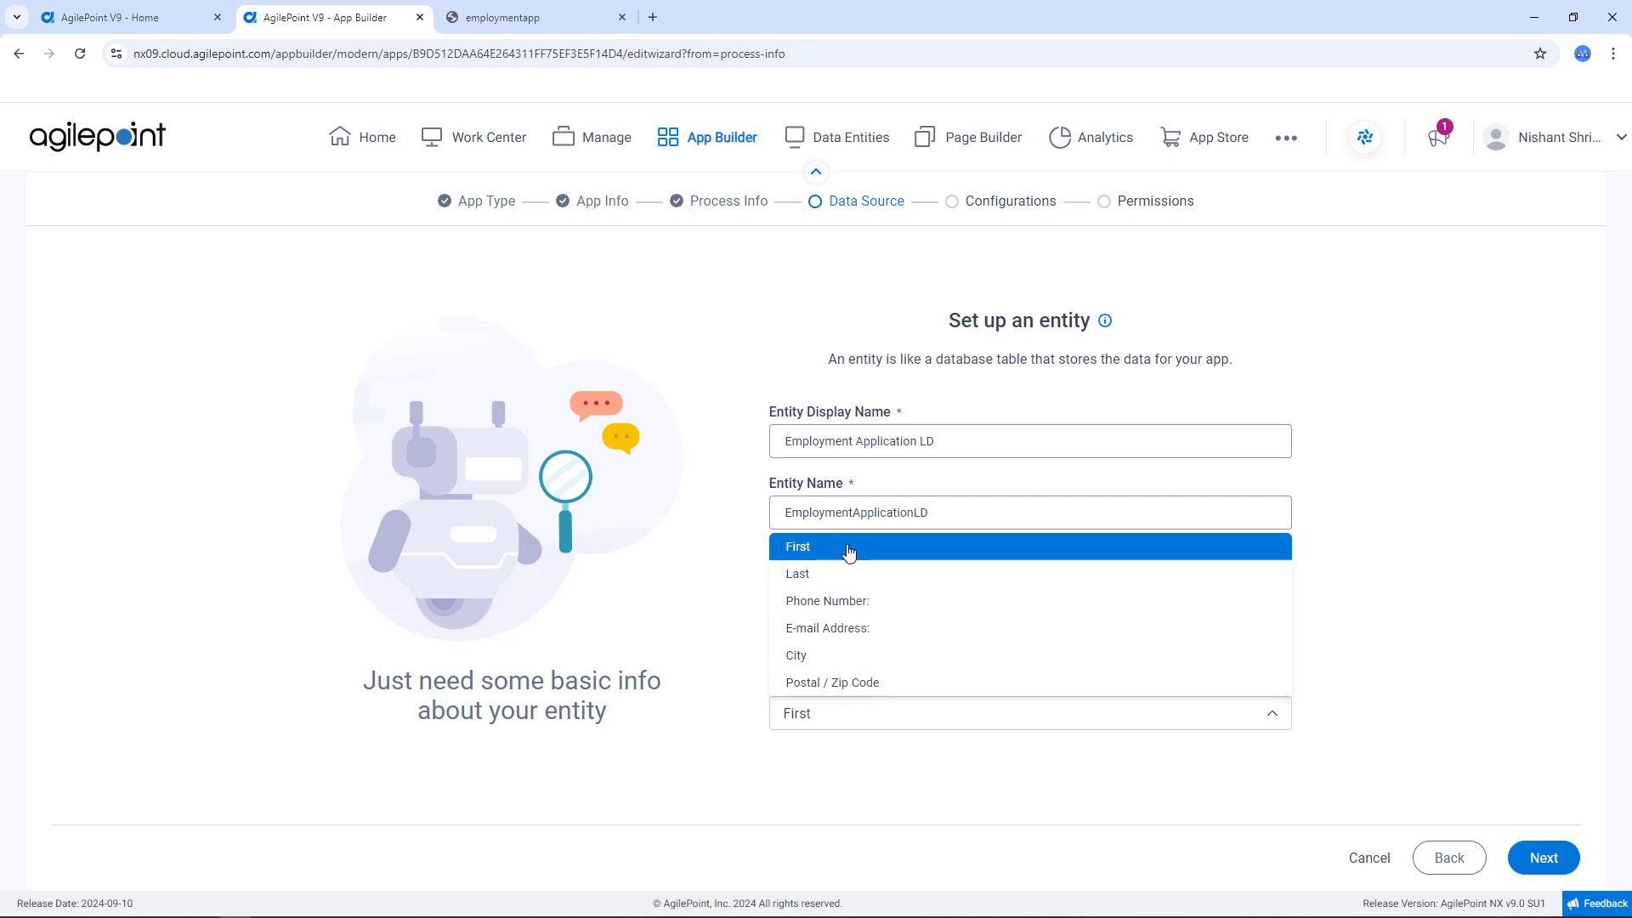
click(837, 630)
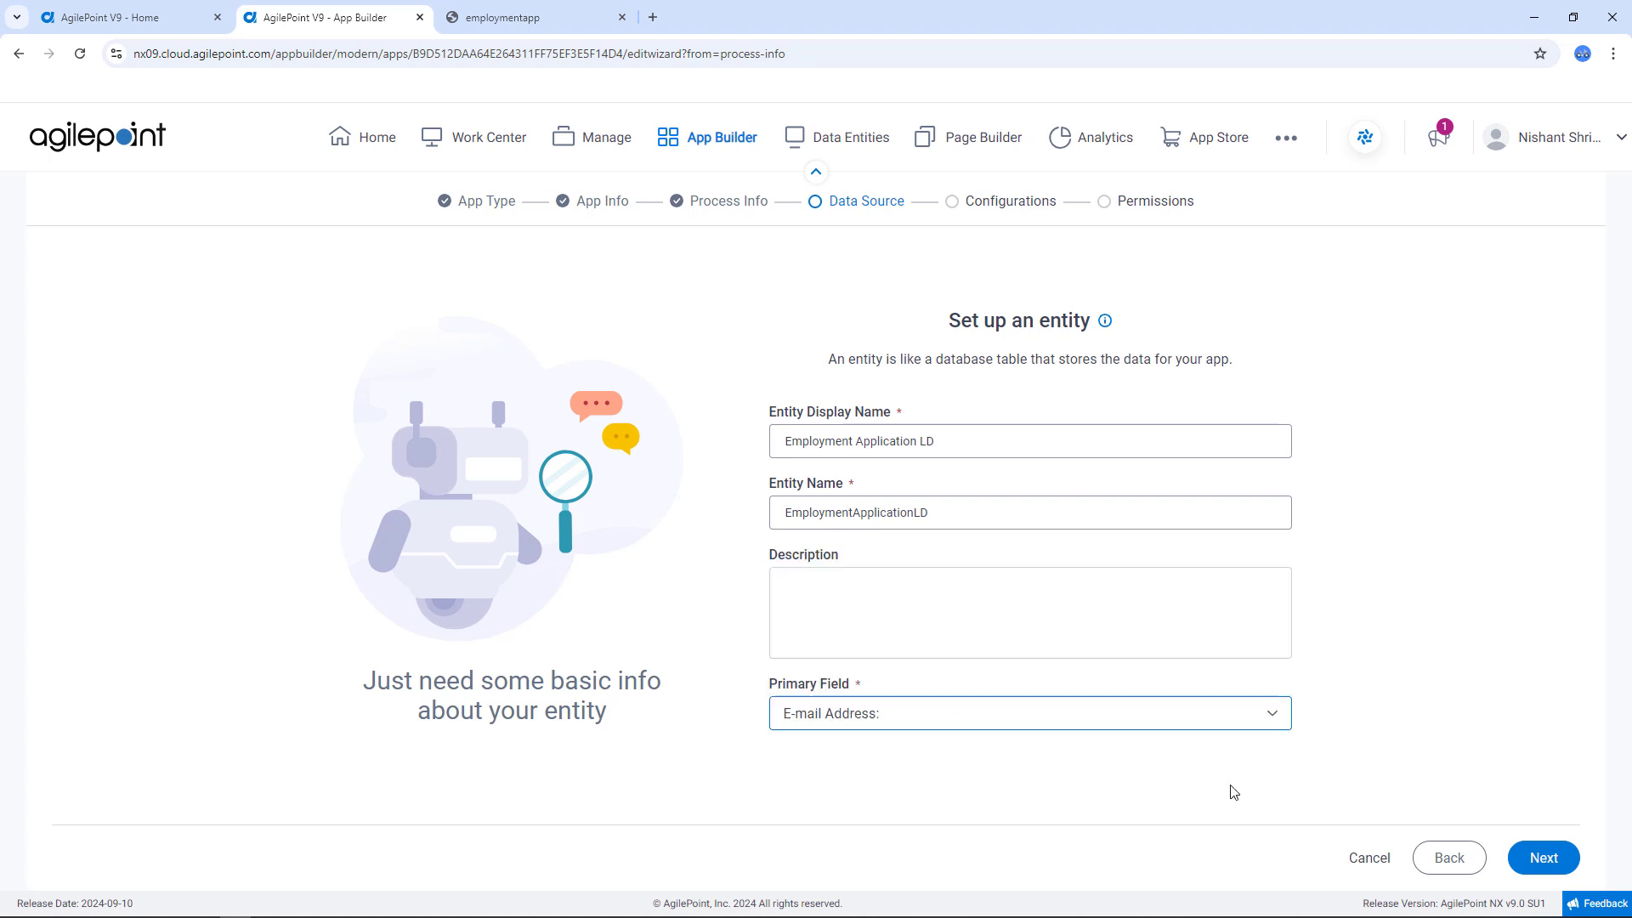
click(1543, 859)
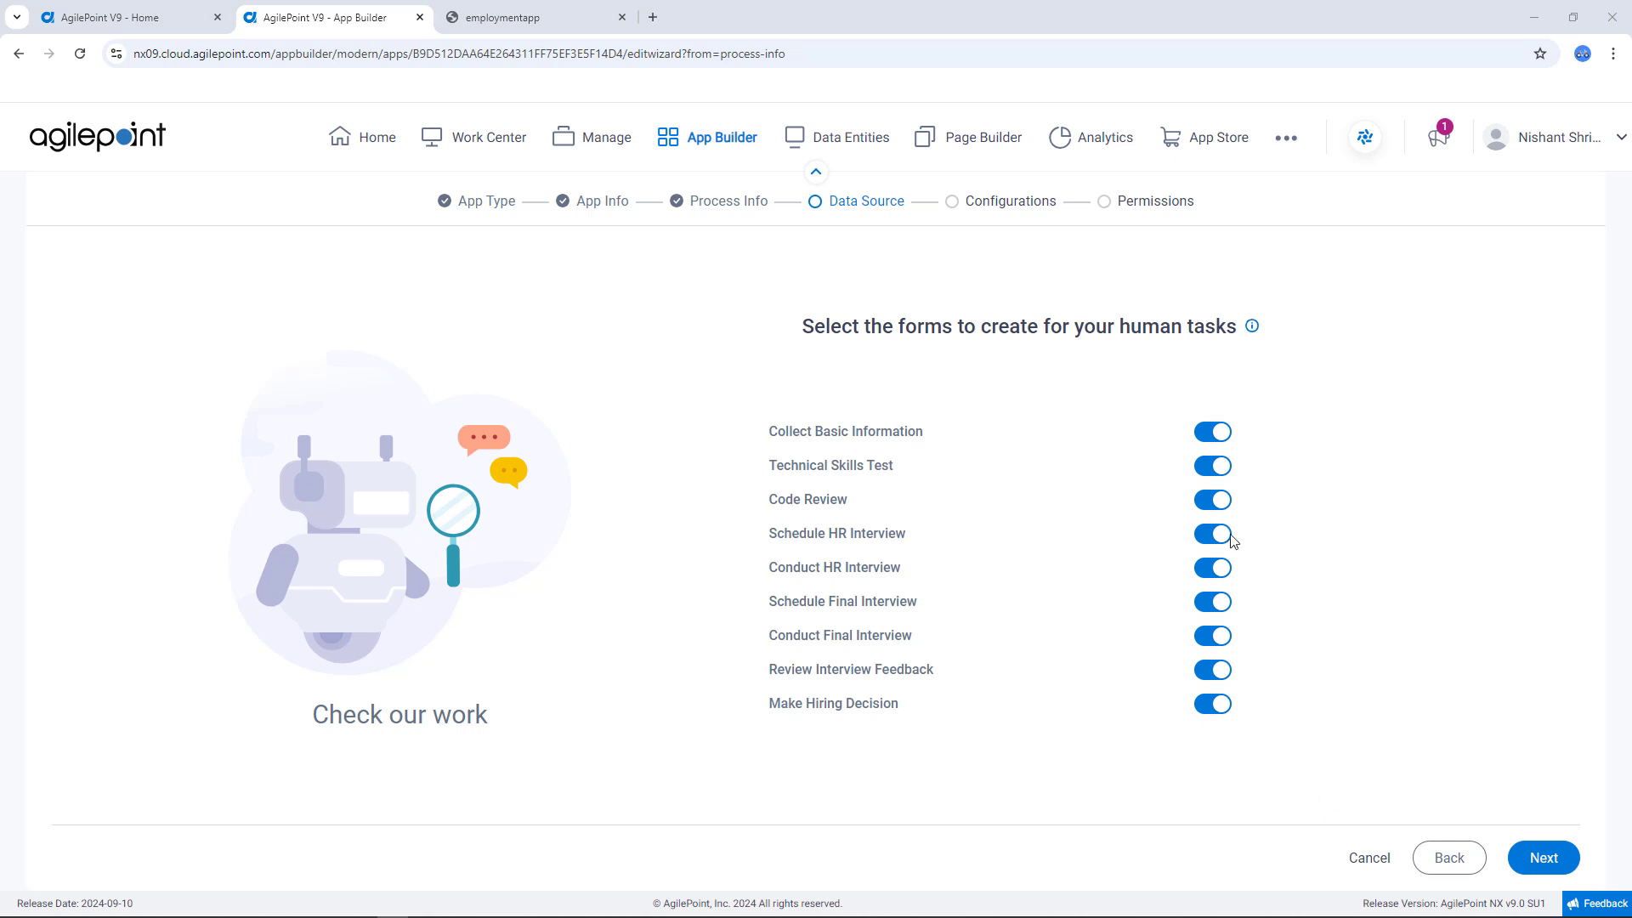
Exclude the Technical Skills Test and Code Review tasks from form creation and continue to the optional configurations
click(1213, 468)
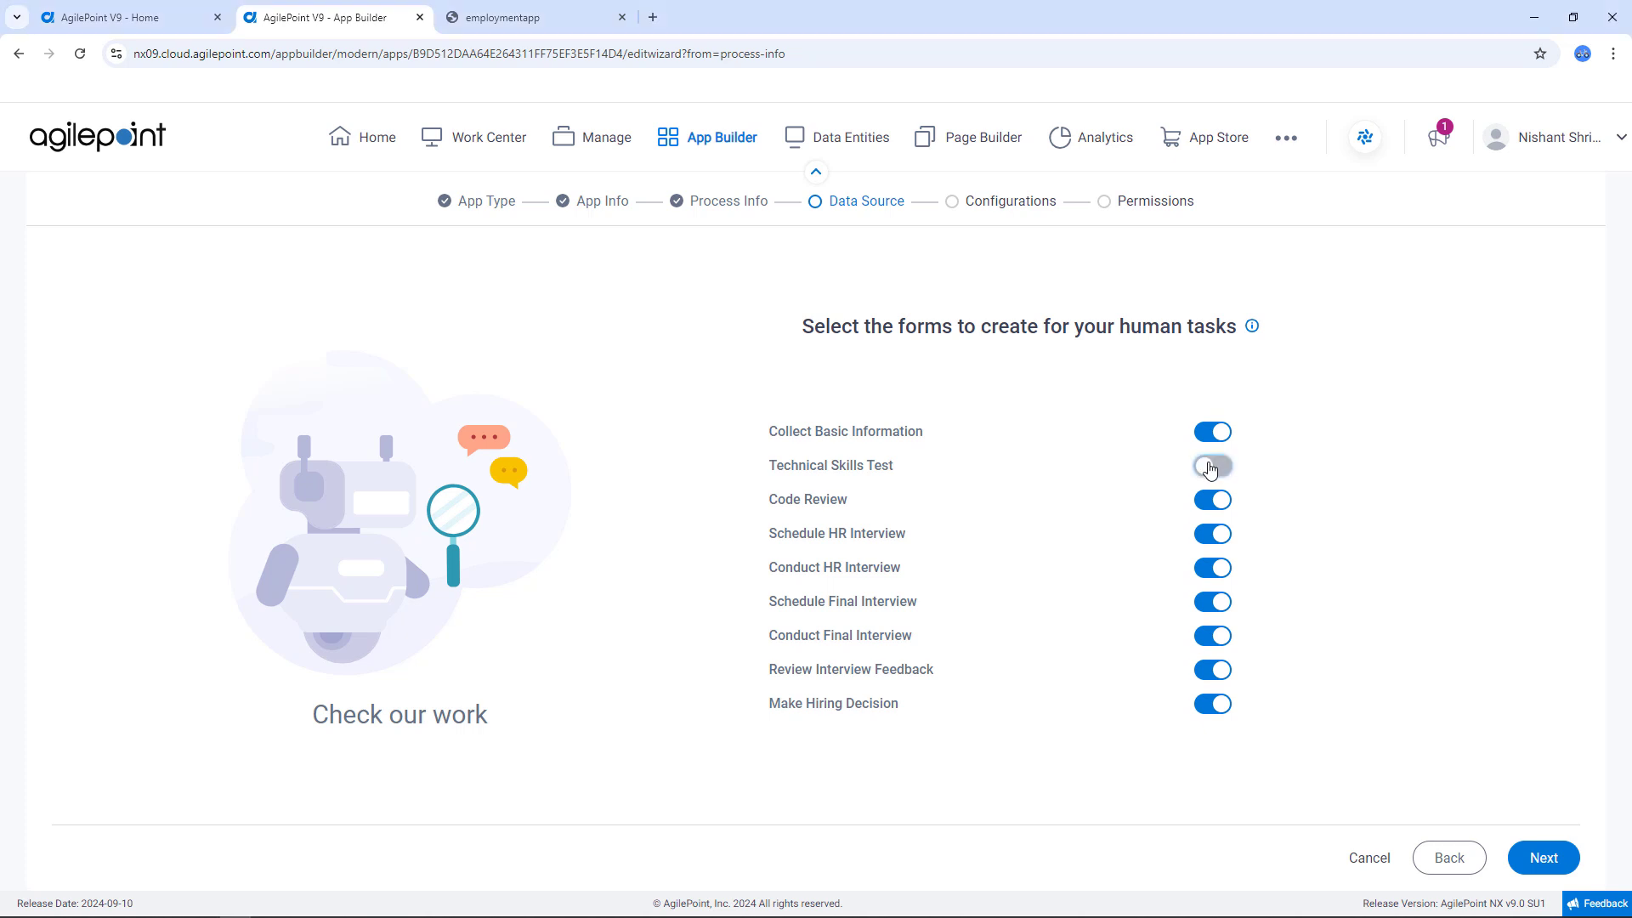
click(1216, 504)
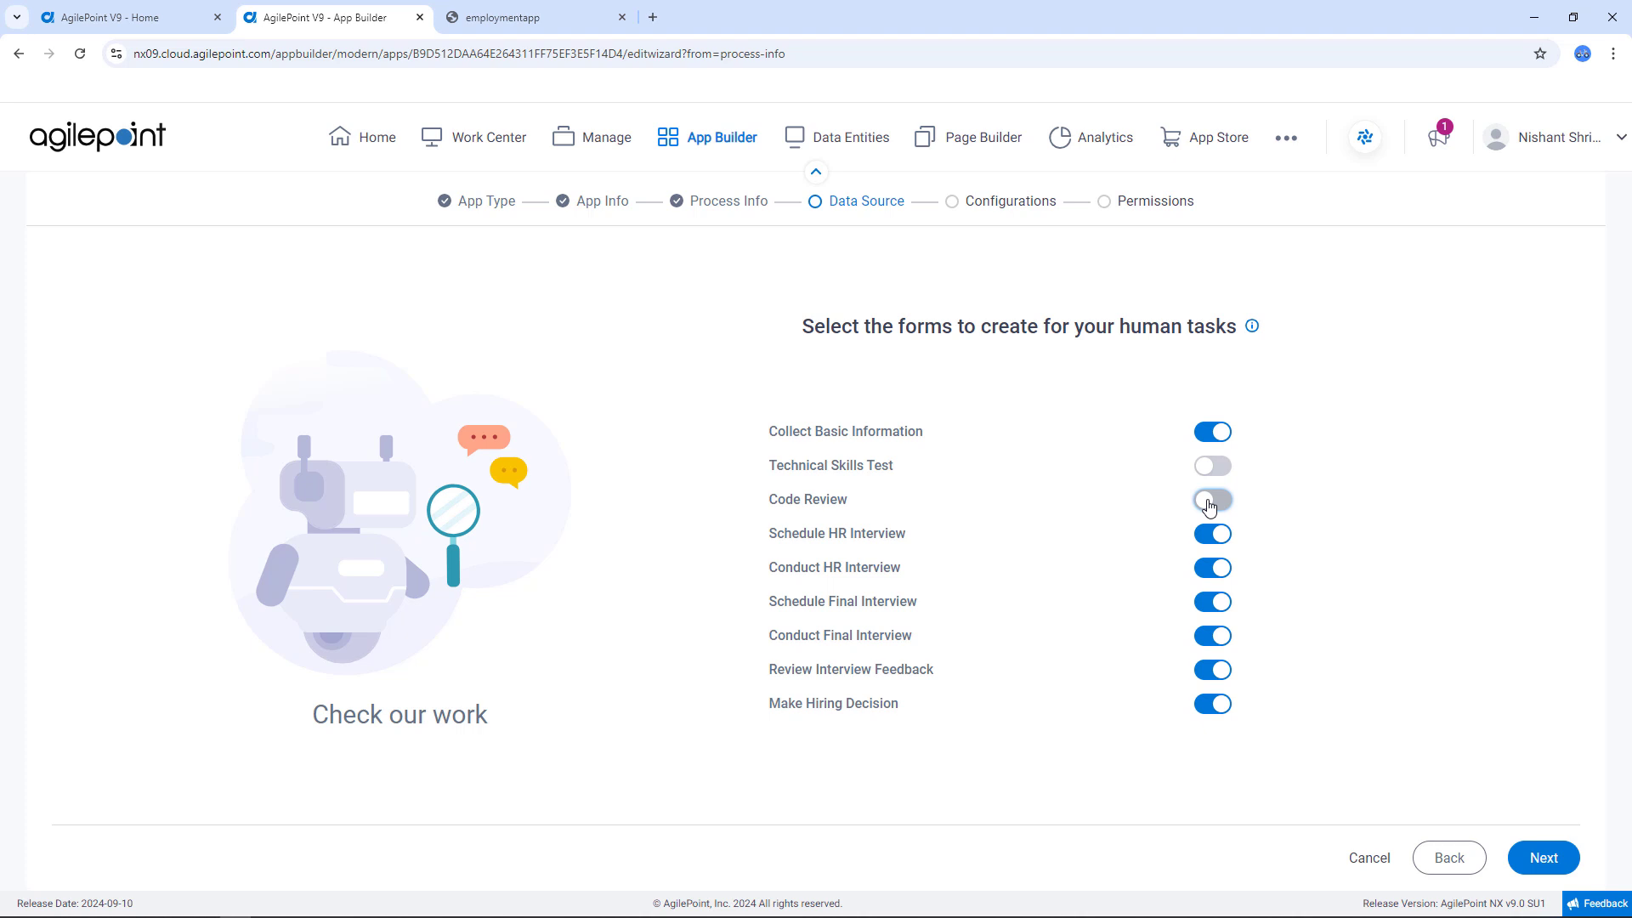
click(1542, 856)
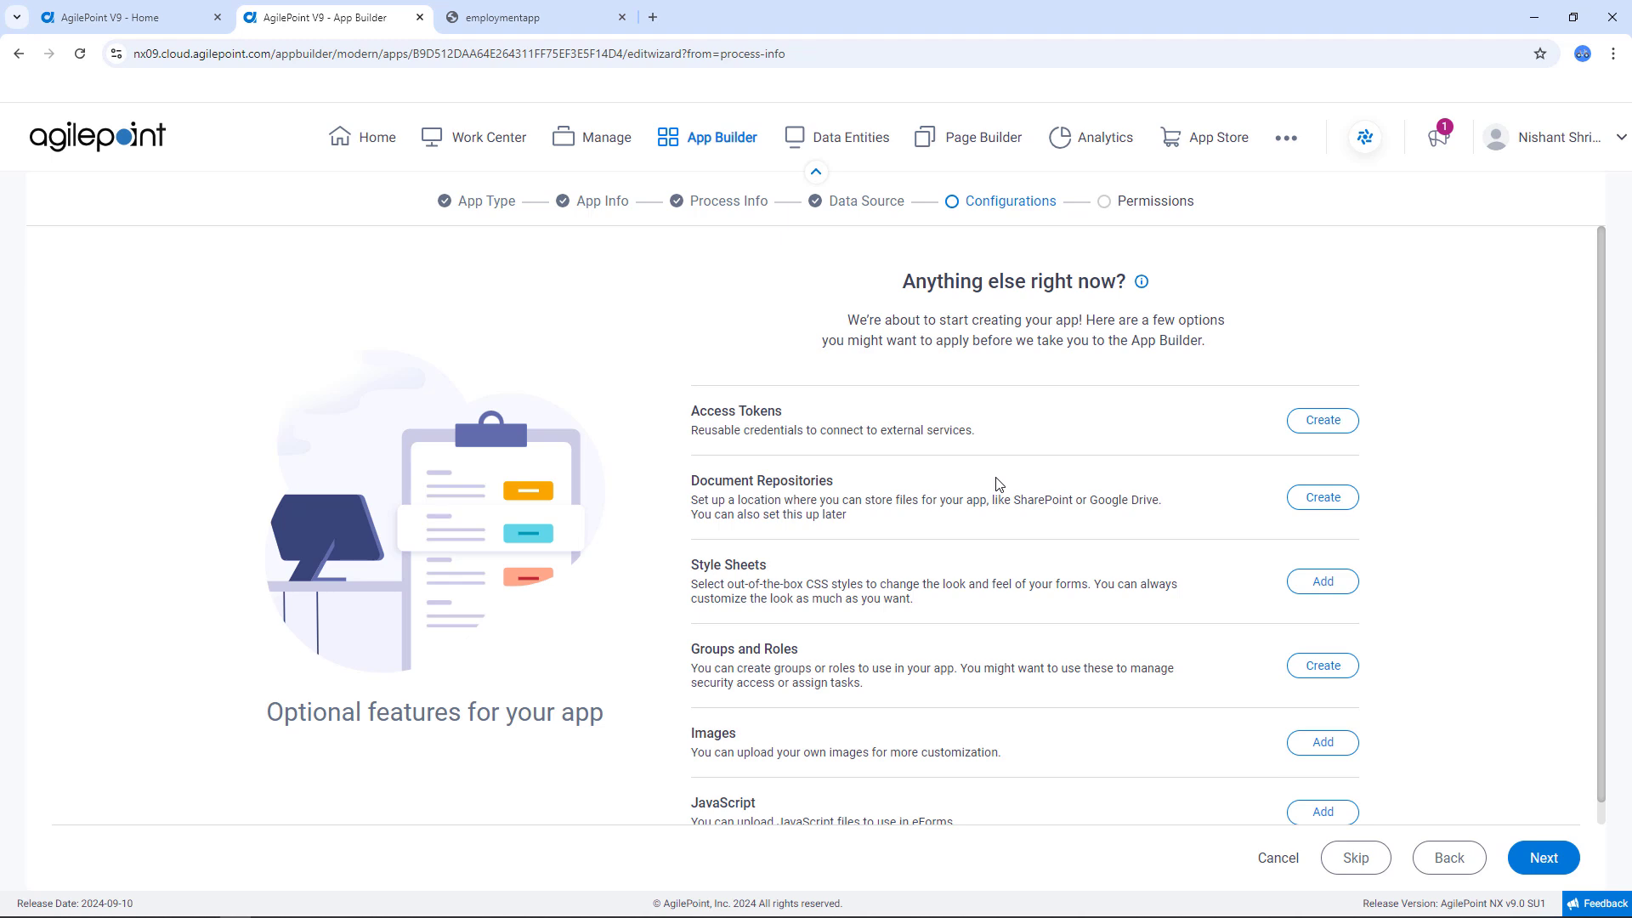
Accept the optional configurations and app permissions without additions to finish the wizard and create the app
scroll(1003, 489, down, 1)
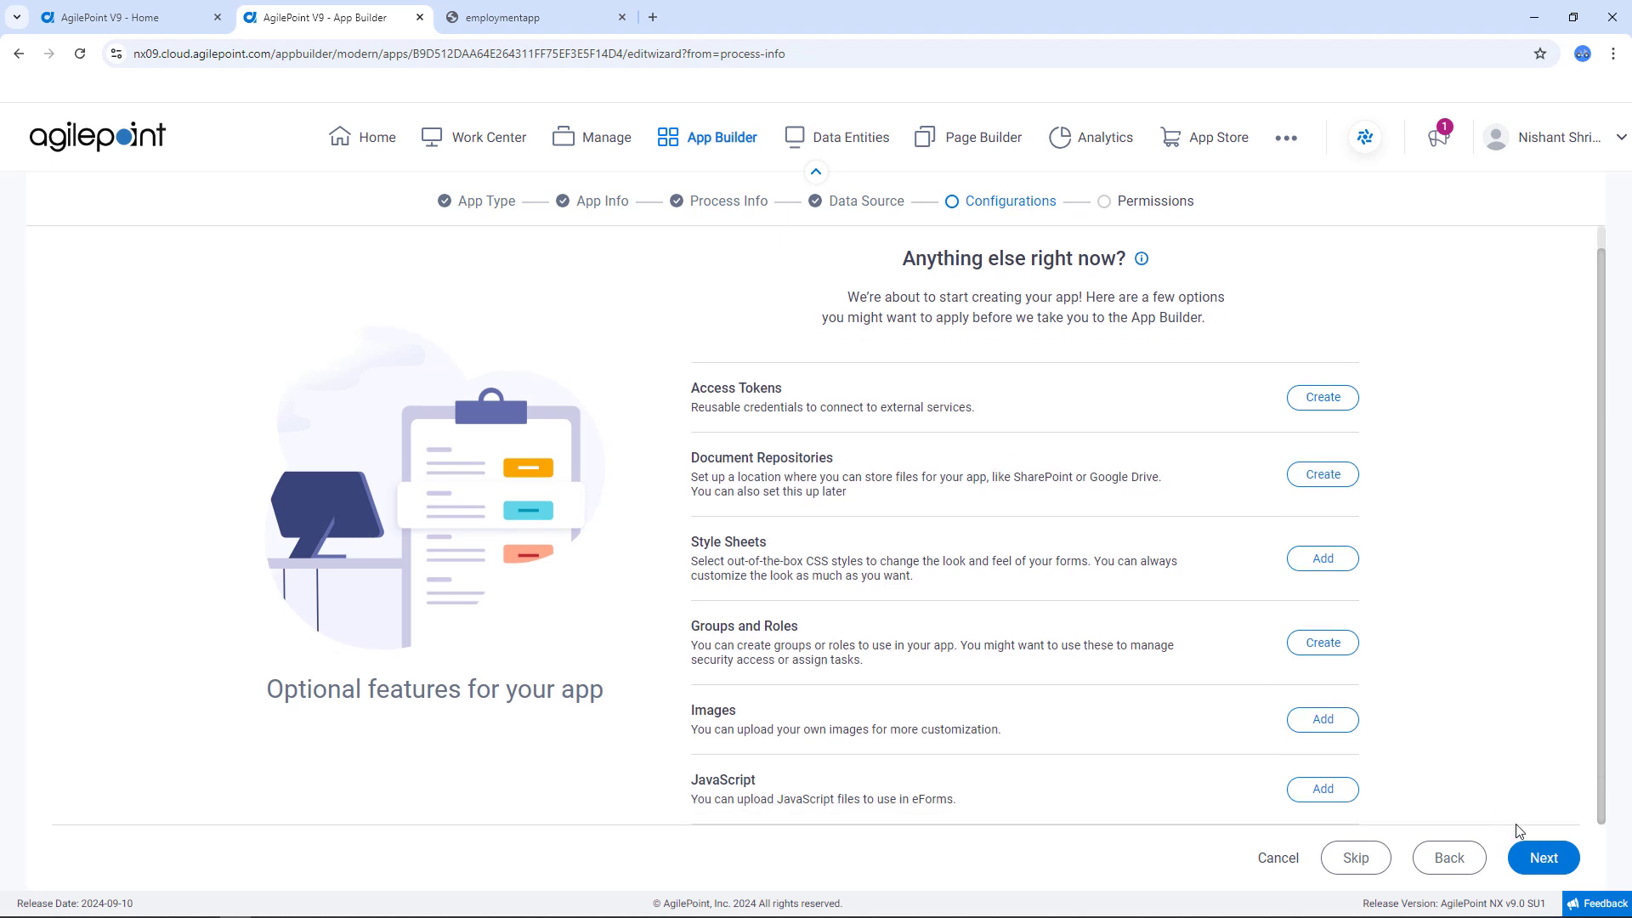
click(1544, 858)
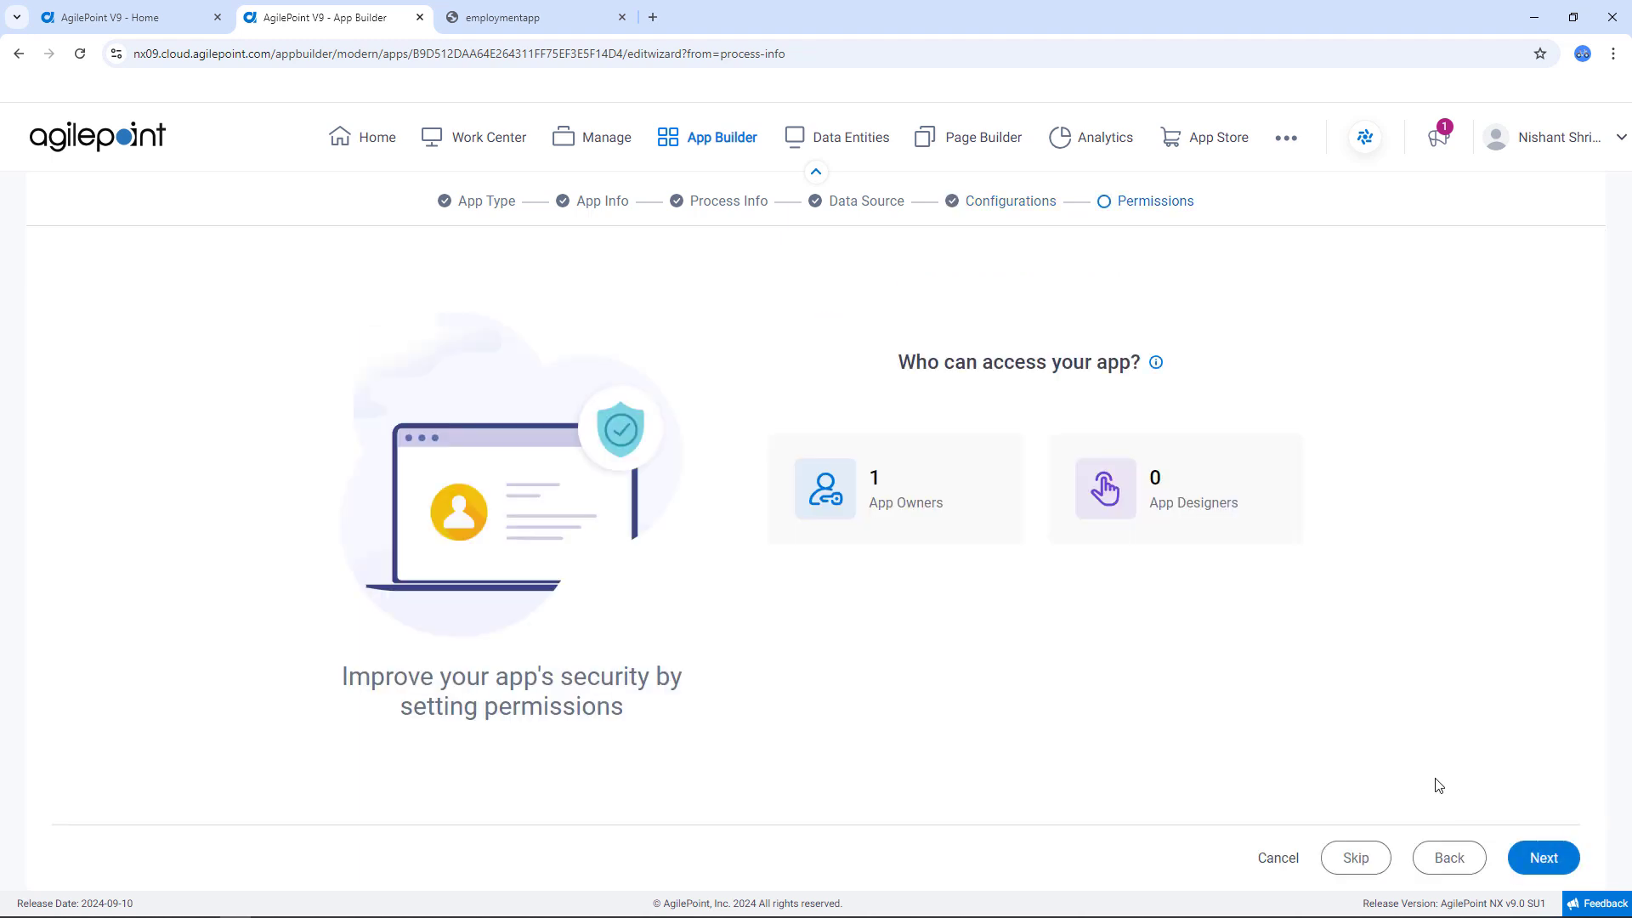
click(1541, 857)
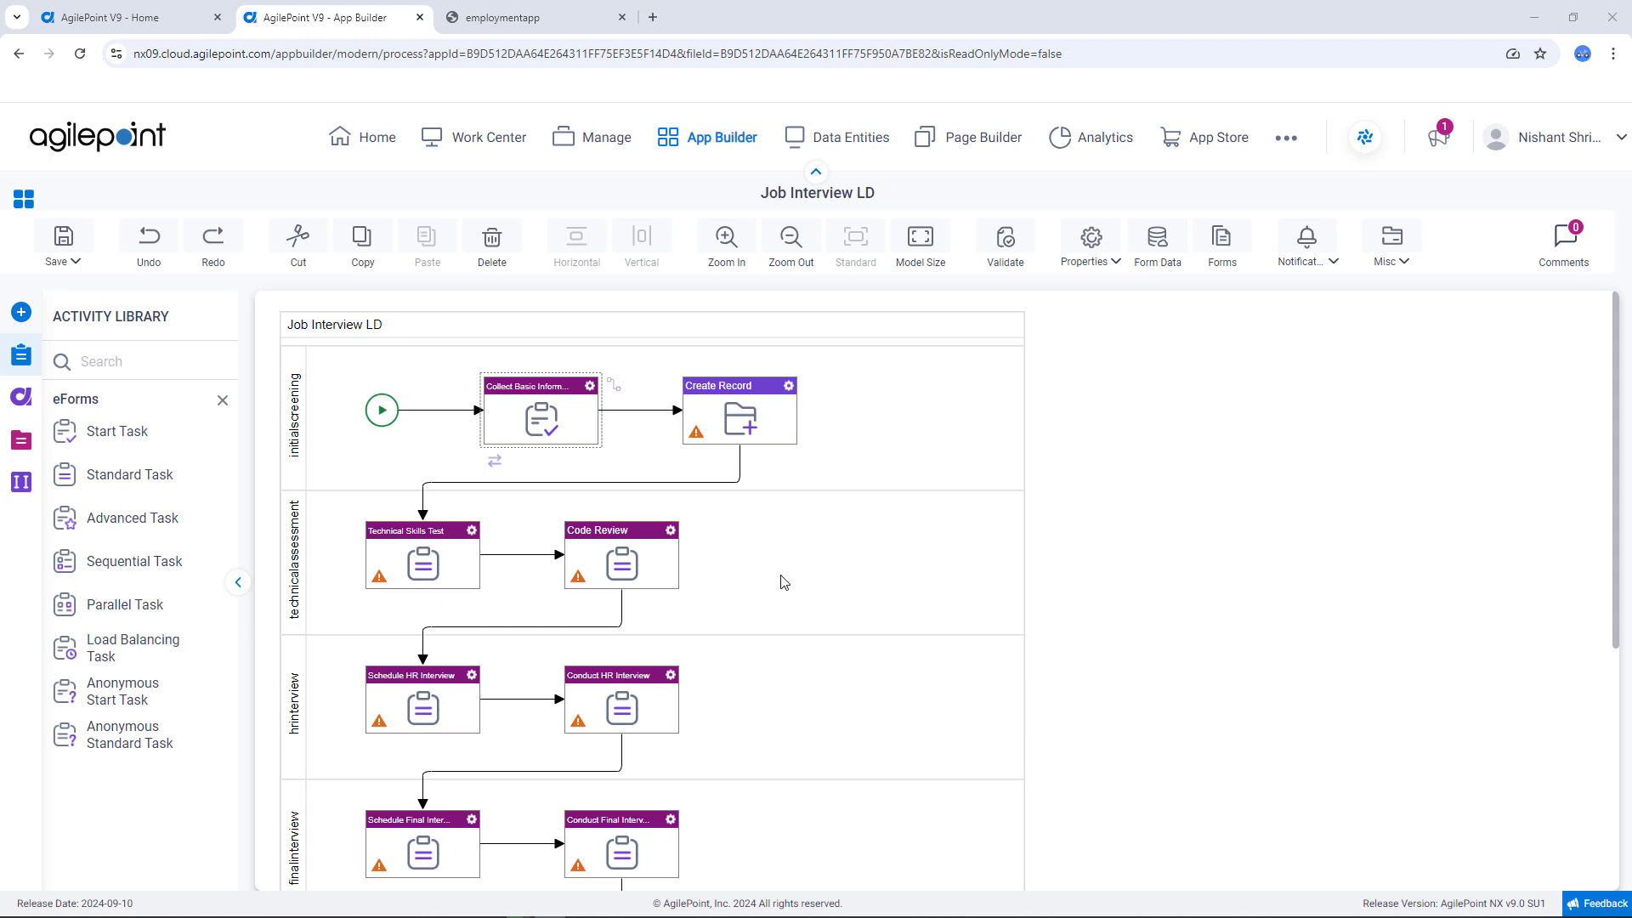
Look over the generated process model, then open the Collect Basic Information task's eForm and preview it
scroll(785, 580, down, 2)
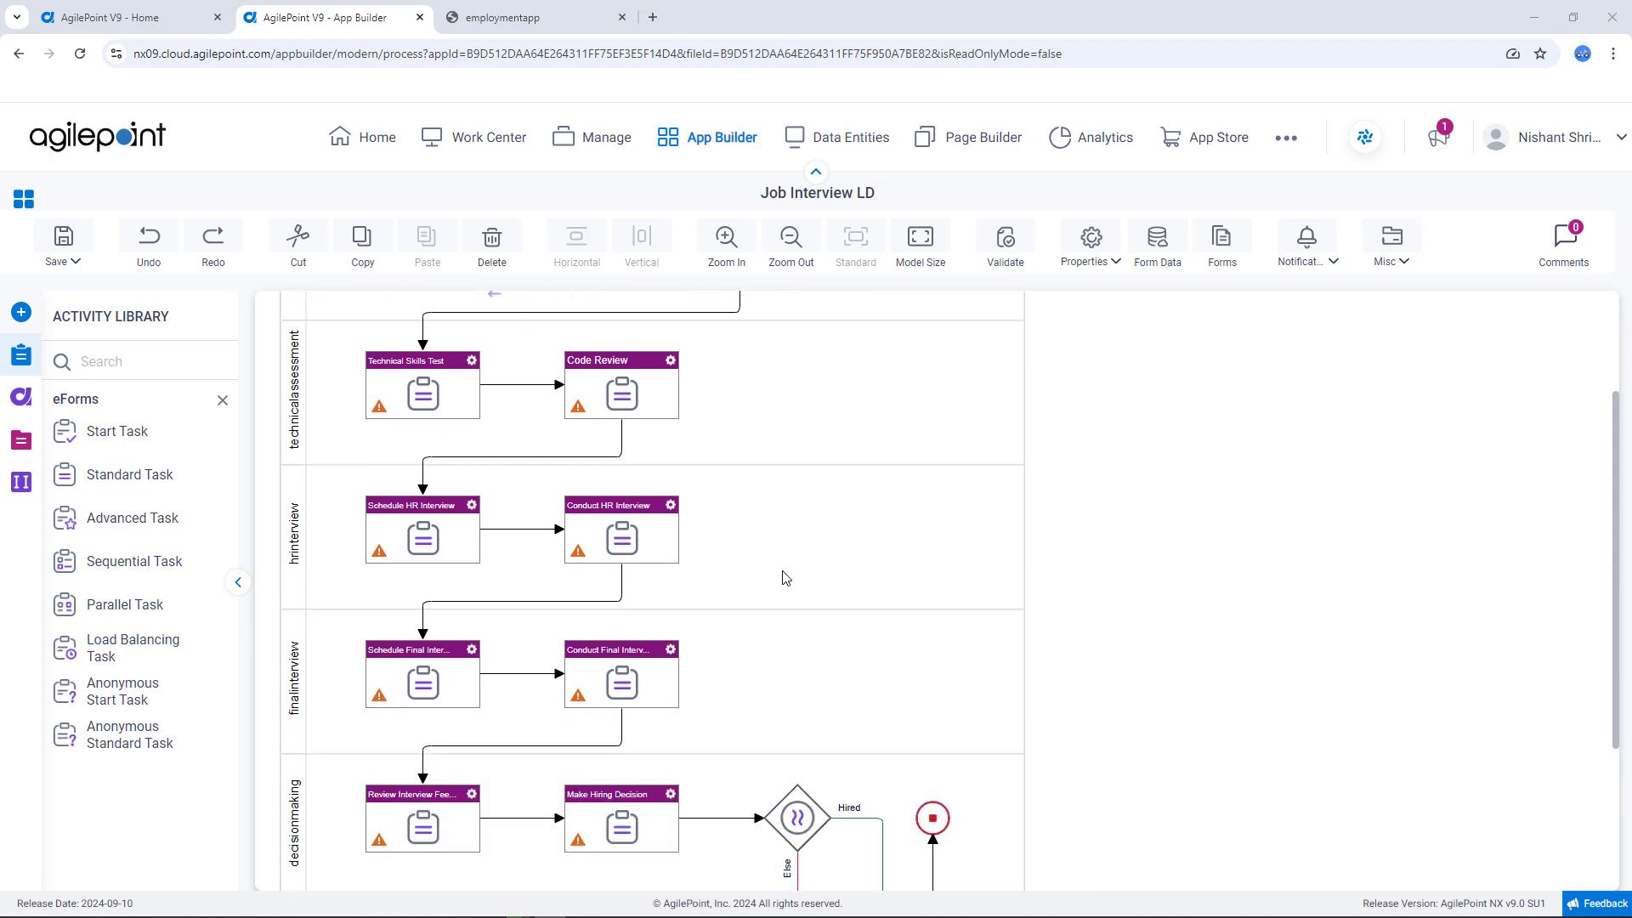
scroll(785, 578, down, 3)
scroll(786, 578, up, 5)
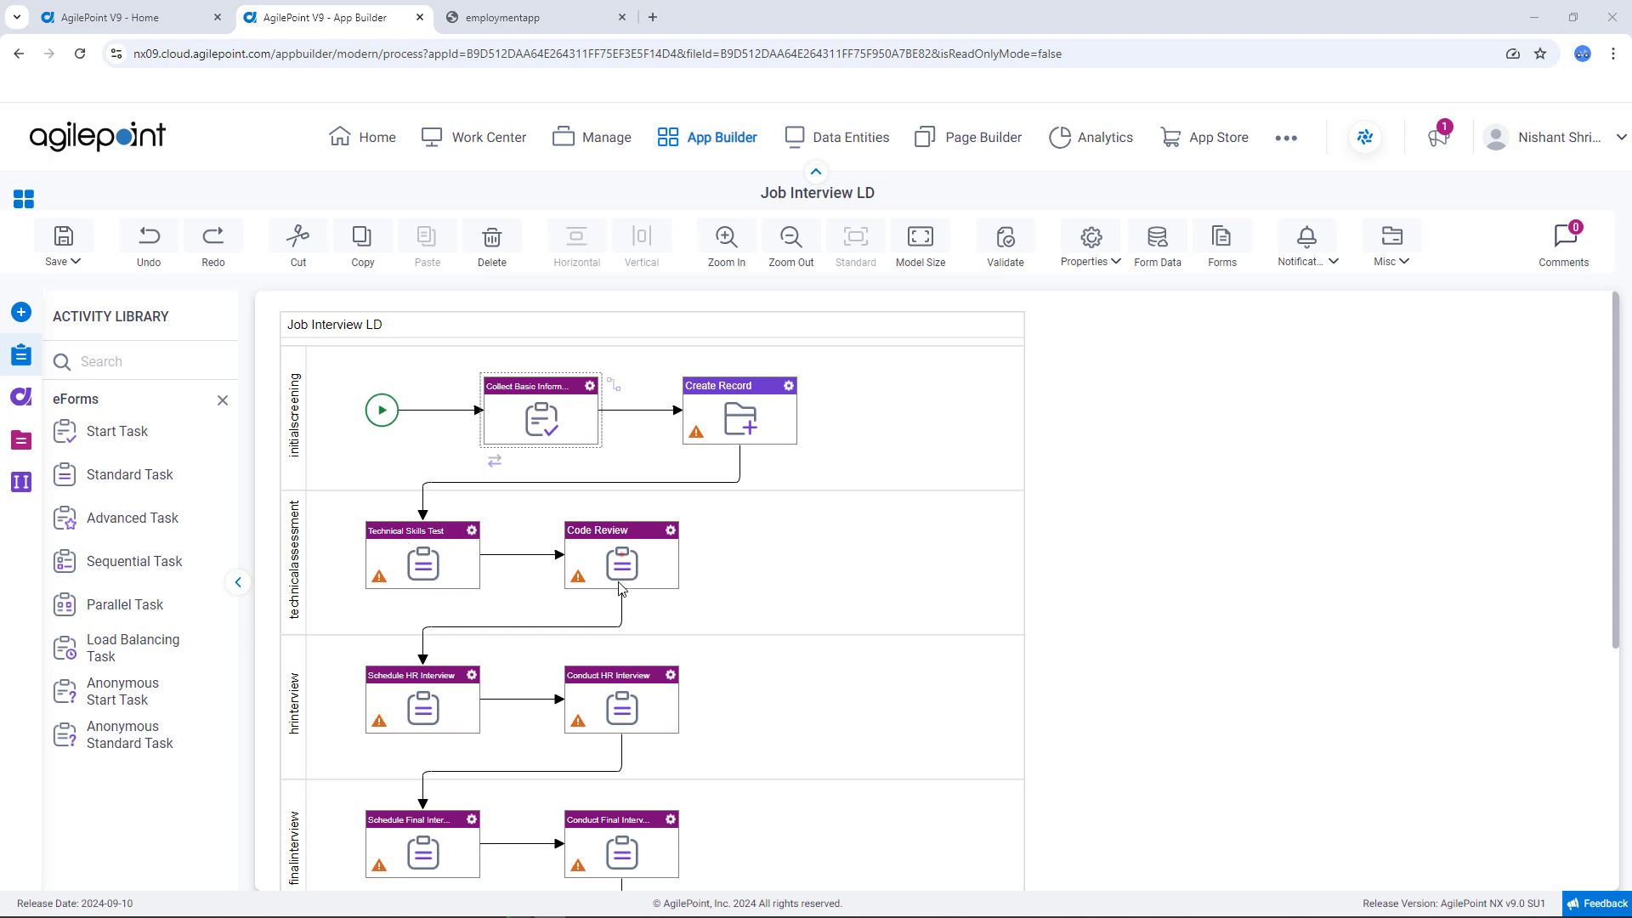
right_click(592, 393)
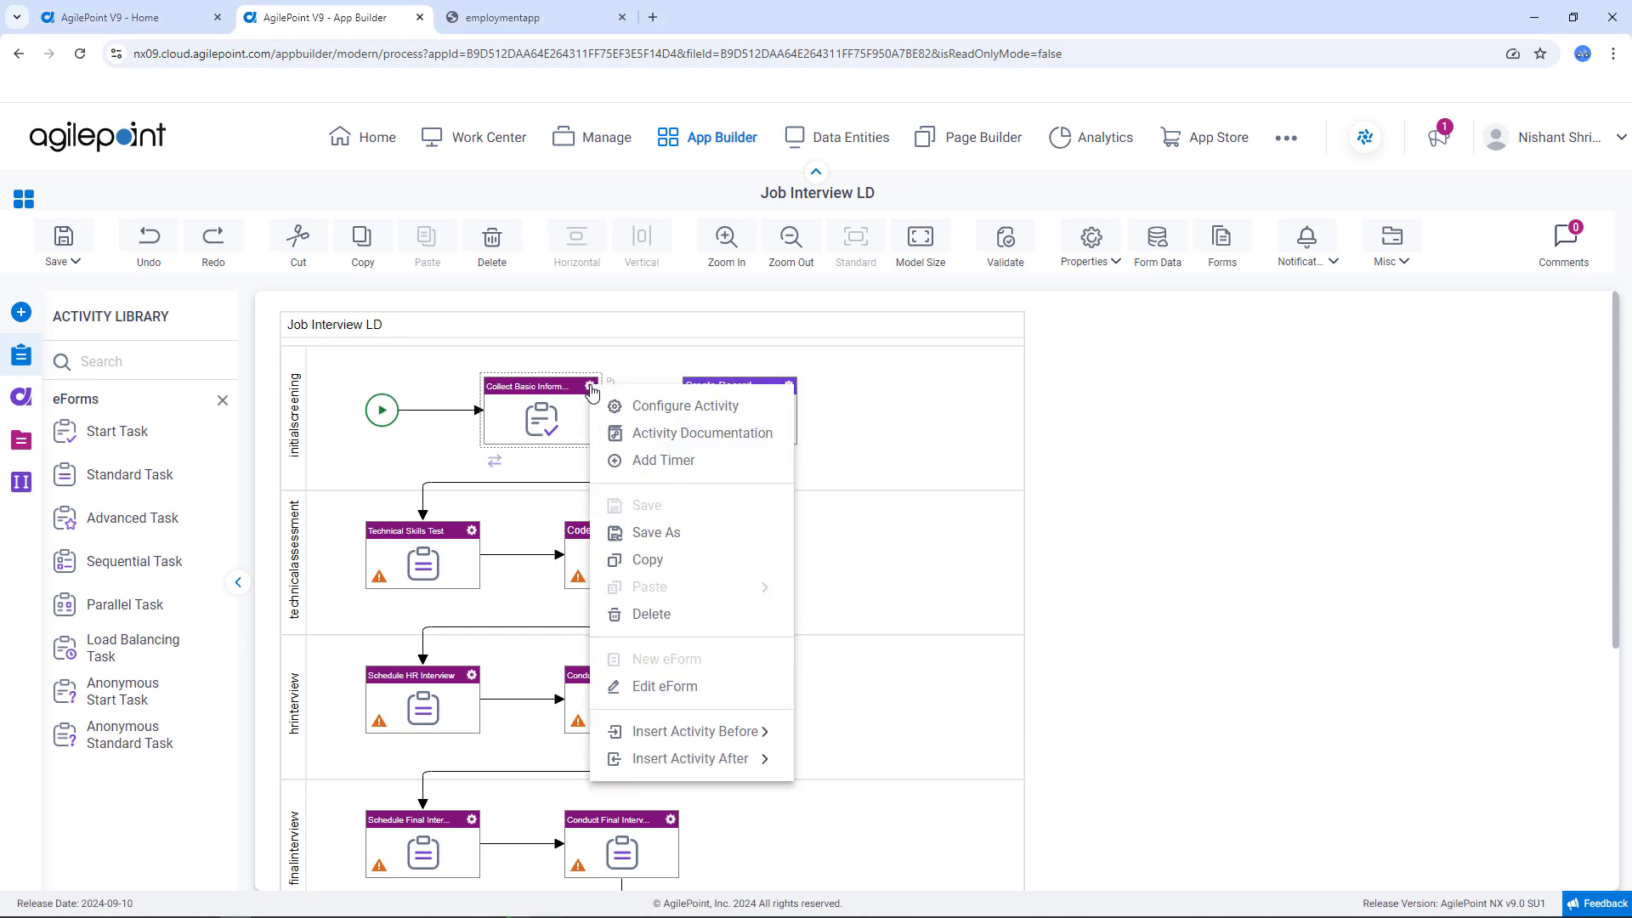
click(673, 687)
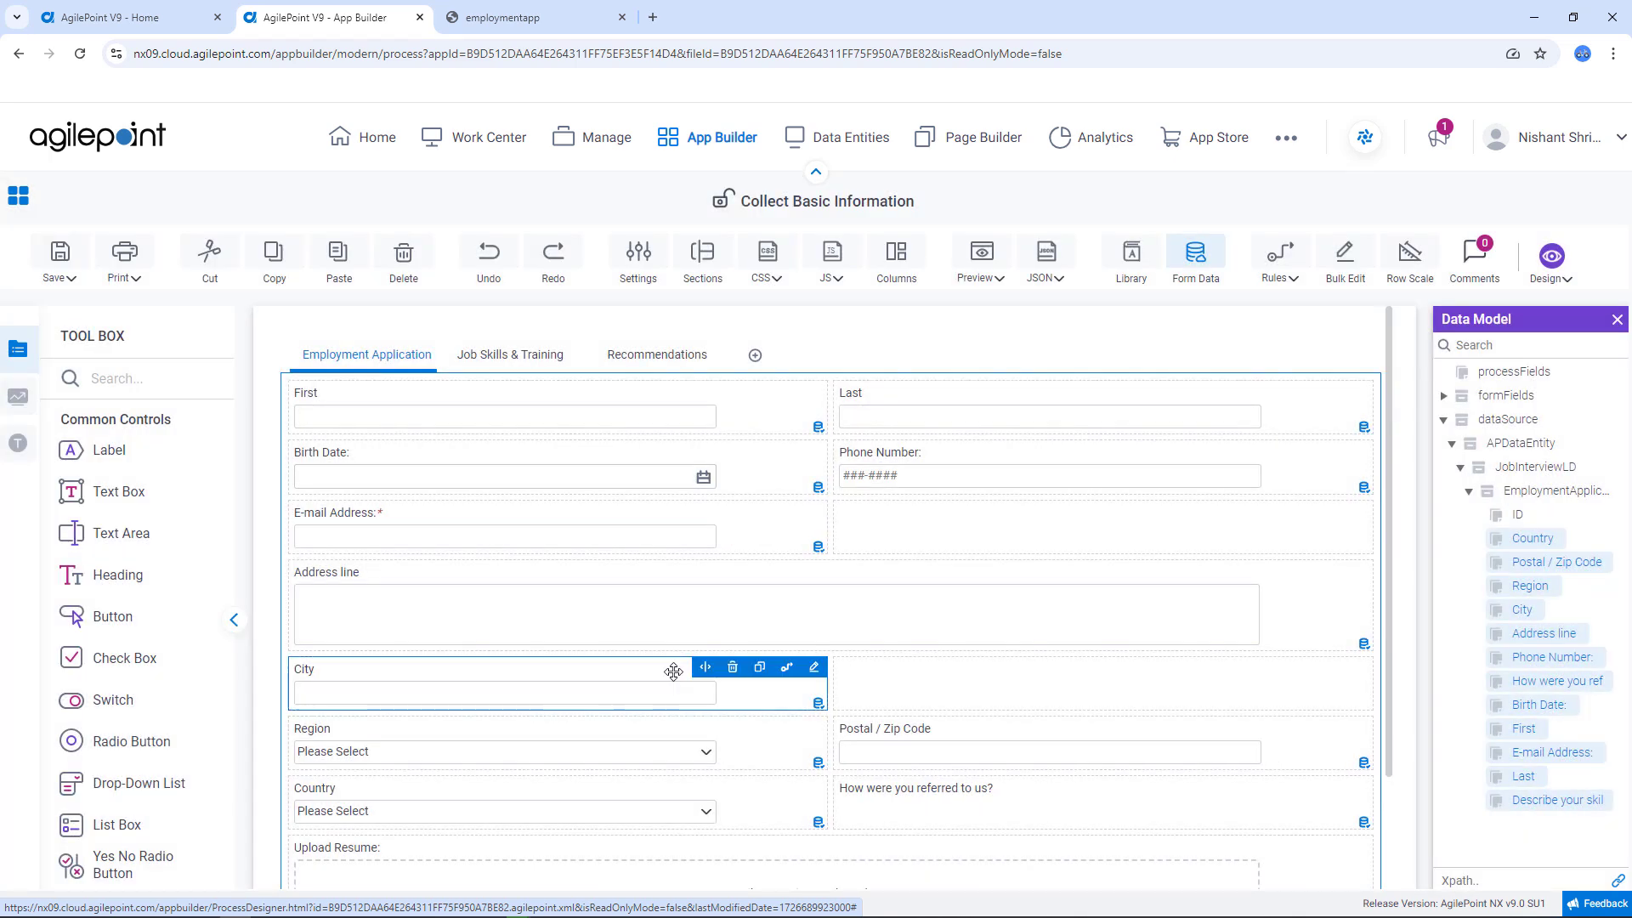
click(986, 287)
click(979, 307)
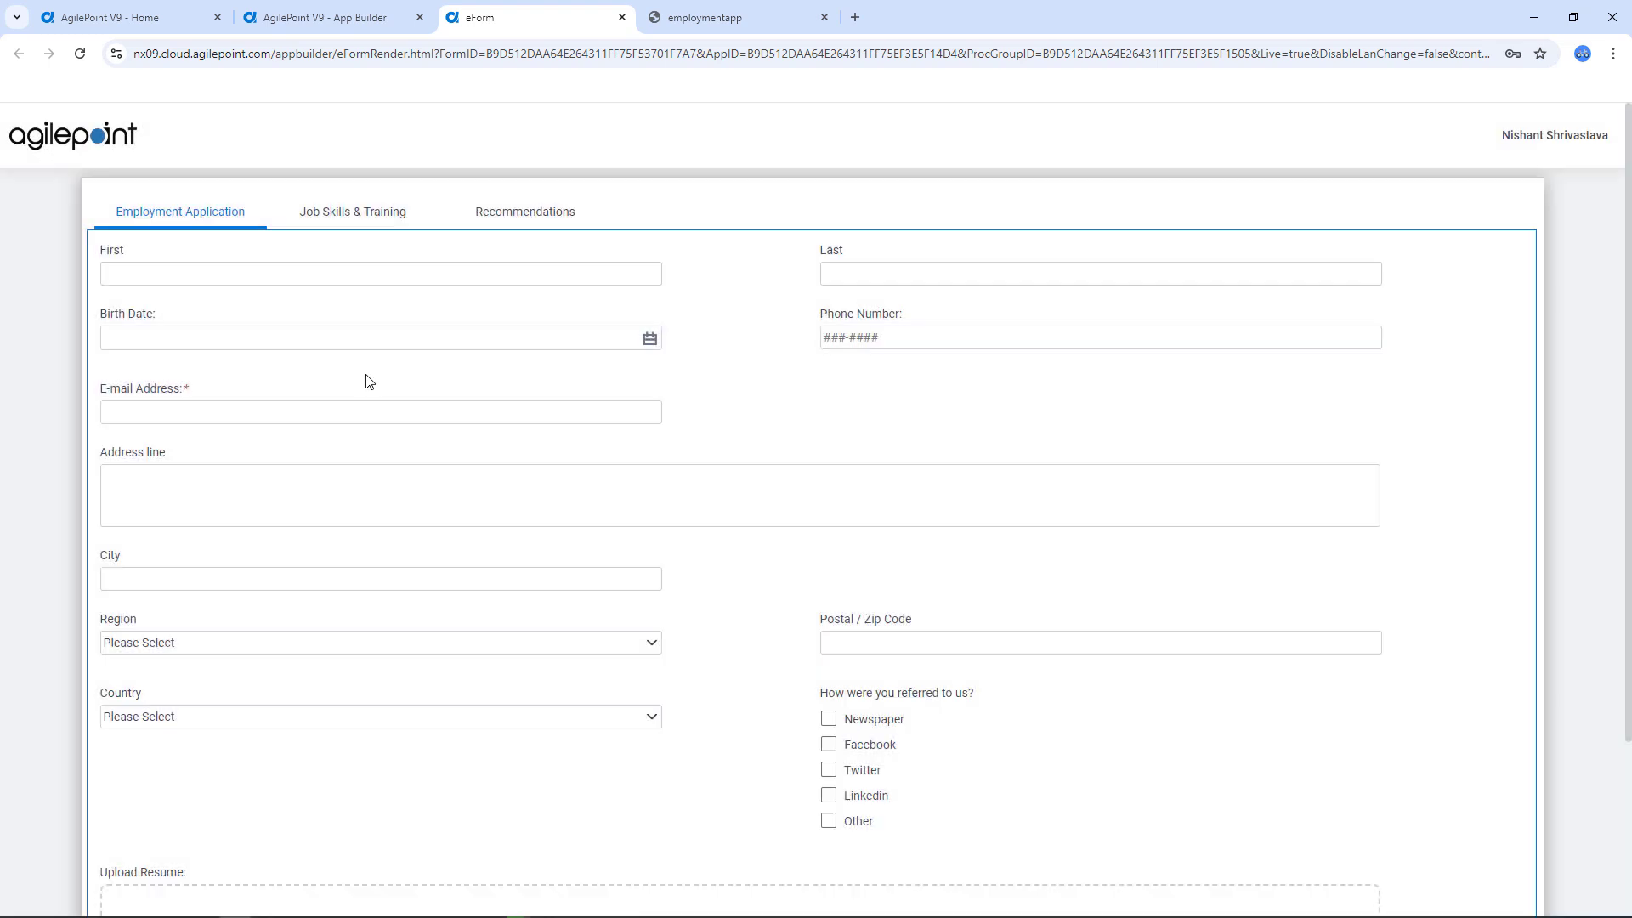
Examine the Birth Date calendar and the Region choices on the previewed Employment Application form without selecting anything
click(652, 340)
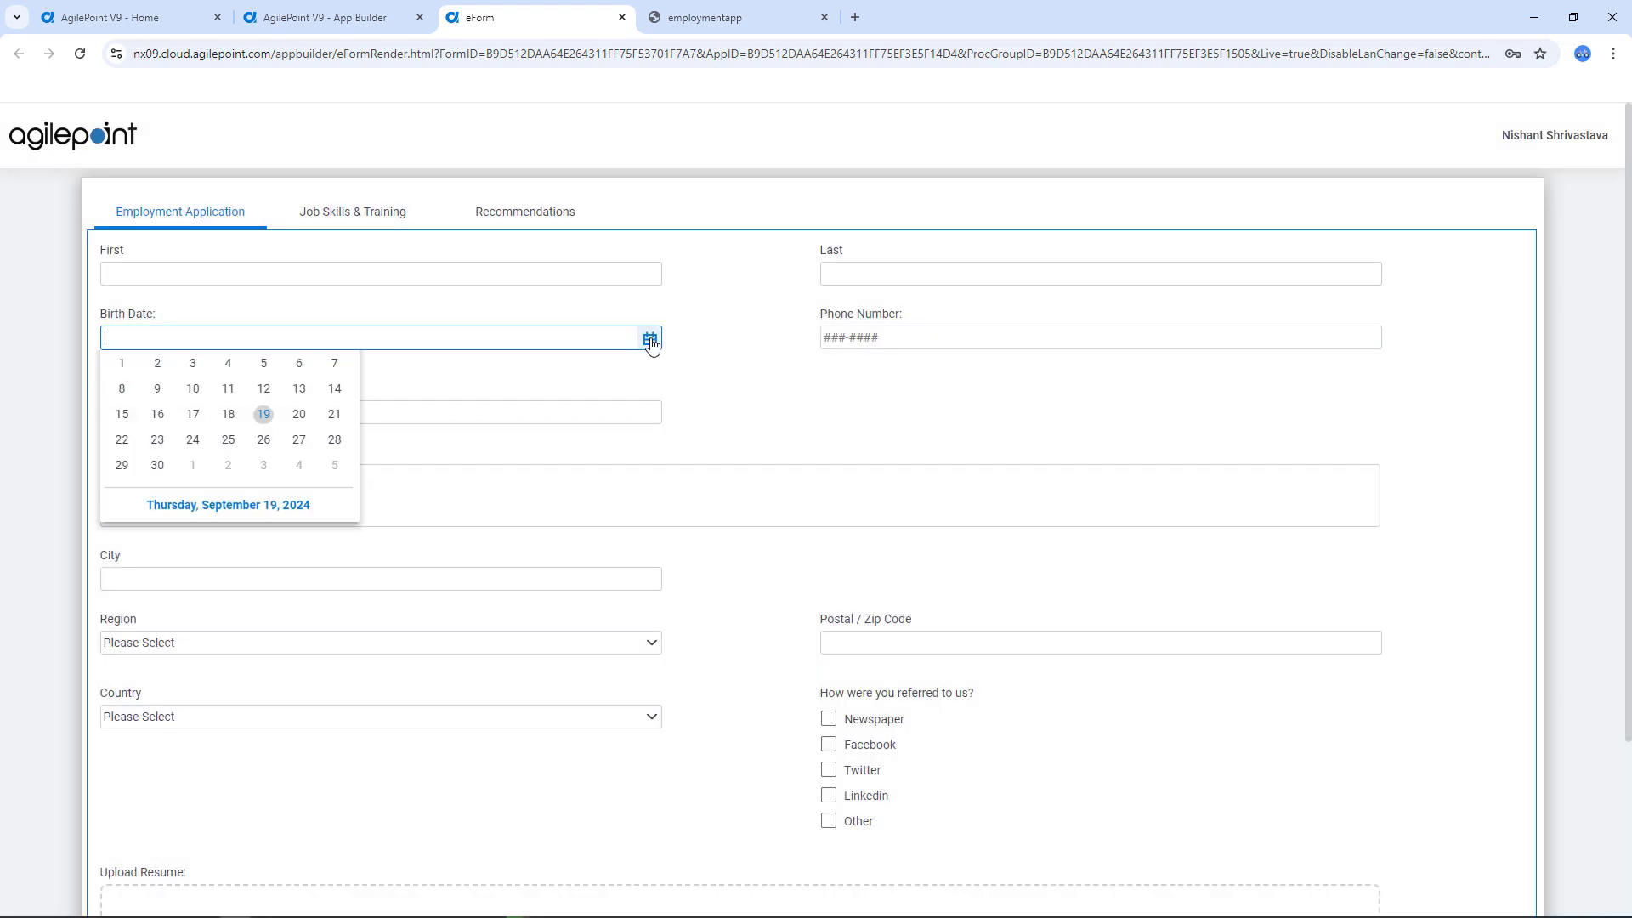
click(655, 344)
click(600, 644)
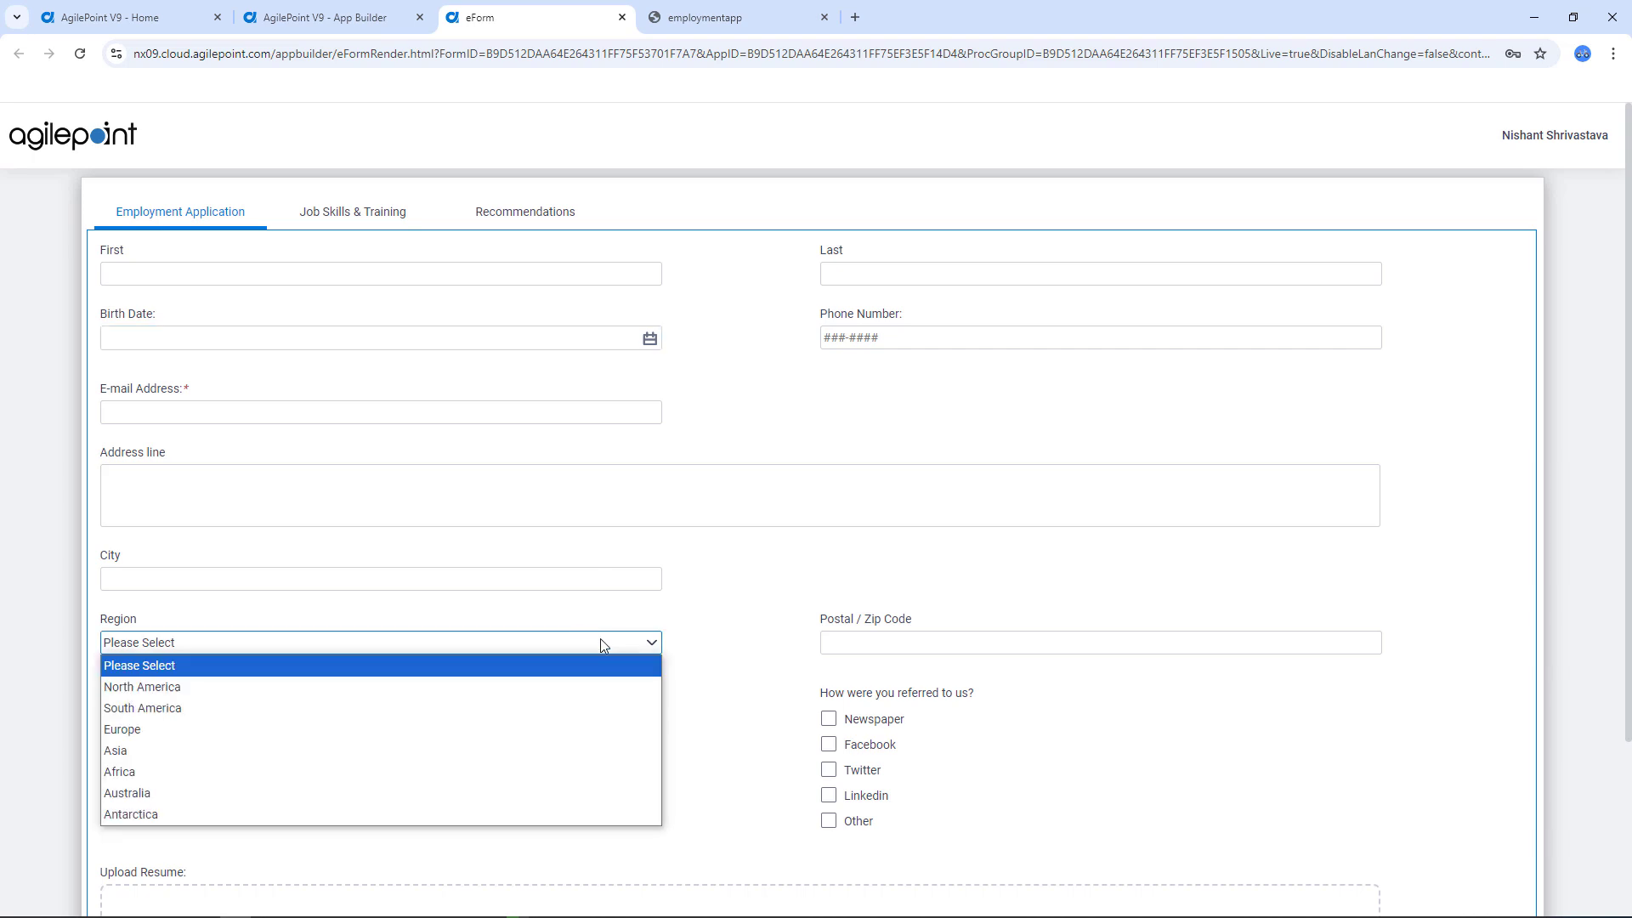
click(753, 584)
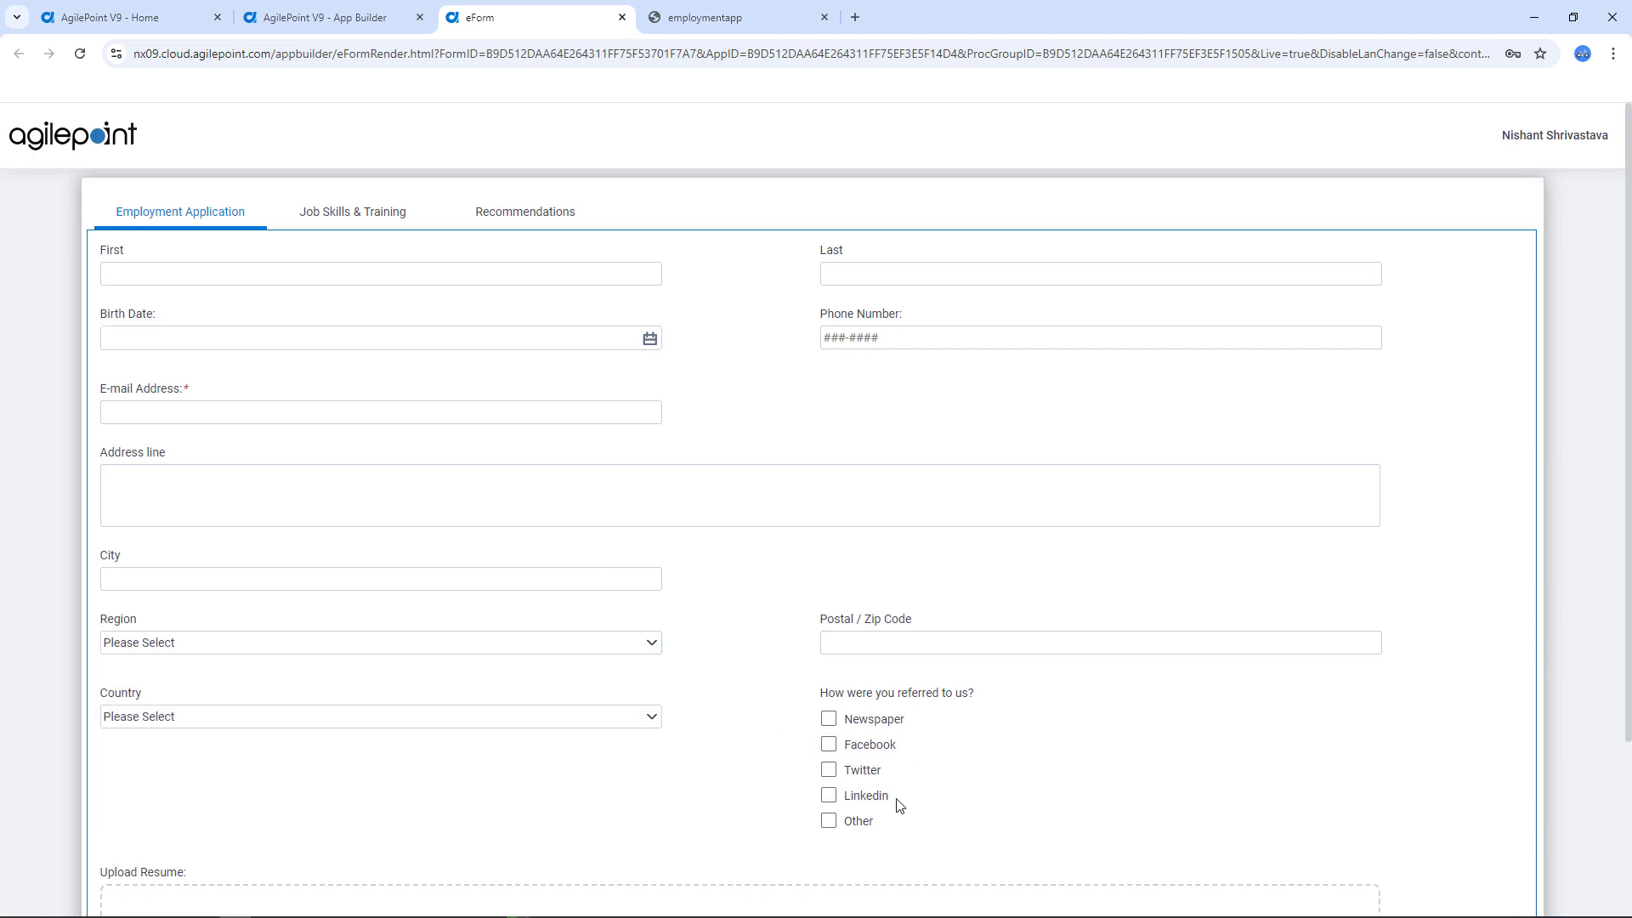
Close the form preview and leave the Collect Basic Information eForm without saving, returning to the Job Interview LD process model
click(623, 17)
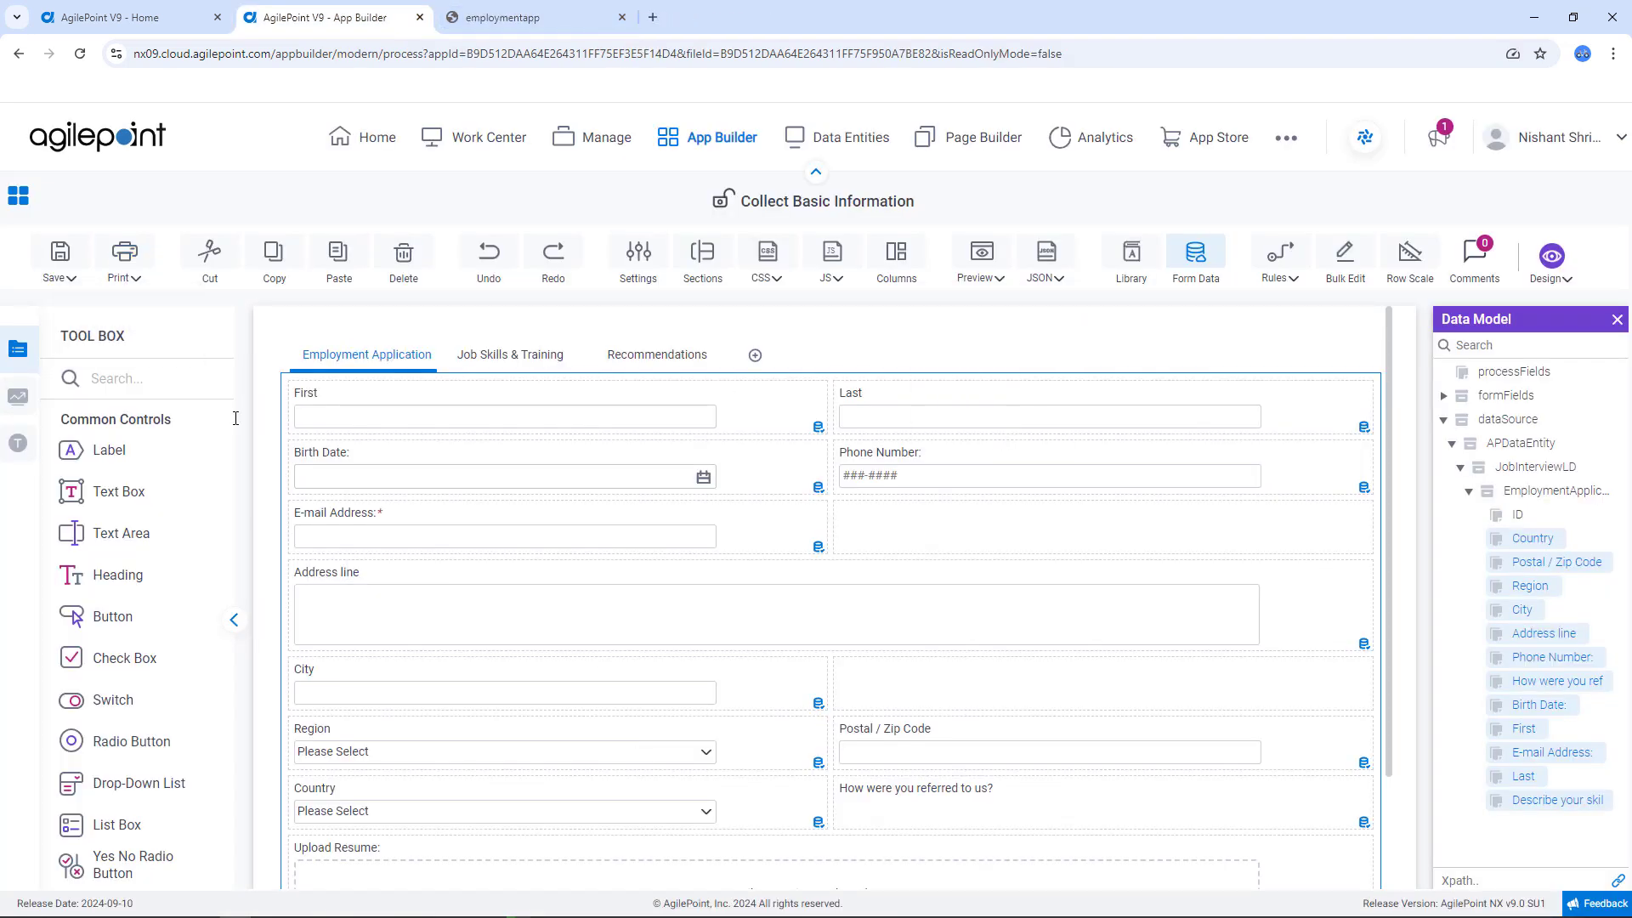
click(60, 248)
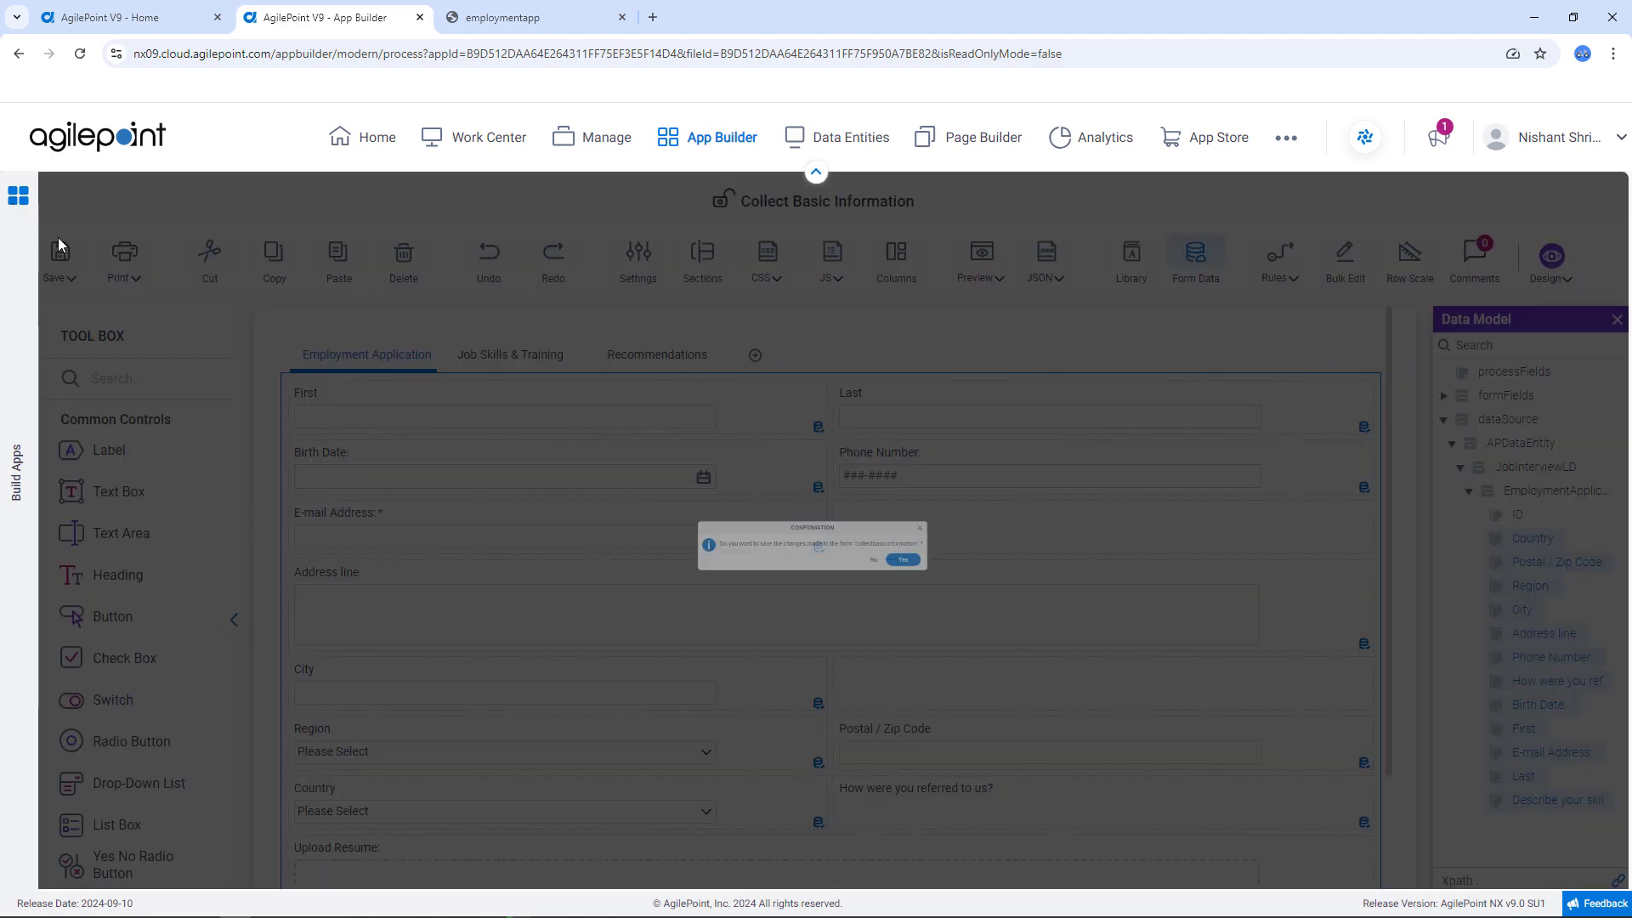
click(935, 575)
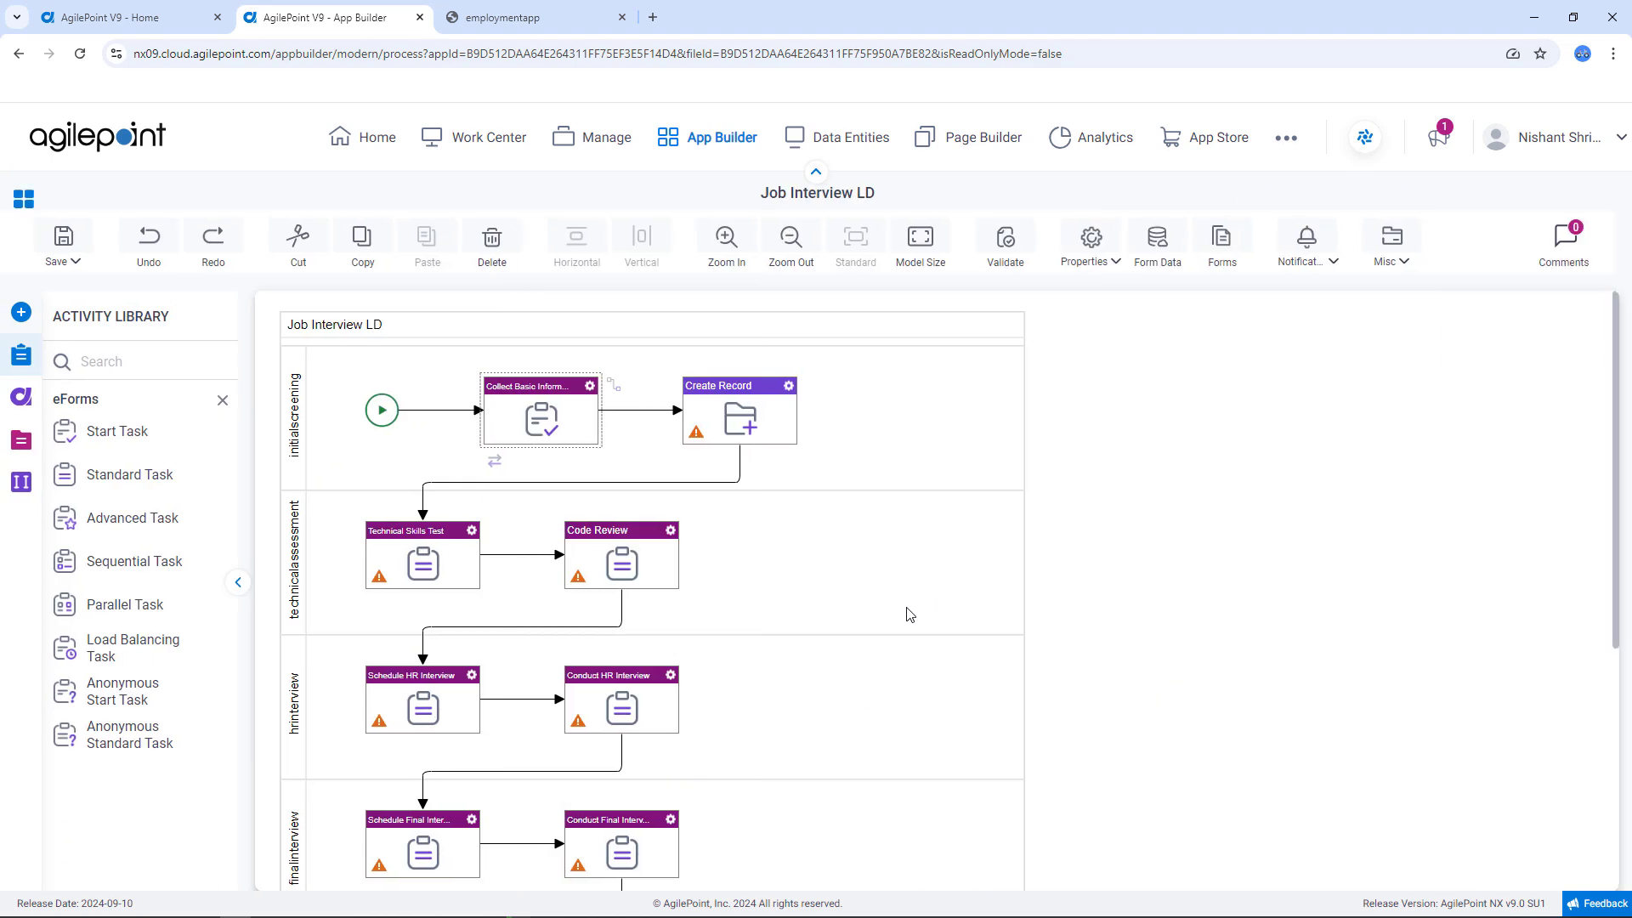